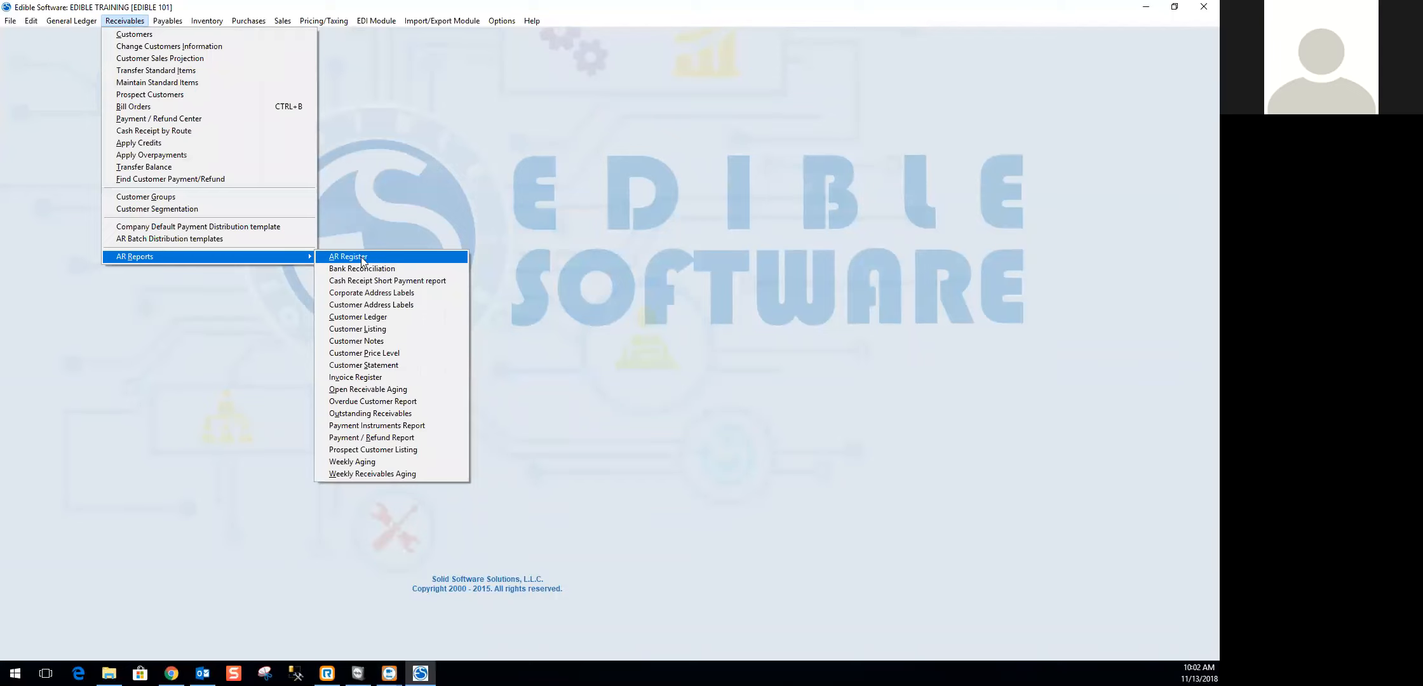
- Open the AR Register report and requery it with the date range starting 01/01/2018
left_click(363, 259)
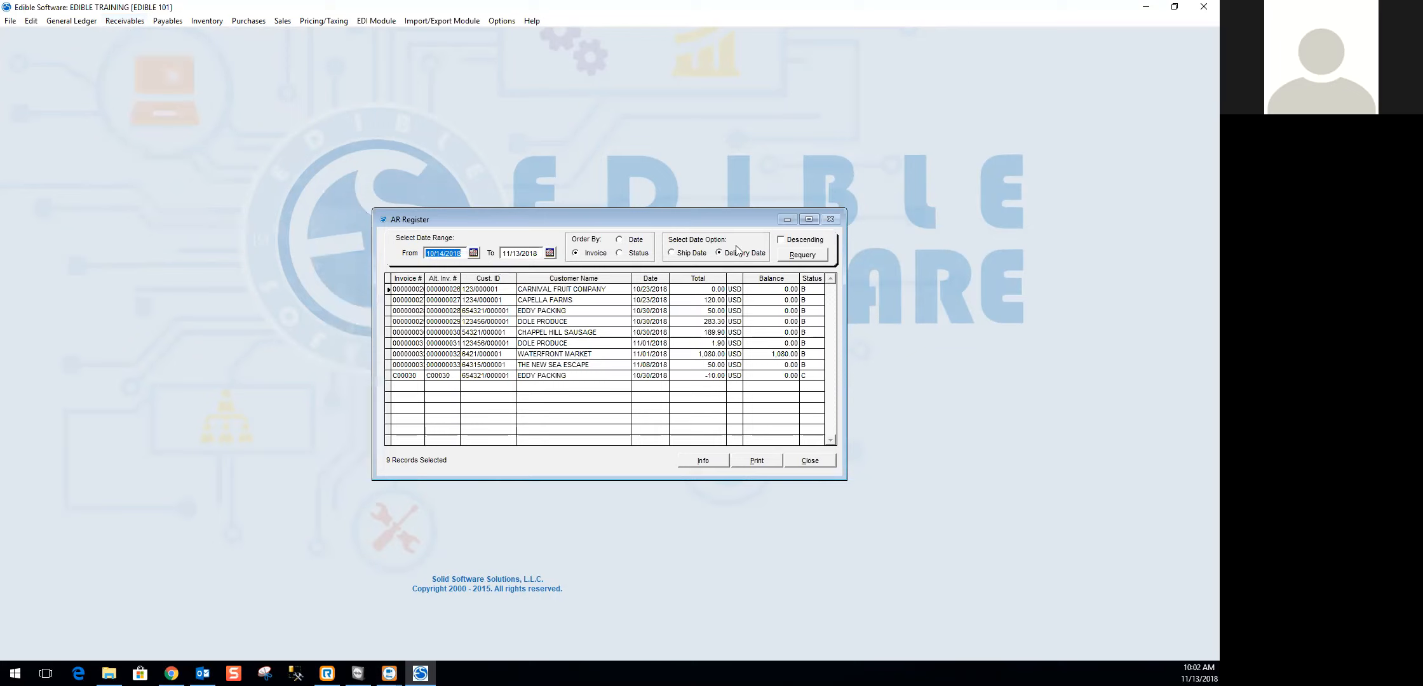
left_click_drag(458, 254, 402, 243)
type("01012018")
key("Tab")
left_click(802, 256)
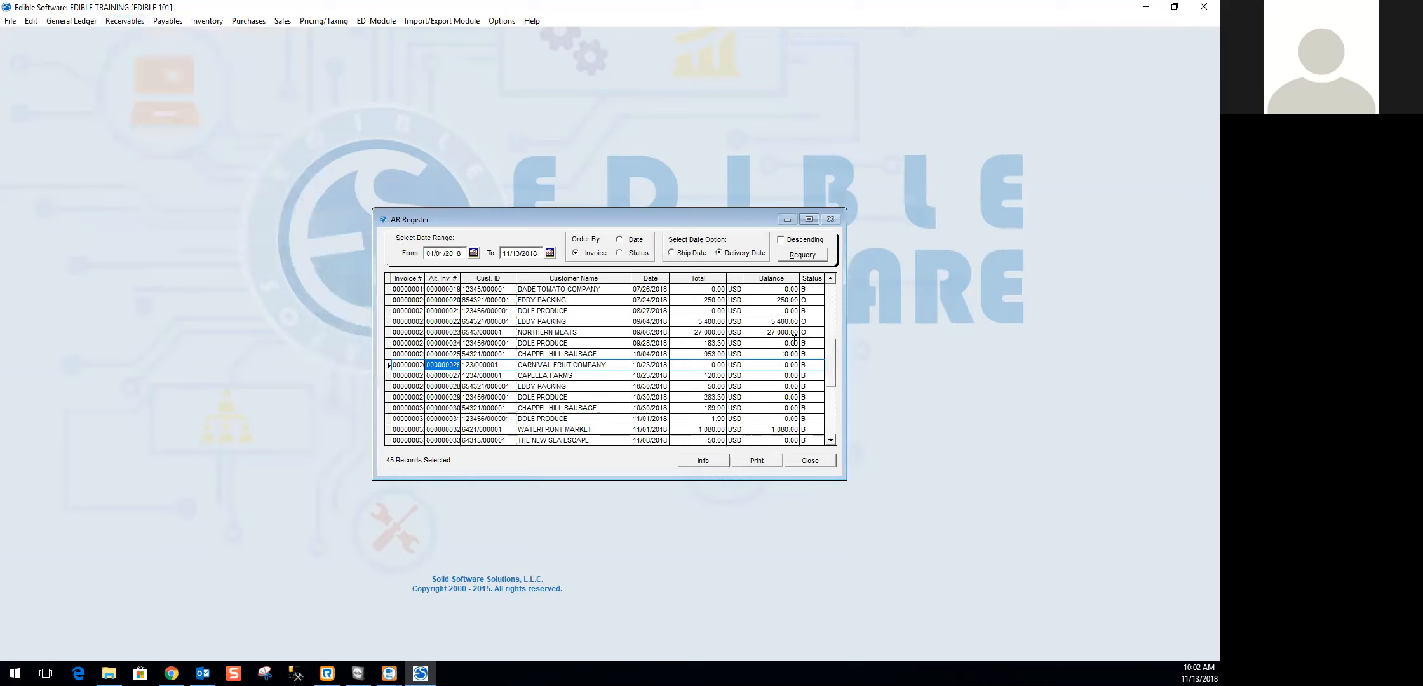
- Examine the balances and statuses of the AR Register entries, including Dole Produce entry C00005 and the 11/01/2018 Waterfront Market invoice
scroll(776, 342, "up", 6)
scroll(776, 339, "down", 10)
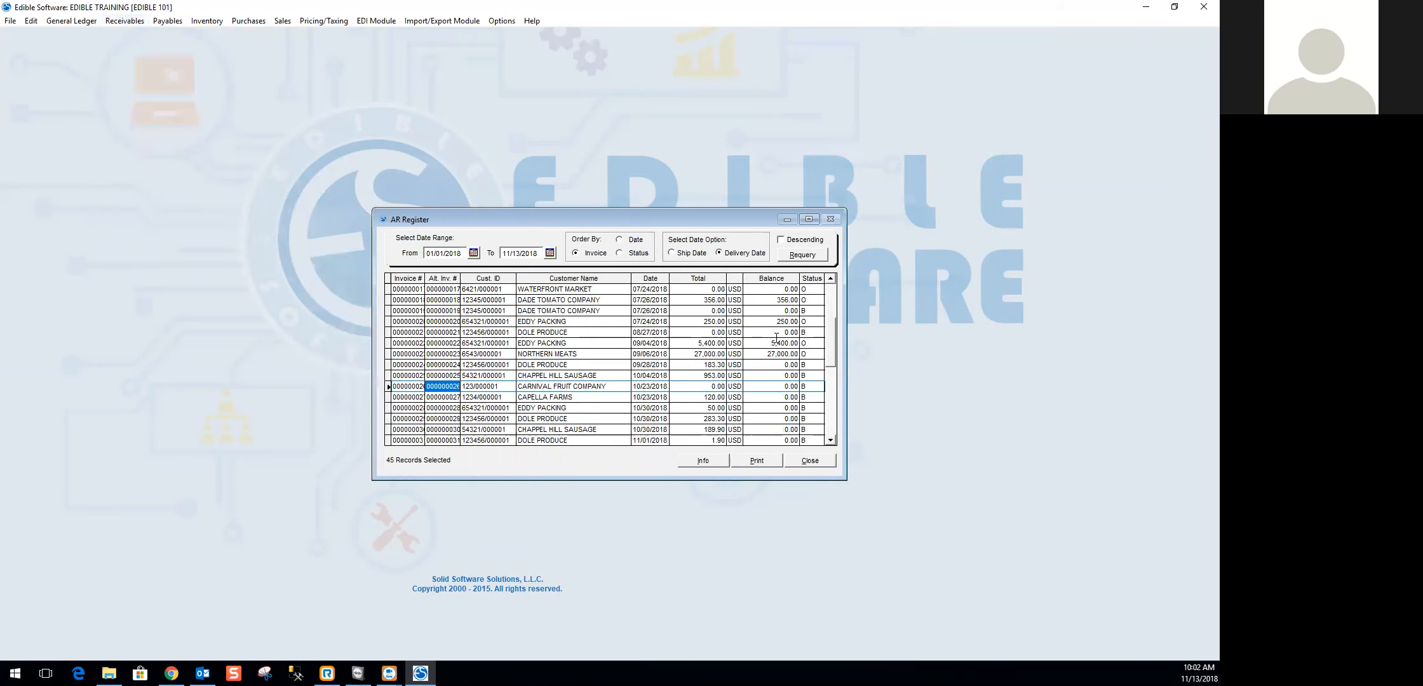
scroll(777, 343, "up", 8)
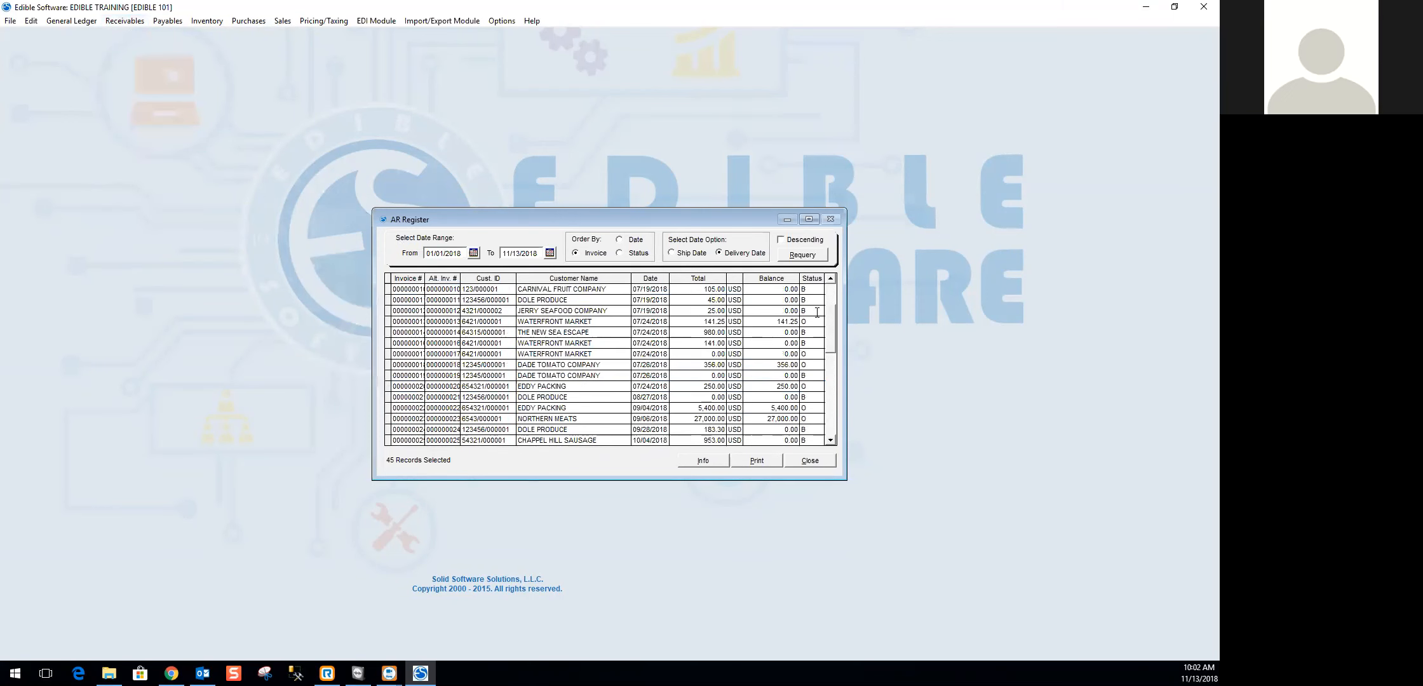
scroll(804, 399, "down", 5)
left_click(808, 419)
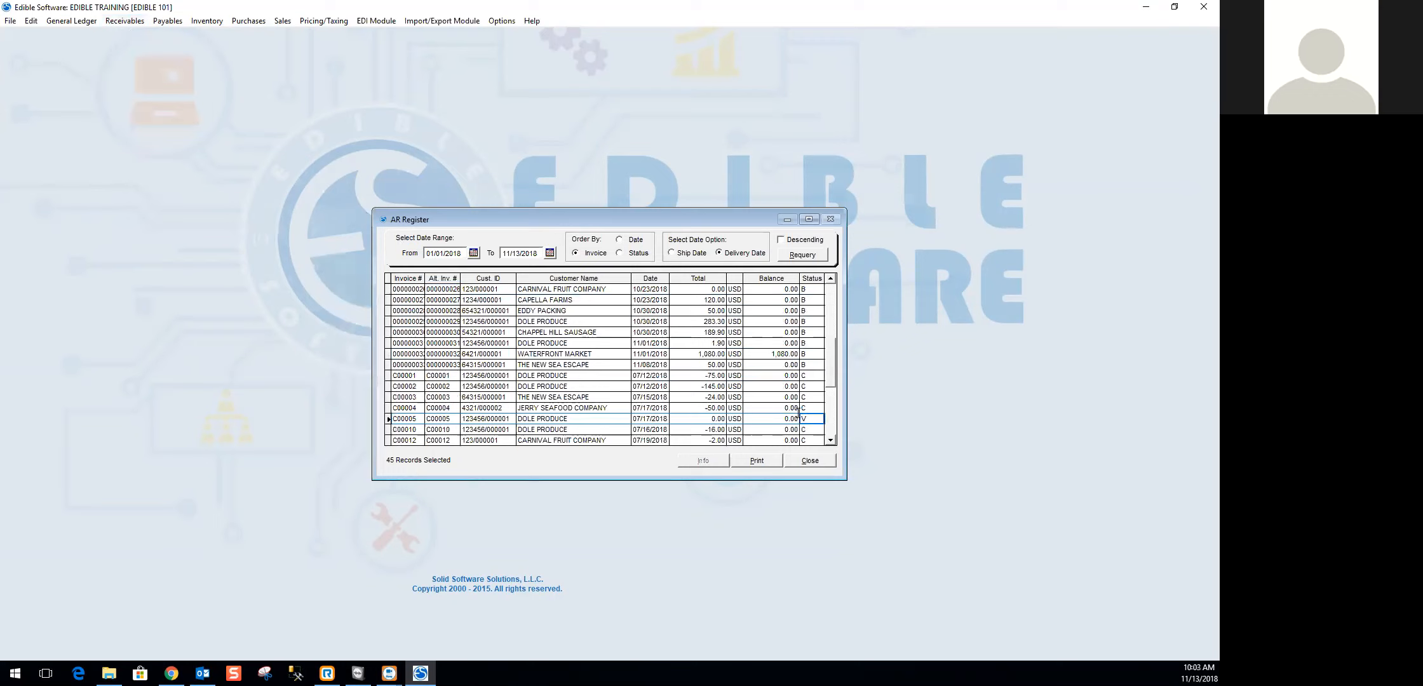
left_click(776, 355)
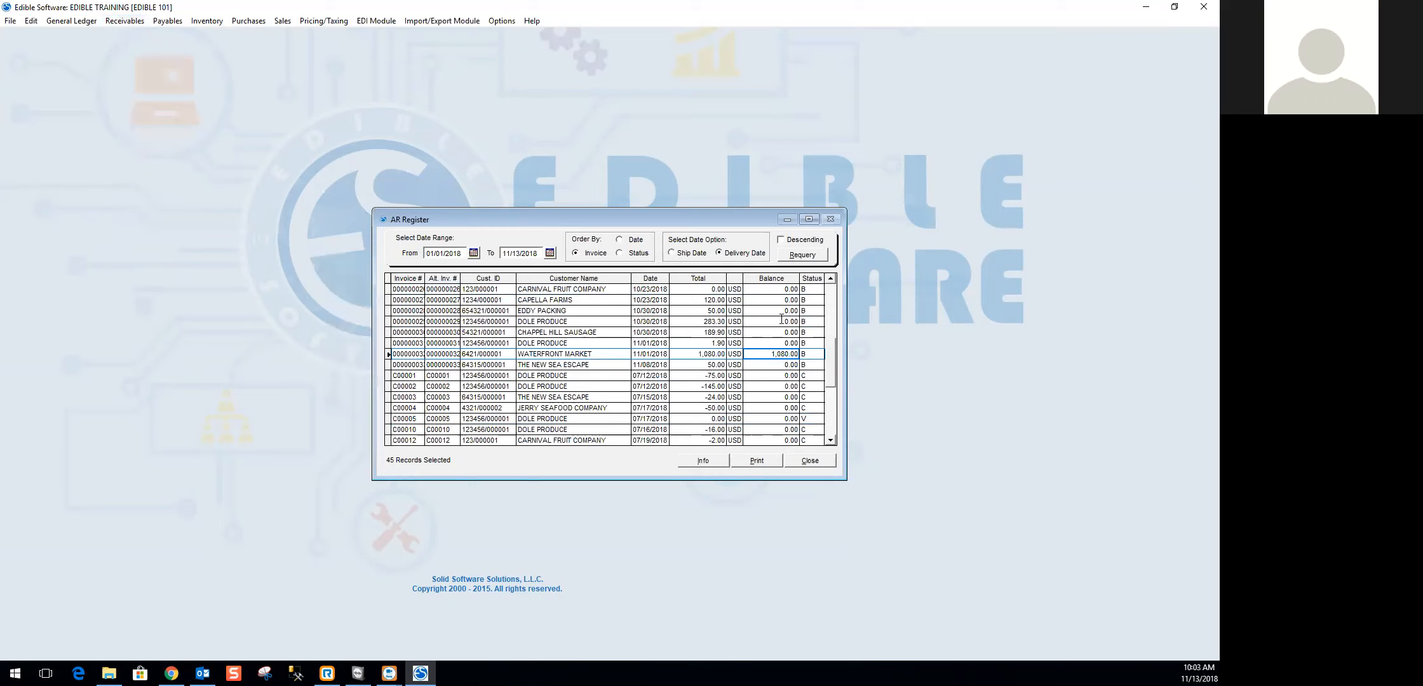
- View the details and payments of the 10/23/2018 Capella Farms invoice, and close the AR Register
left_click(748, 301)
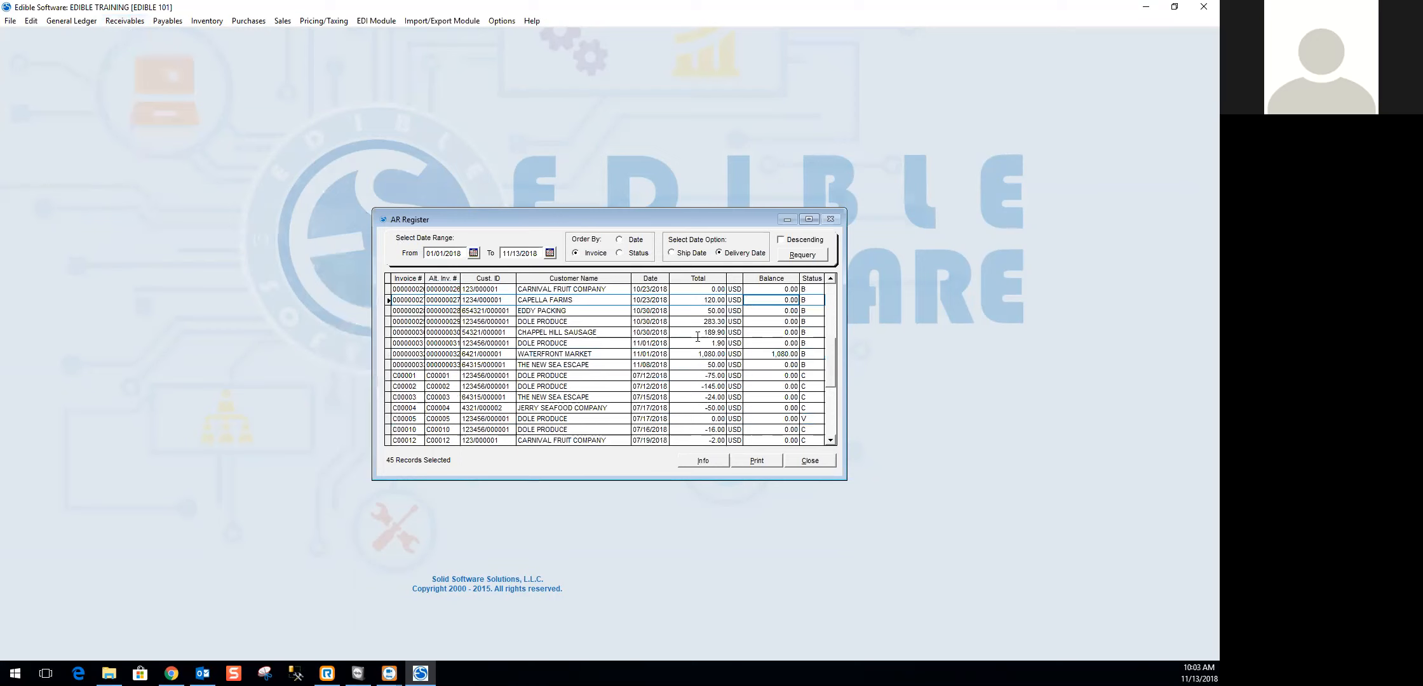
left_click(705, 461)
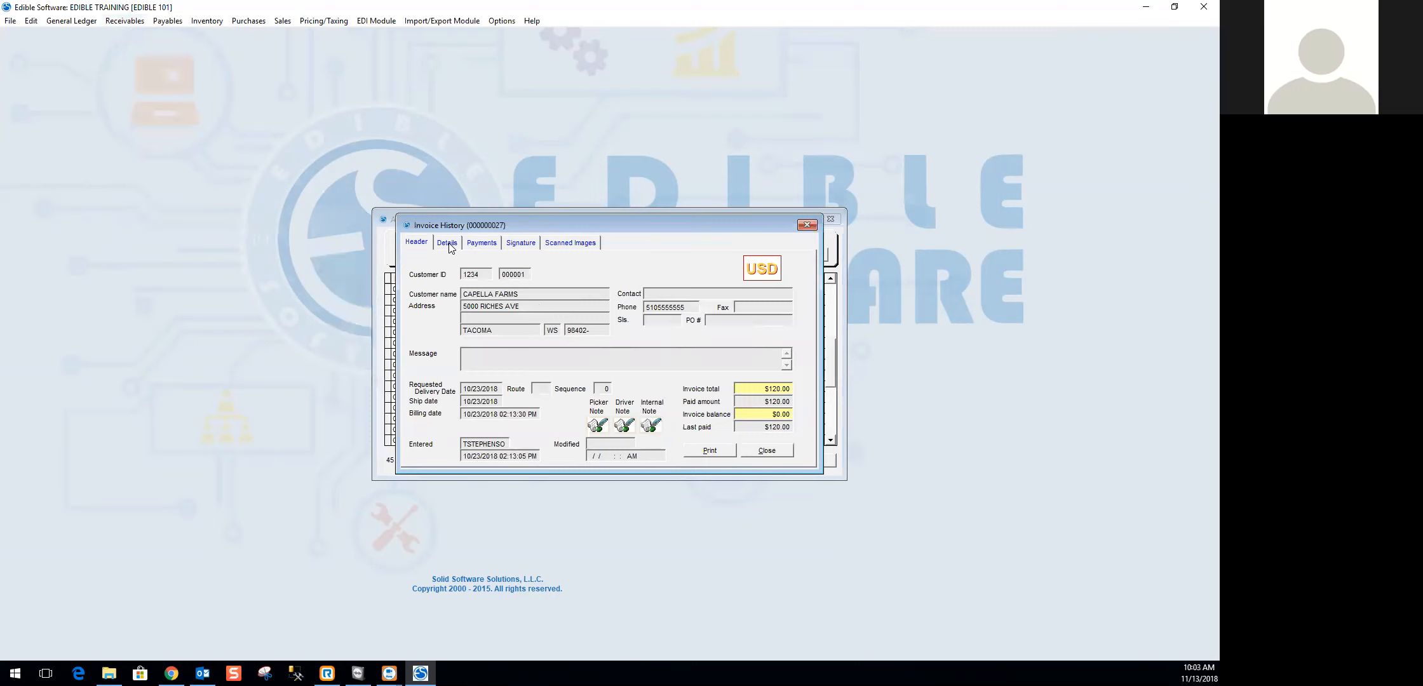
left_click(449, 245)
left_click(495, 244)
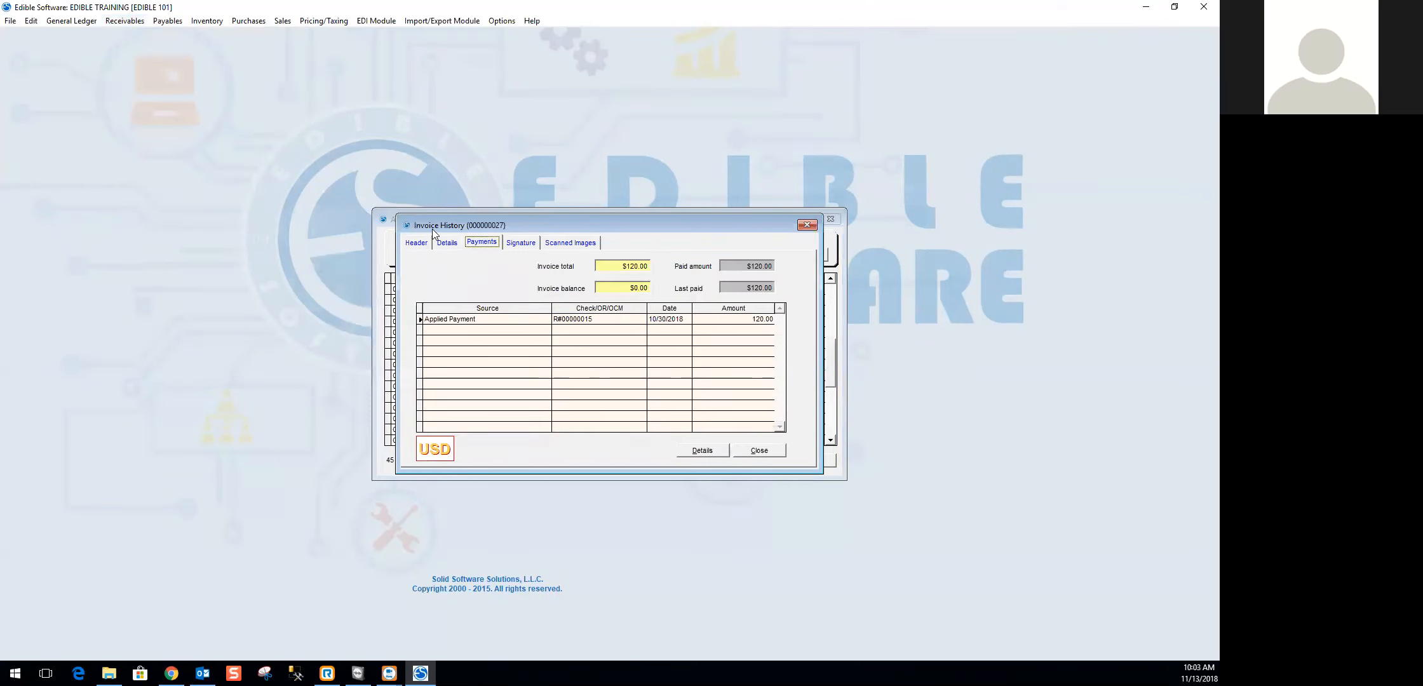
left_click(747, 452)
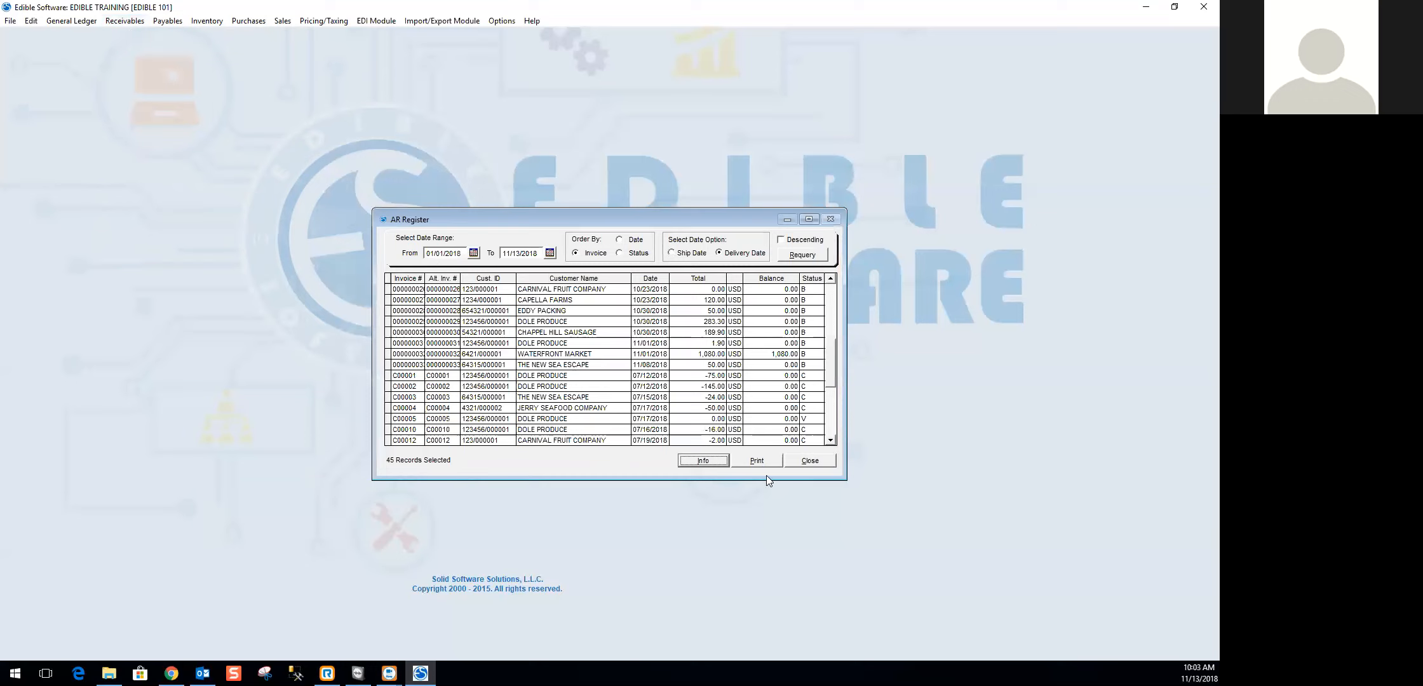
left_click_drag(832, 368, 834, 306)
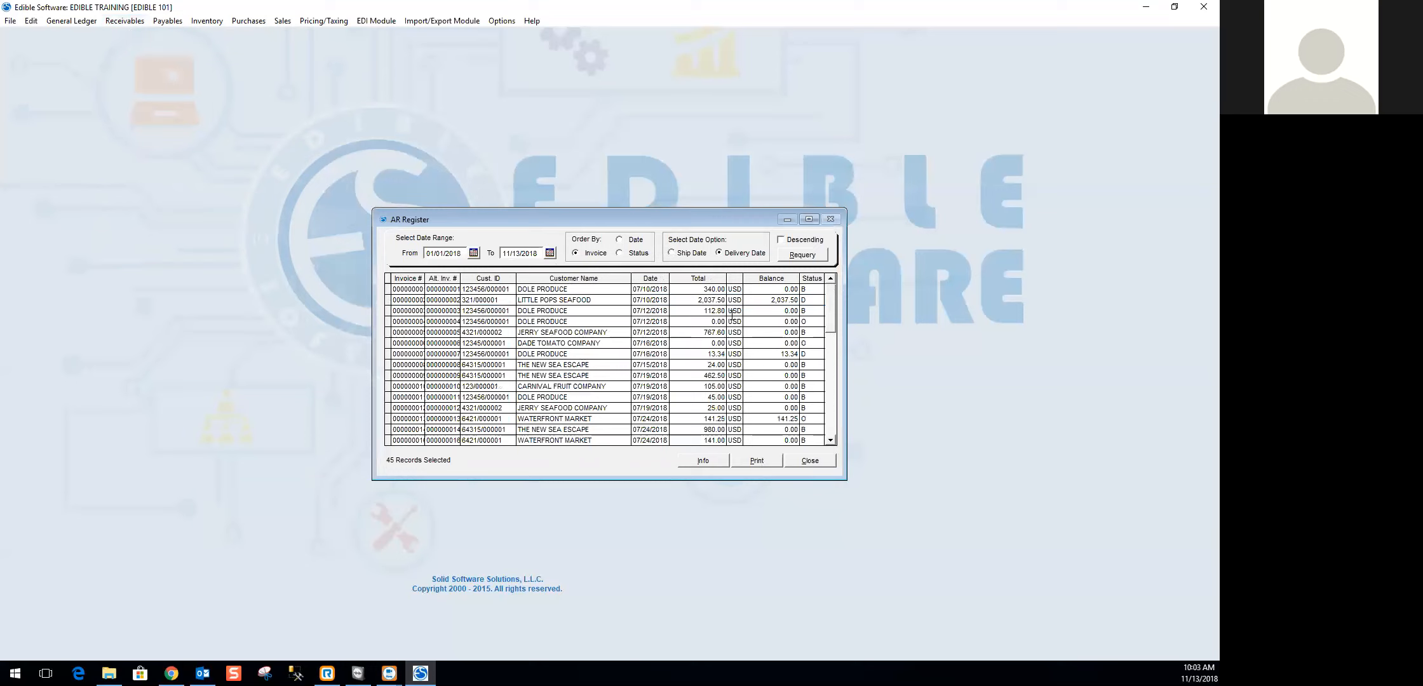
left_click(809, 460)
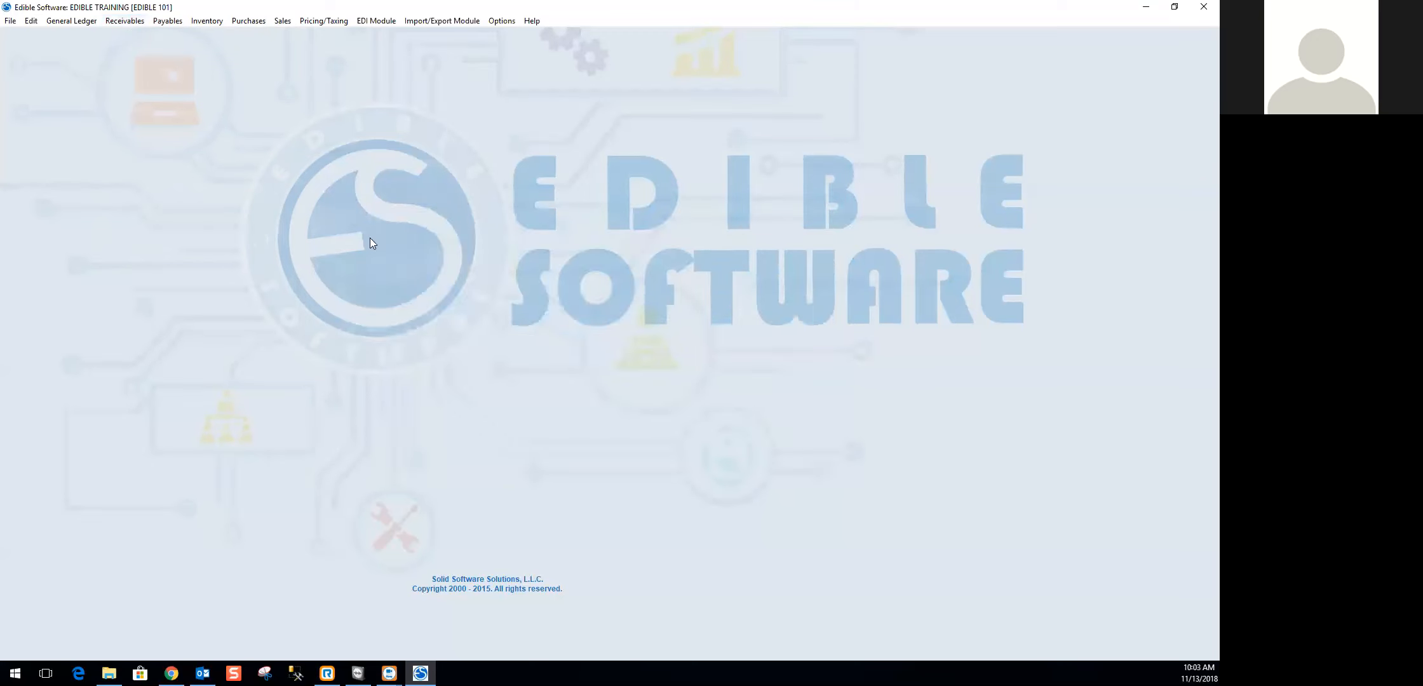
- Run the Bank Reconciliation report for the CHASECHECK account as of 11/13/2018
left_click(124, 20)
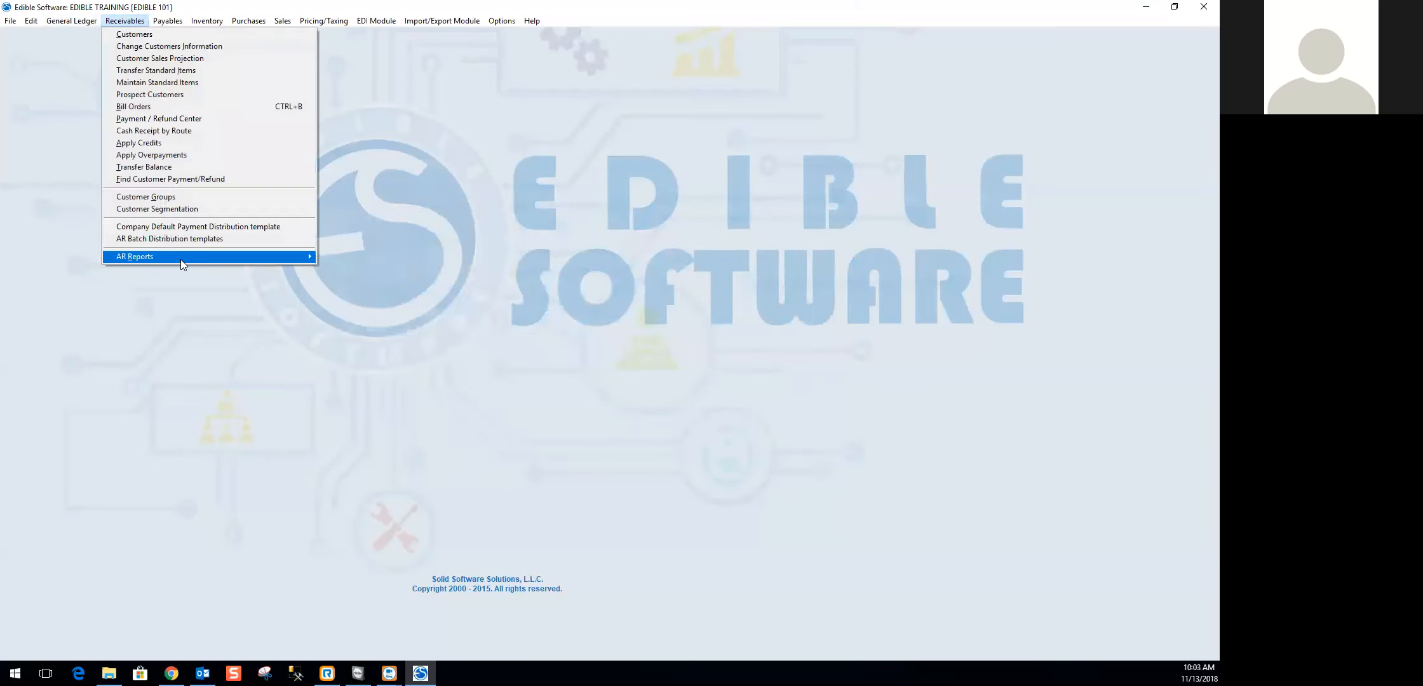
mouse_move(180, 259)
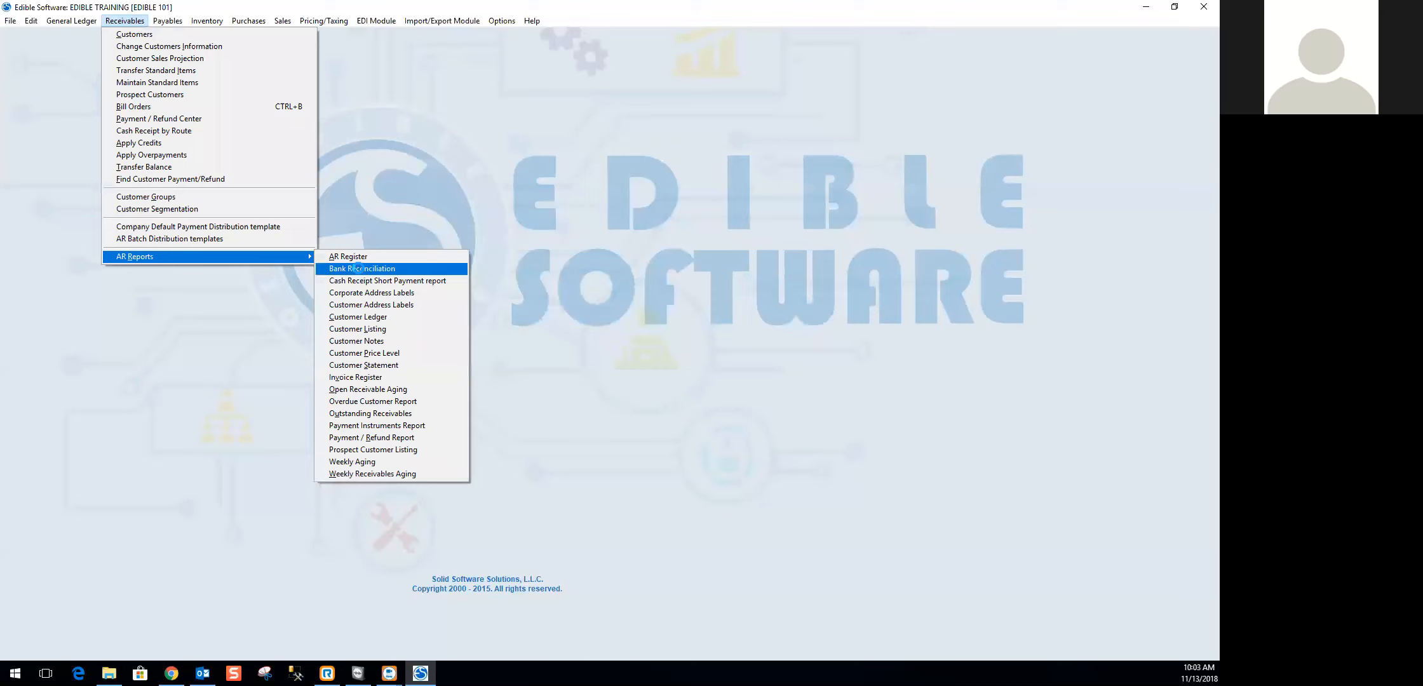
left_click(359, 268)
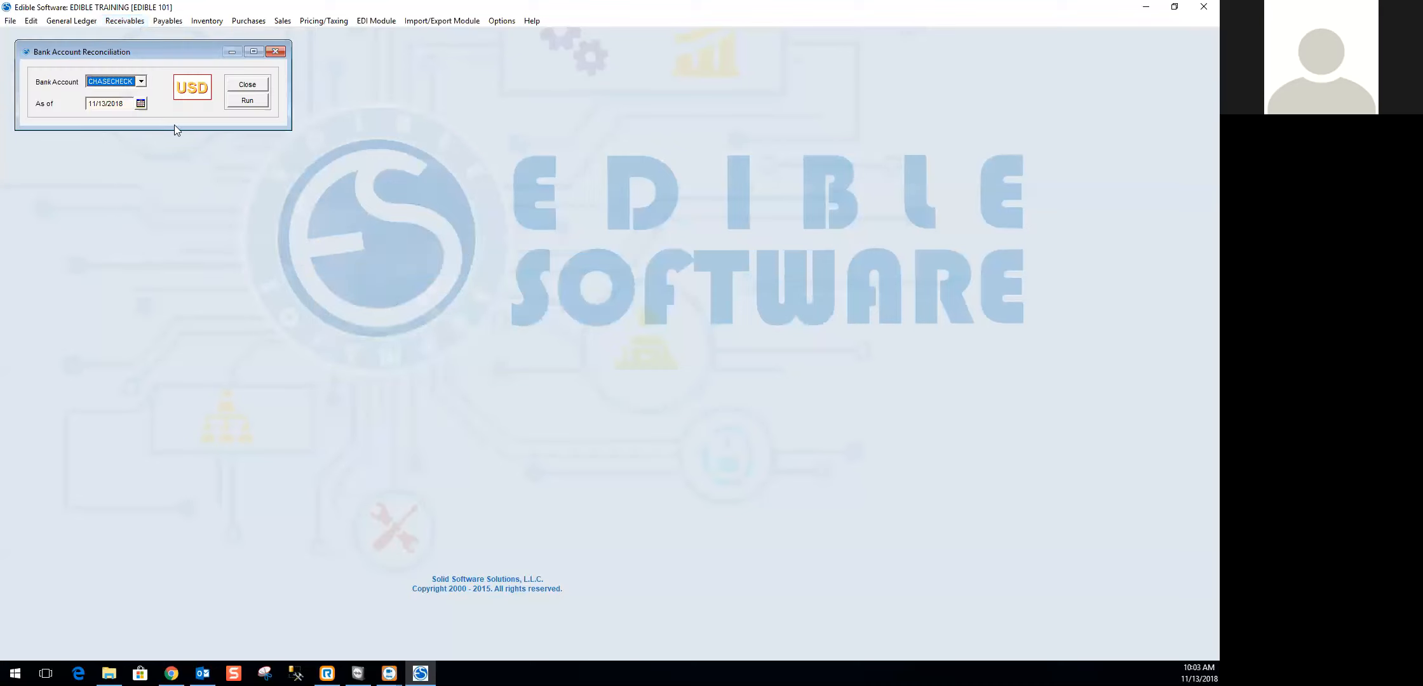
left_click_drag(137, 51, 351, 109)
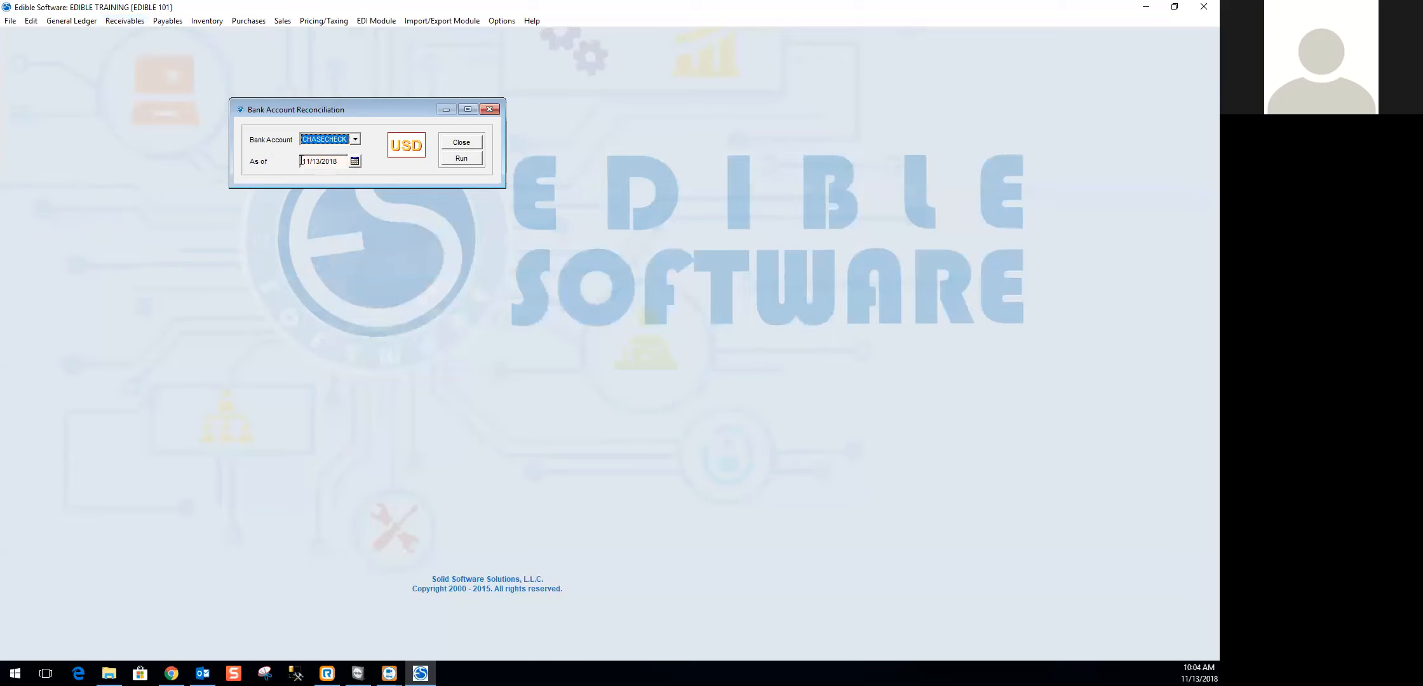
left_click(339, 162)
left_click(468, 159)
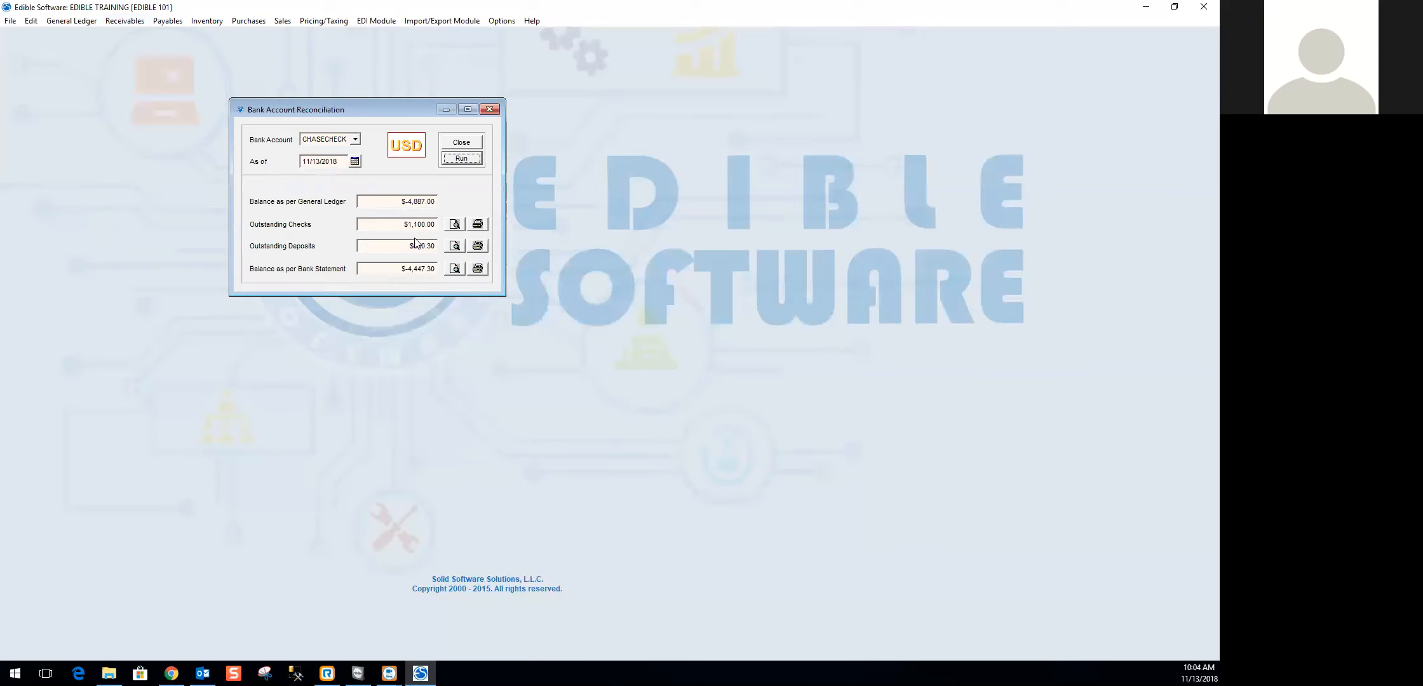
- Preview the outstanding checks list in an enlarged report window, and close the preview and the bank reconciliation
left_click(455, 225)
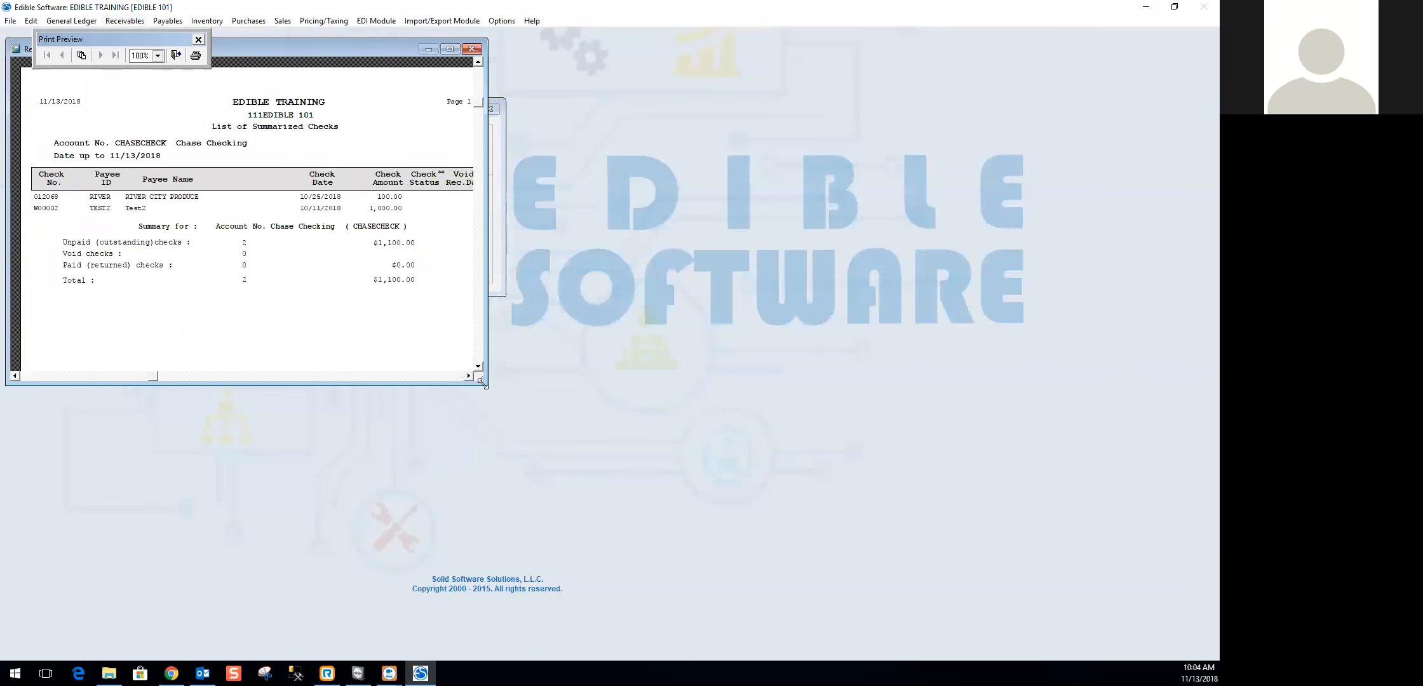
left_click_drag(481, 381, 643, 448)
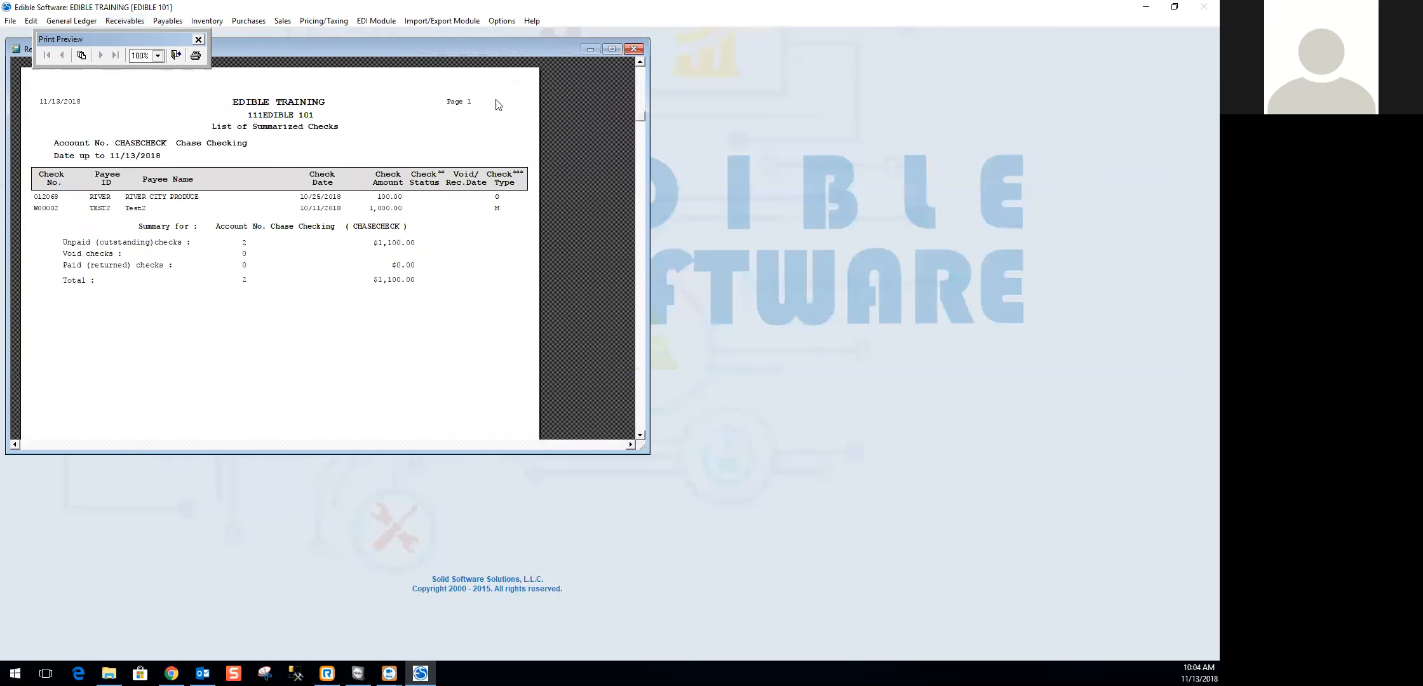
left_click(634, 48)
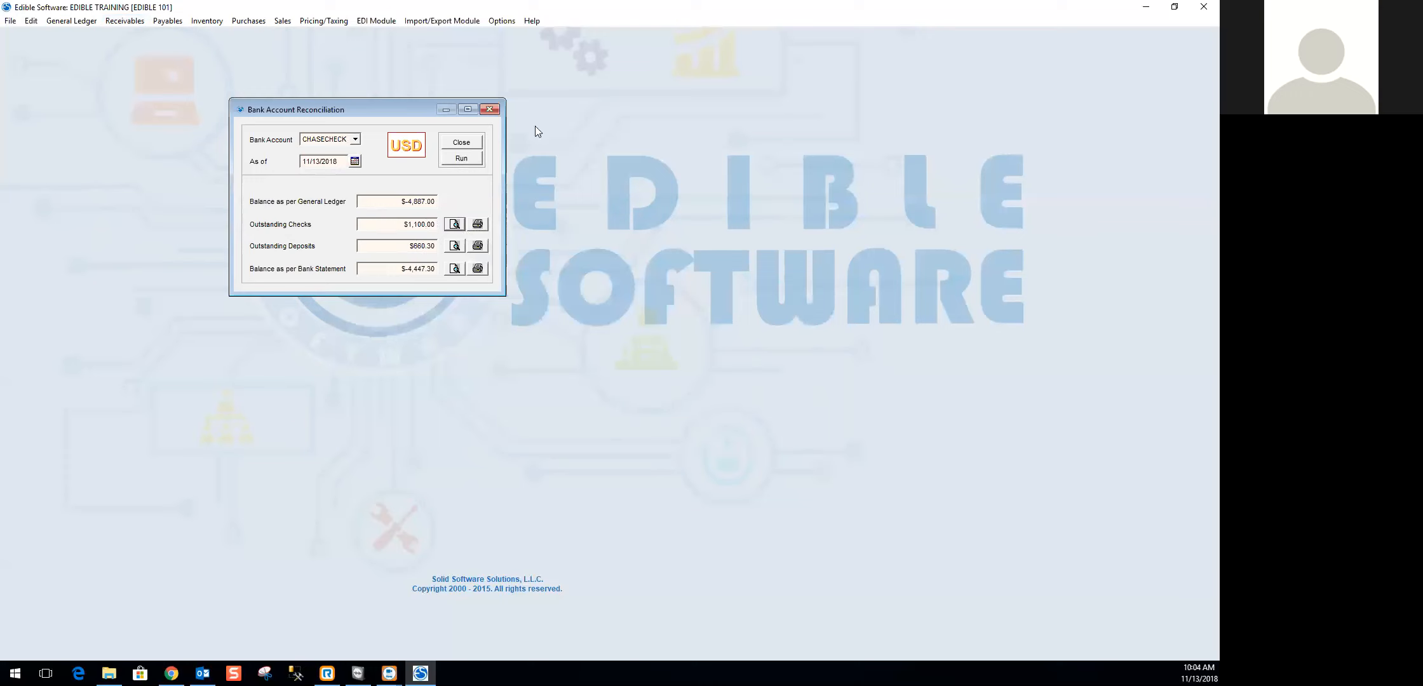
left_click(461, 141)
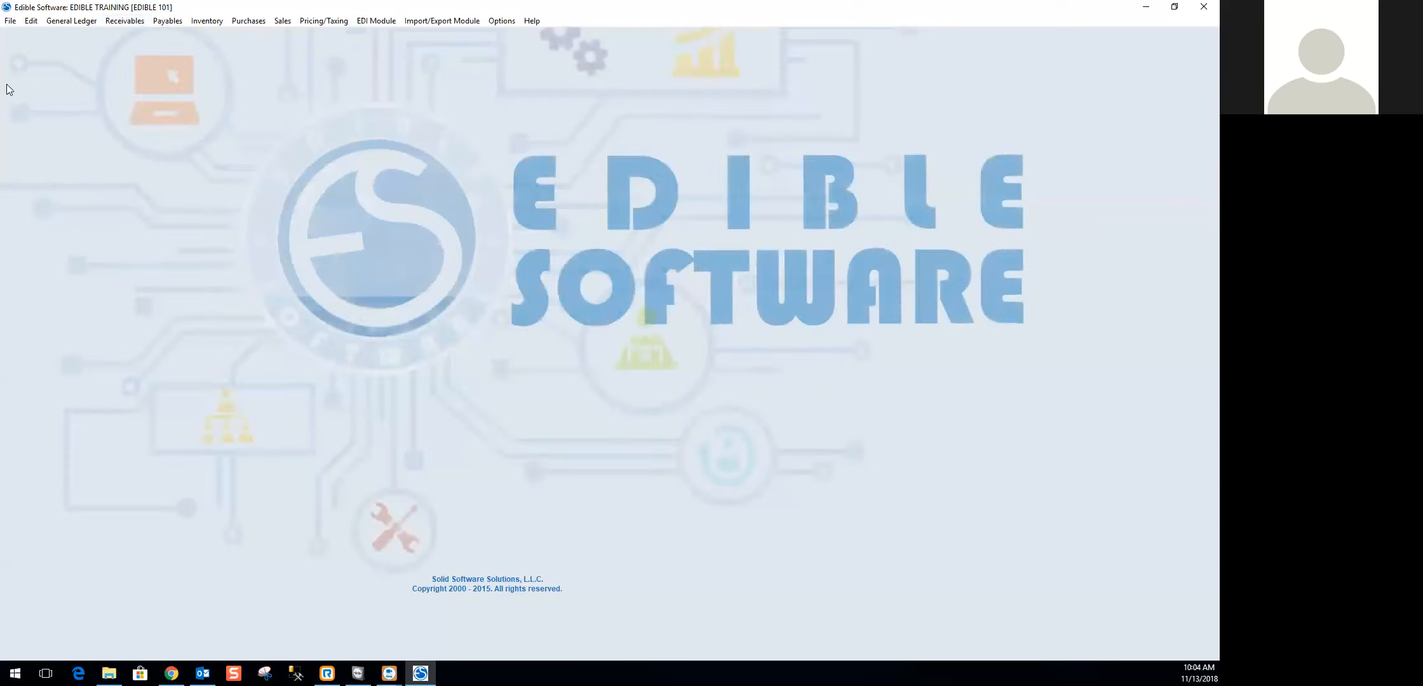
- View the Cash Receipt Short Payment report's batch and apply-date options, and close it without running
left_click(124, 20)
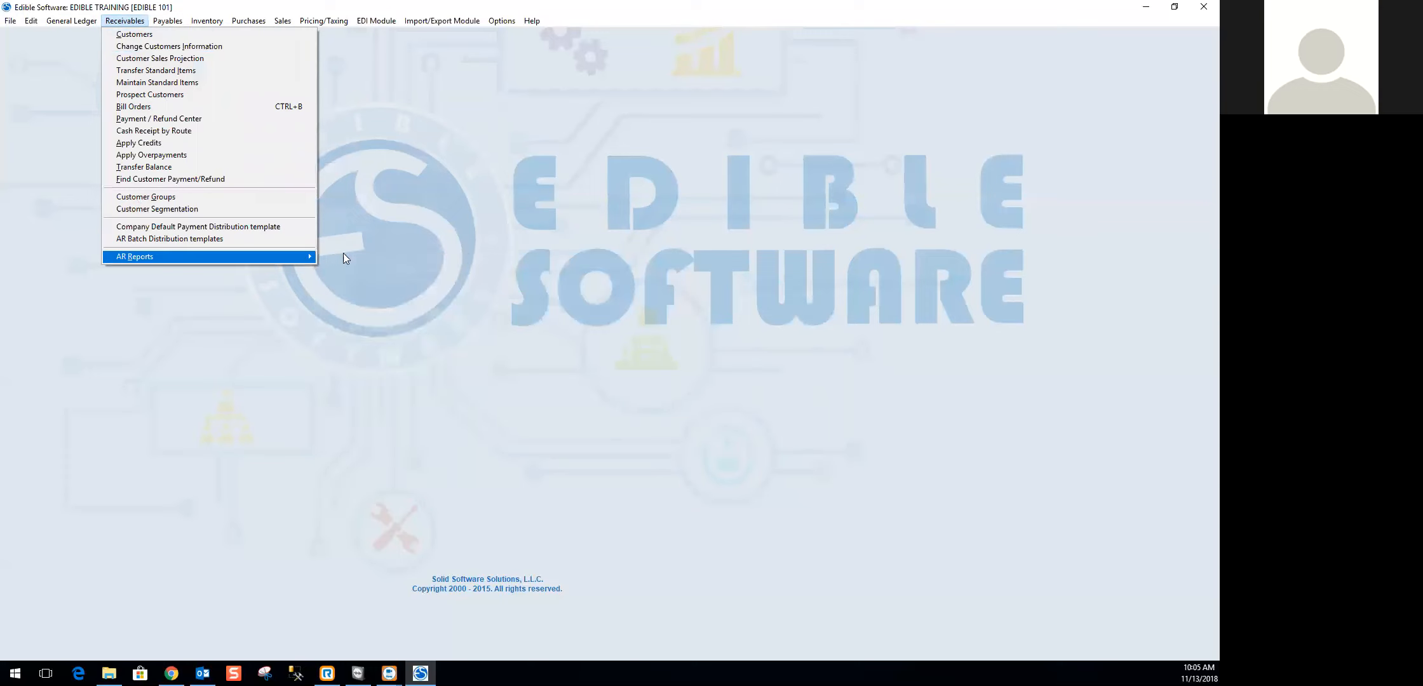
mouse_move(302, 256)
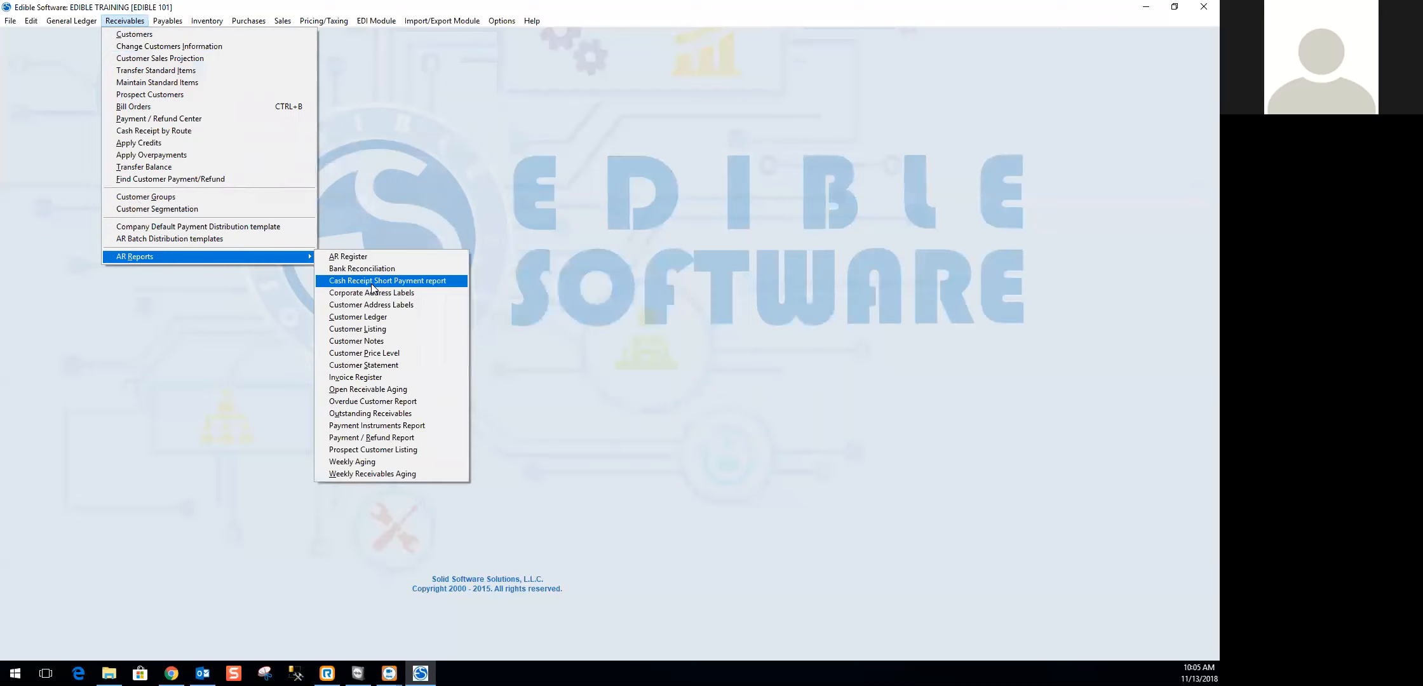
left_click(372, 283)
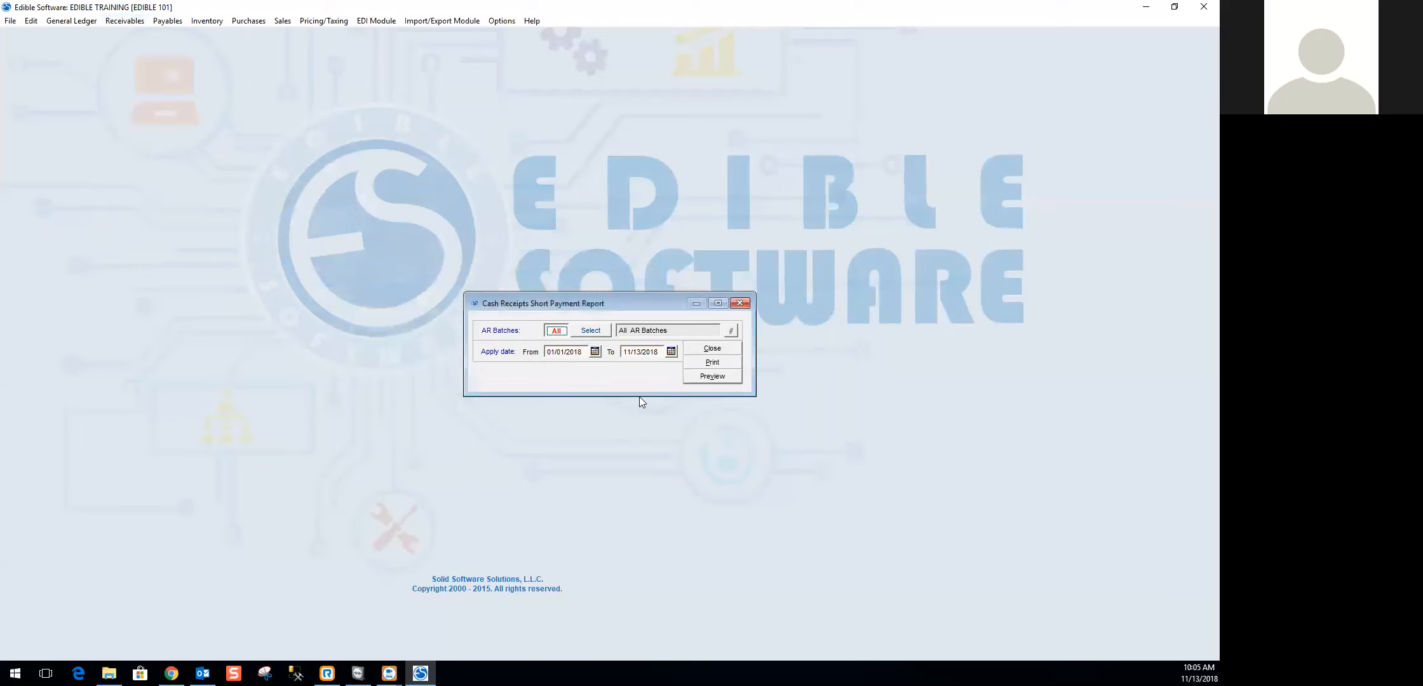
left_click(584, 351)
left_click(710, 350)
- Open Corporate Address Labels and enable capitalized names and addresses
left_click(121, 24)
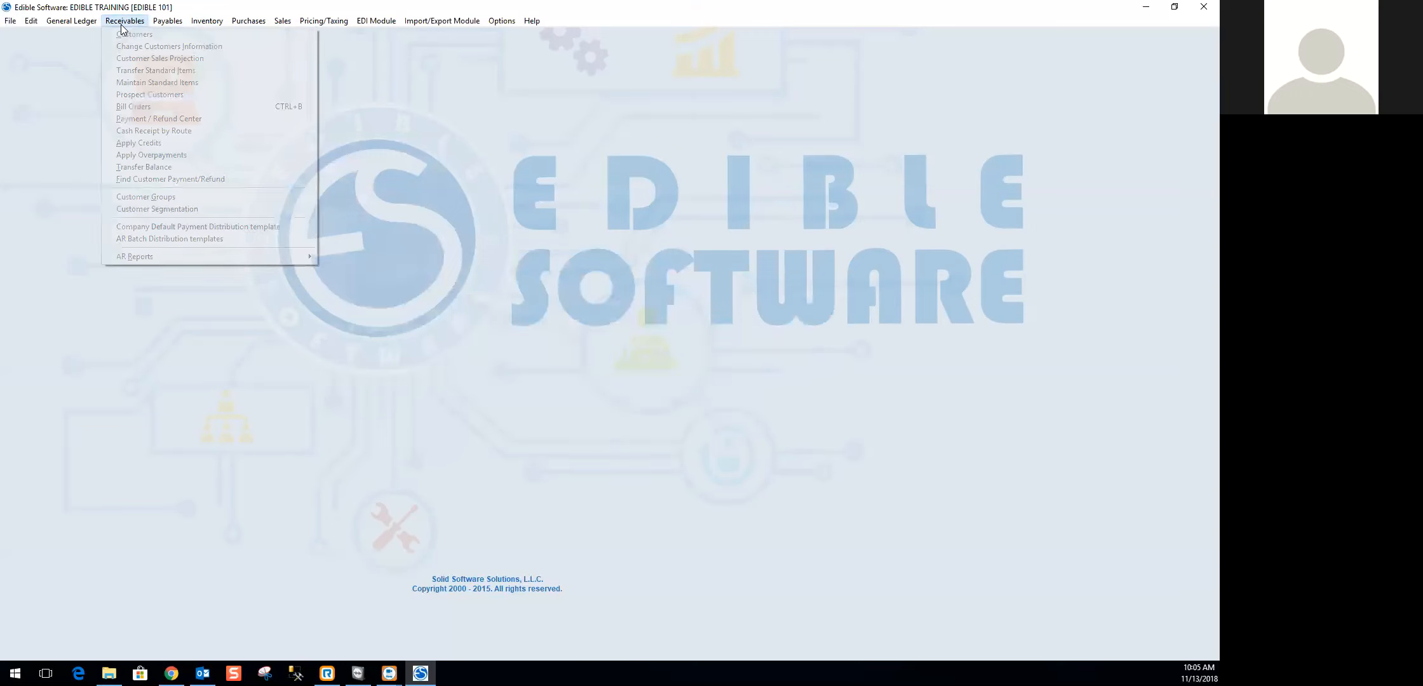
mouse_move(172, 254)
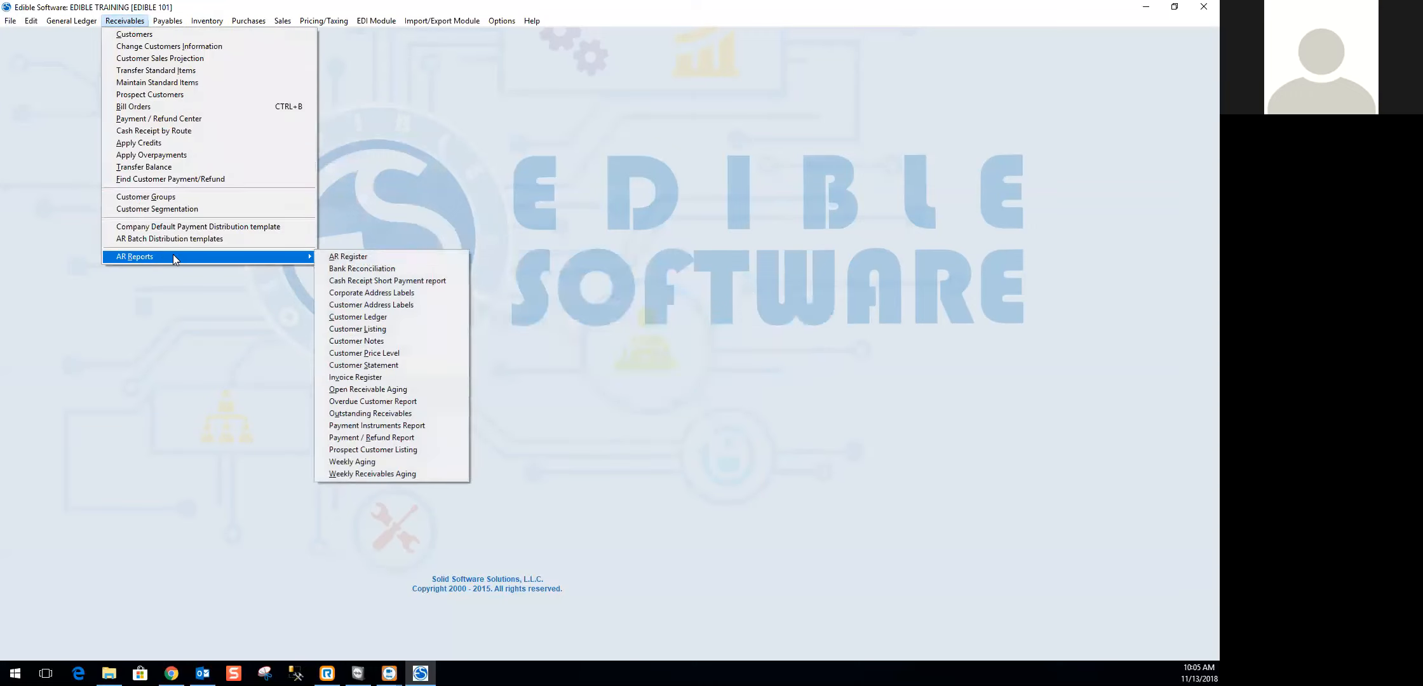
left_click(375, 292)
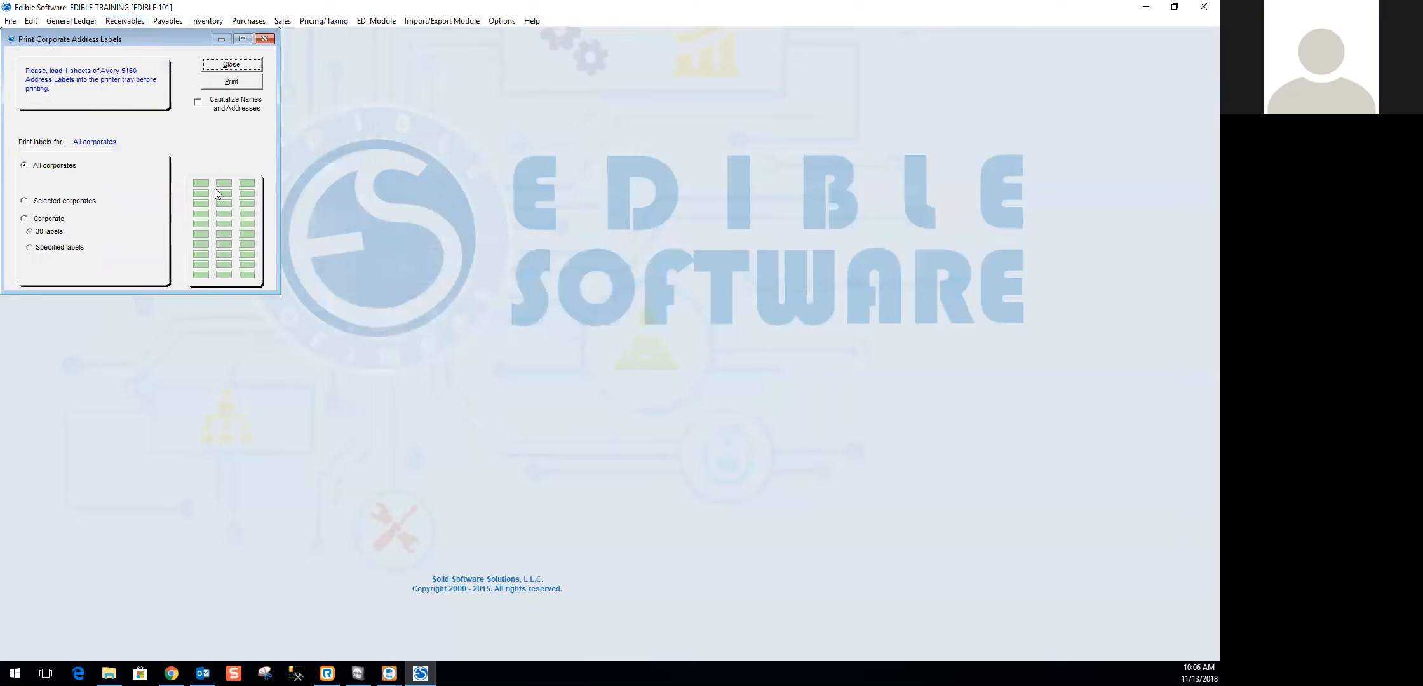
left_click(196, 104)
- Try the selected-corporates and single-corporate label options, opening and cancelling the corporation list for each
left_click(25, 201)
left_click(136, 201)
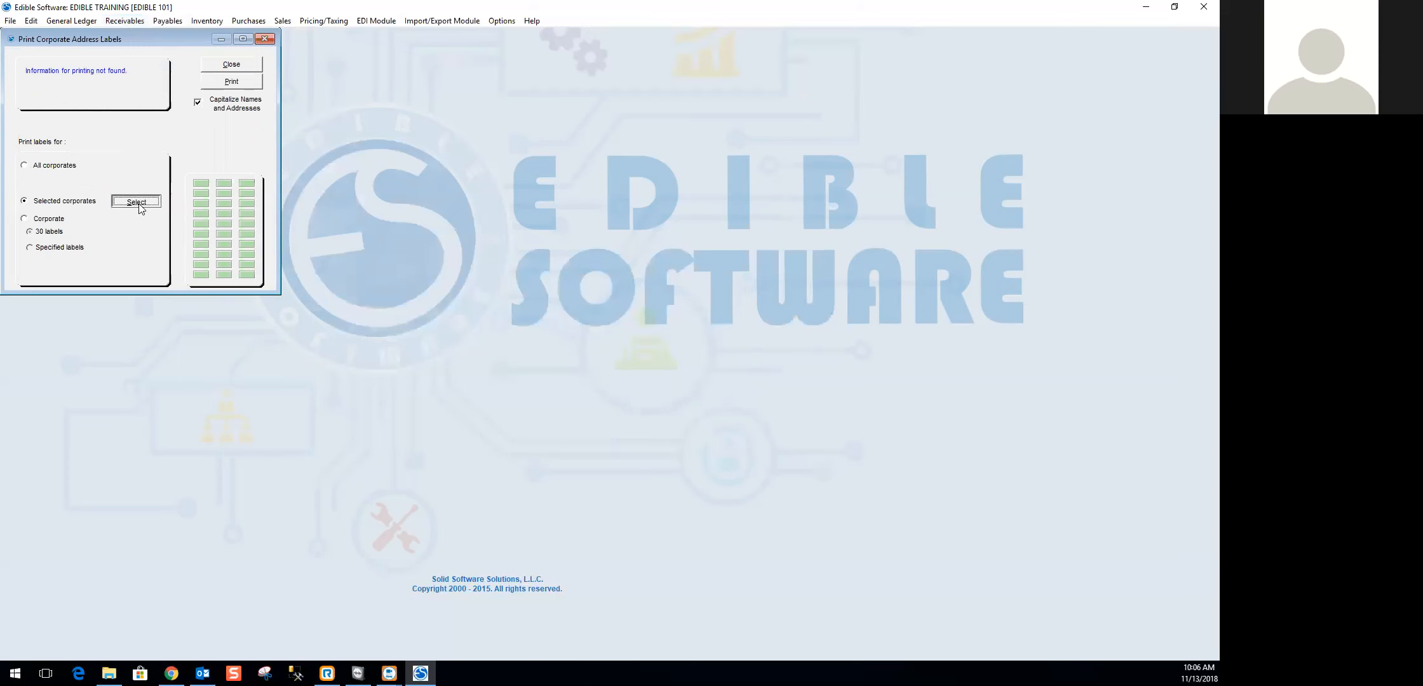
left_click(815, 232)
left_click(25, 219)
left_click(120, 221)
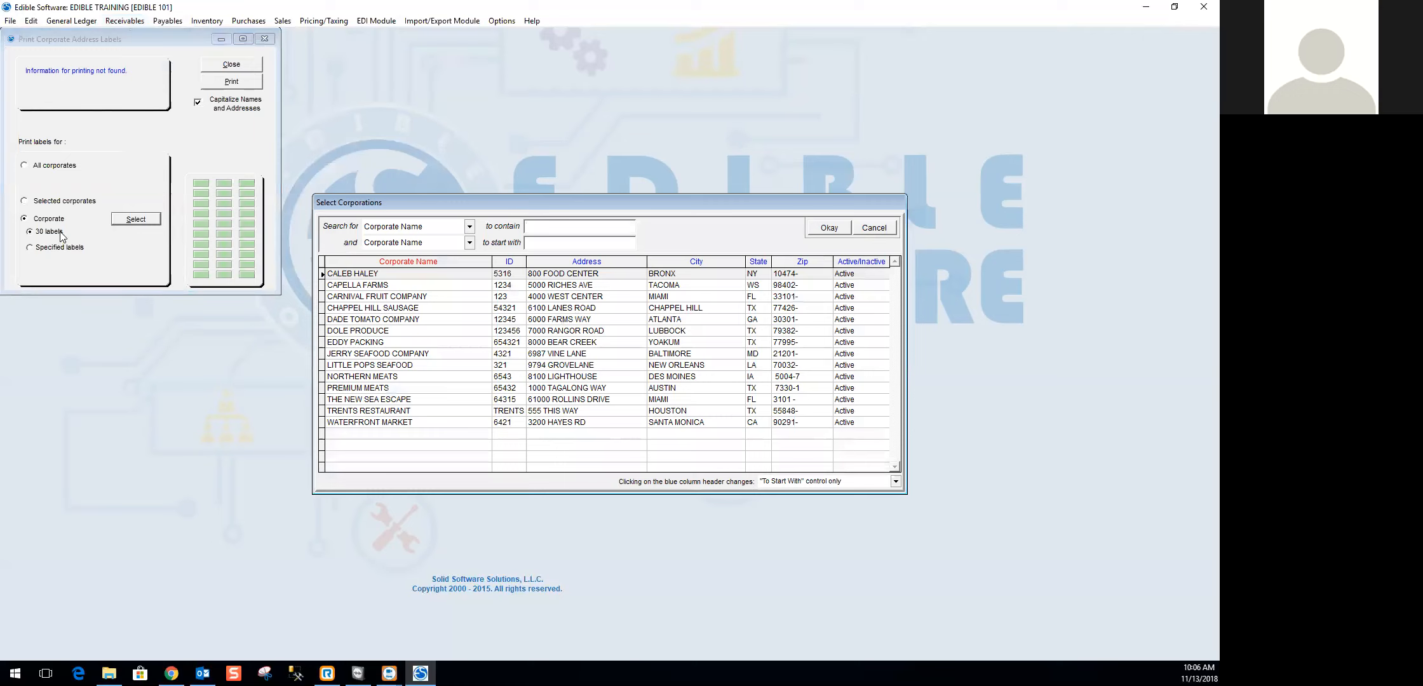
left_click(879, 231)
- Try specified labels for a single corporate, cancelling the corporation list and toggling label positions in the sheet's first row
left_click(30, 248)
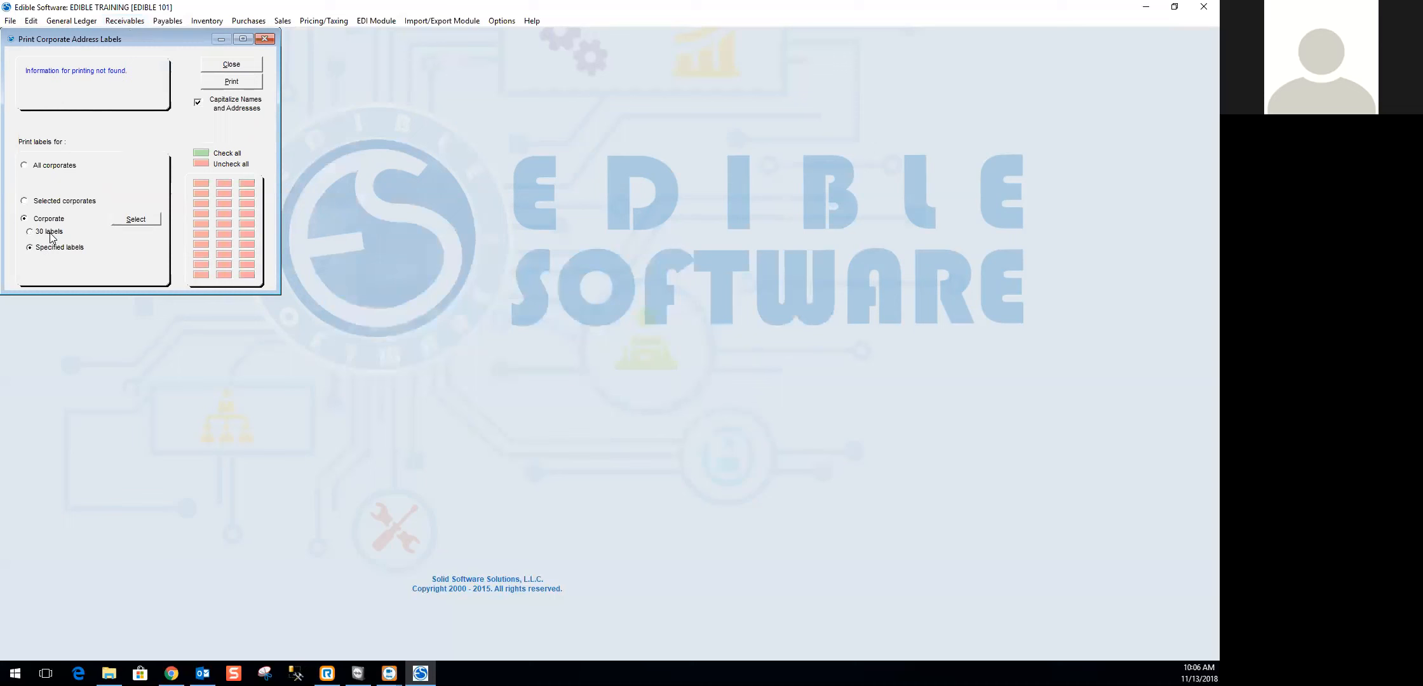
left_click(136, 219)
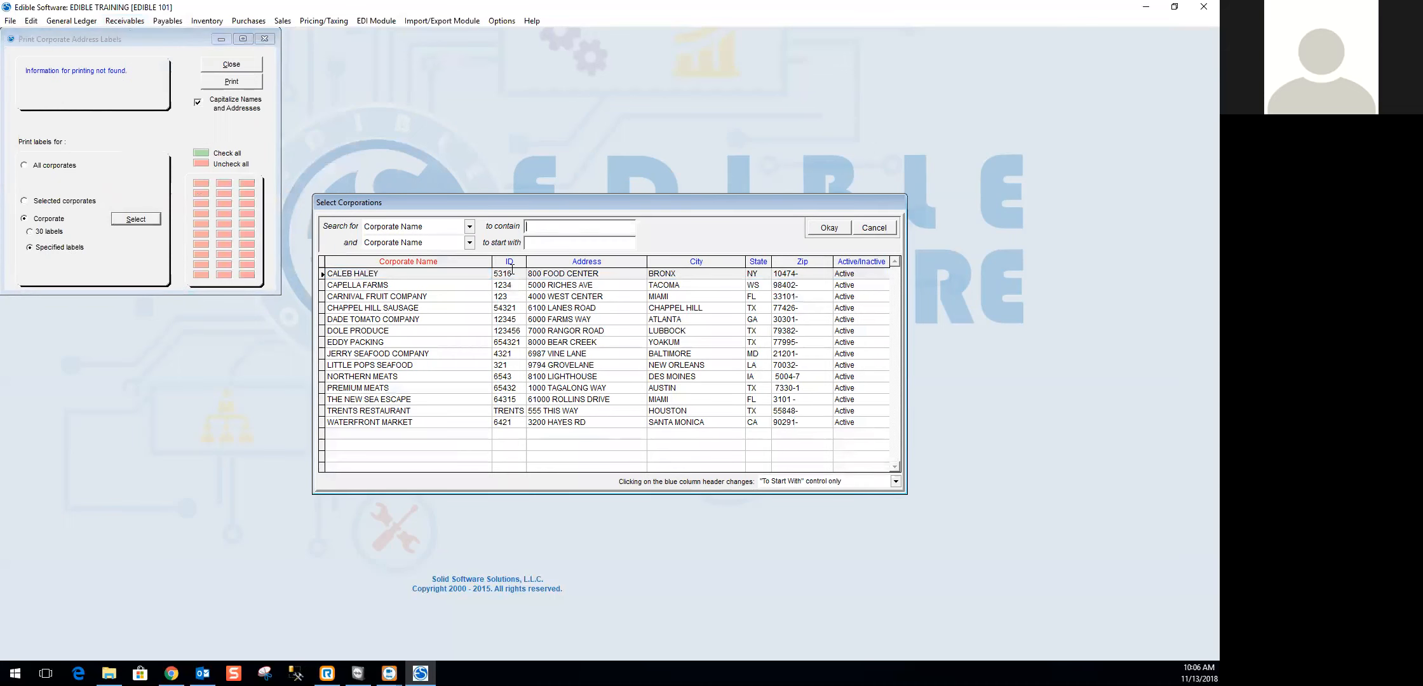
left_click(883, 229)
left_click(209, 183)
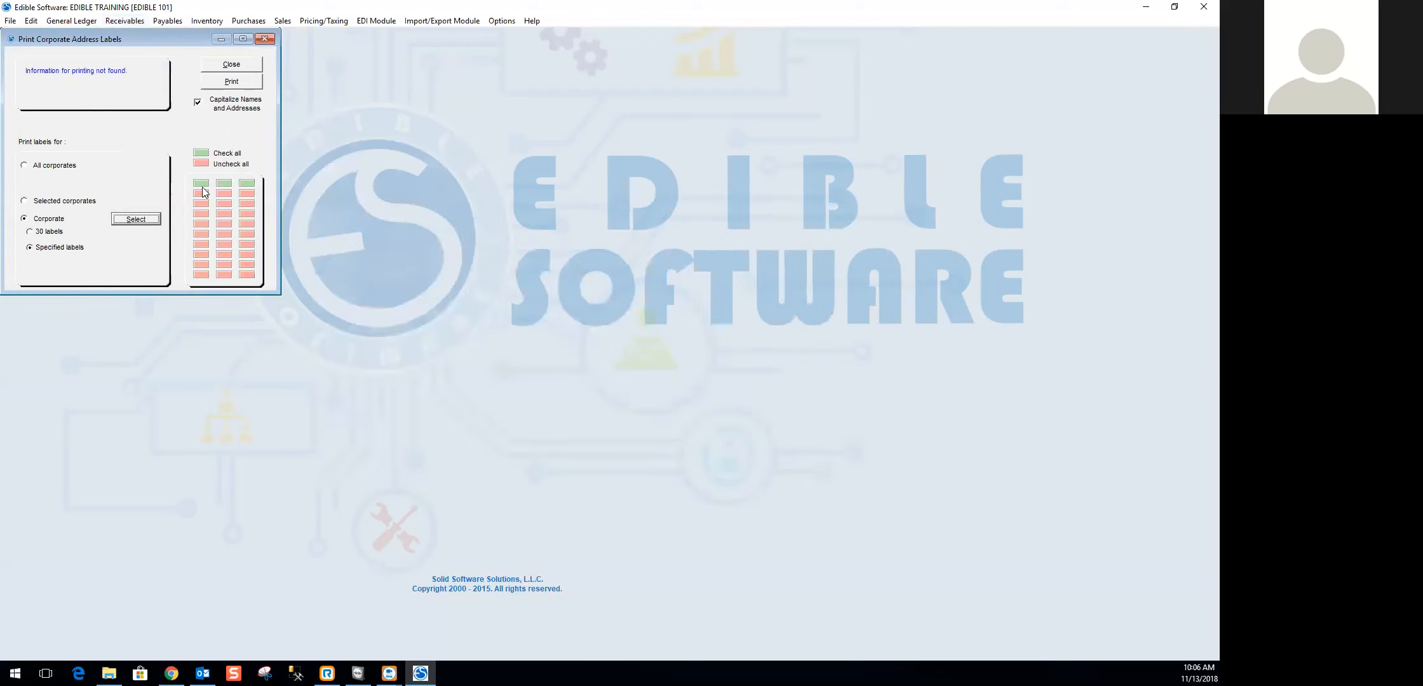
left_click(201, 185)
left_click(224, 184)
- Set the address labels back to all corporates and close the label setup without printing
left_click(38, 167)
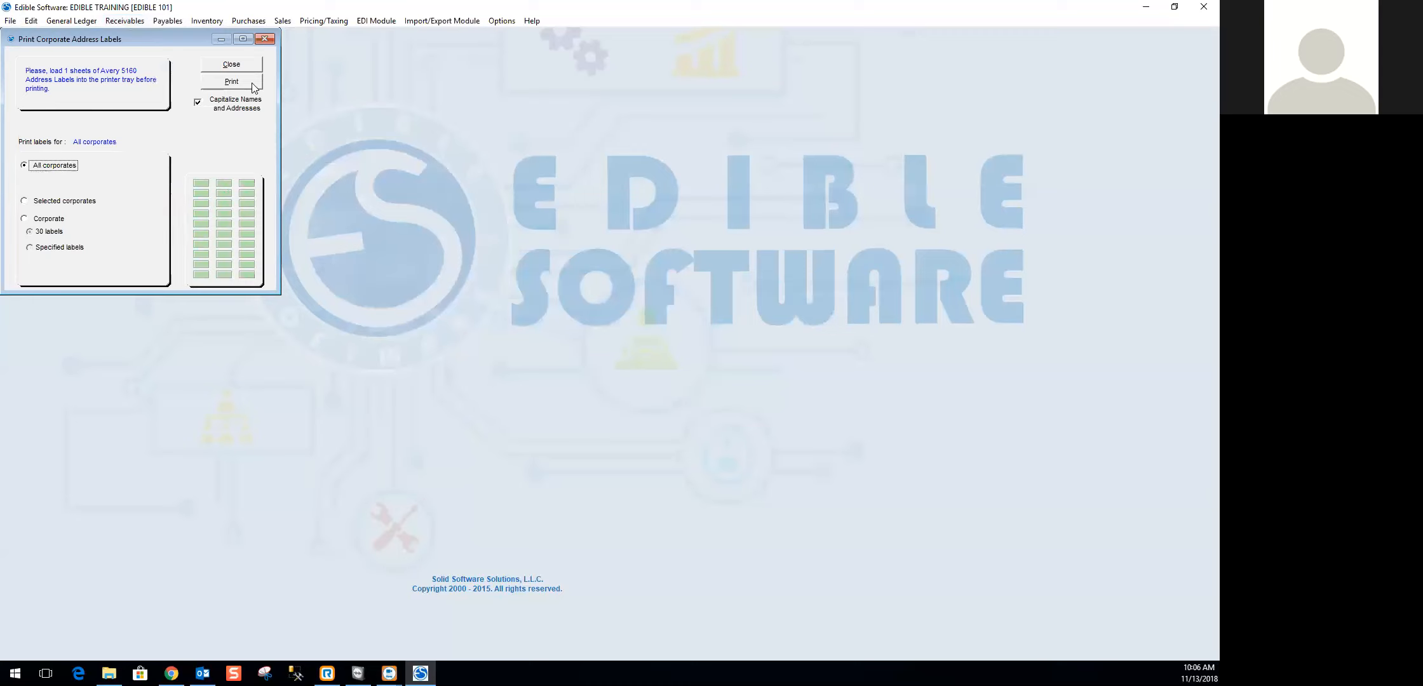
left_click(241, 65)
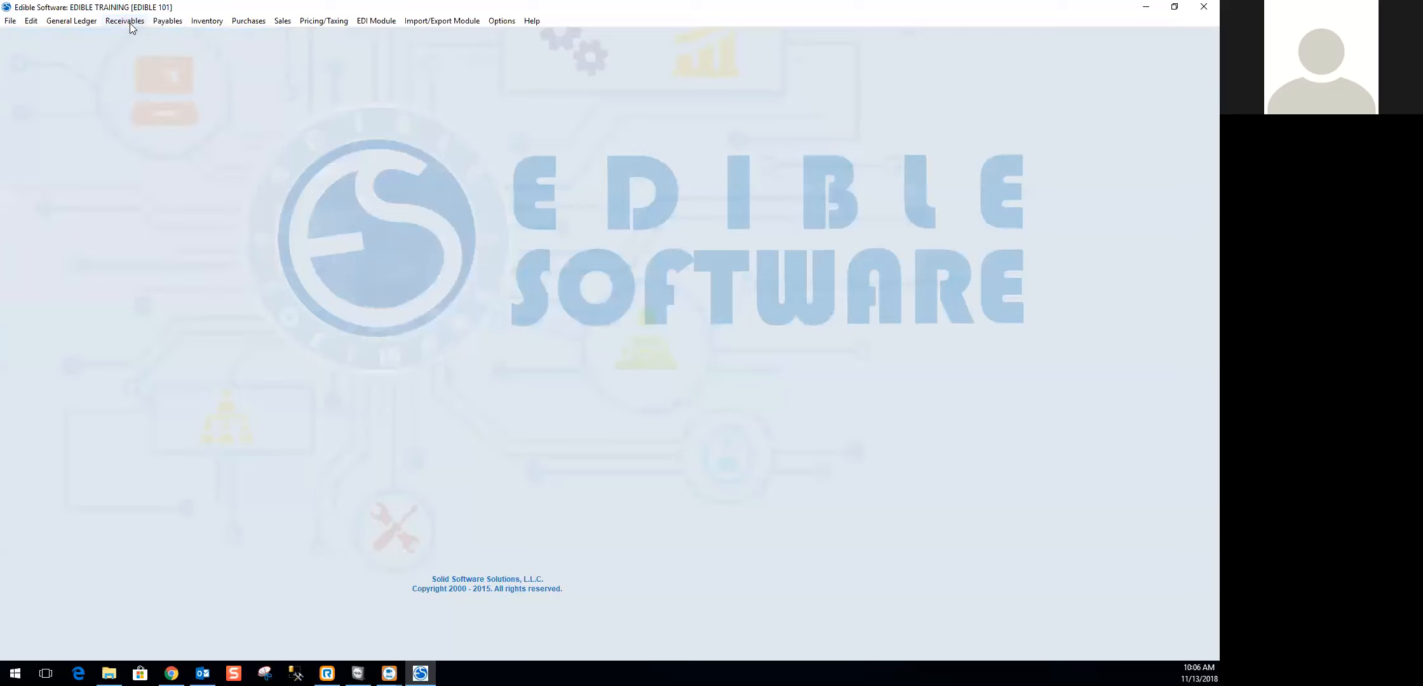
- Open Customer Address Labels and try the group-of-customers and selected-customers label options
left_click(129, 22)
mouse_move(145, 257)
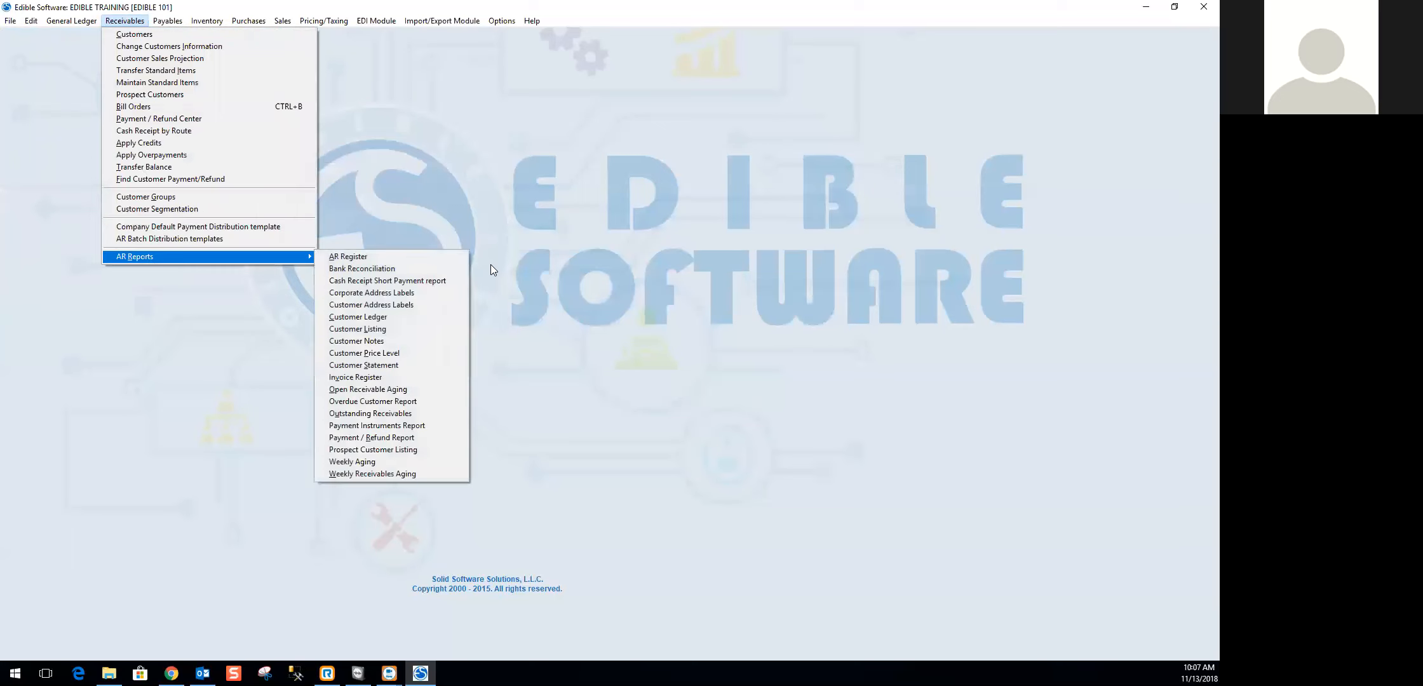
left_click(396, 306)
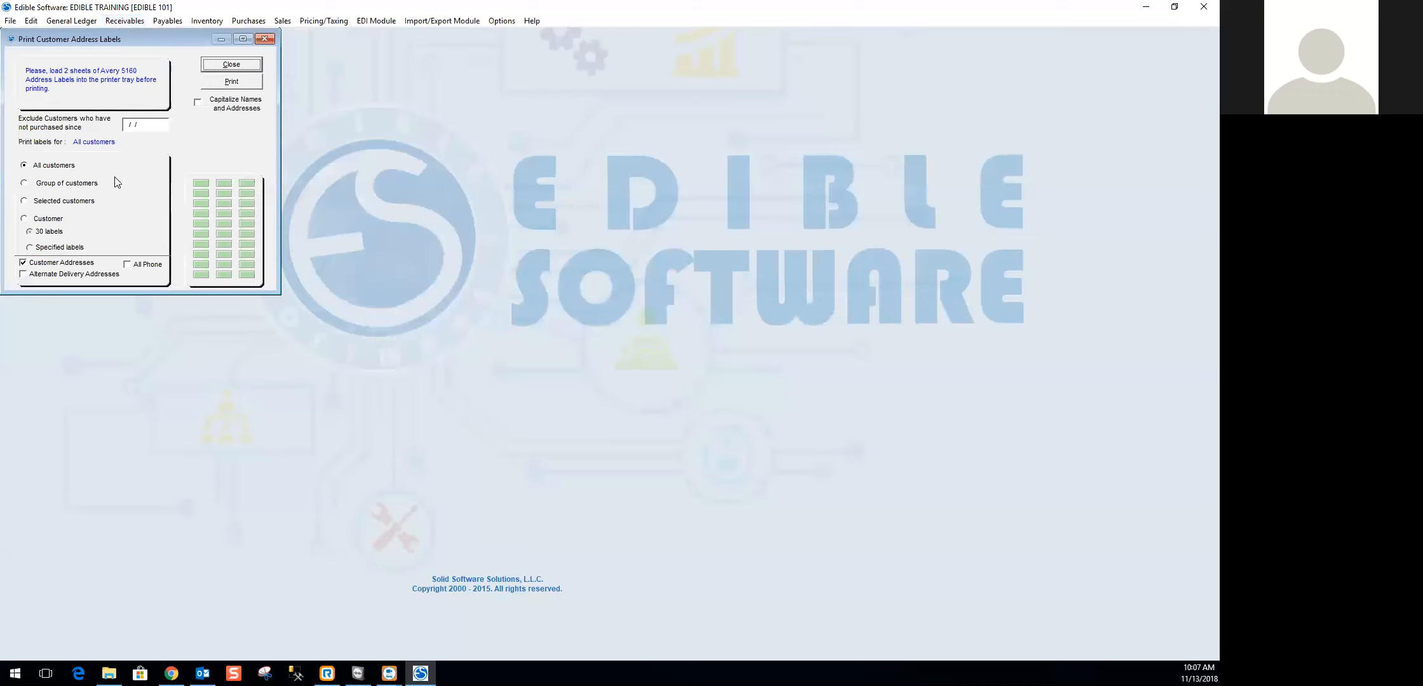
left_click(161, 122)
left_click(37, 187)
left_click(42, 202)
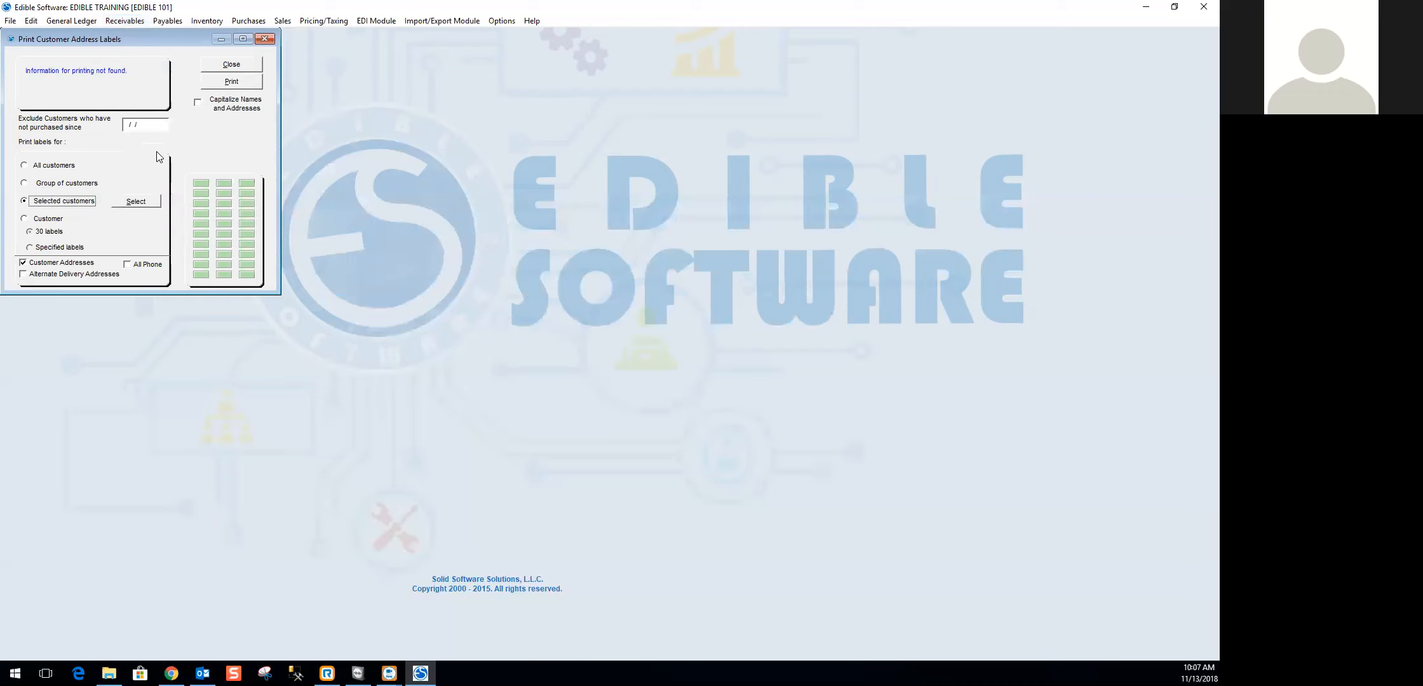
left_click(153, 122)
- Try specified labels for a single customer with alternate delivery addresses included, and close the label setup without printing
left_click(25, 220)
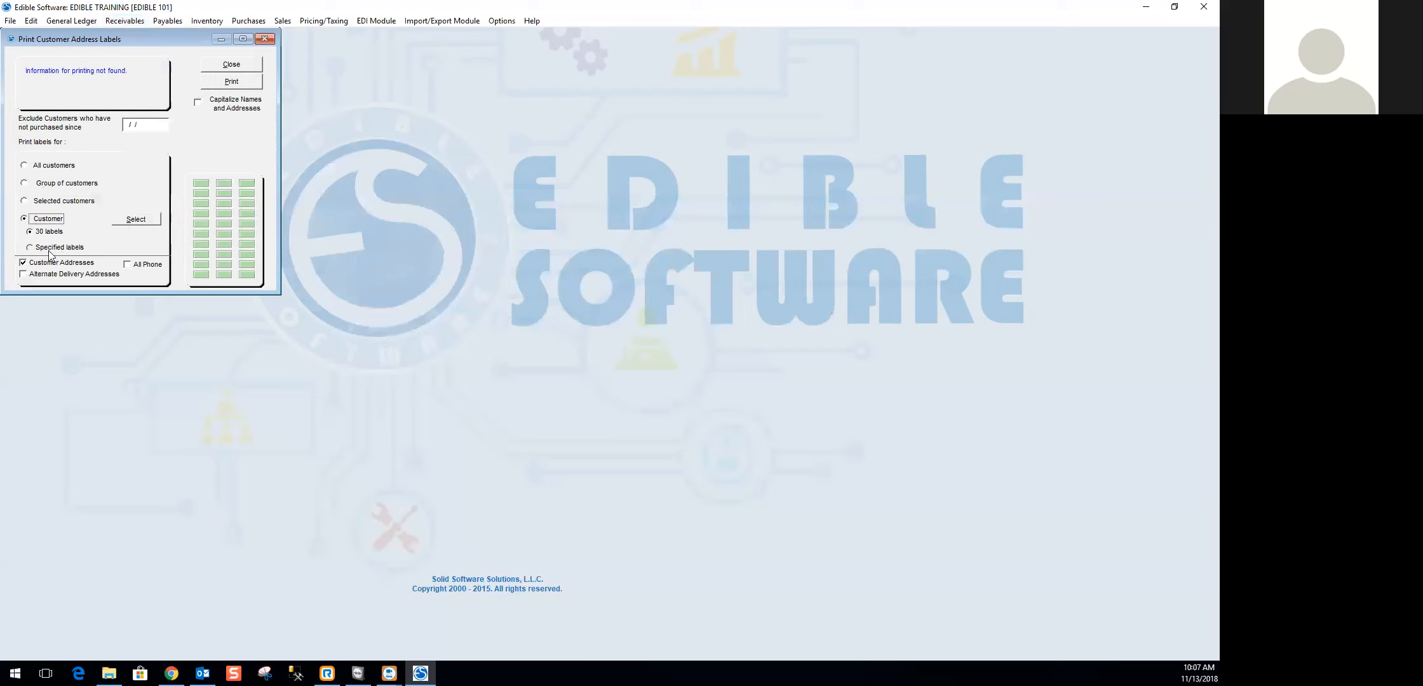
left_click(34, 248)
left_click(30, 275)
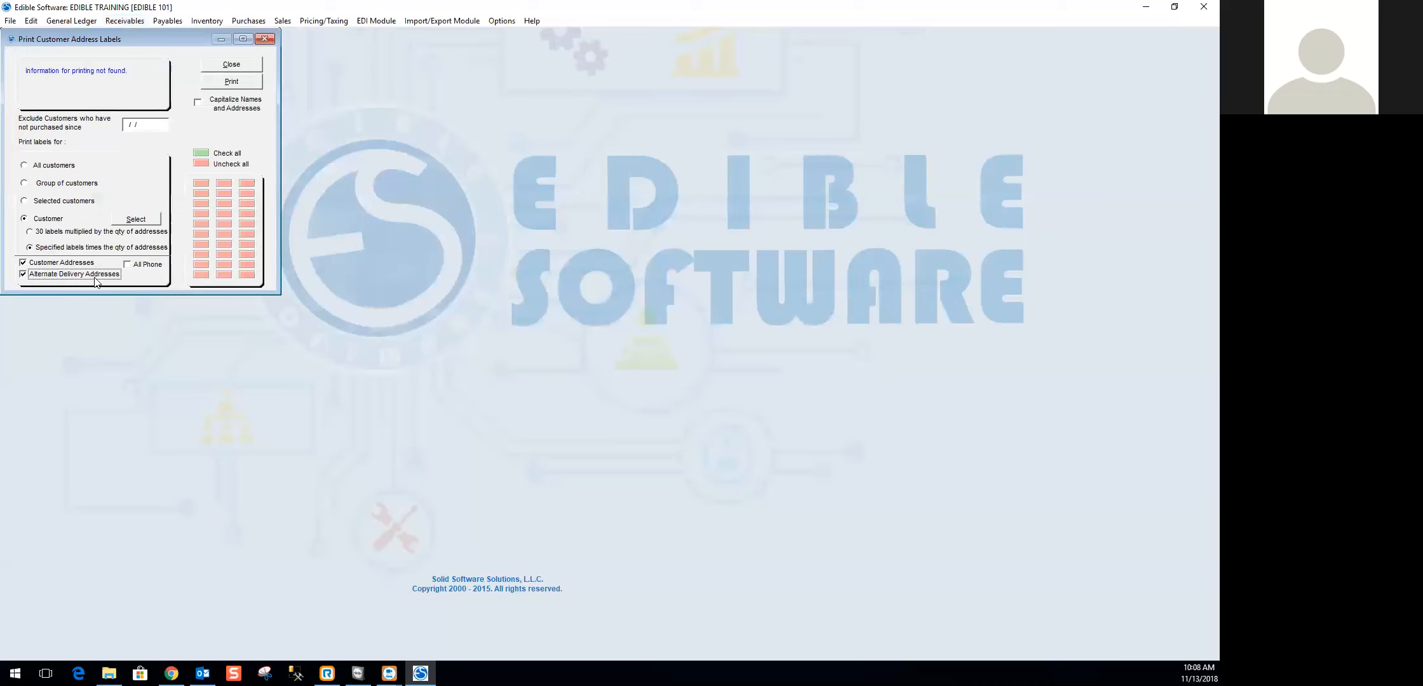
left_click(128, 265)
left_click(128, 266)
left_click(243, 66)
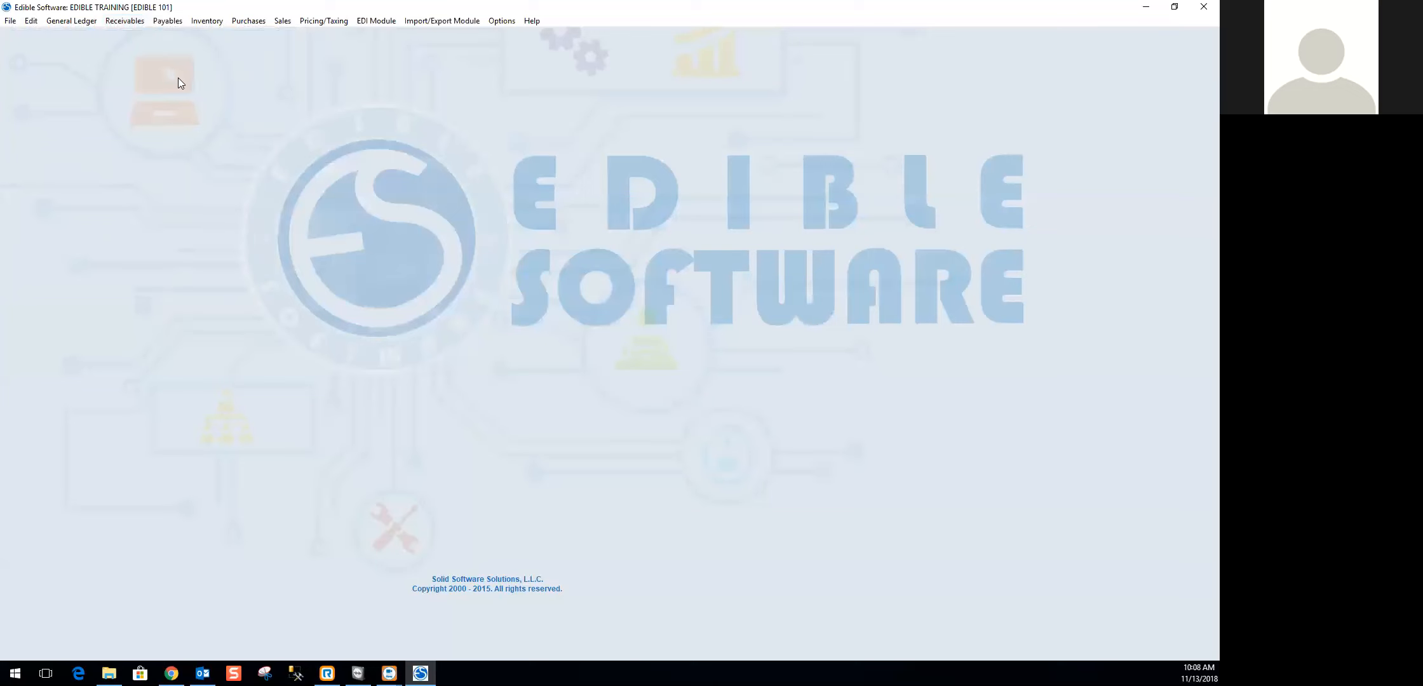
- Open the Customer Ledger report and select Carnival Fruit Company as its customer
left_click(127, 21)
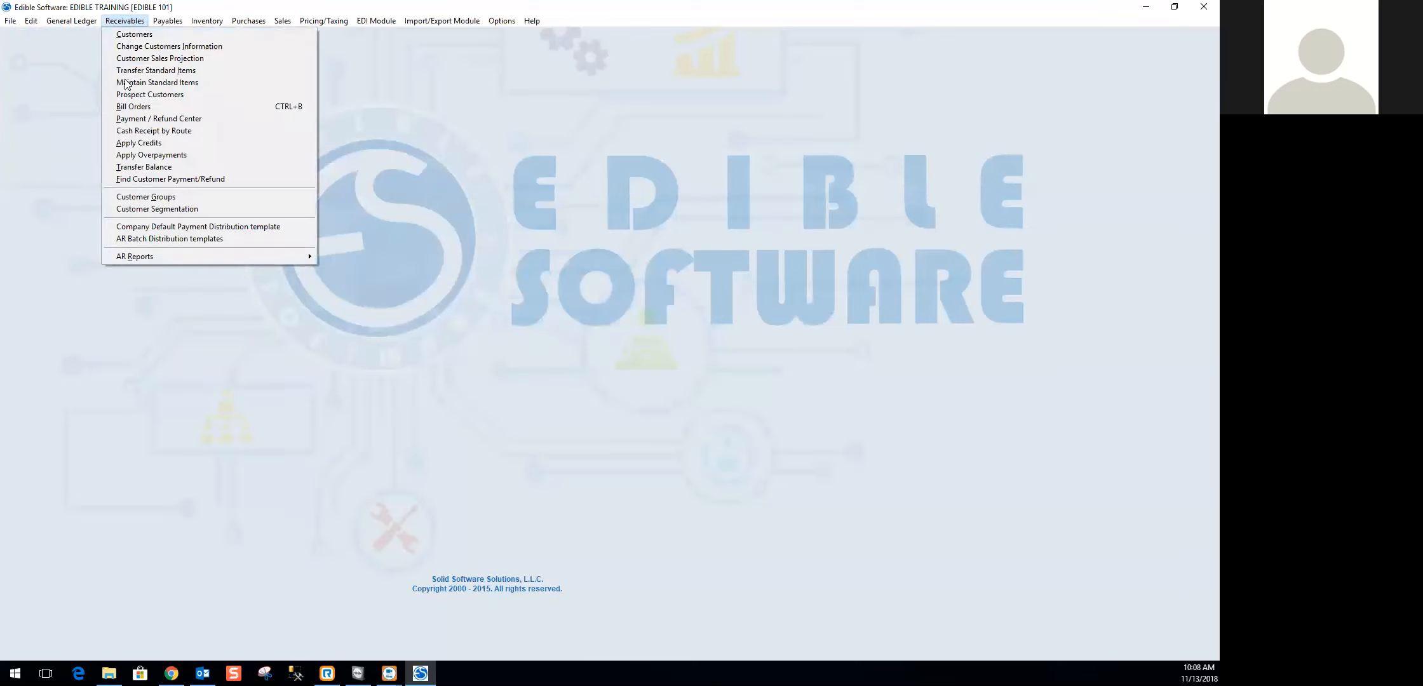
mouse_move(122, 255)
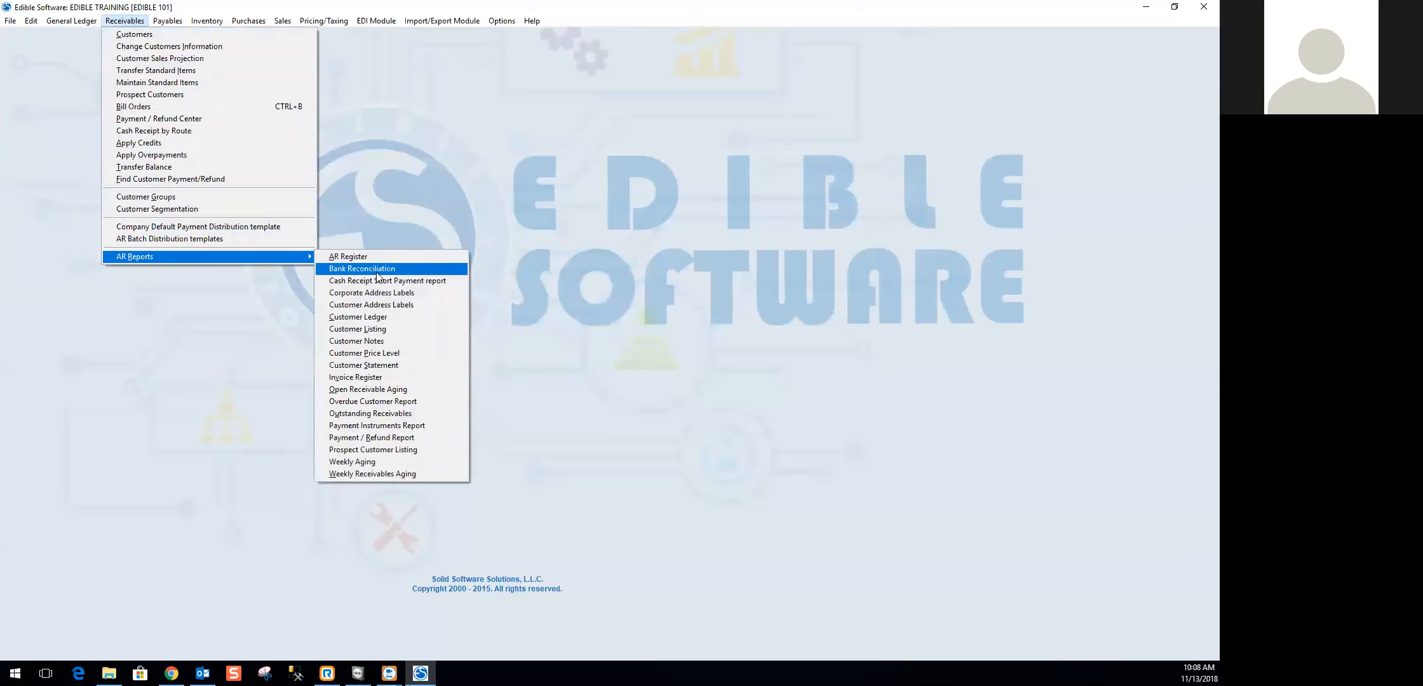
left_click(379, 321)
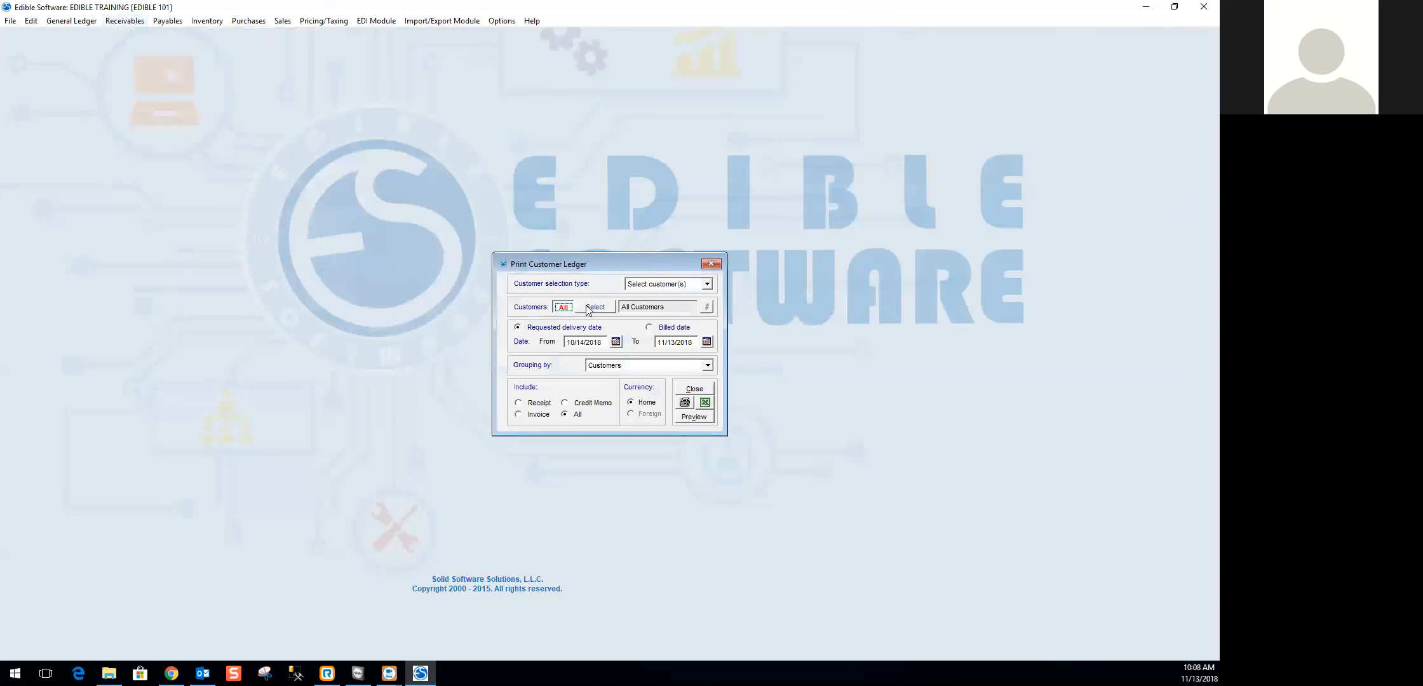
left_click(701, 309)
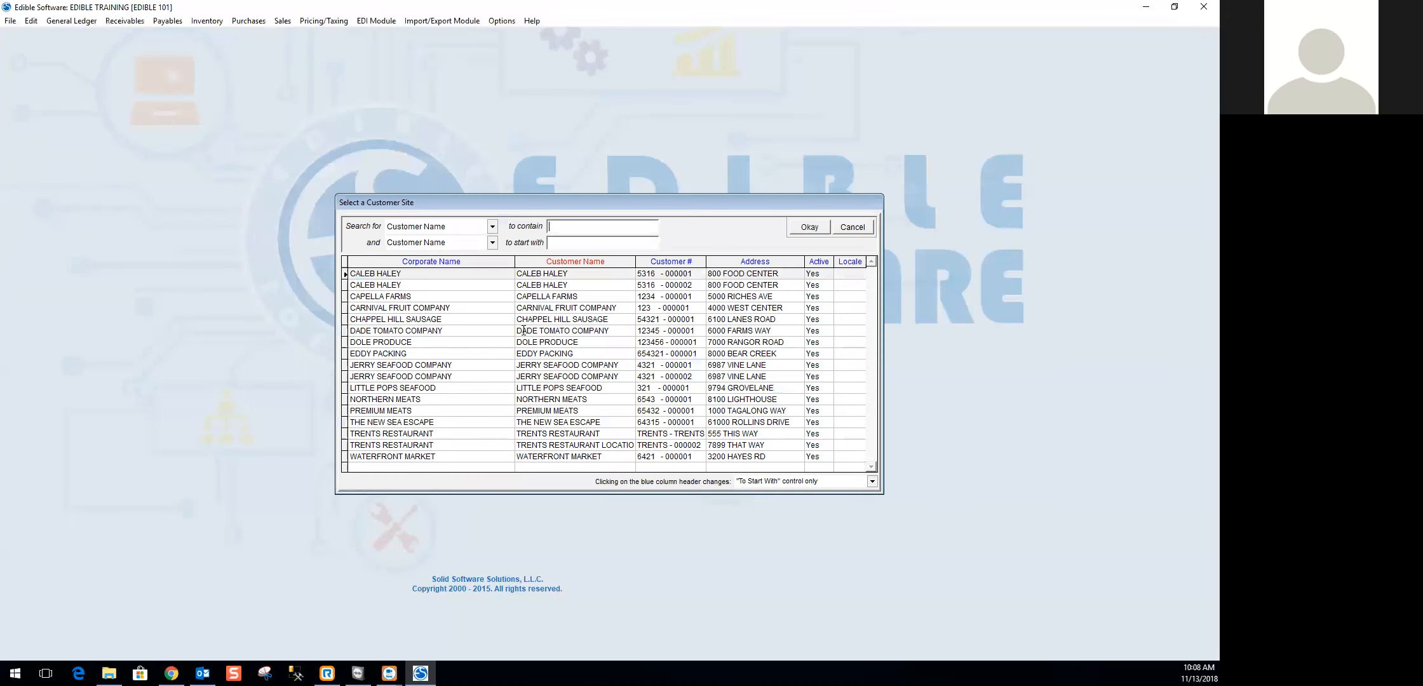
double_click(400, 308)
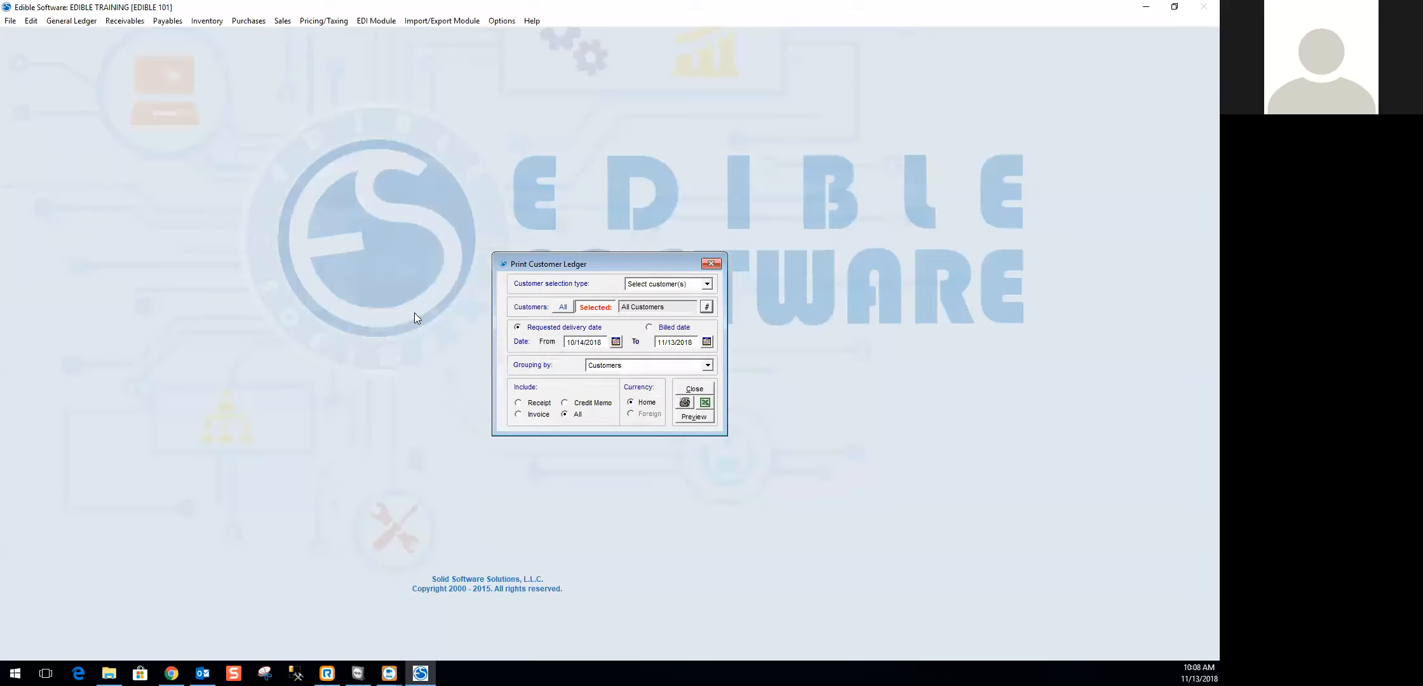
- Set the ledger's starting requested delivery date to 01/01/2018
left_click(587, 341)
left_click_drag(583, 348, 554, 344)
type("01/01/2018")
key("Tab")
- Check the ledger's grouping choices and try the invoice, receipt and credit memo filters before setting it back to include all
left_click(708, 368)
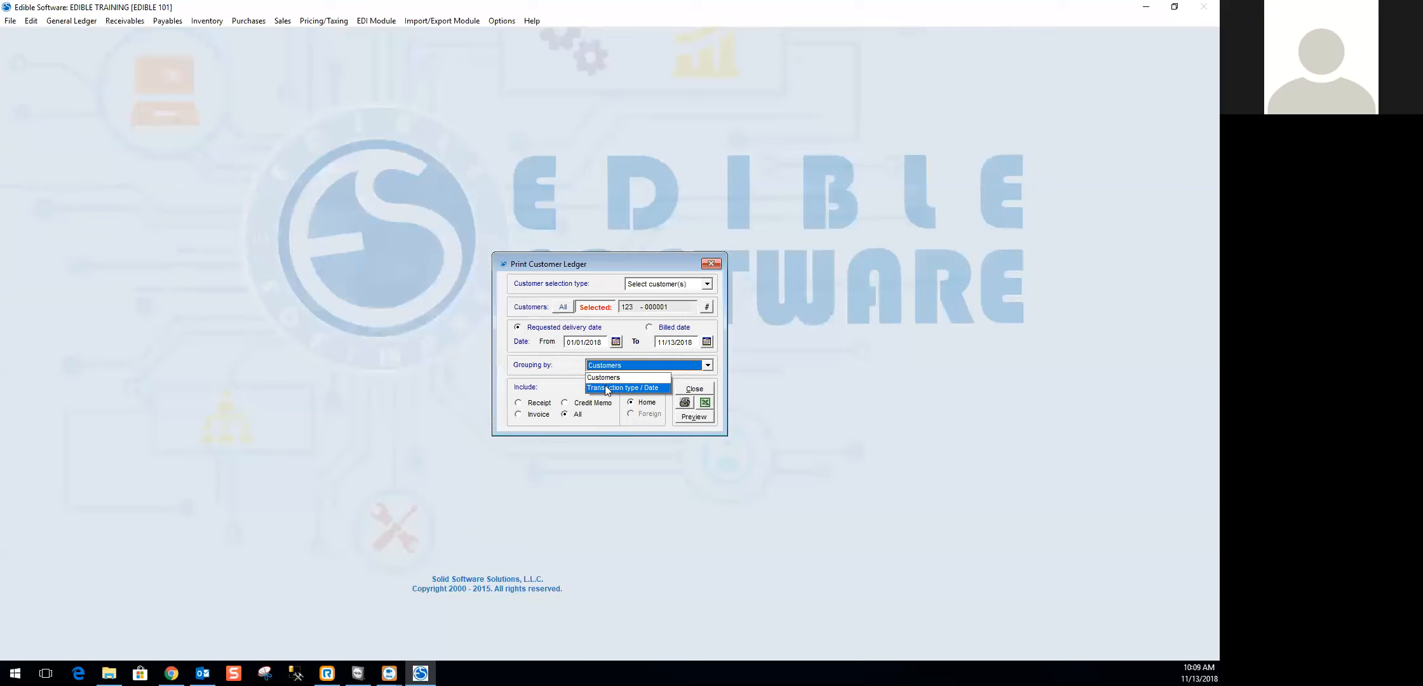
left_click(706, 366)
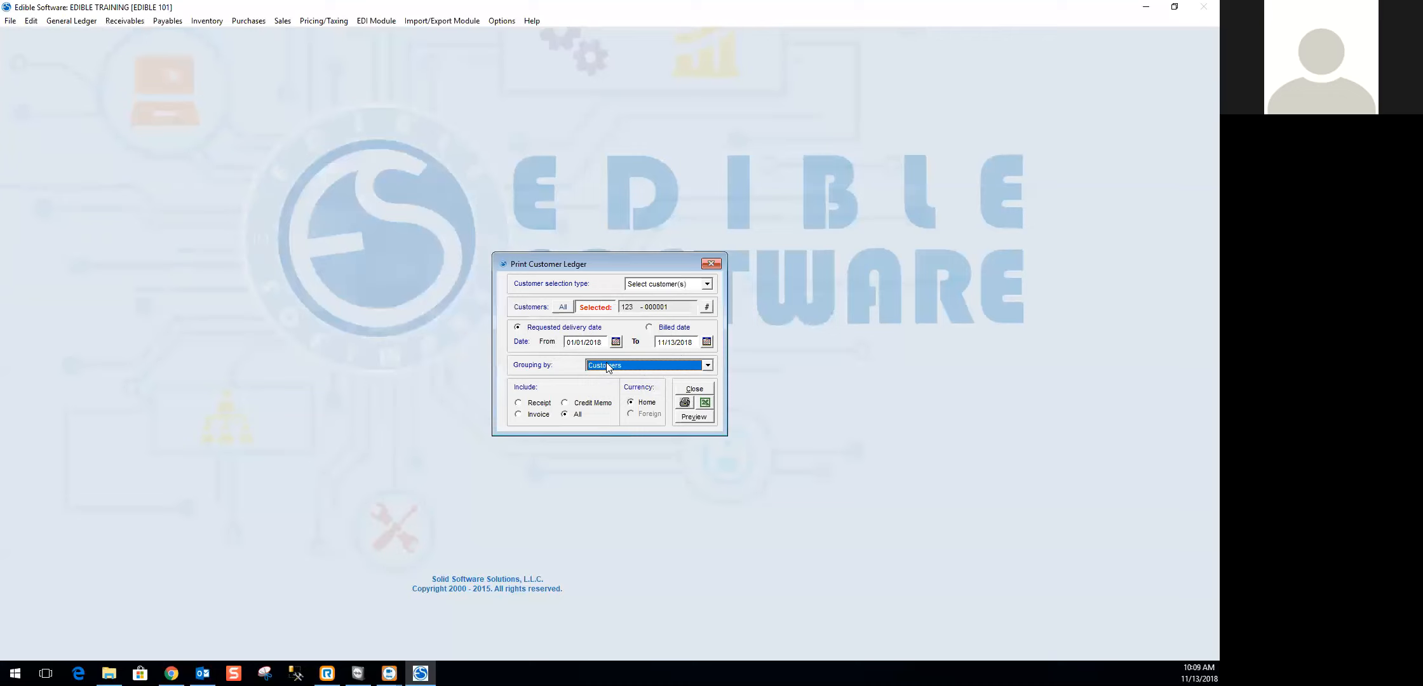
left_click(537, 416)
left_click(537, 402)
left_click(578, 407)
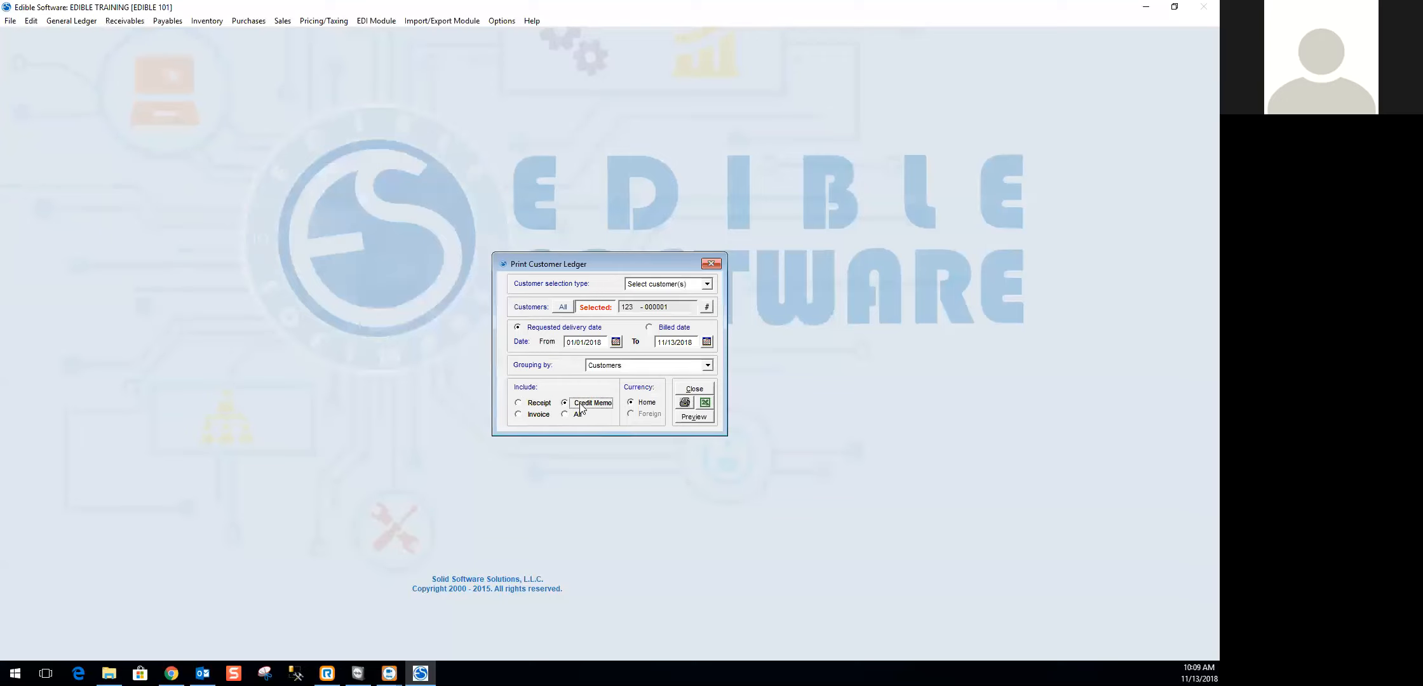
left_click(566, 415)
- Preview the Customer Ledger report, and close both the preview and the report setup
left_click(693, 417)
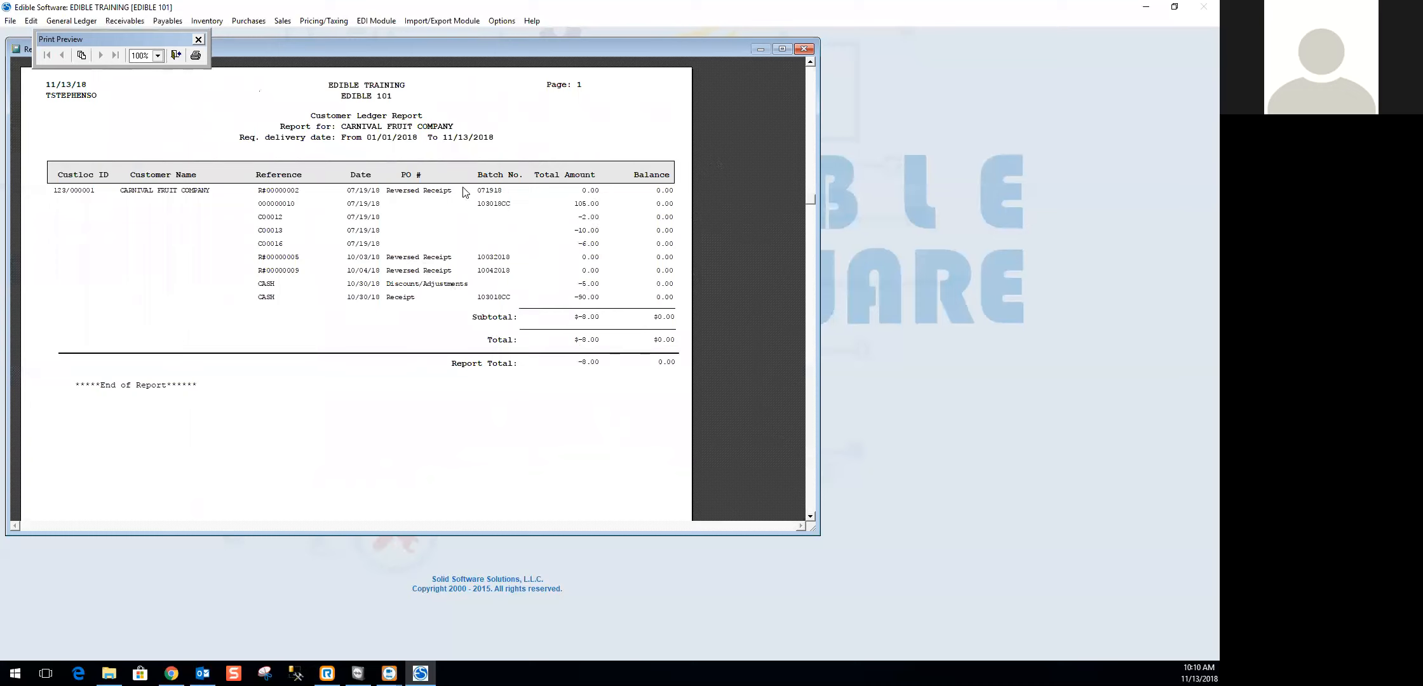
left_click(804, 49)
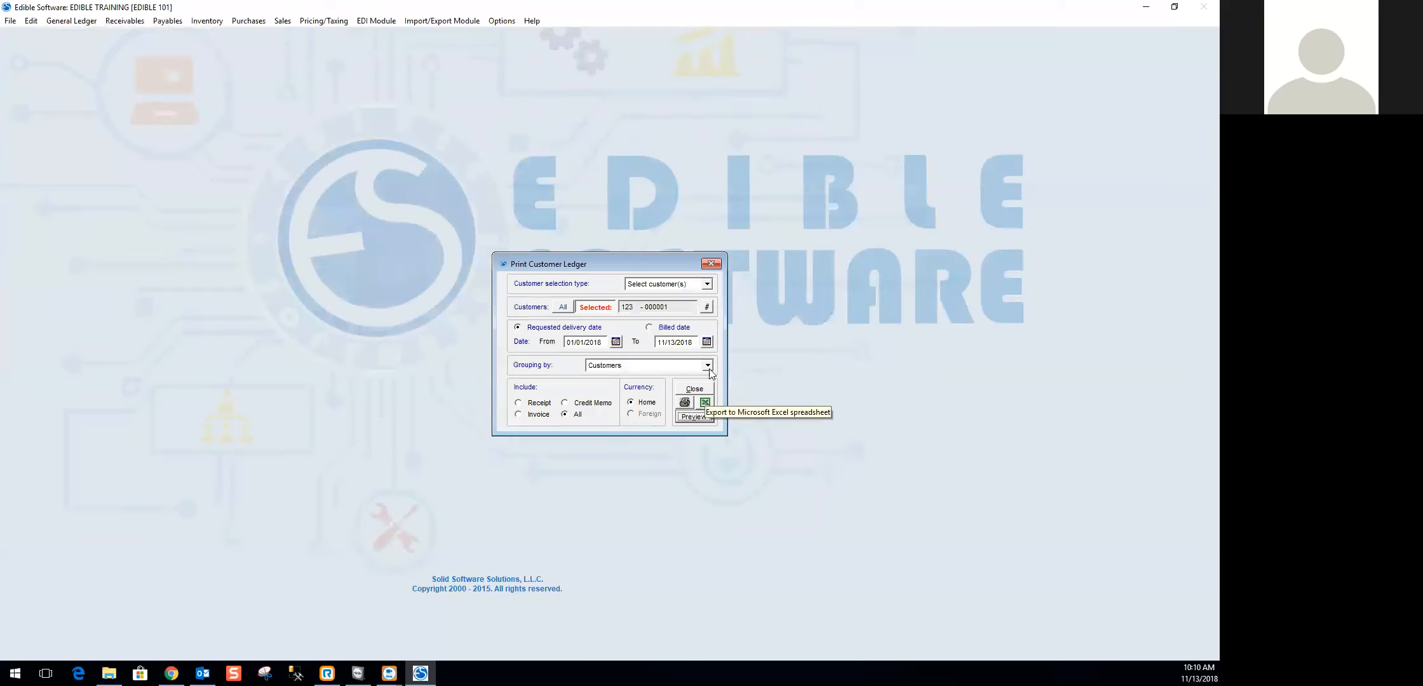
left_click(713, 263)
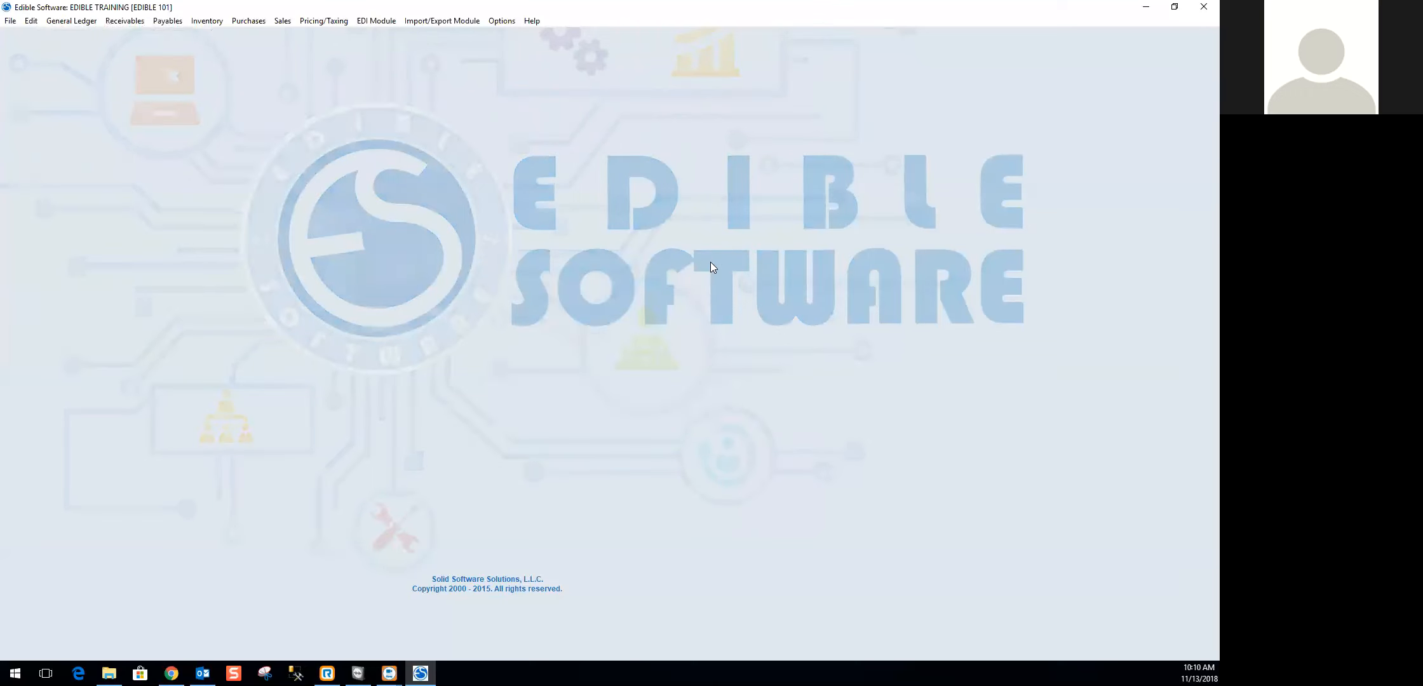
- Open the list of accounts receivable reports
left_click(137, 24)
mouse_move(169, 256)
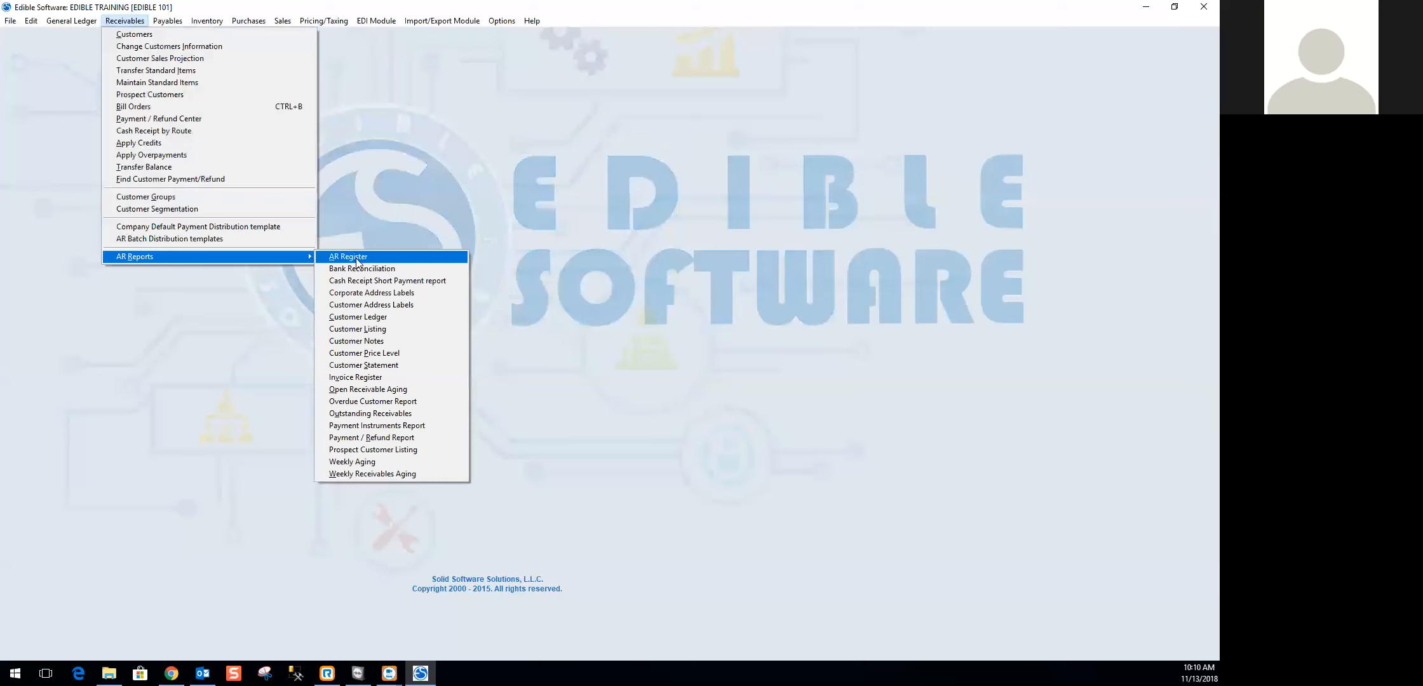
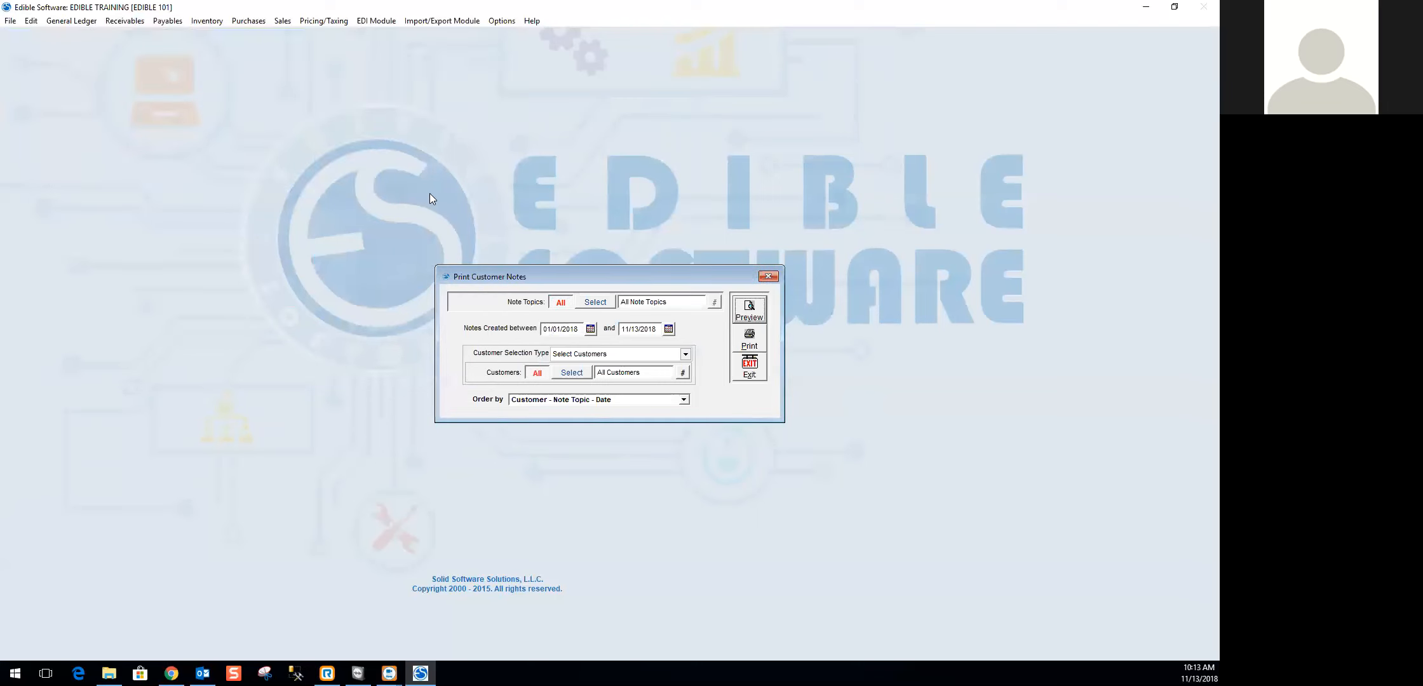
- Close the customer notes report setup and open the Customer Price Level report
left_click(750, 371)
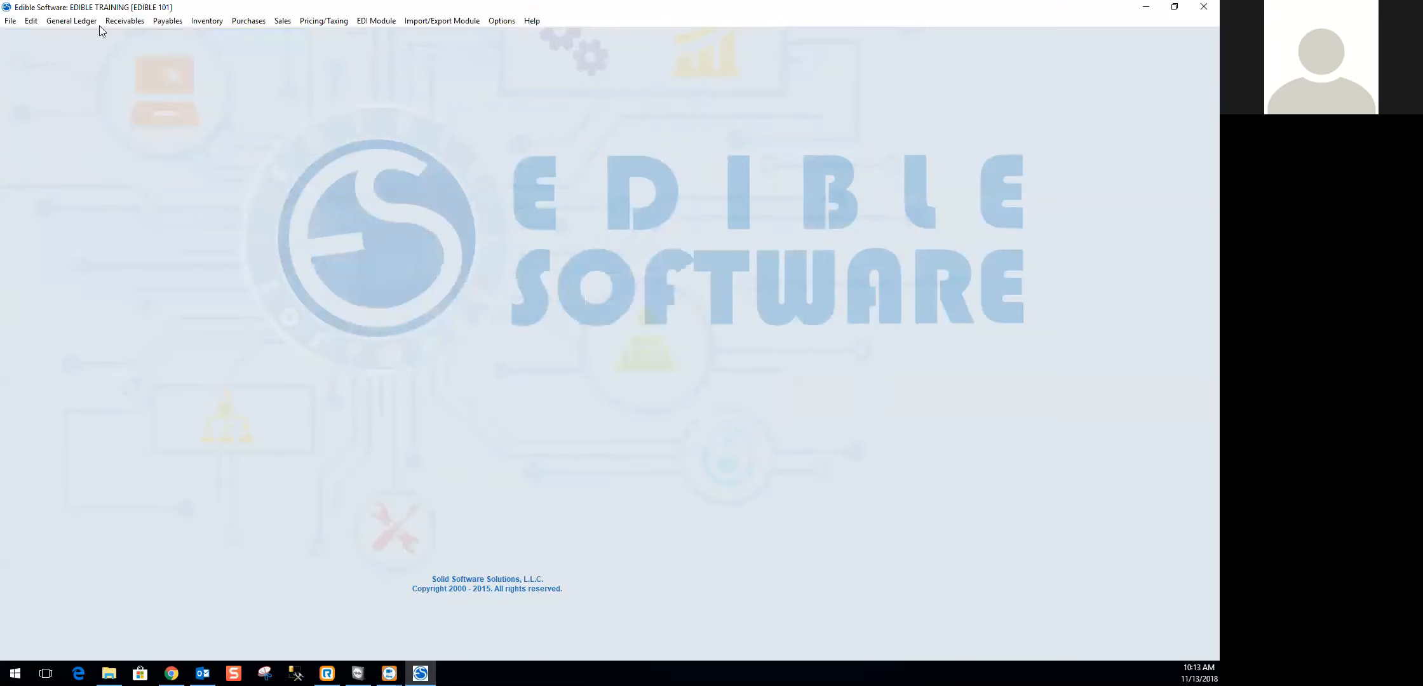
left_click(136, 25)
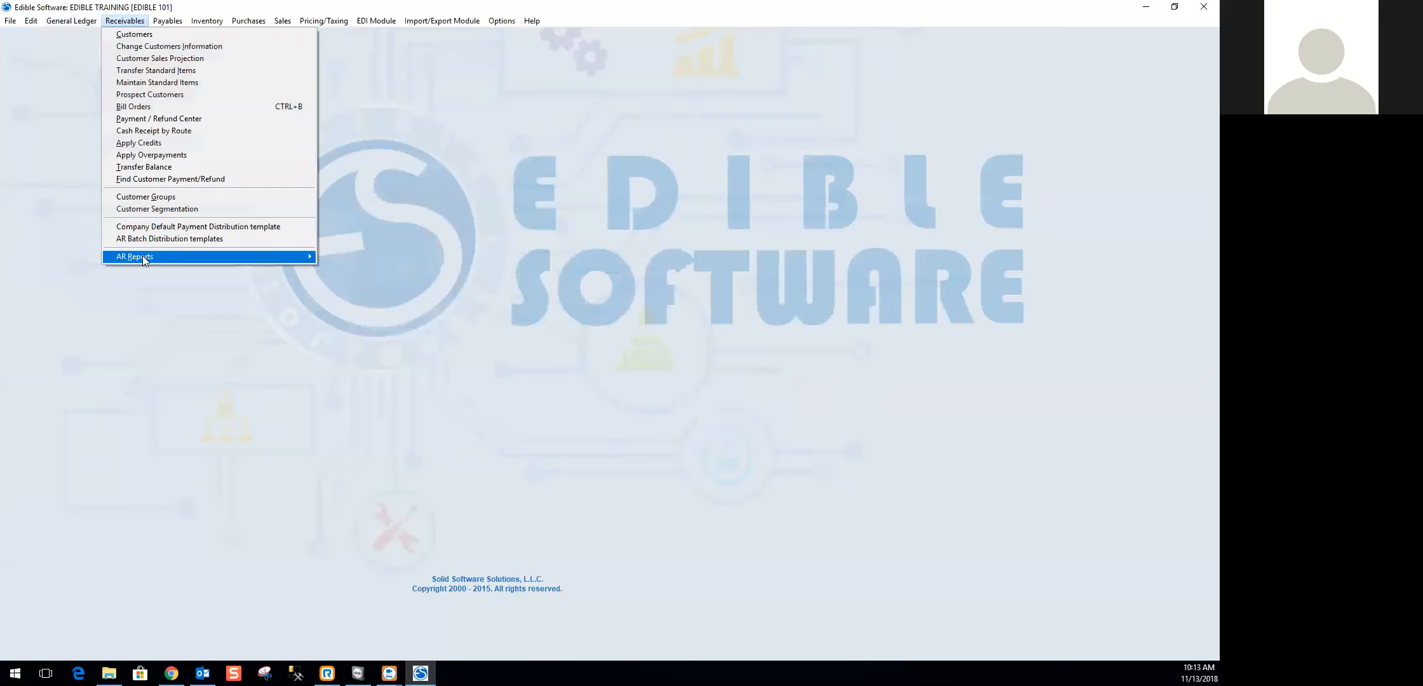
mouse_move(150, 255)
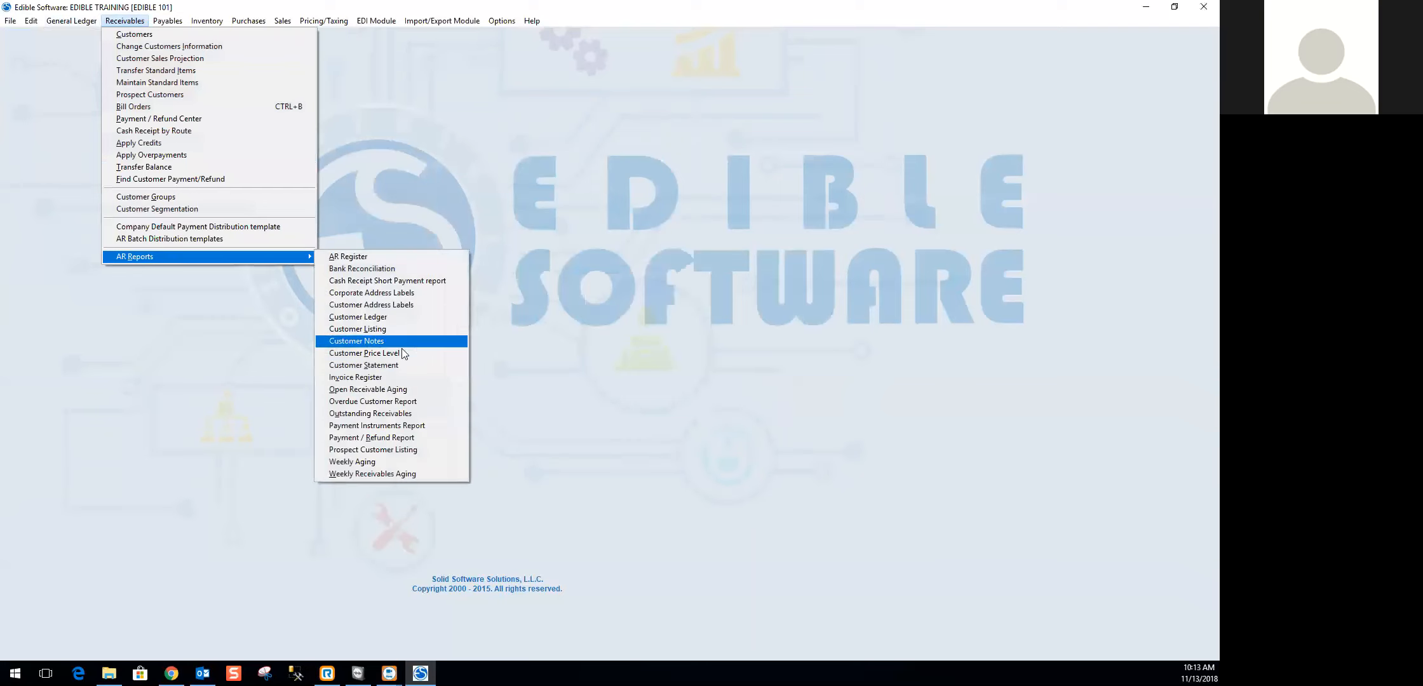
left_click(369, 354)
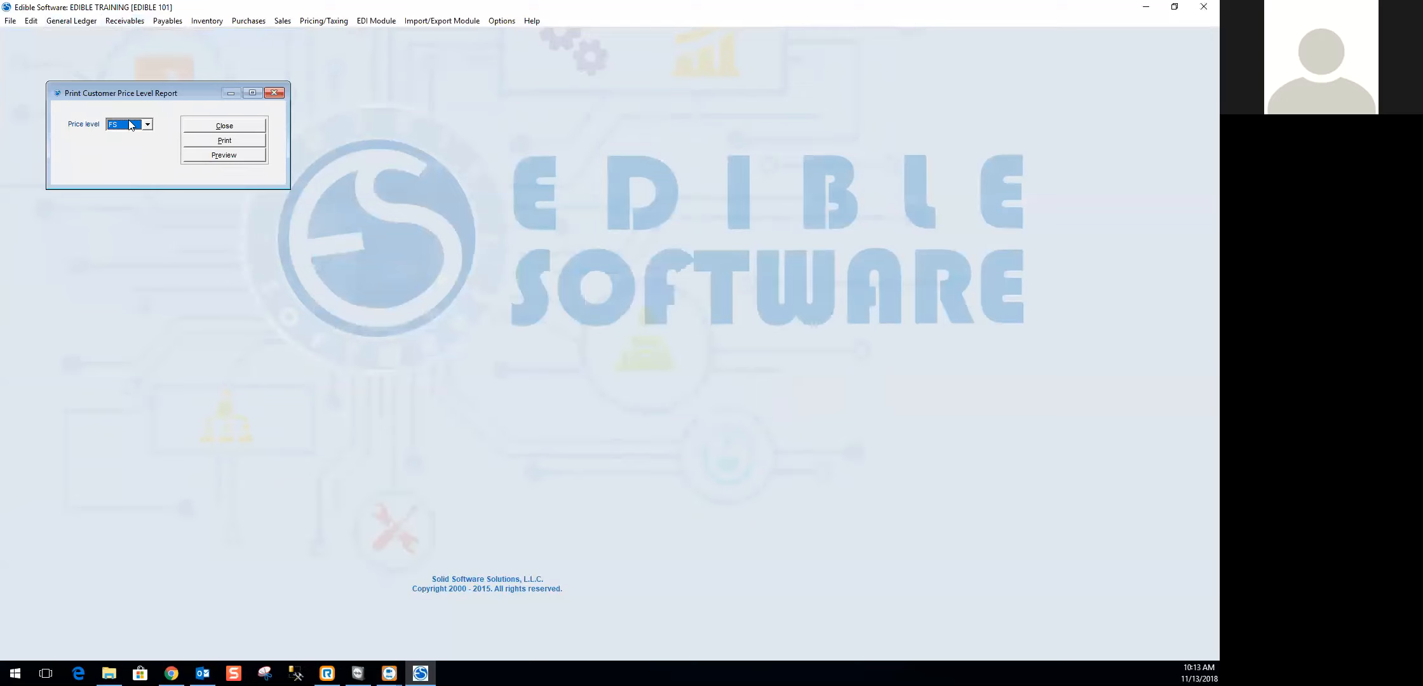
- Check the available price levels, choose MP for the report, and close the report setup
left_click(147, 126)
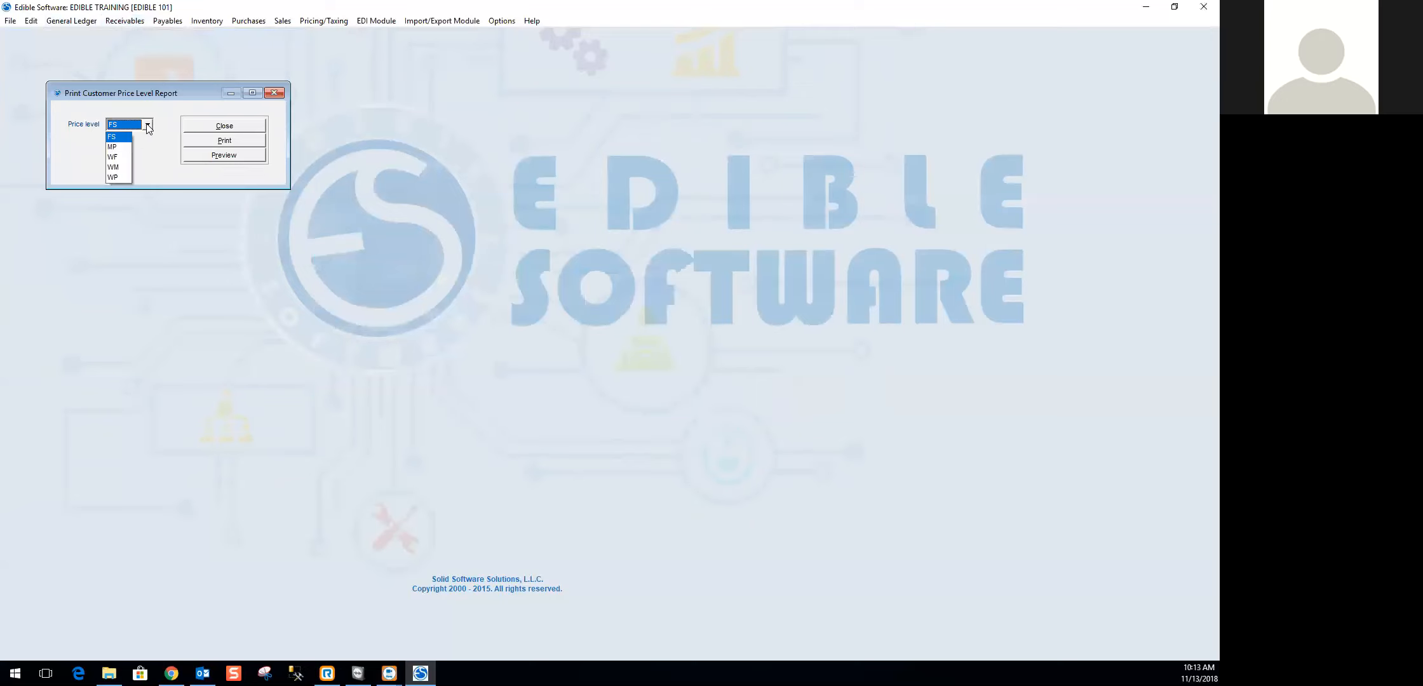
left_click(119, 147)
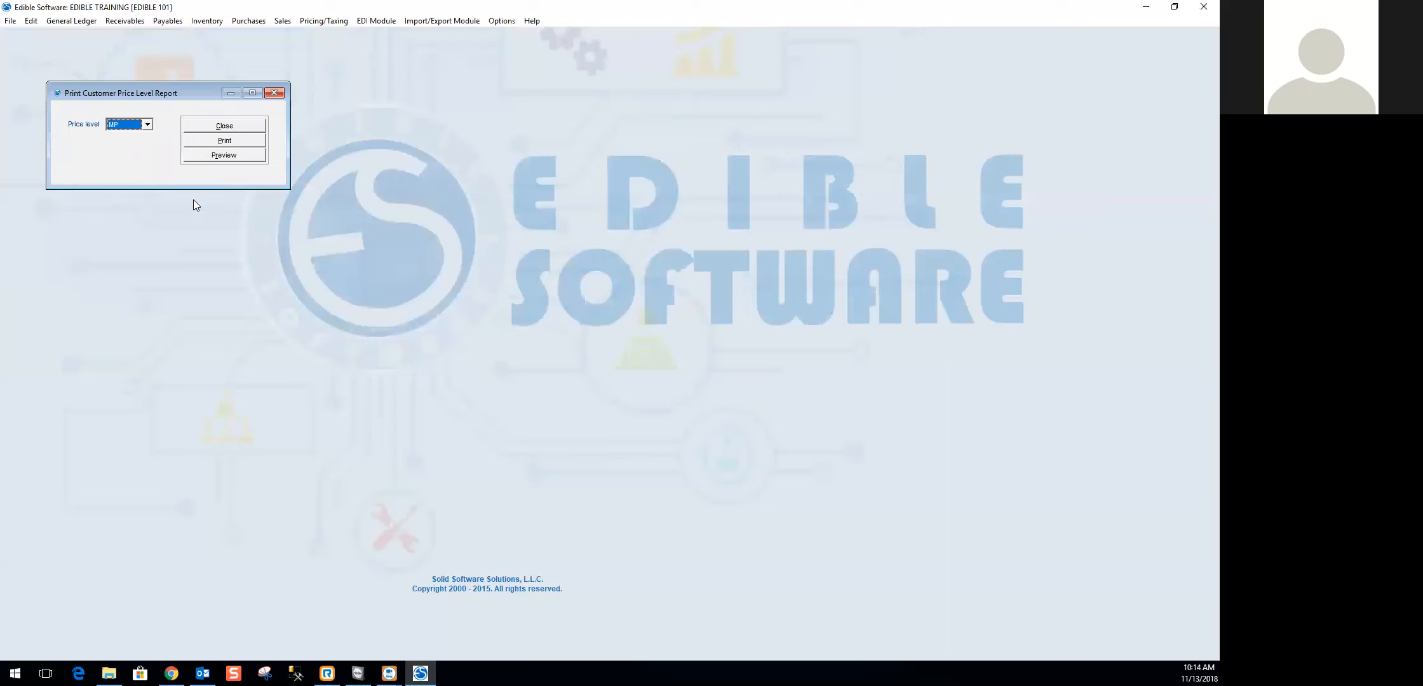
left_click(226, 125)
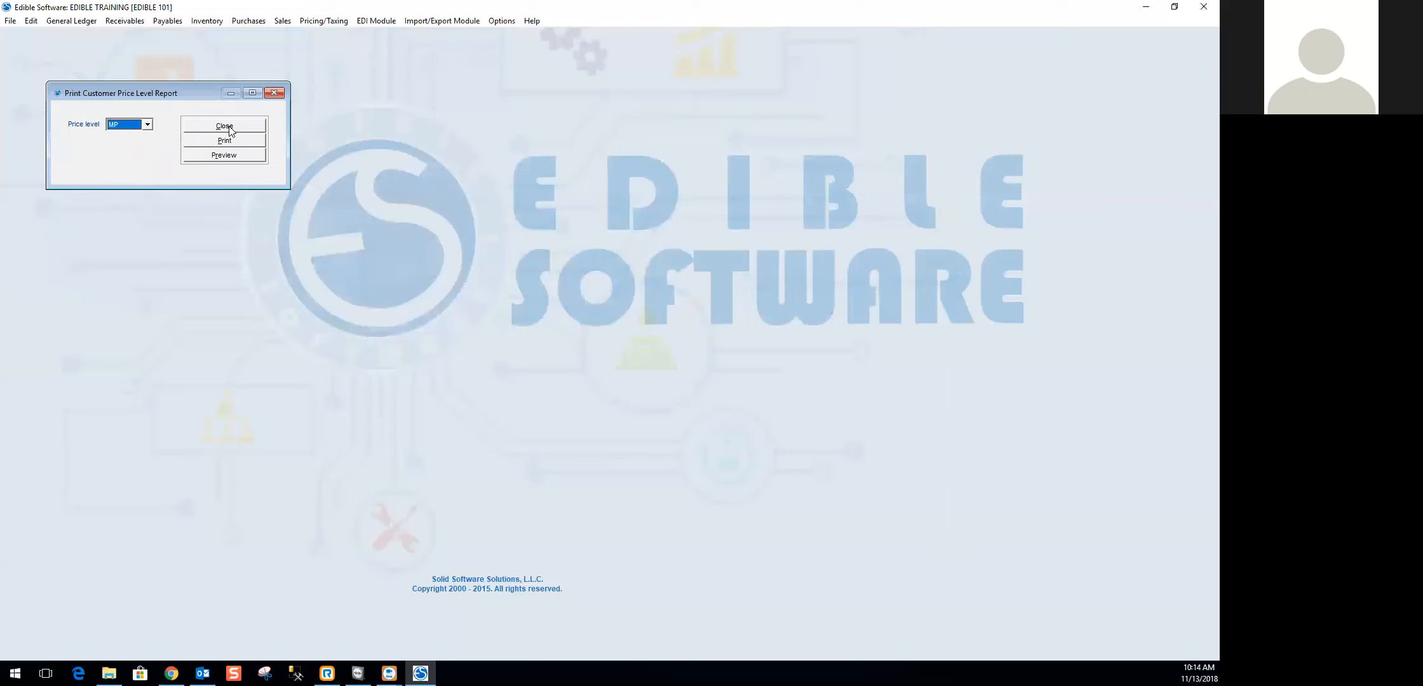
- Open the Customer Statement report and set it to select customers by corporate ID
left_click(132, 24)
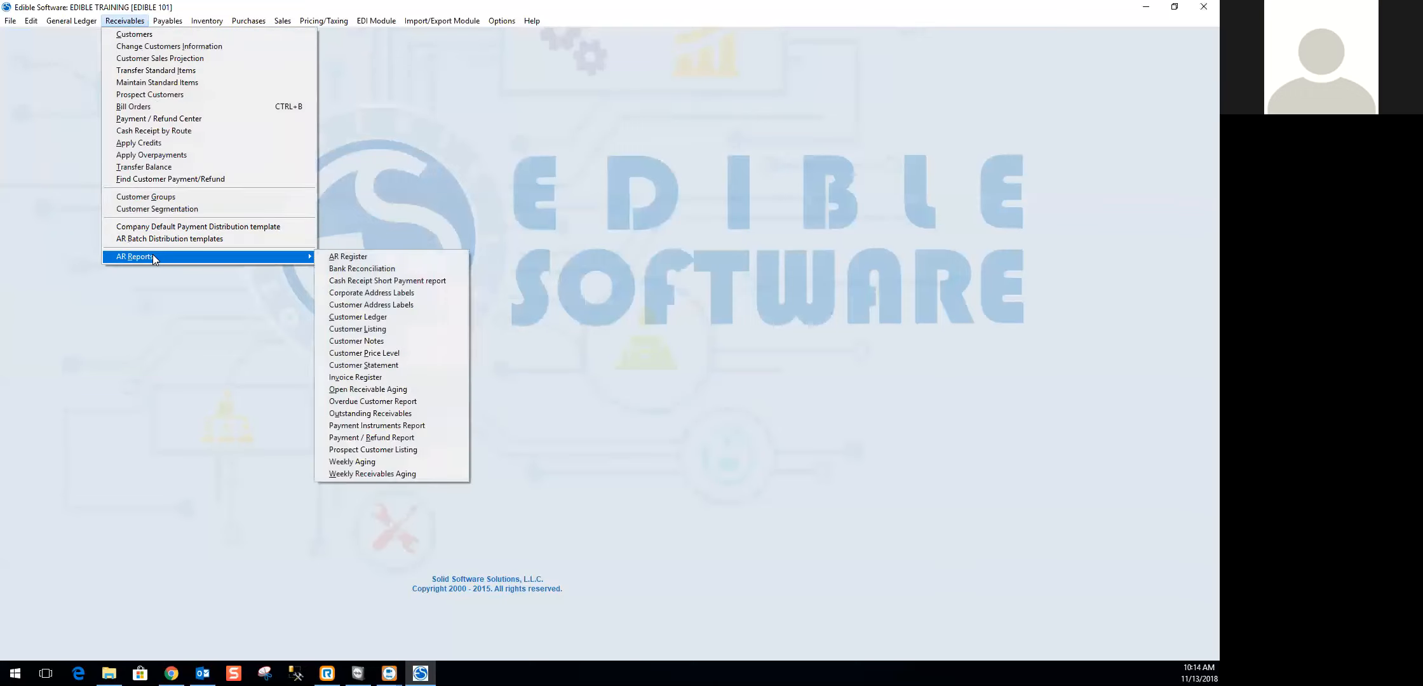
left_click(355, 368)
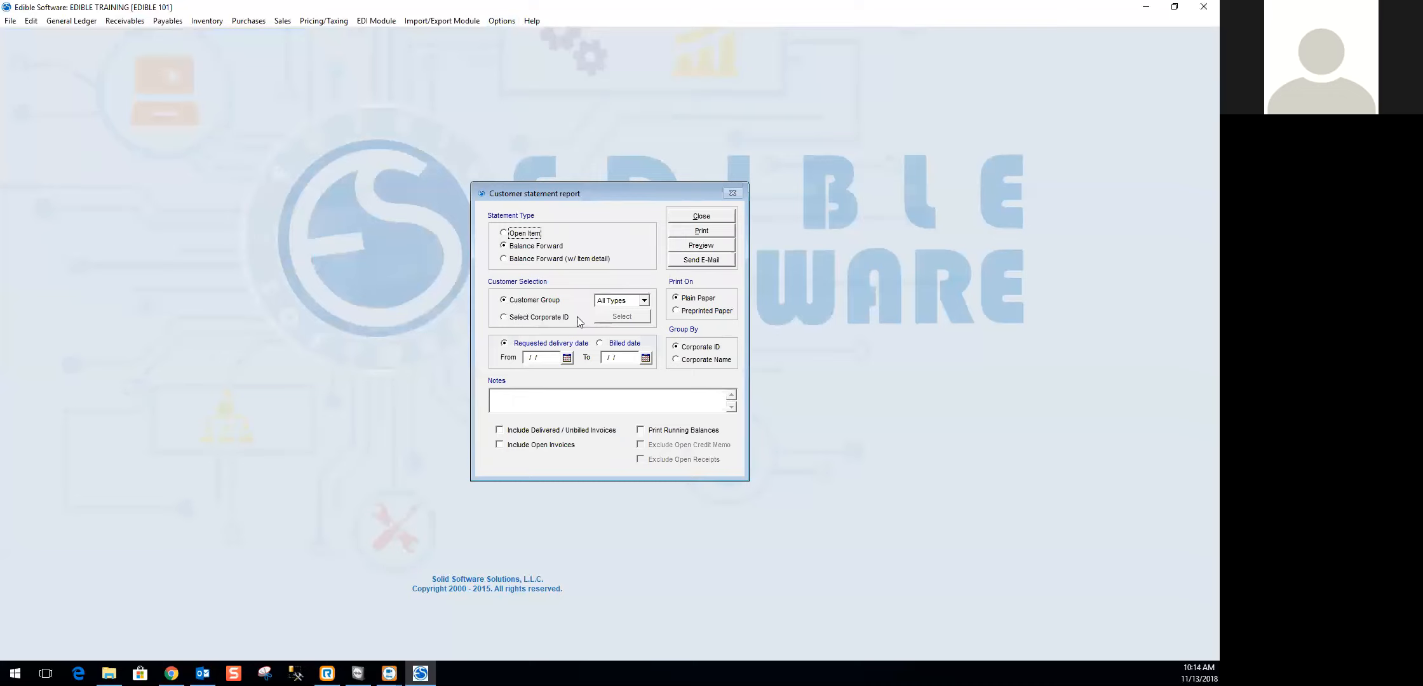
left_click(529, 320)
- Try the Open Item, Balance Forward and Balance Forward with item detail statement types, and settle on Open Item
left_click(516, 235)
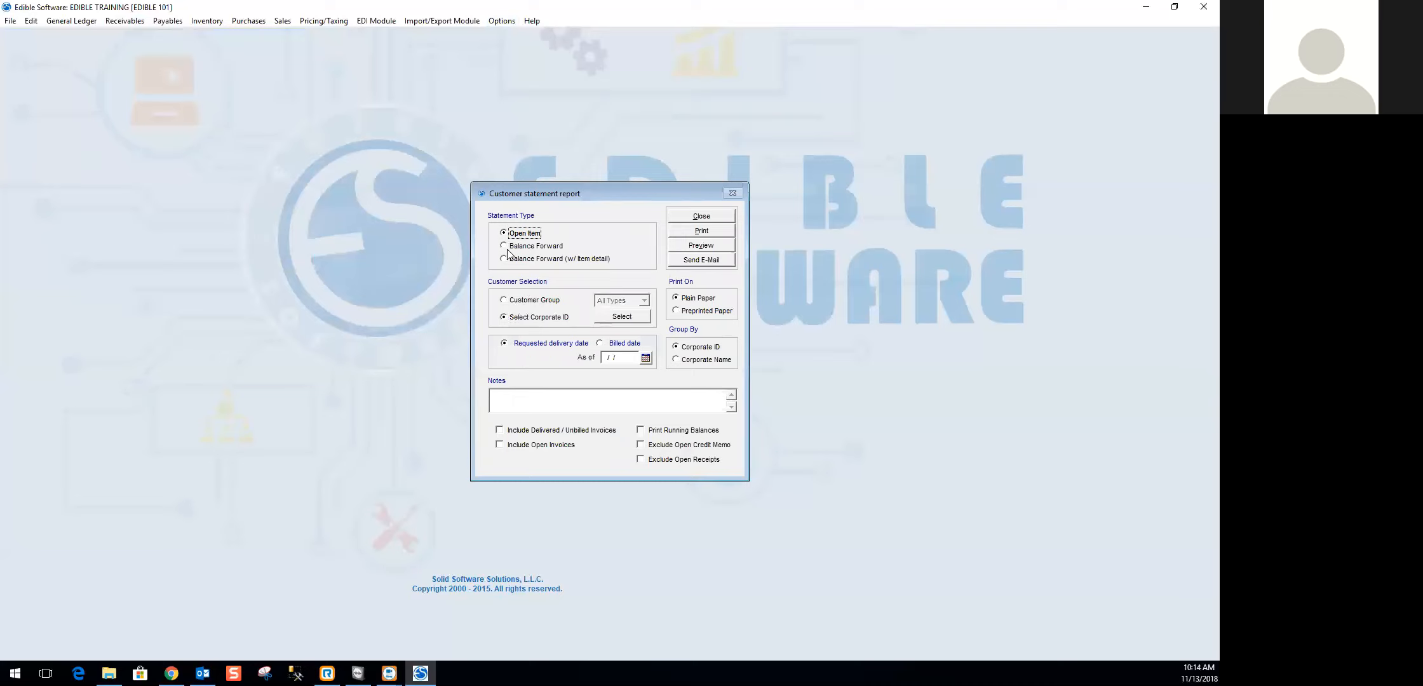
left_click(524, 247)
left_click(517, 260)
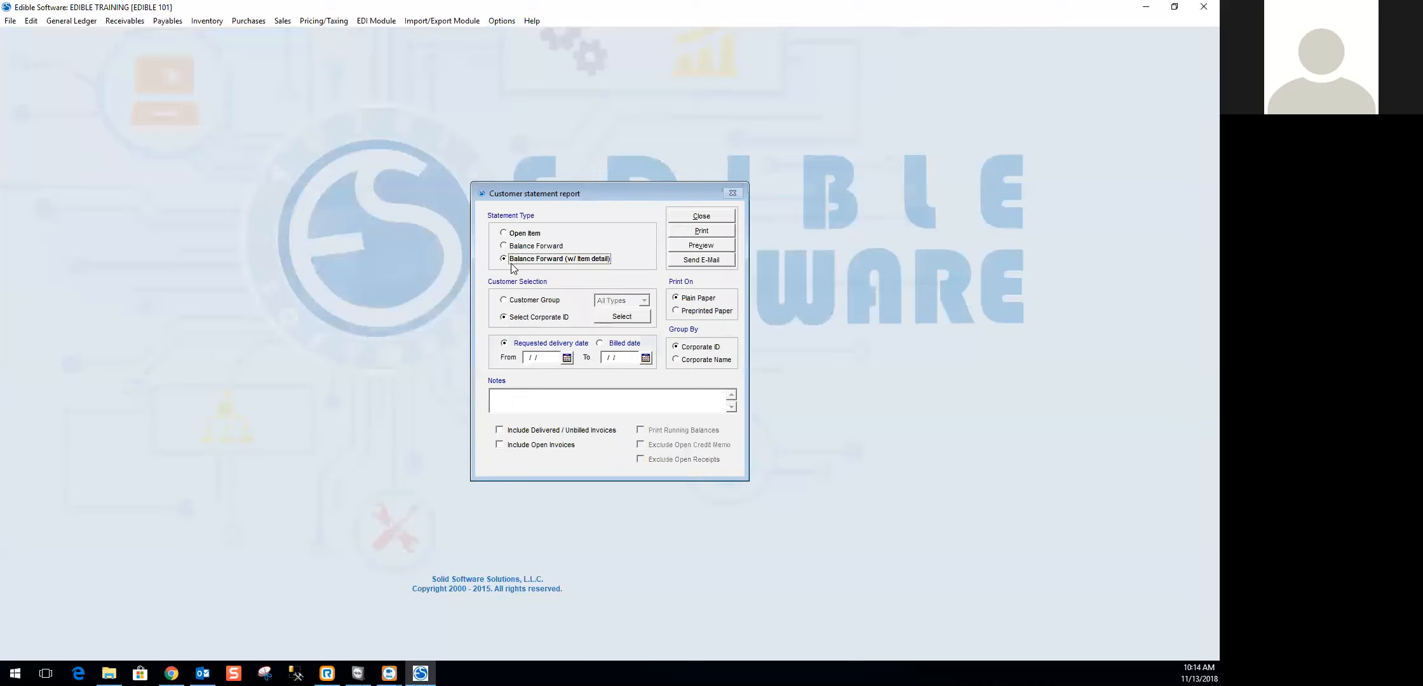
left_click(519, 235)
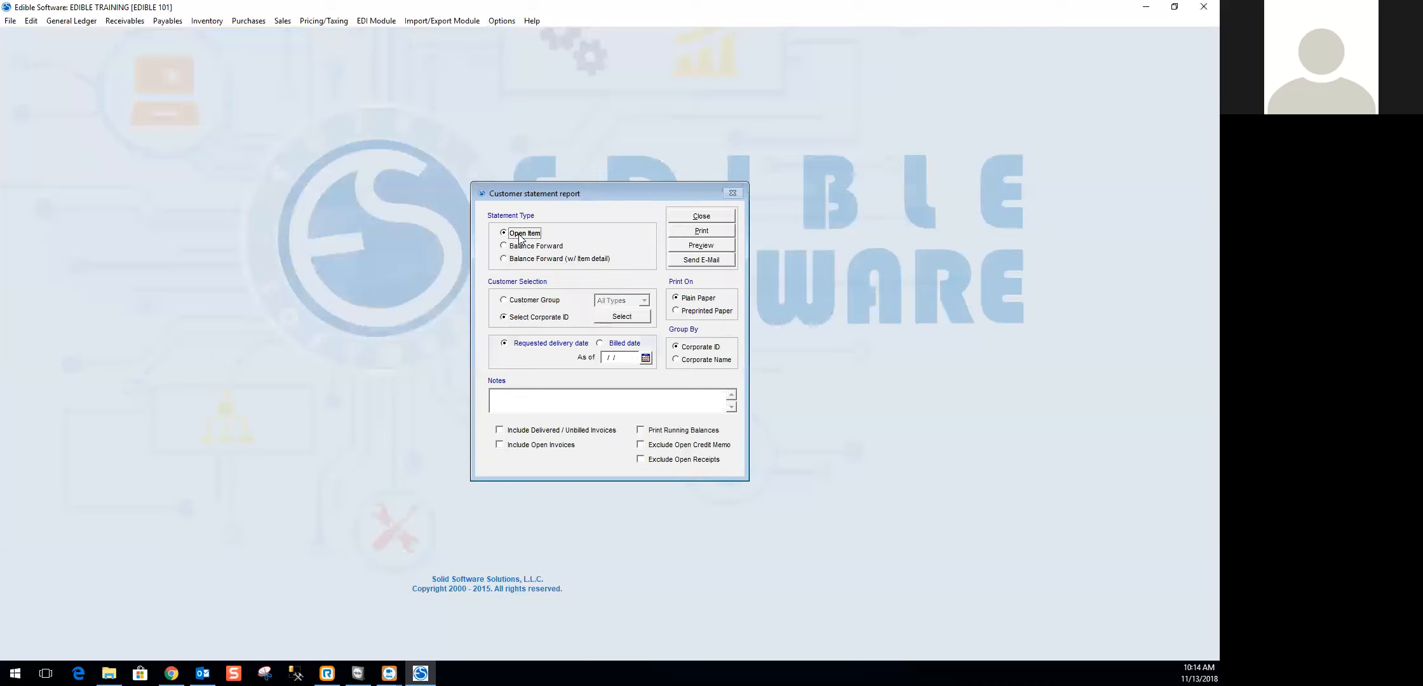
- Set the statement's as-of requested delivery date to 11/30/2018
left_click(636, 359)
type("11/30/2018")
key("Tab")
- Look over the corporations list, and select Dole Produce, Carnival Fruit Company, Trents Restaurant and Waterfront Market for the statement
left_click(606, 316)
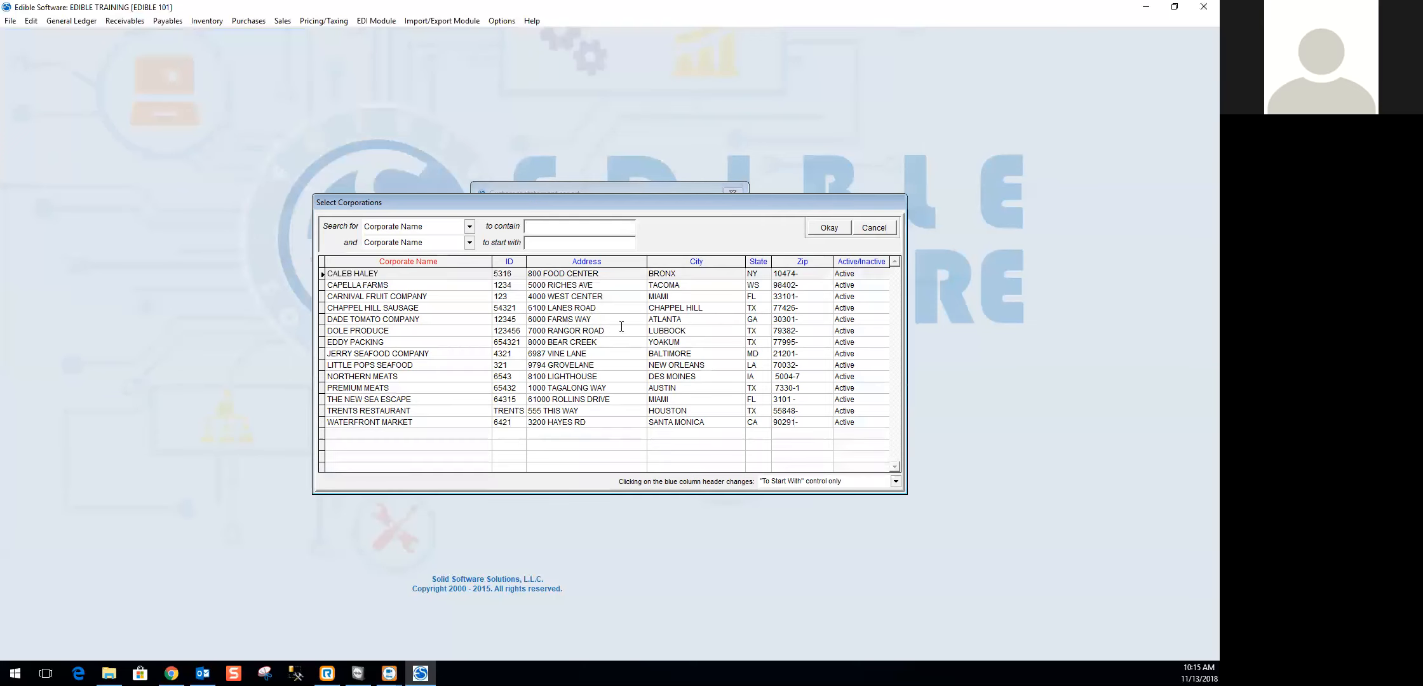
left_click(883, 230)
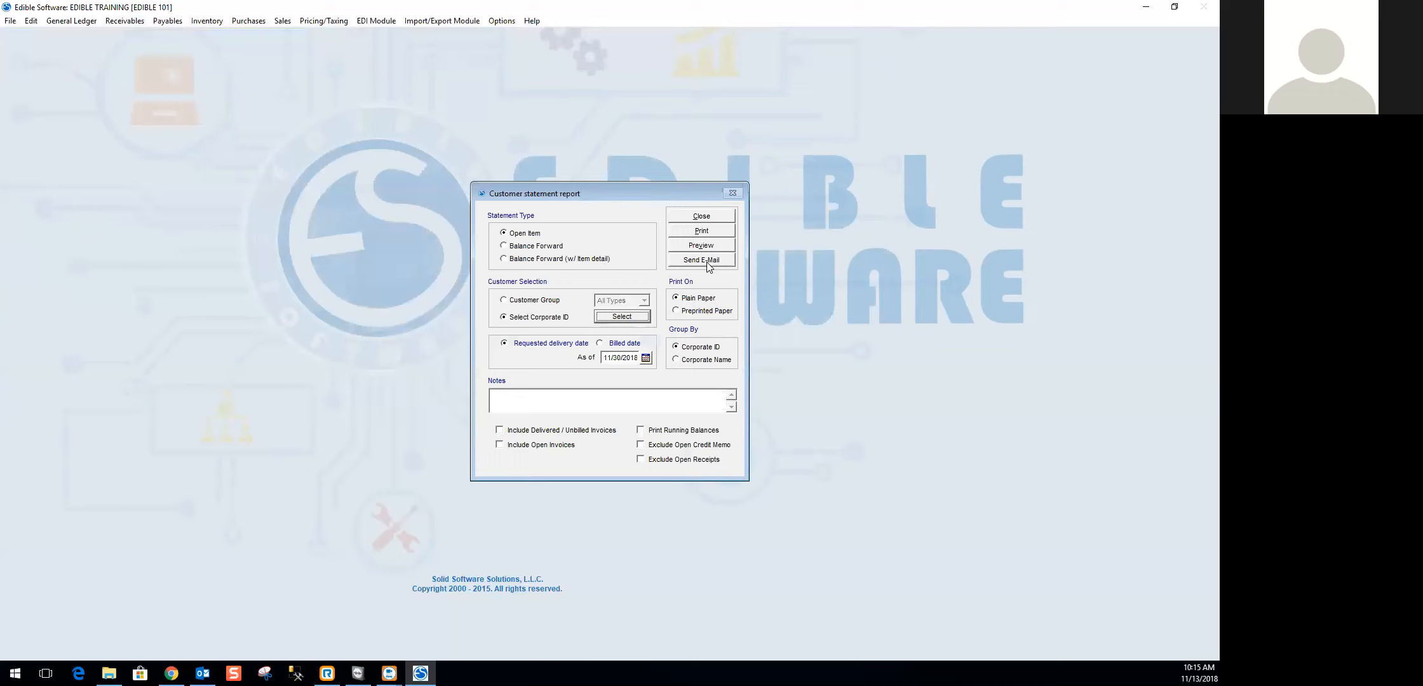
left_click(638, 319)
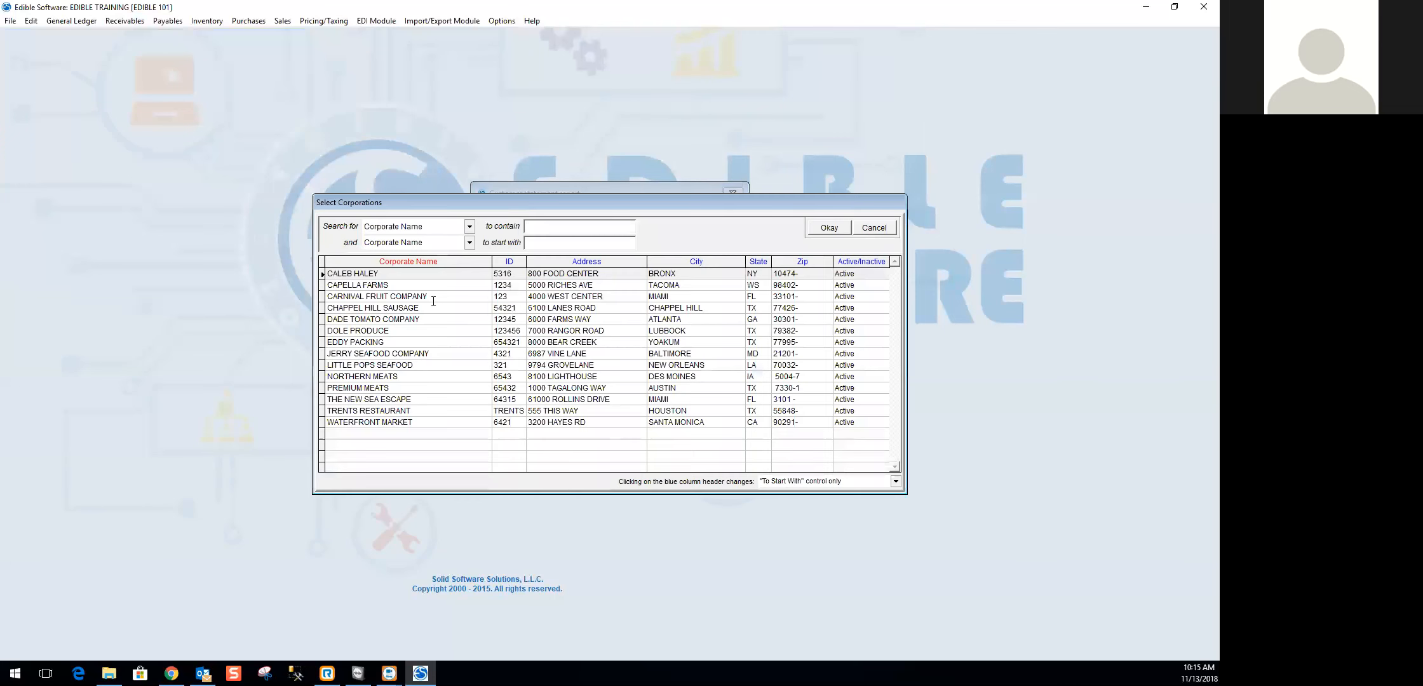
left_click(374, 329)
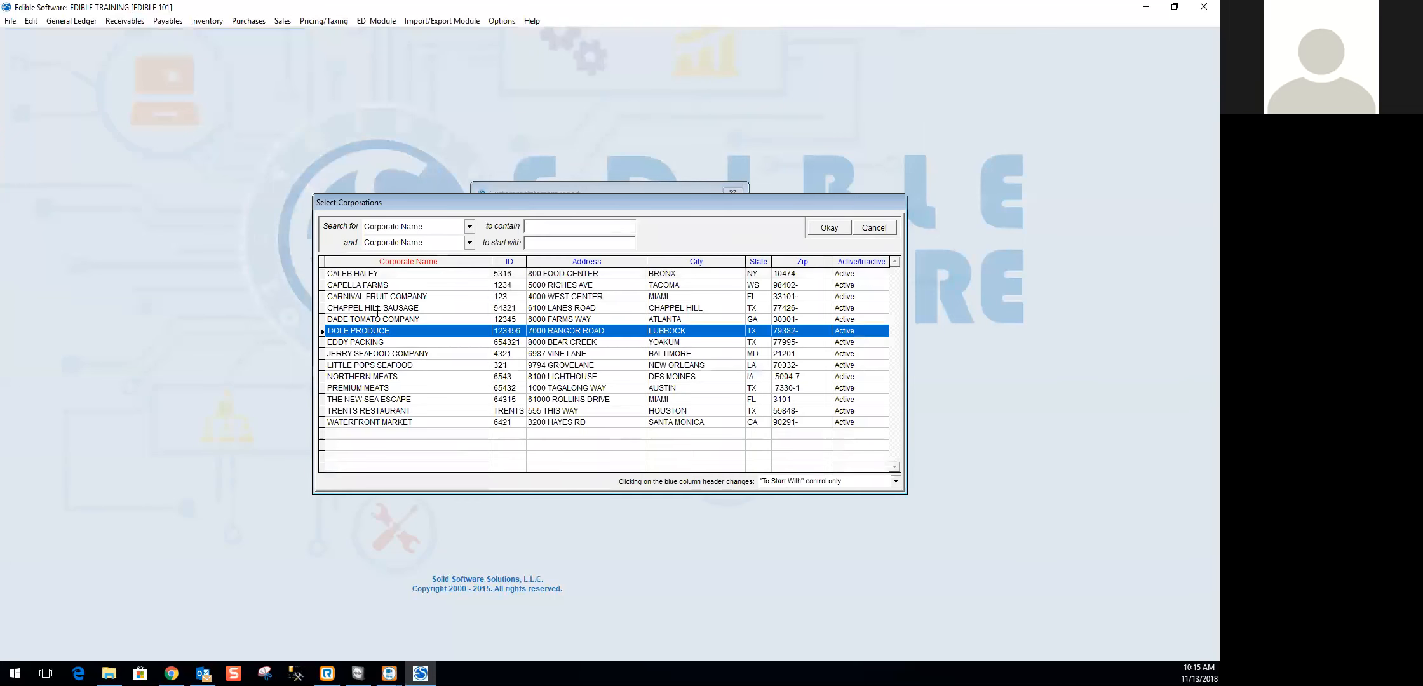
left_click(377, 296, "ctrl")
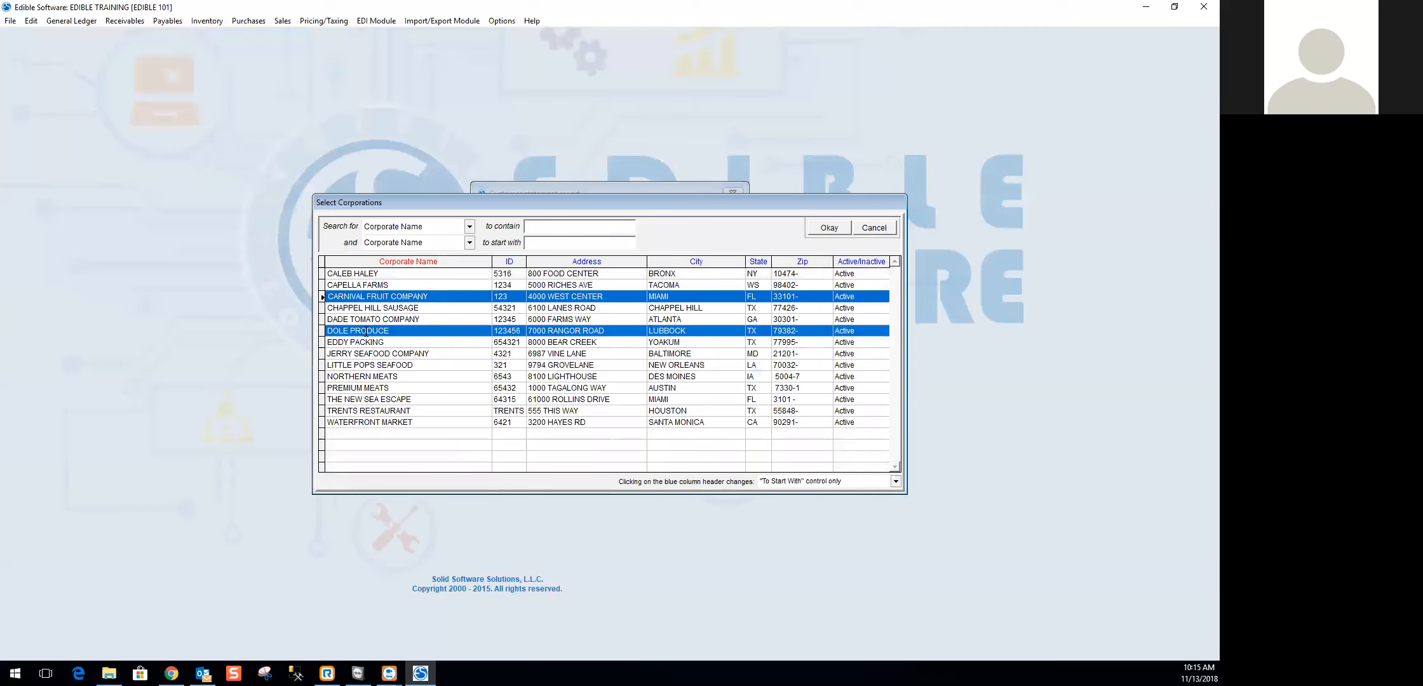
left_click(367, 410, "ctrl")
left_click(368, 422, "ctrl")
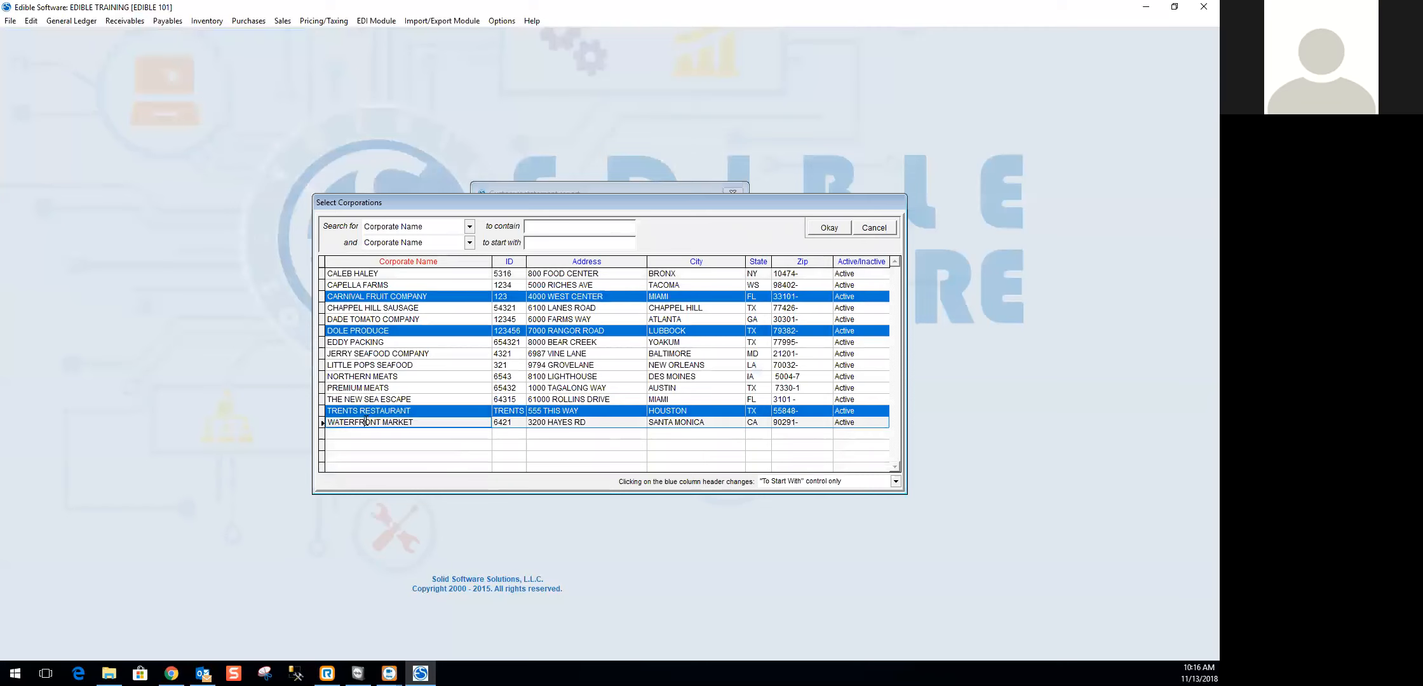
left_click(828, 228)
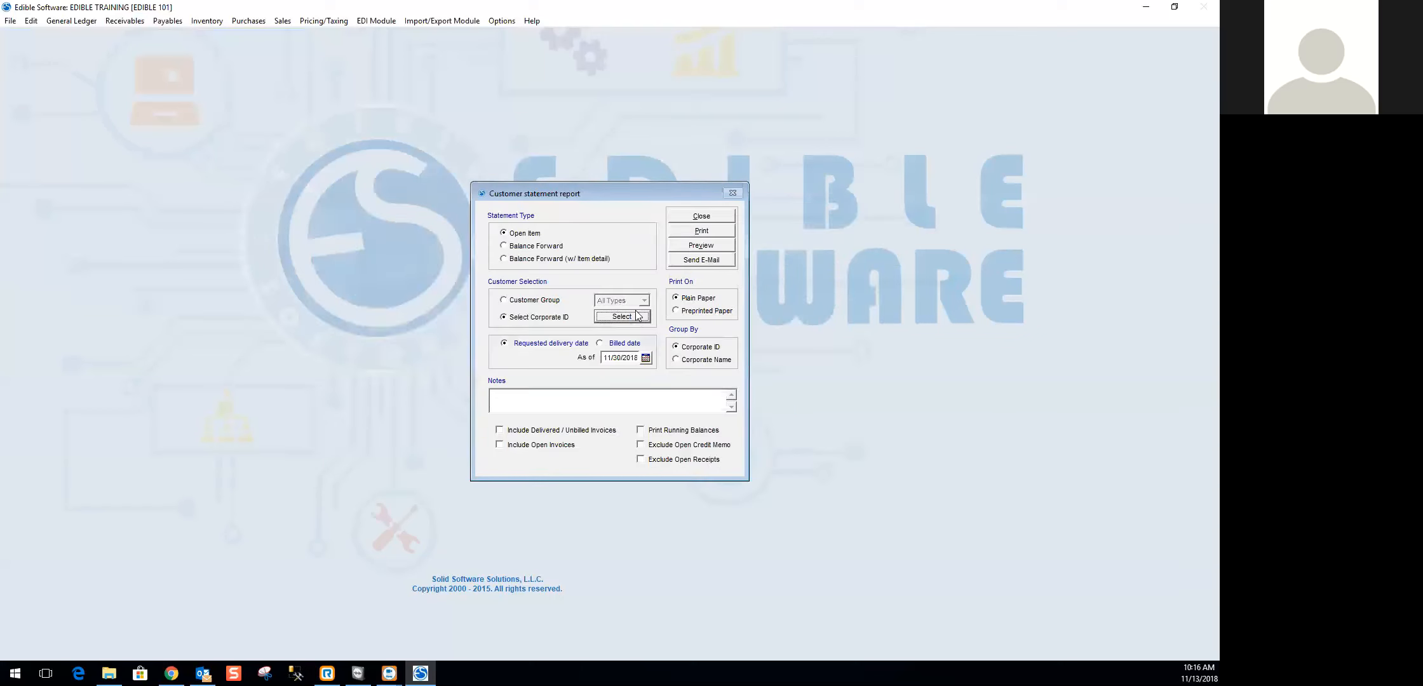
- Try the options for delivered/unbilled invoices, open invoices and running balances on the statement, and clear all three again
left_click(534, 399)
left_click(522, 434)
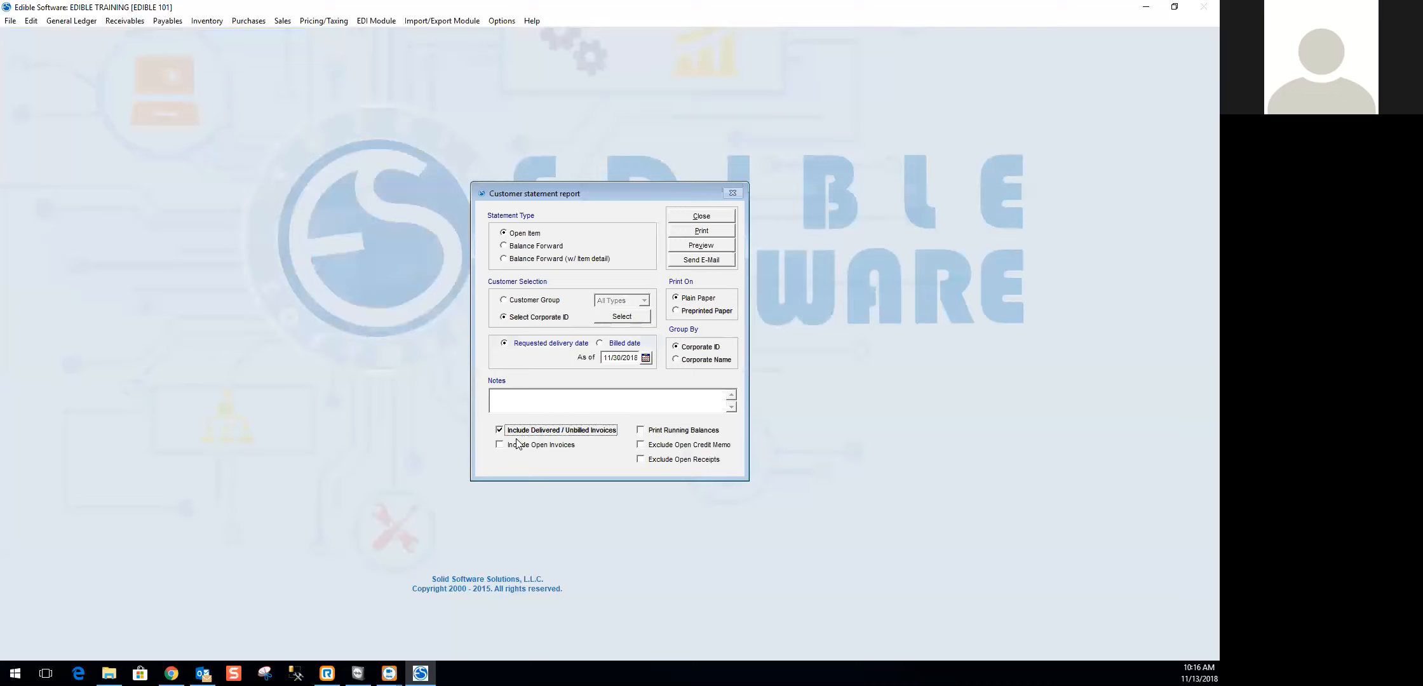
left_click(512, 447)
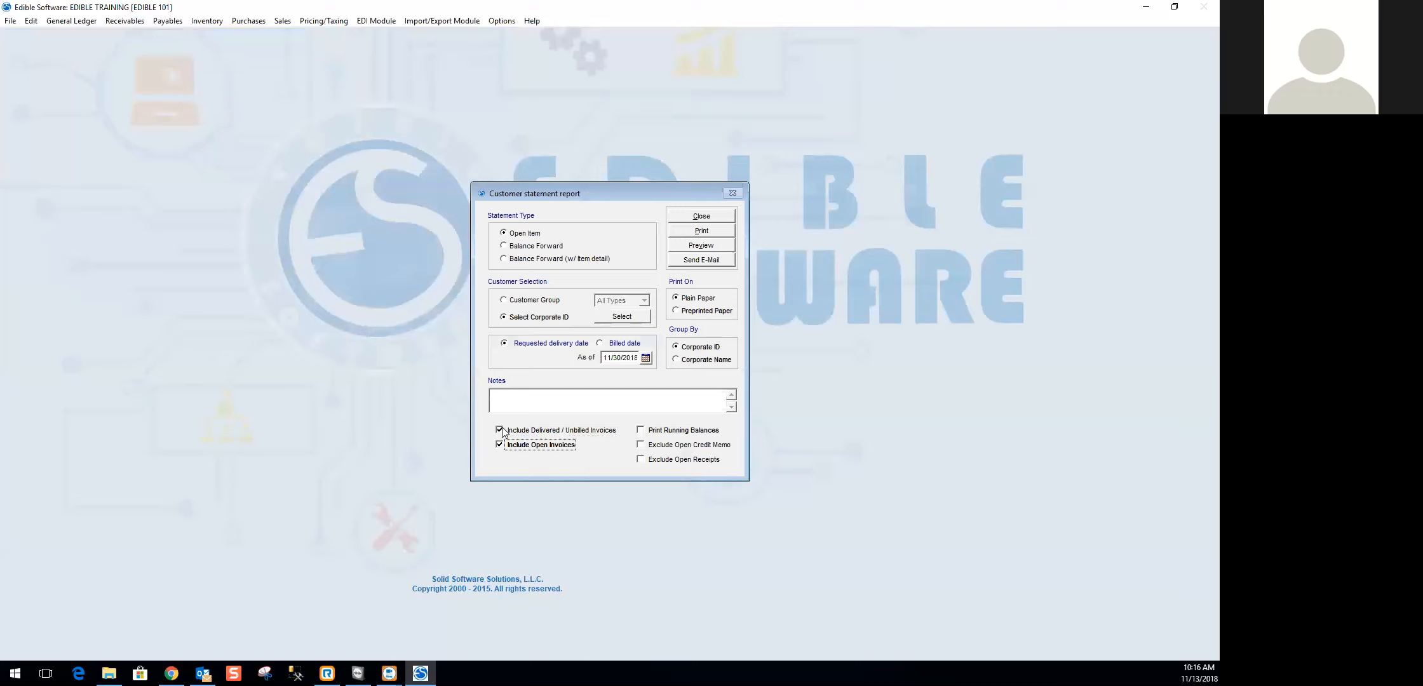
left_click(499, 430)
left_click(660, 435)
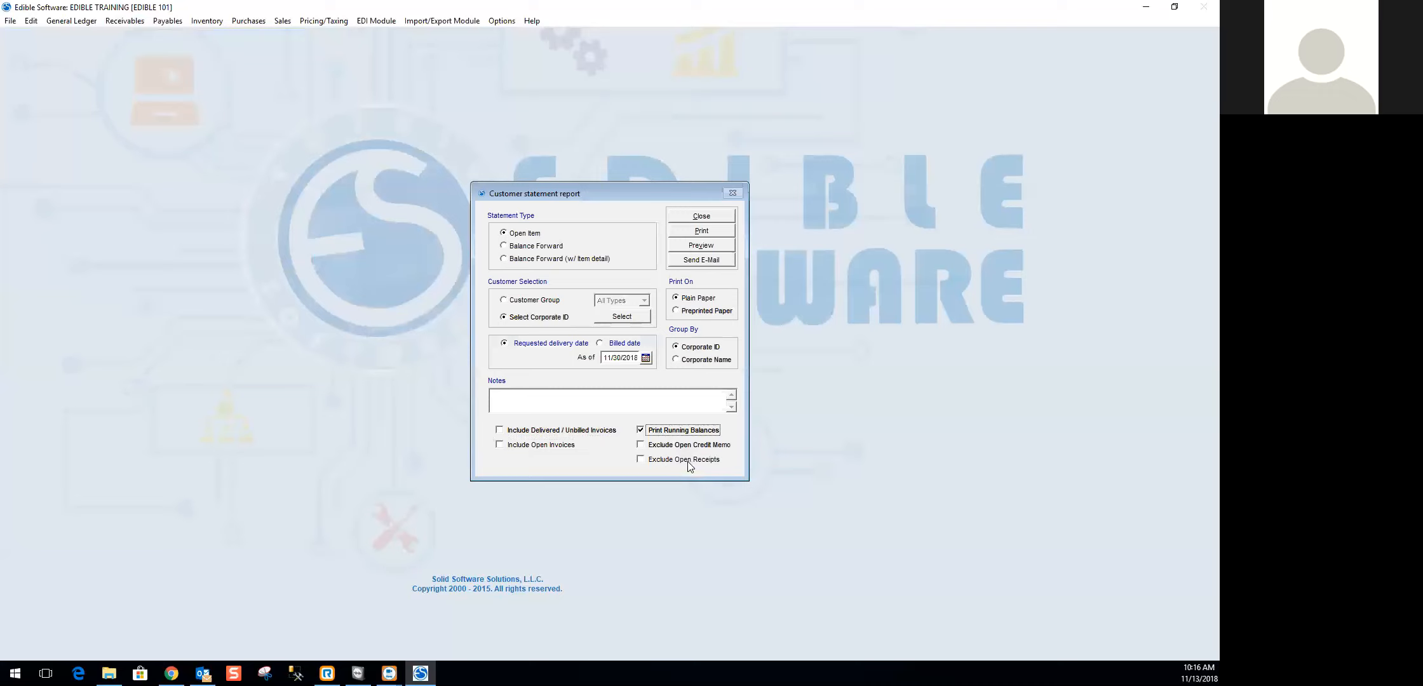
left_click(681, 432)
- Preview the Open Item statement in an enlarged window, bring it up once more to review the balance and aging summary, and close it
left_click(700, 246)
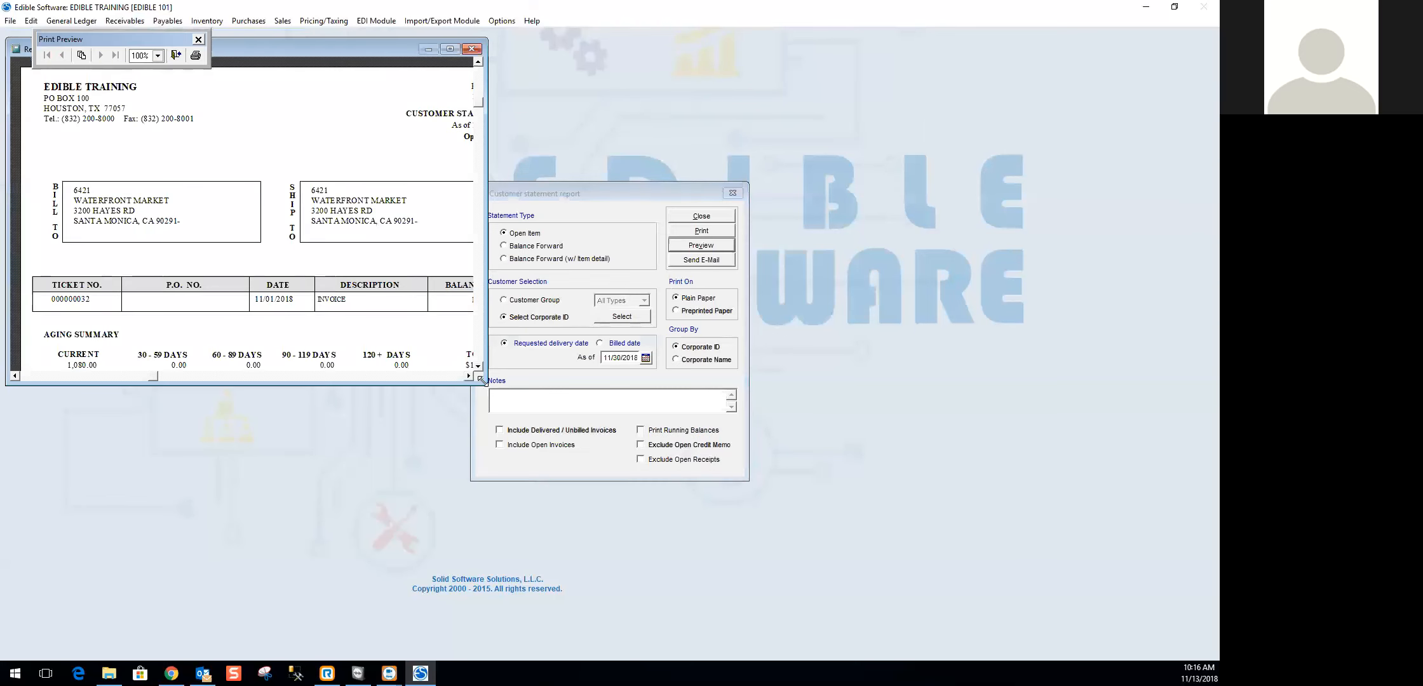
left_click_drag(481, 380, 558, 612)
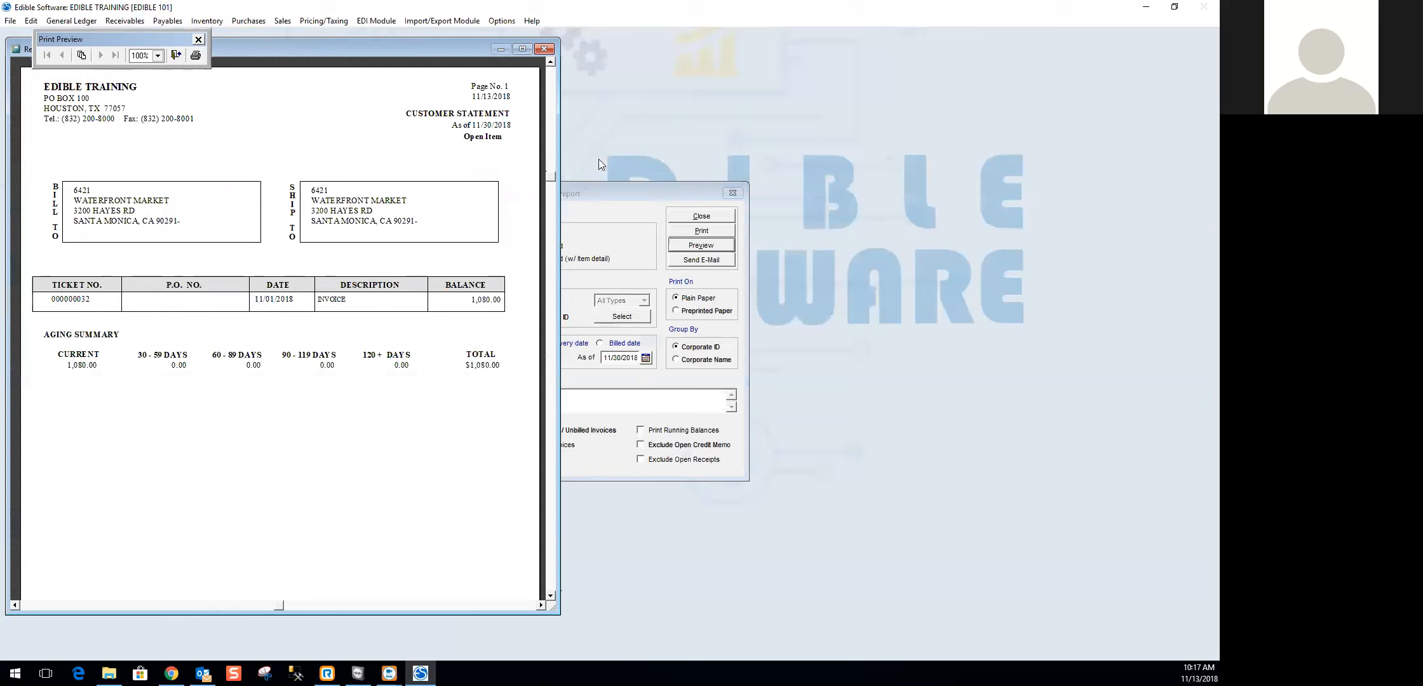
left_click(545, 51)
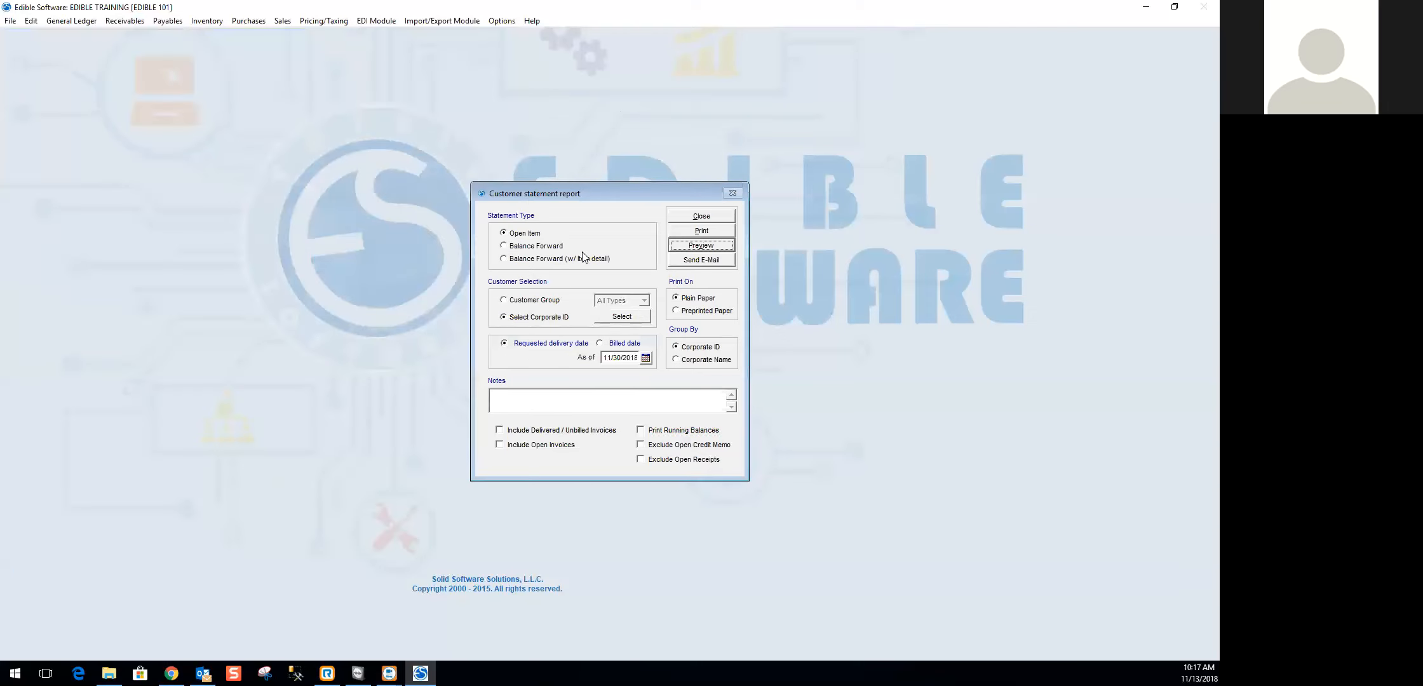
left_click(705, 247)
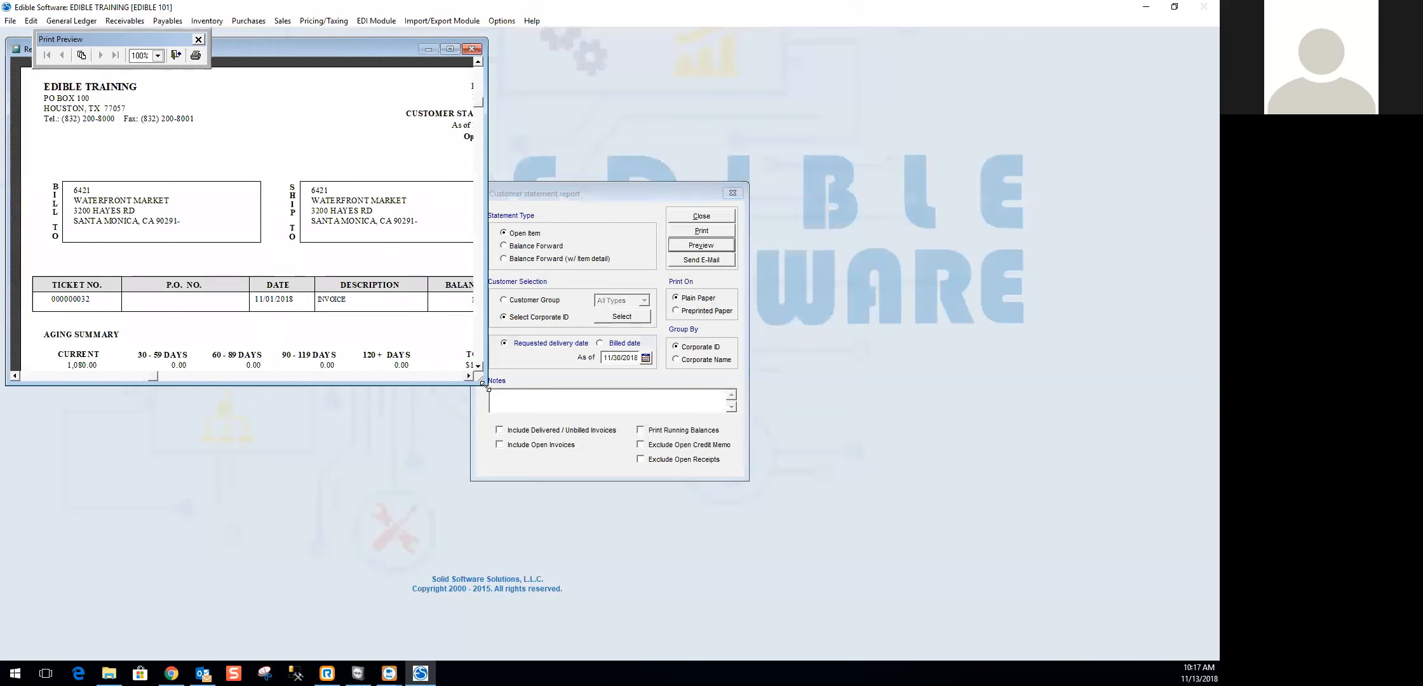
left_click_drag(482, 385, 659, 616)
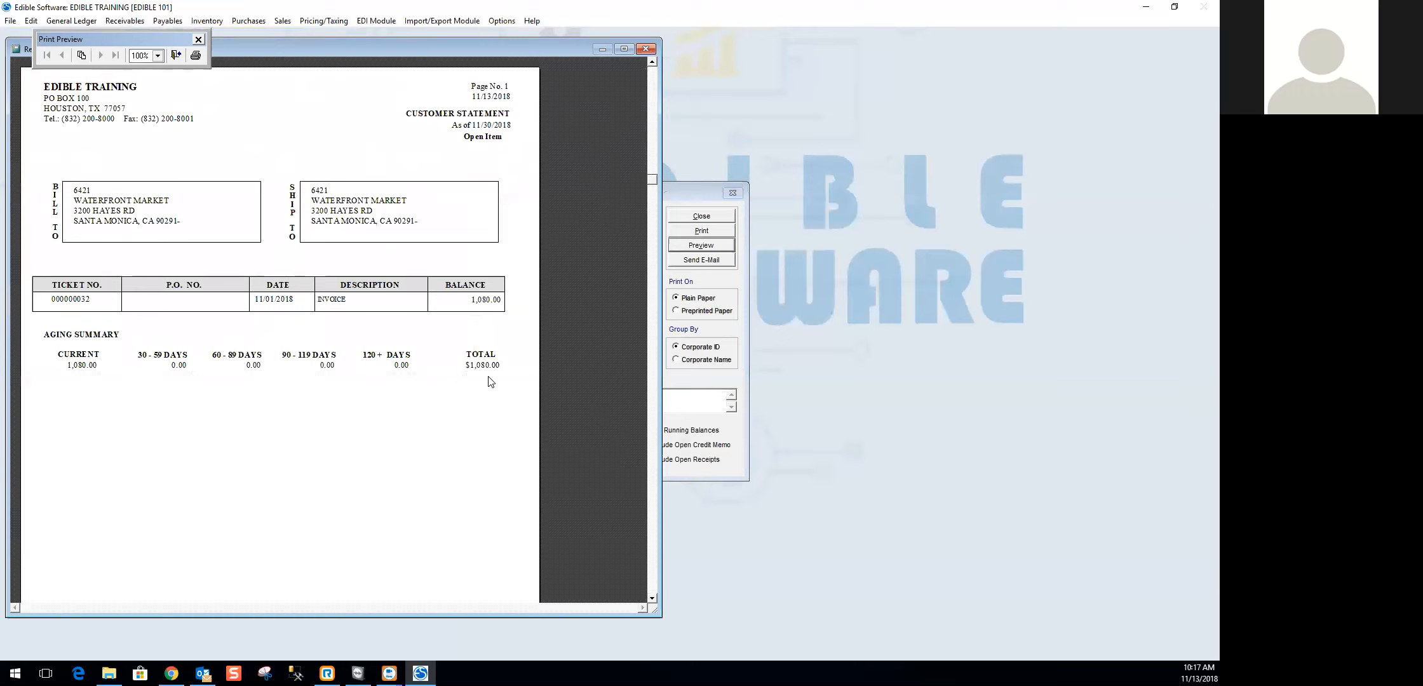
left_click(645, 48)
- Switch the statement to Balance Forward with a start date of 01/01/2018, and preview it in an enlarged window
left_click(503, 245)
left_click(701, 245)
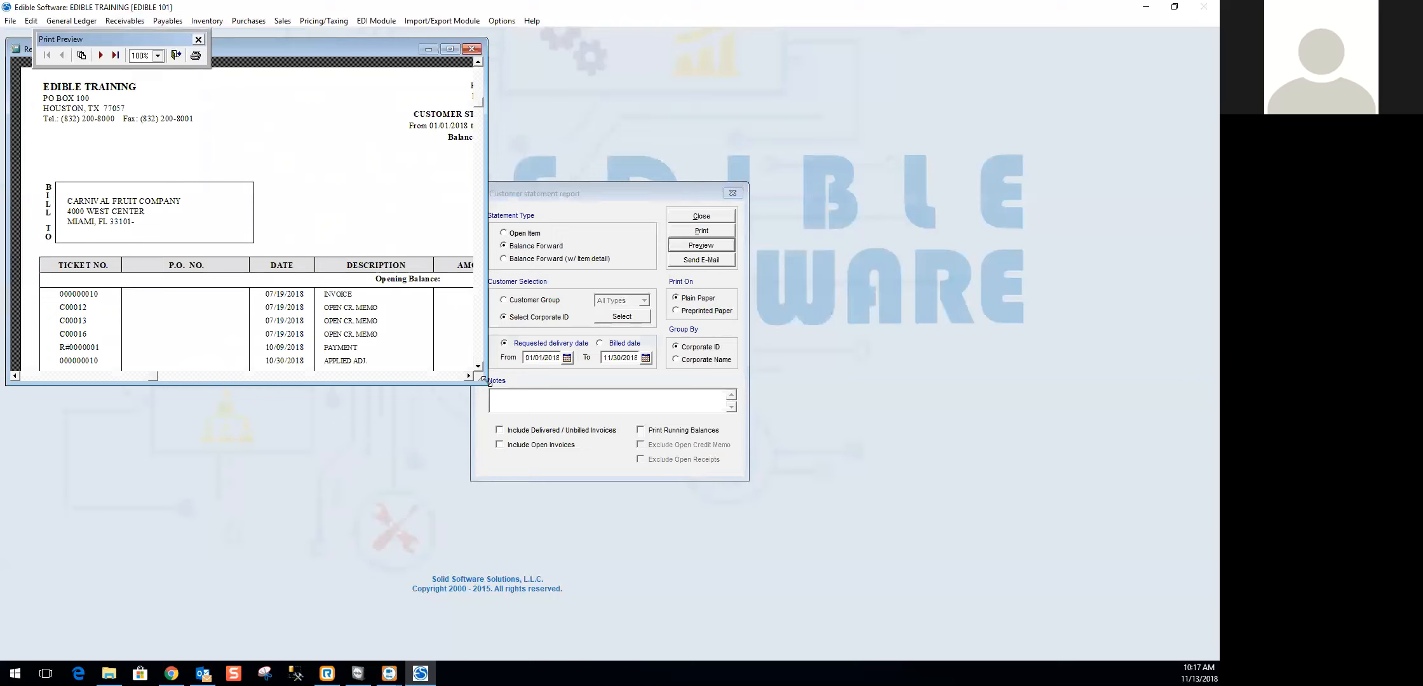
left_click_drag(484, 380, 553, 552)
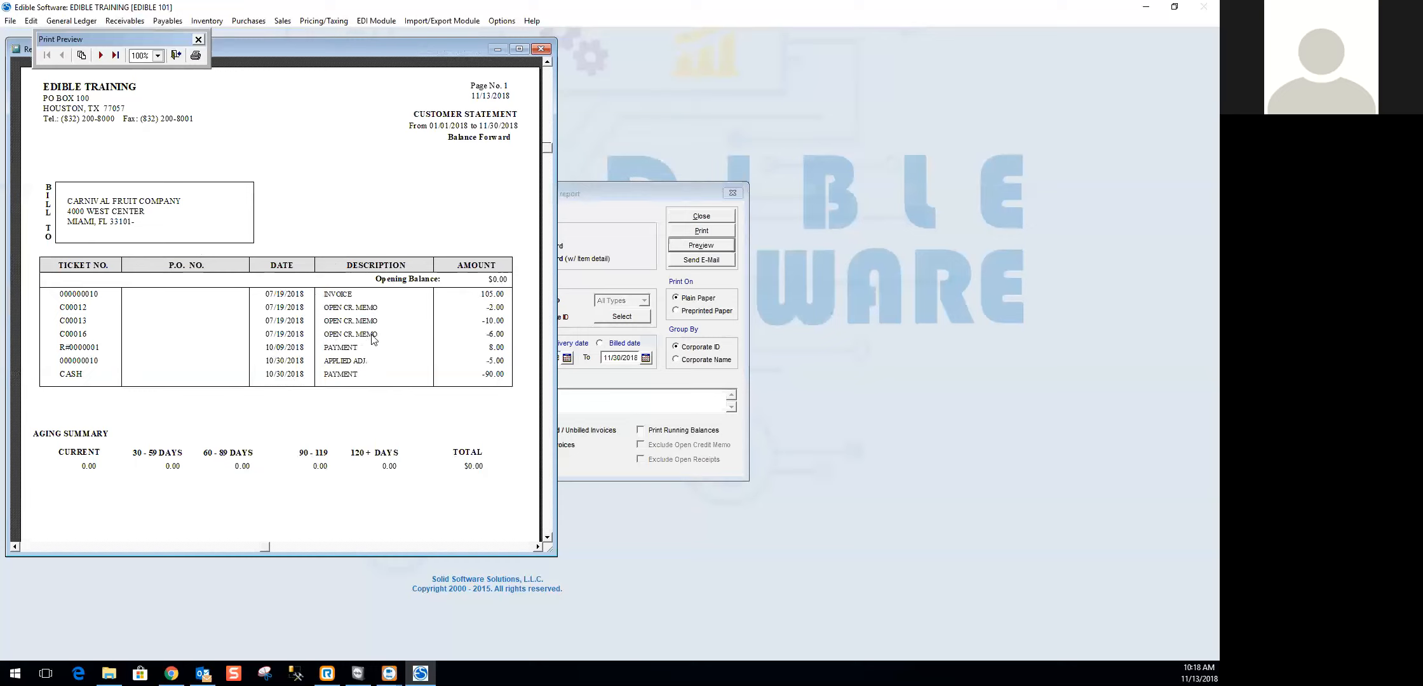
- Page through the Balance Forward statements of the selected corporations, reviewing their transactions and aging summaries, and close the preview
left_click(97, 56)
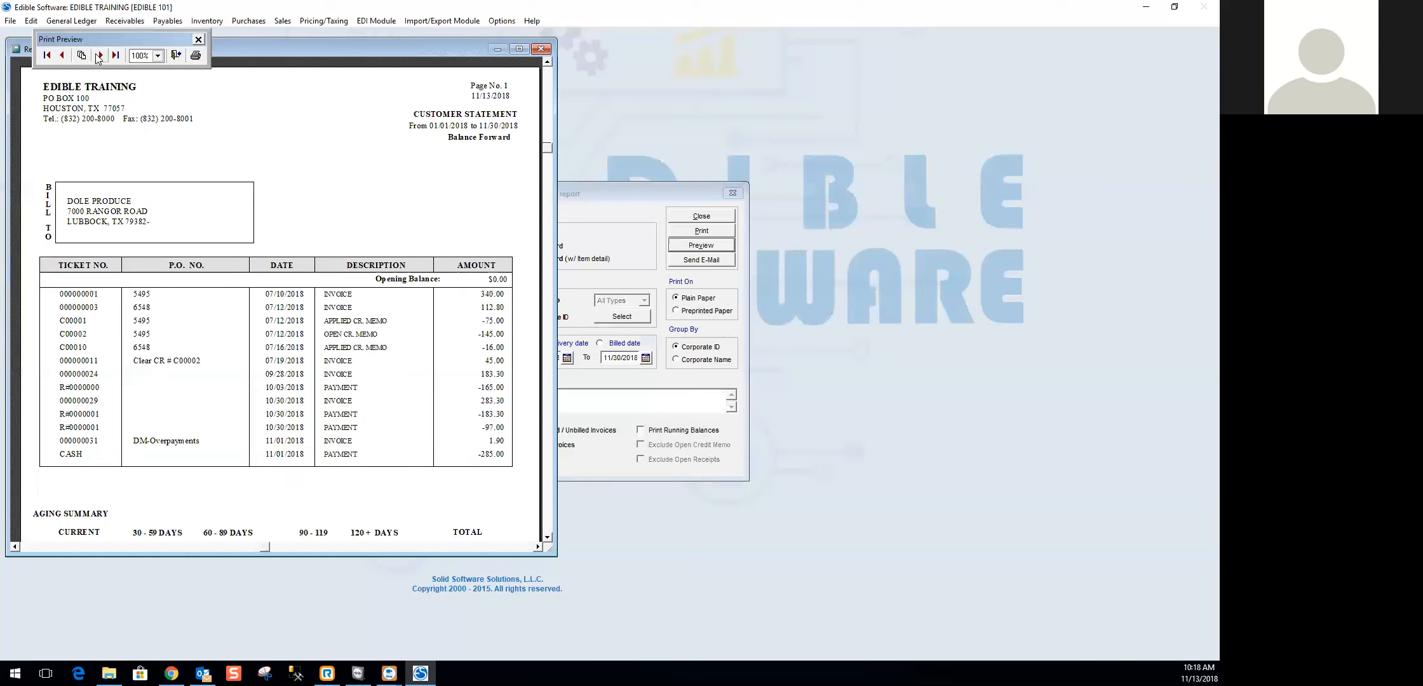
scroll(344, 286, "down", 2)
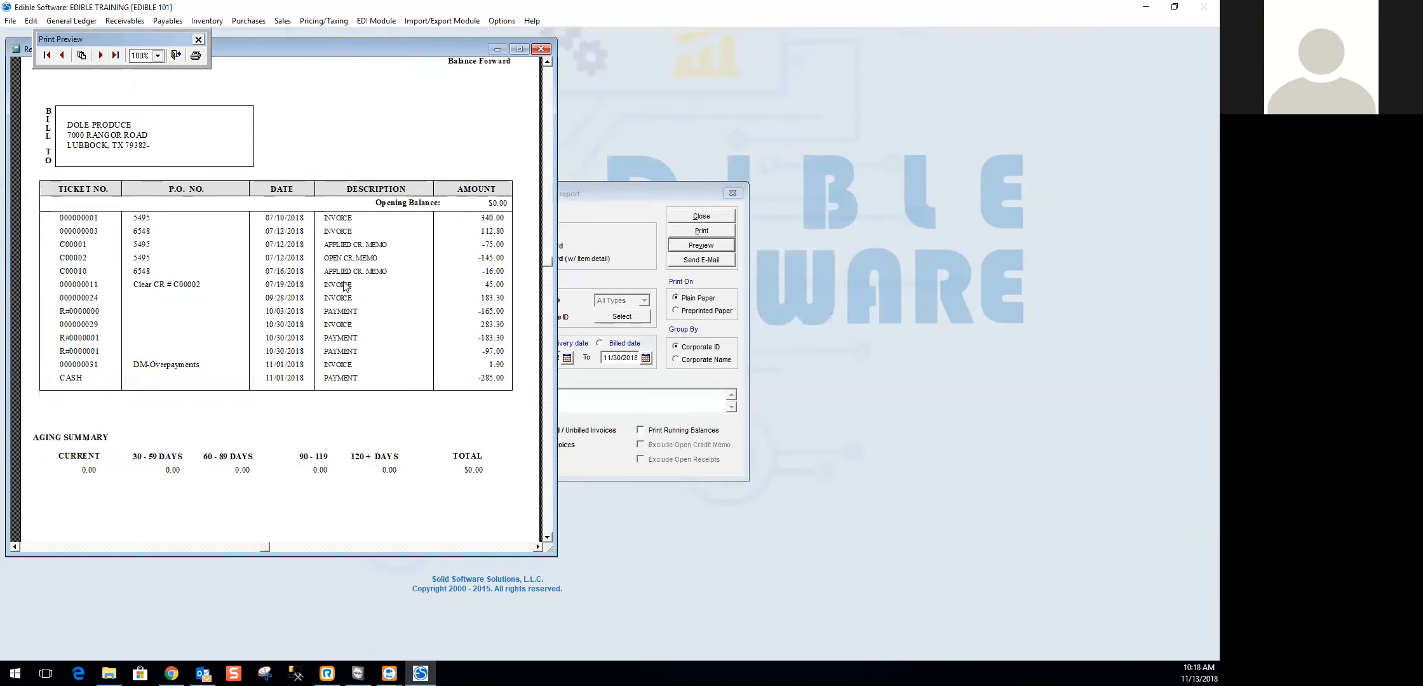
scroll(341, 295, "up", 1)
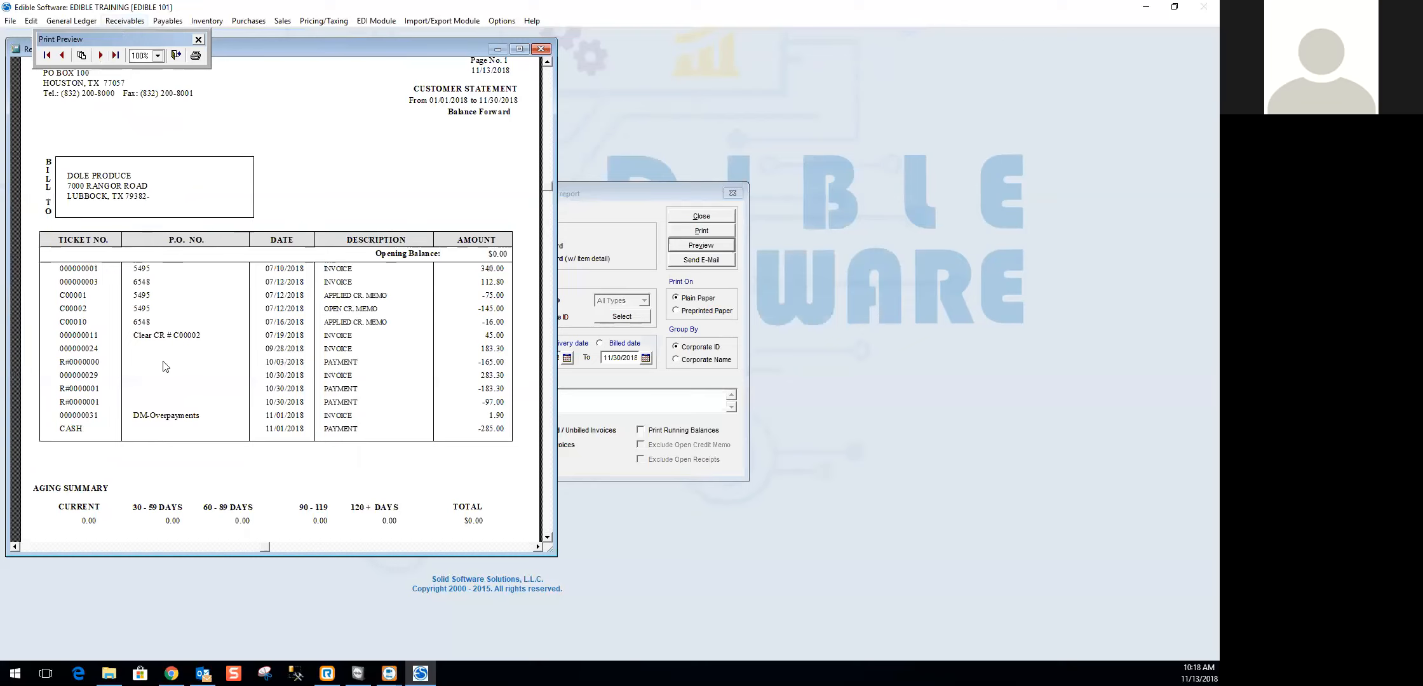
left_click(101, 56)
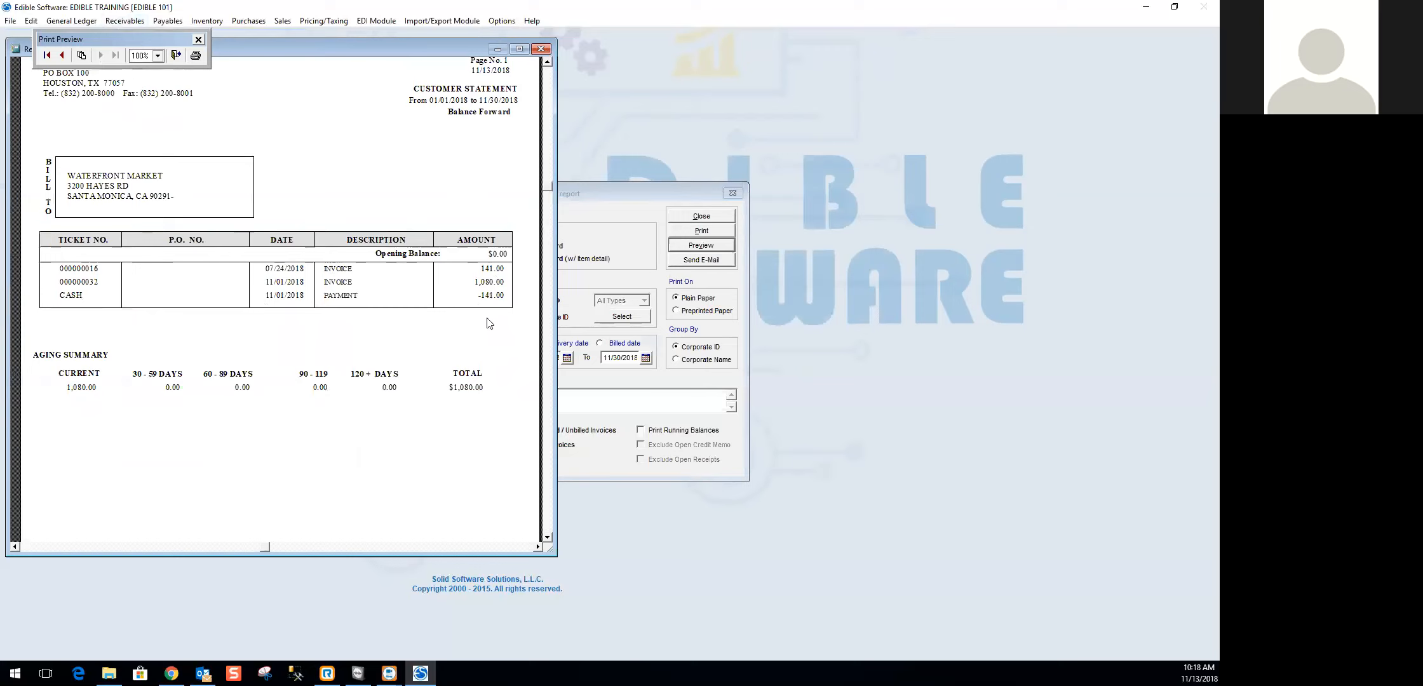
left_click(79, 56)
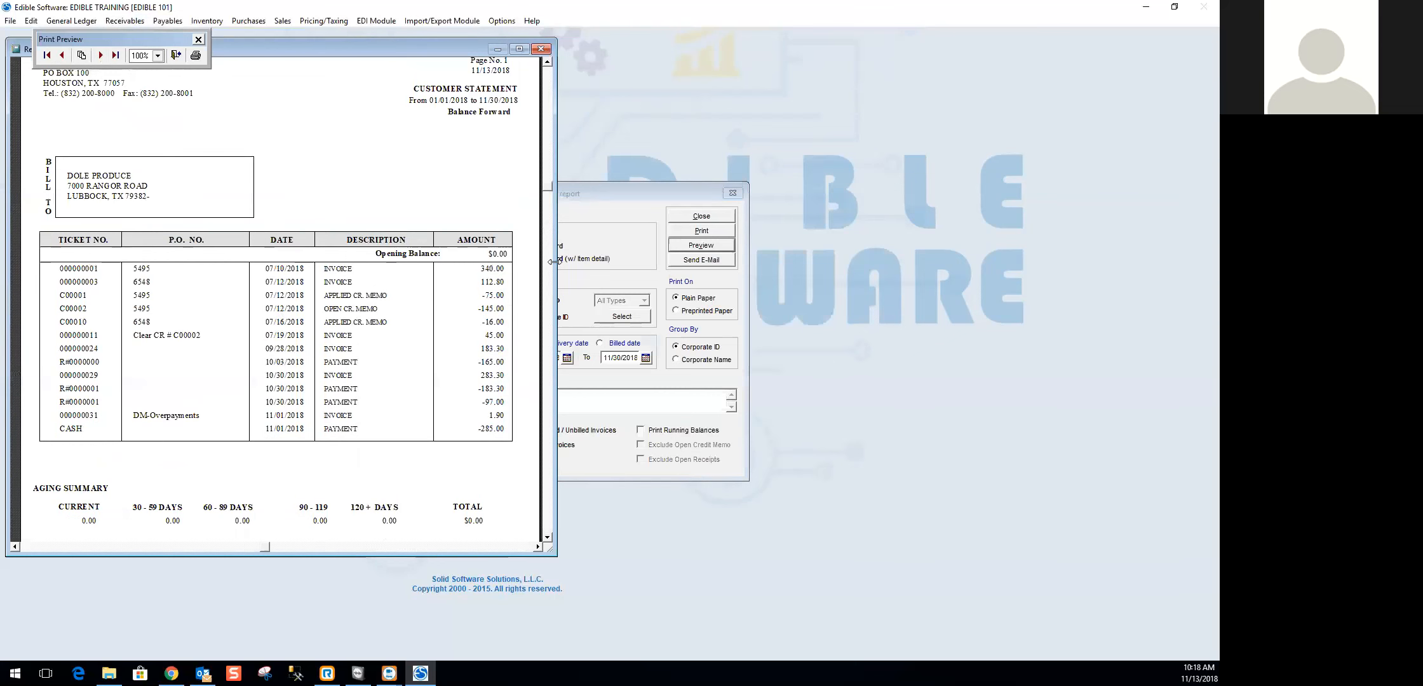
left_click(541, 49)
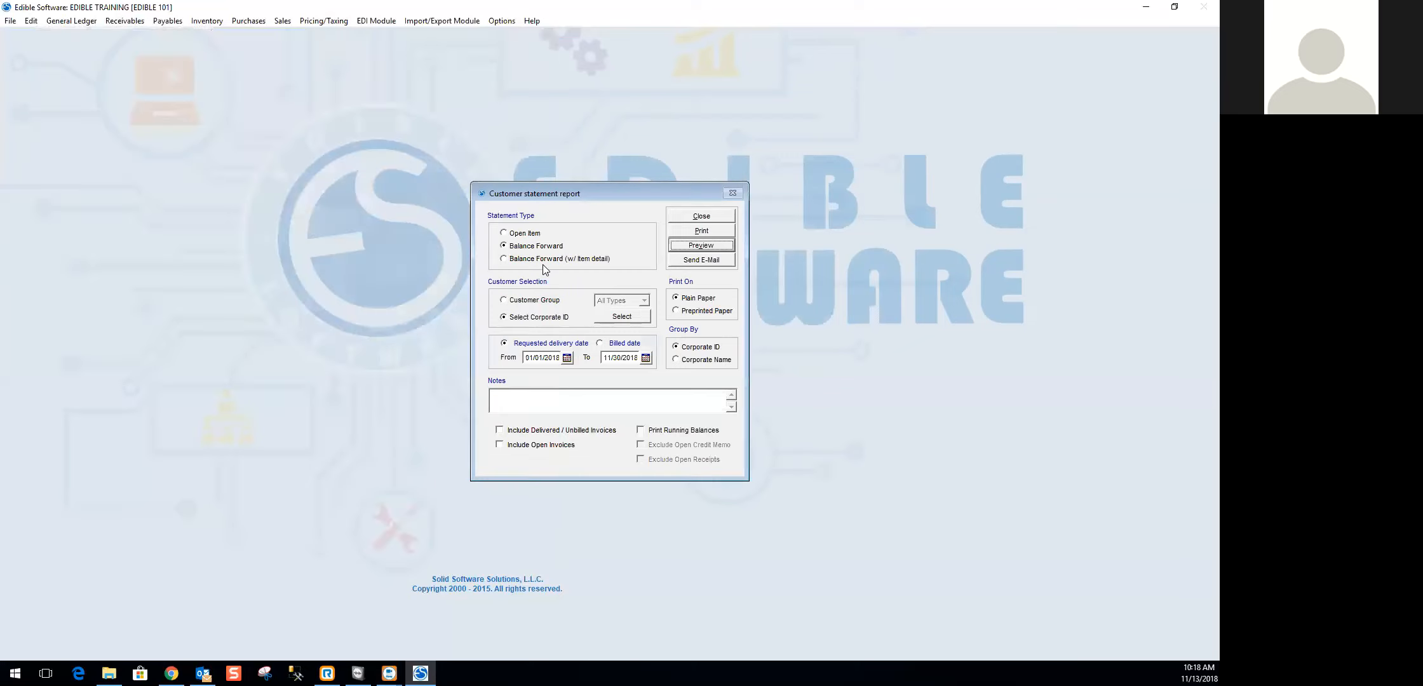
- Preview the Balance Forward (w/ item detail) statements in an enlarged window, review the second customer's statement through its aging summary, and close the preview
left_click(545, 259)
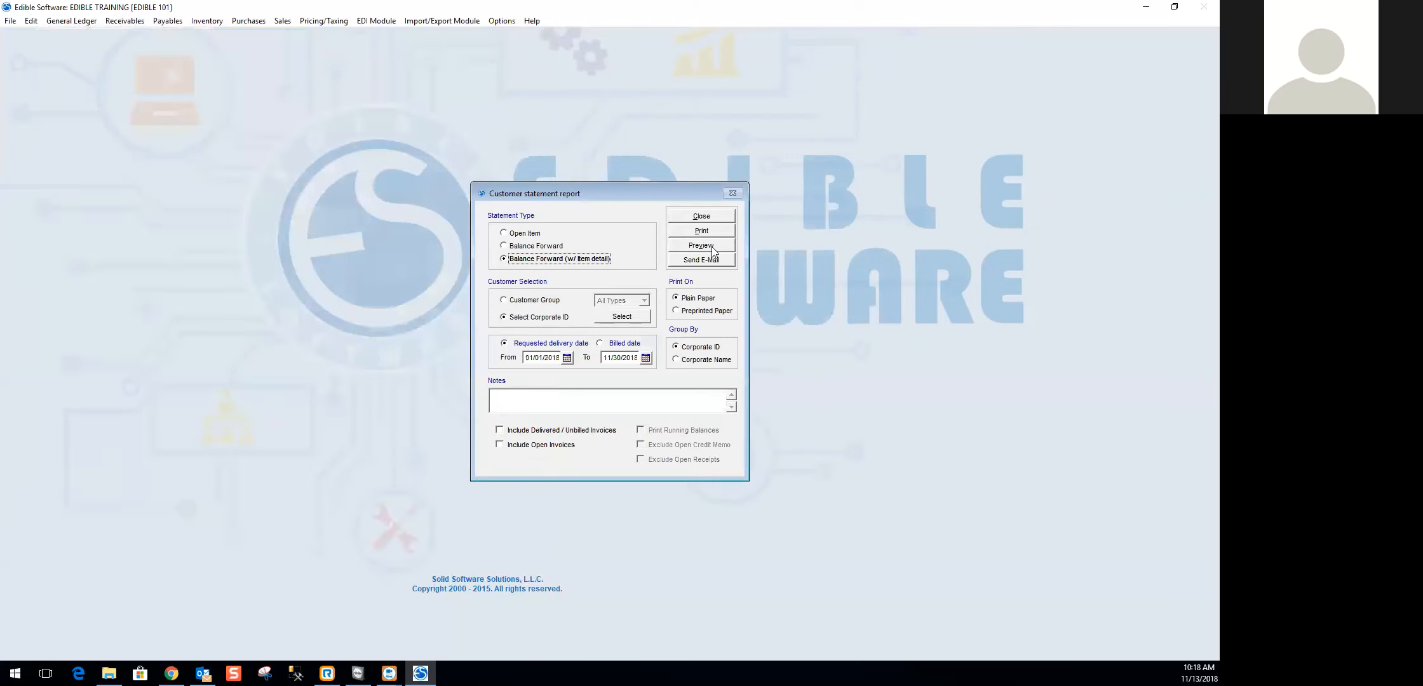
left_click(712, 248)
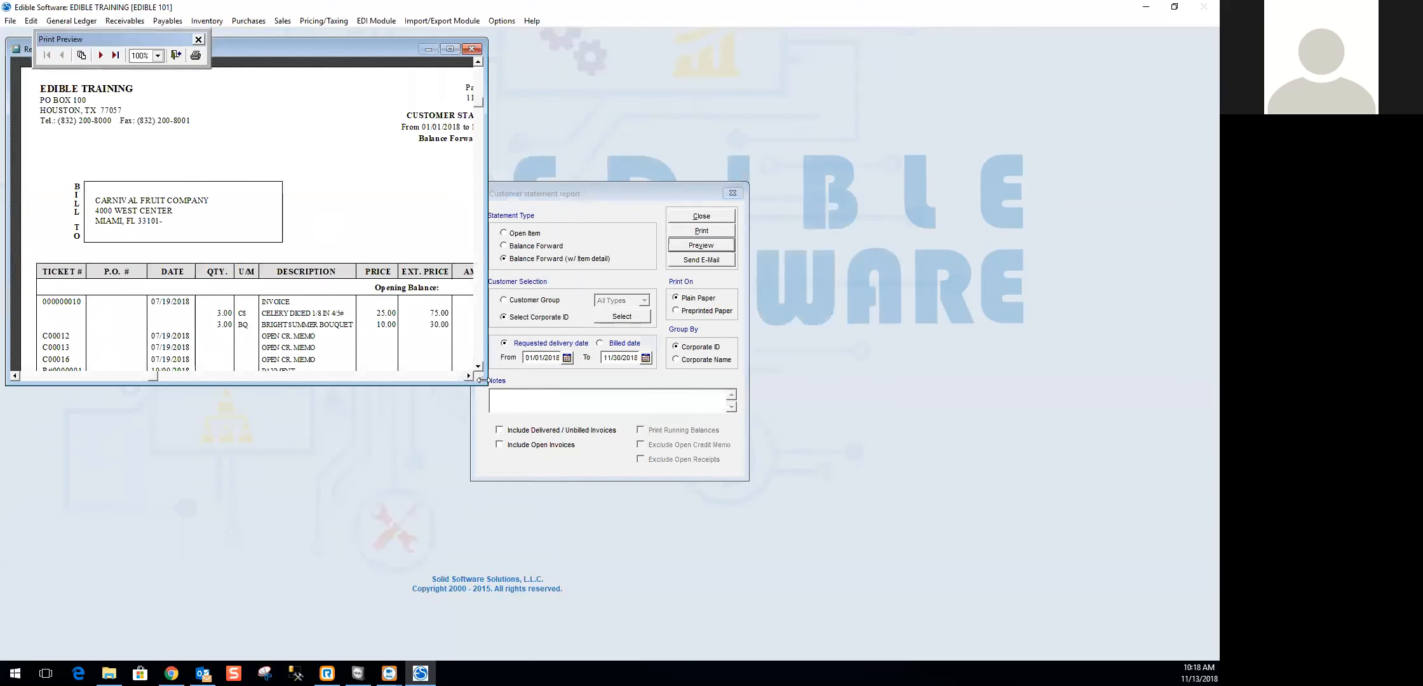
left_click_drag(481, 379, 715, 652)
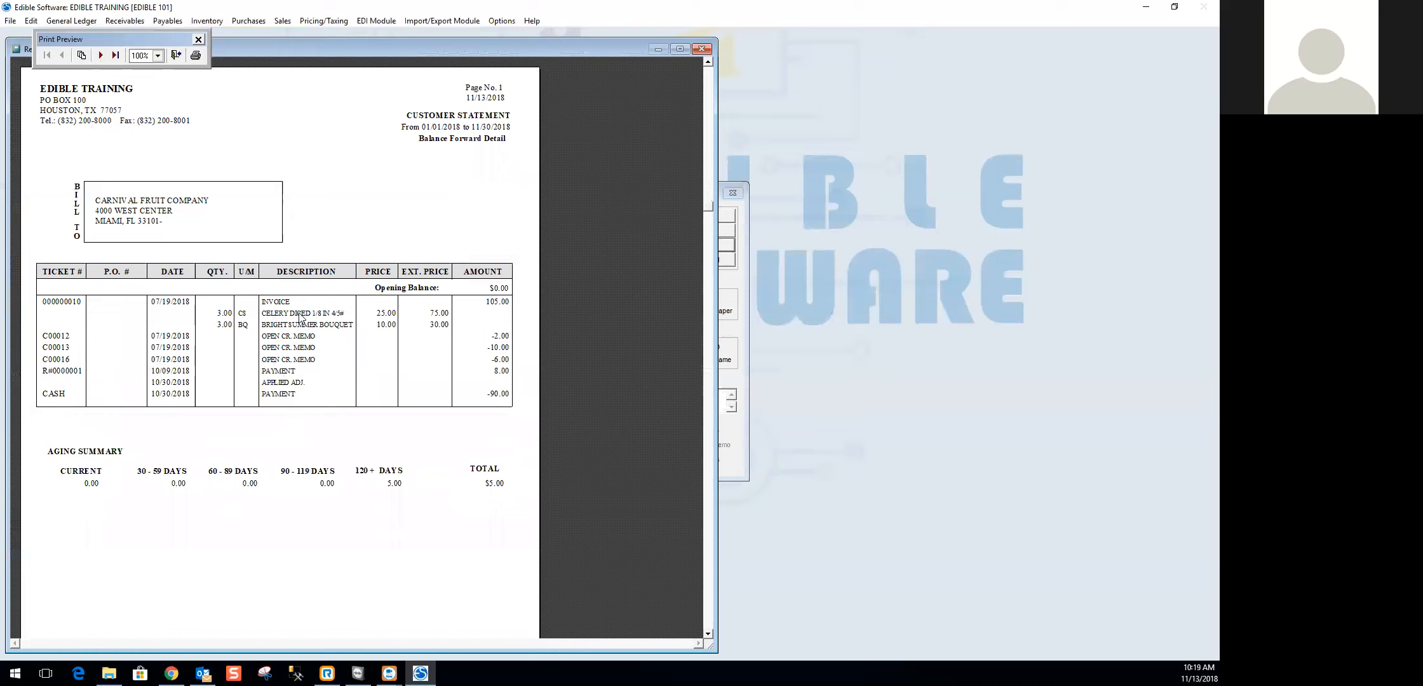
left_click(100, 56)
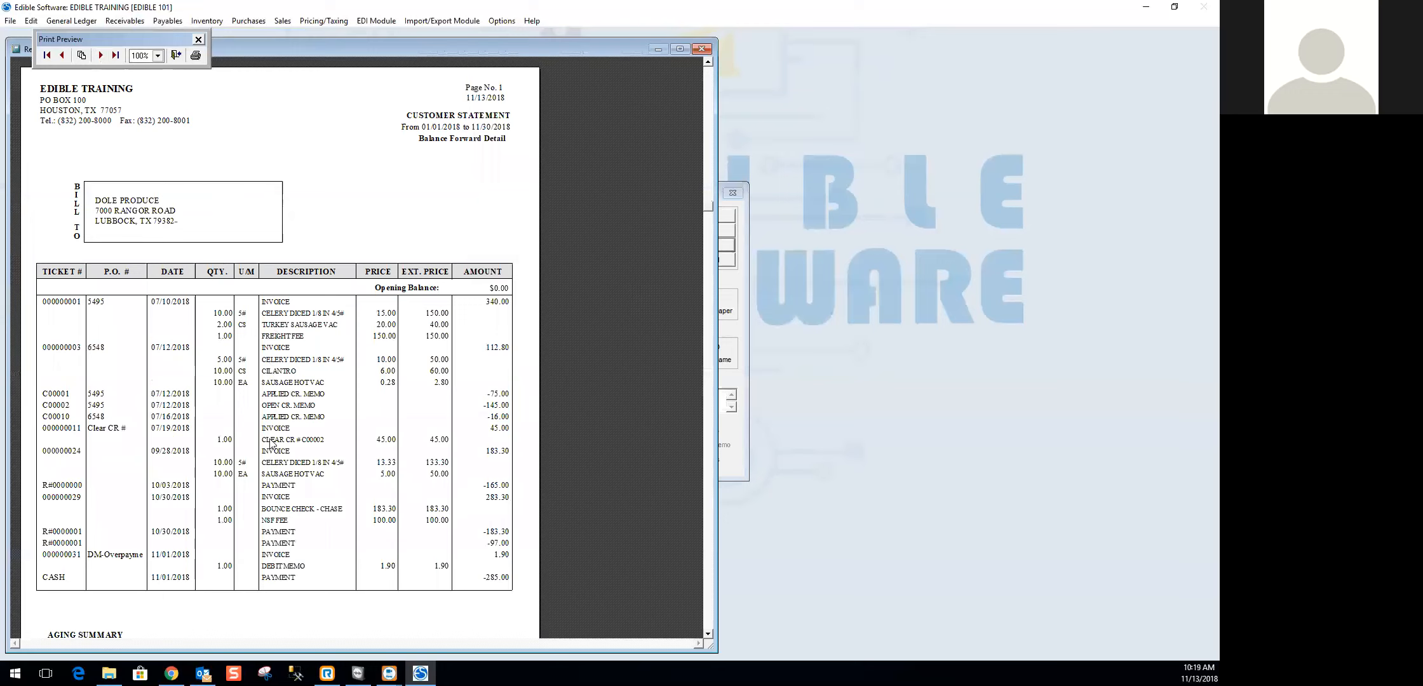
scroll(338, 468, "down", 3)
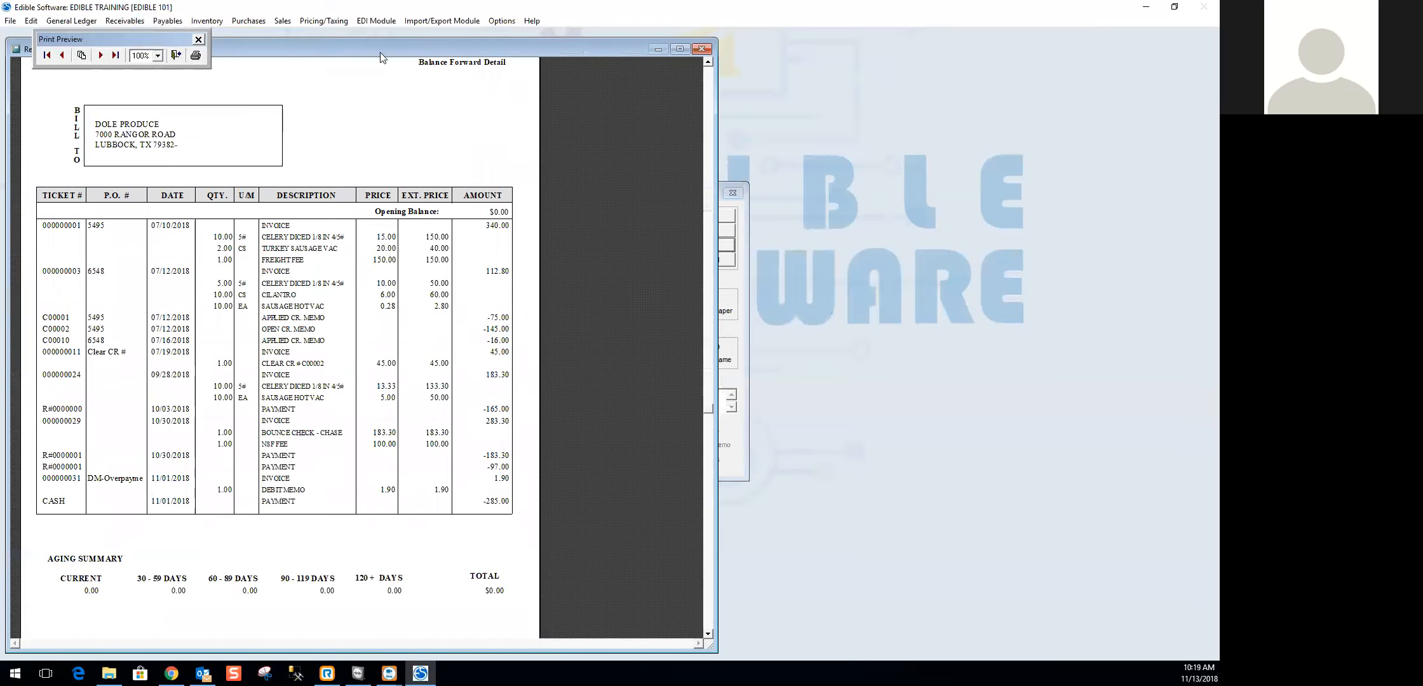
left_click(702, 49)
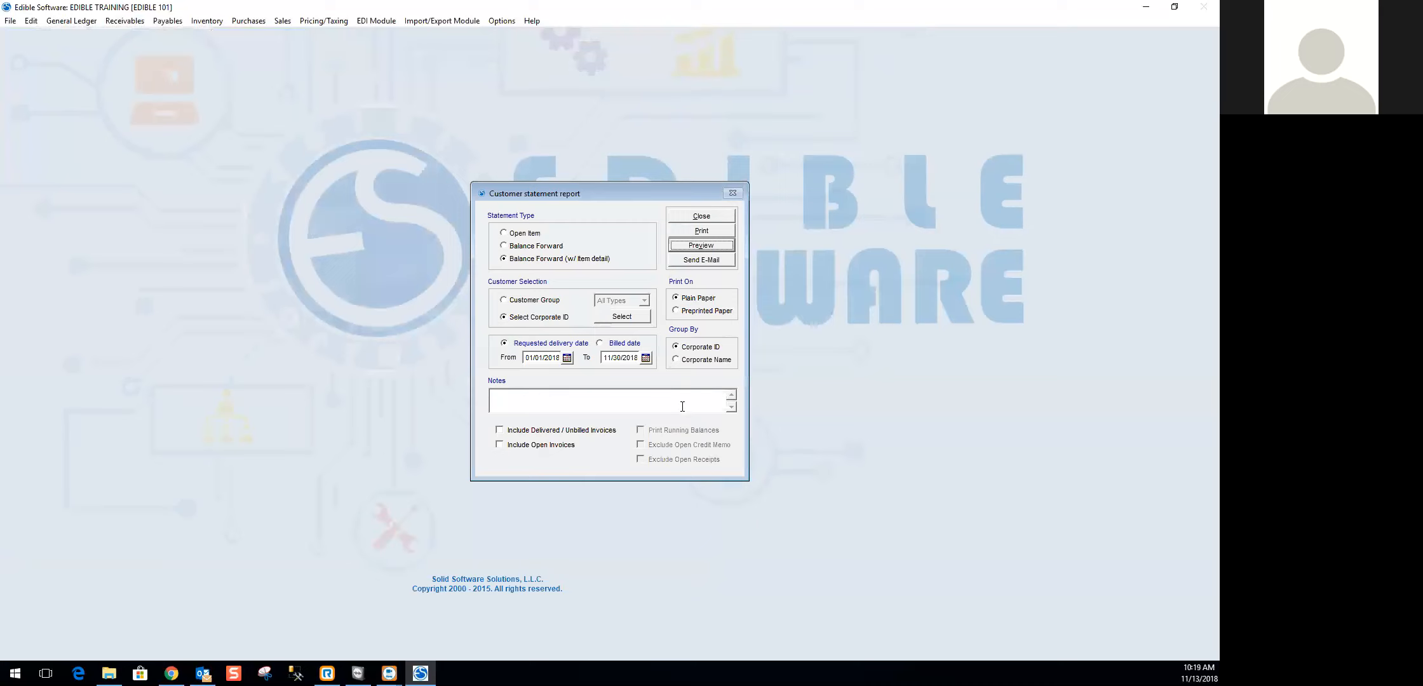
- Preview the Balance Forward statement with Print Running Balances enabled, review it full size through the last page, and close the statement report
left_click(521, 247)
left_click(670, 430)
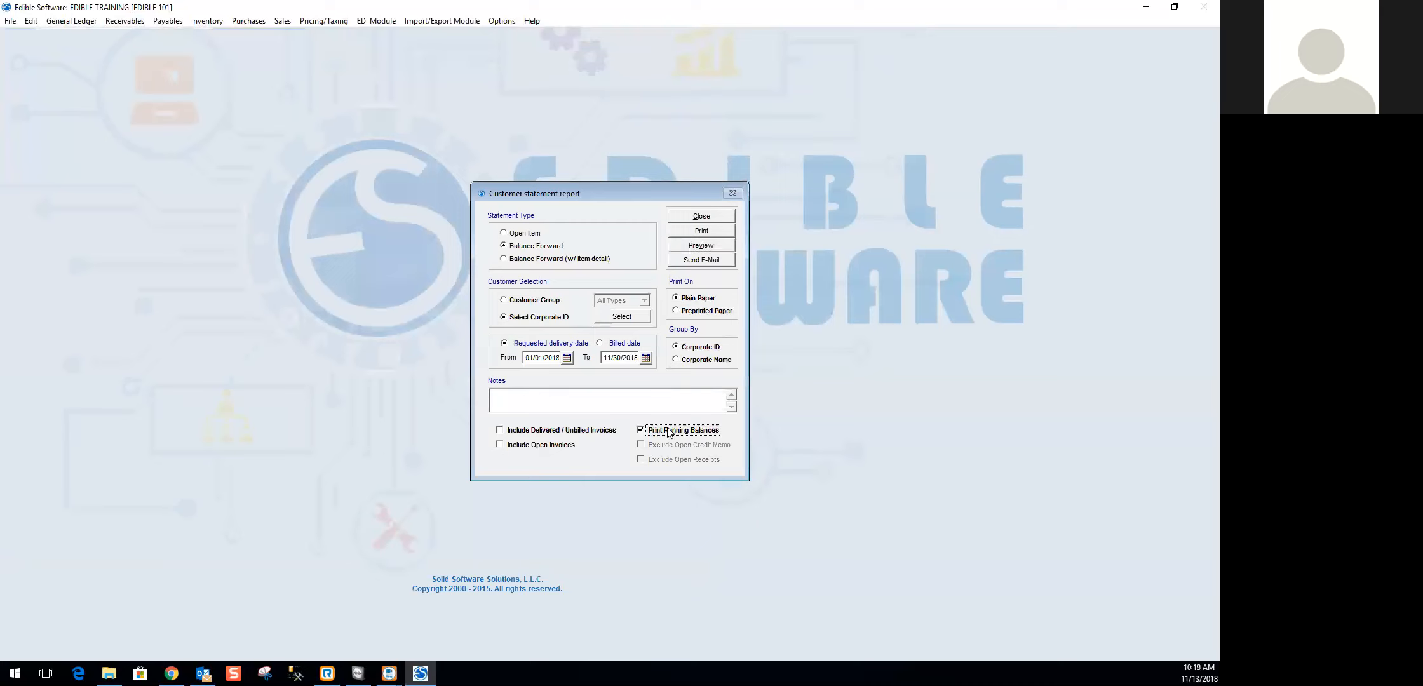
left_click(705, 246)
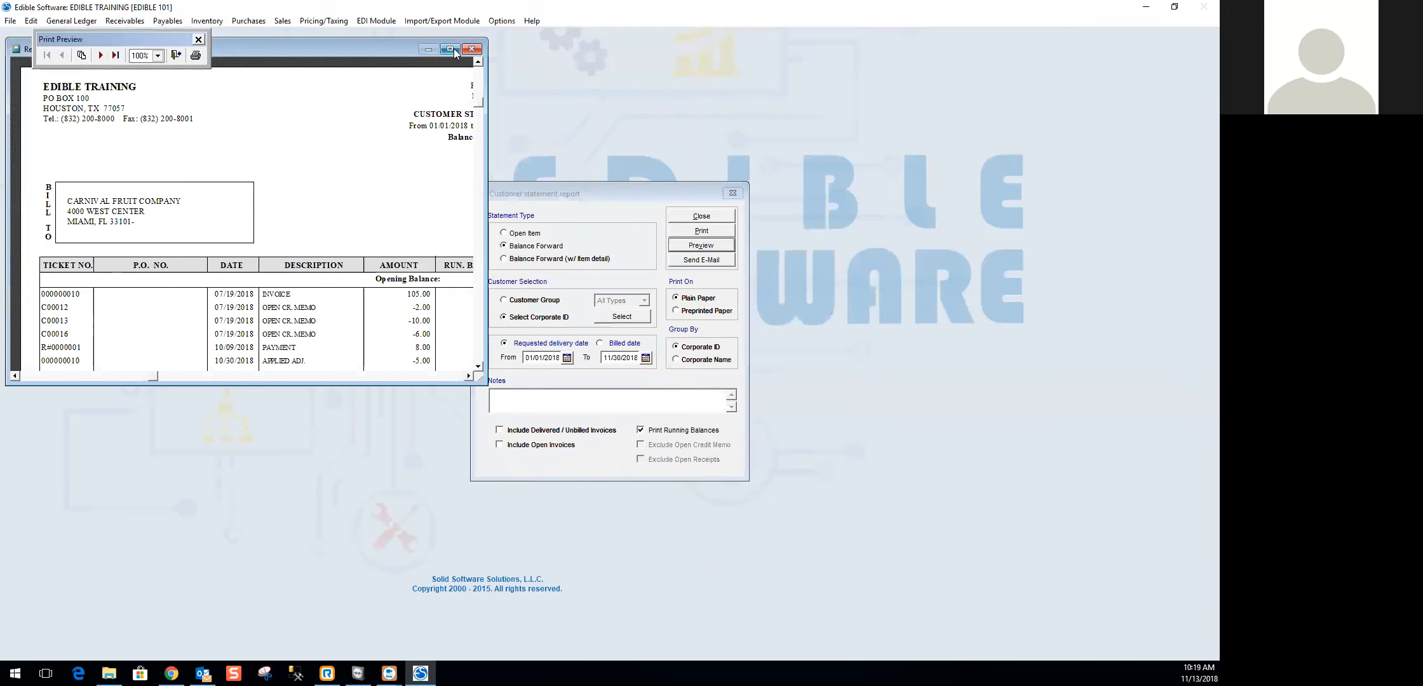
left_click(451, 50)
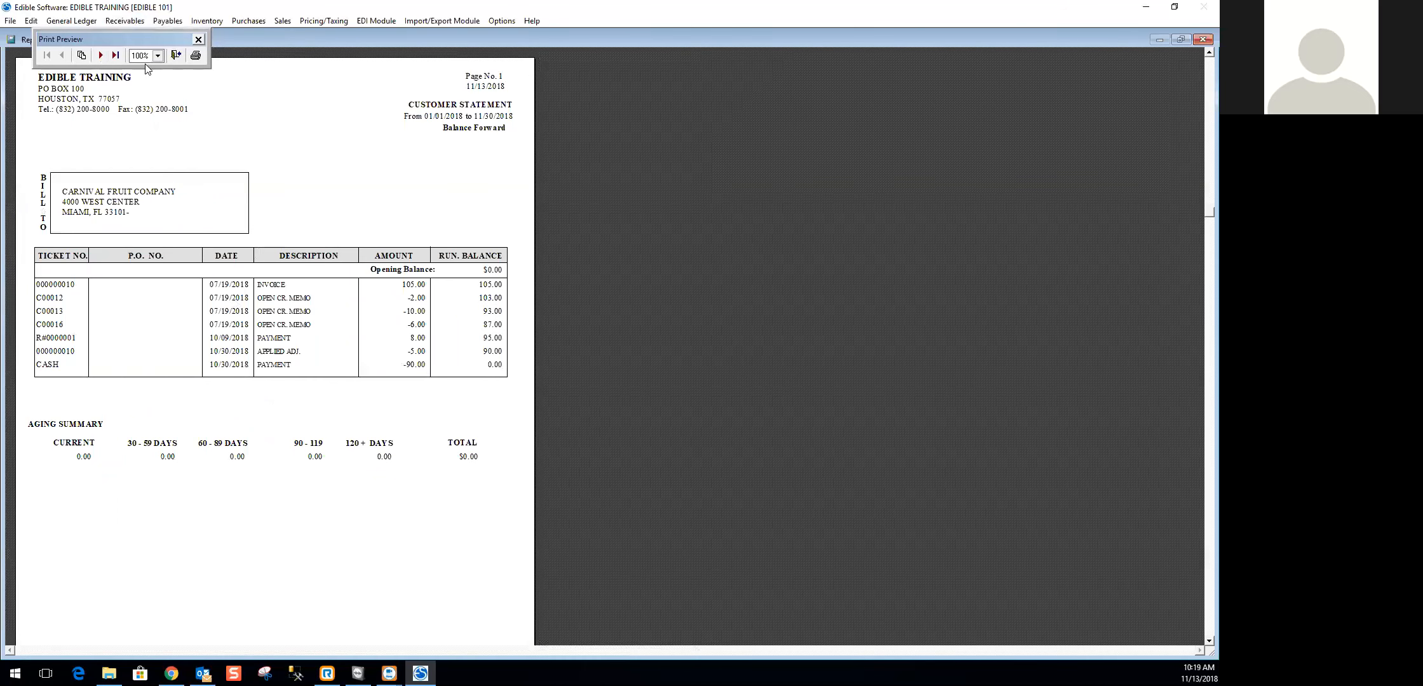
left_click(115, 56)
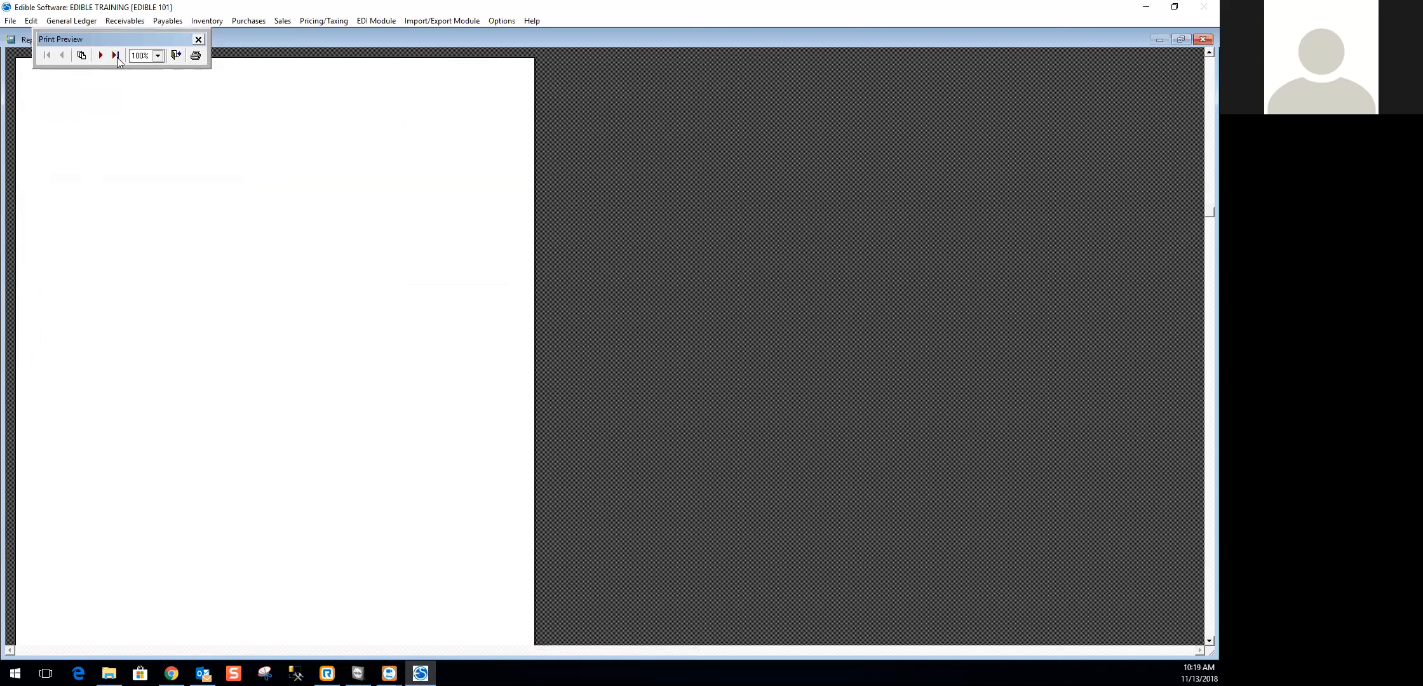
left_click(178, 59)
left_click(692, 229)
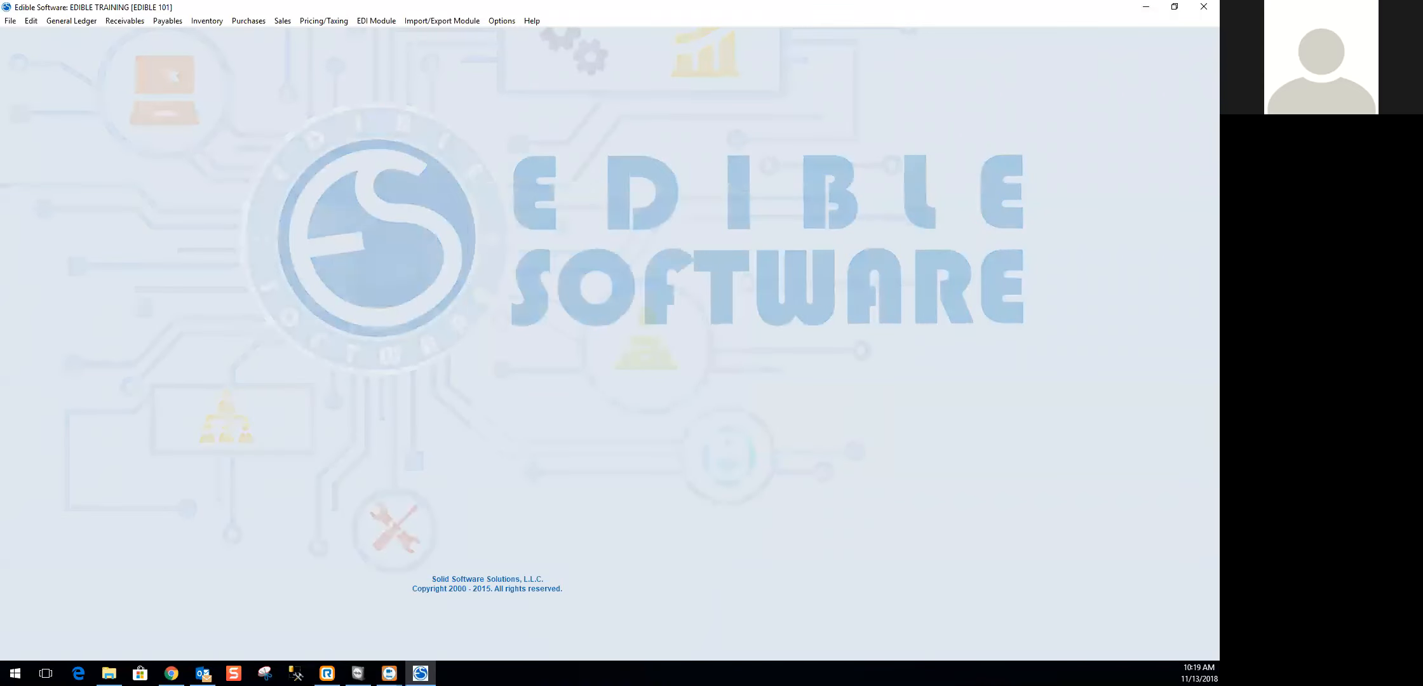
- Open the AR Invoice Register, include open receipts and credit memos, and preview the report
left_click(11, 21)
mouse_move(96, 25)
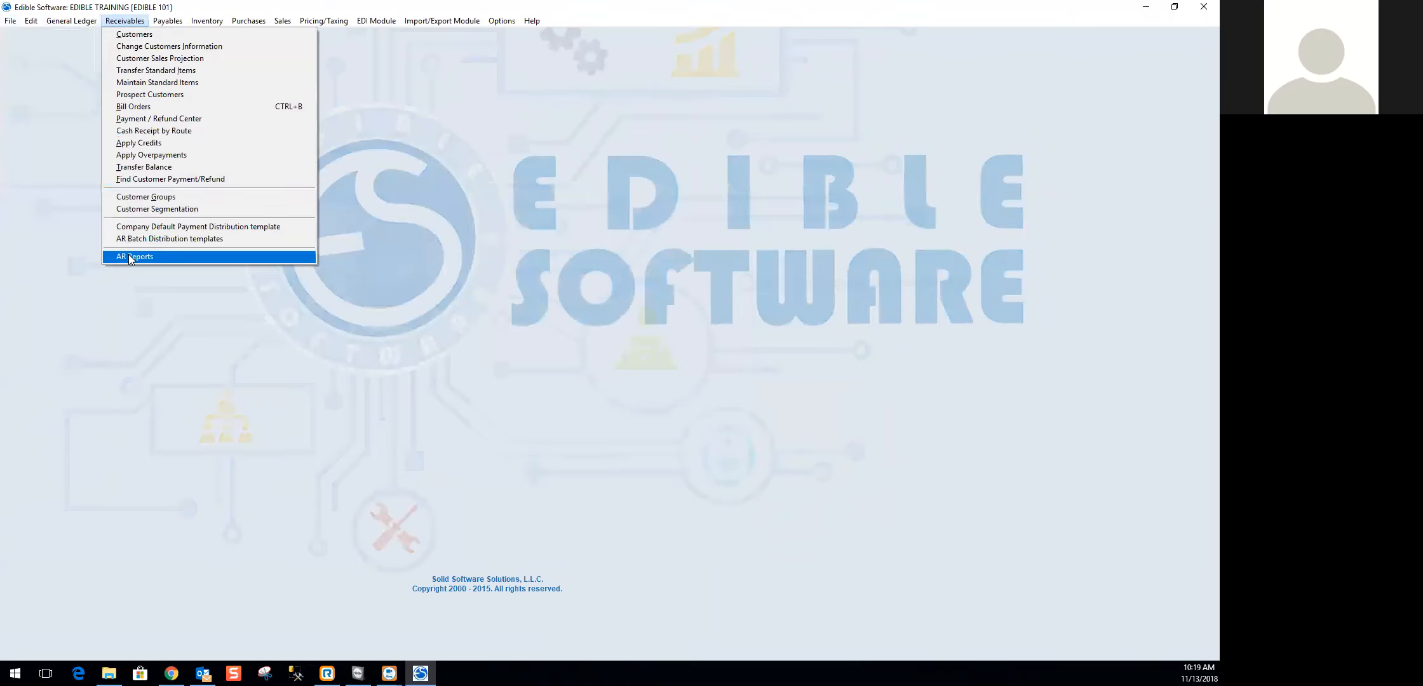
mouse_move(131, 259)
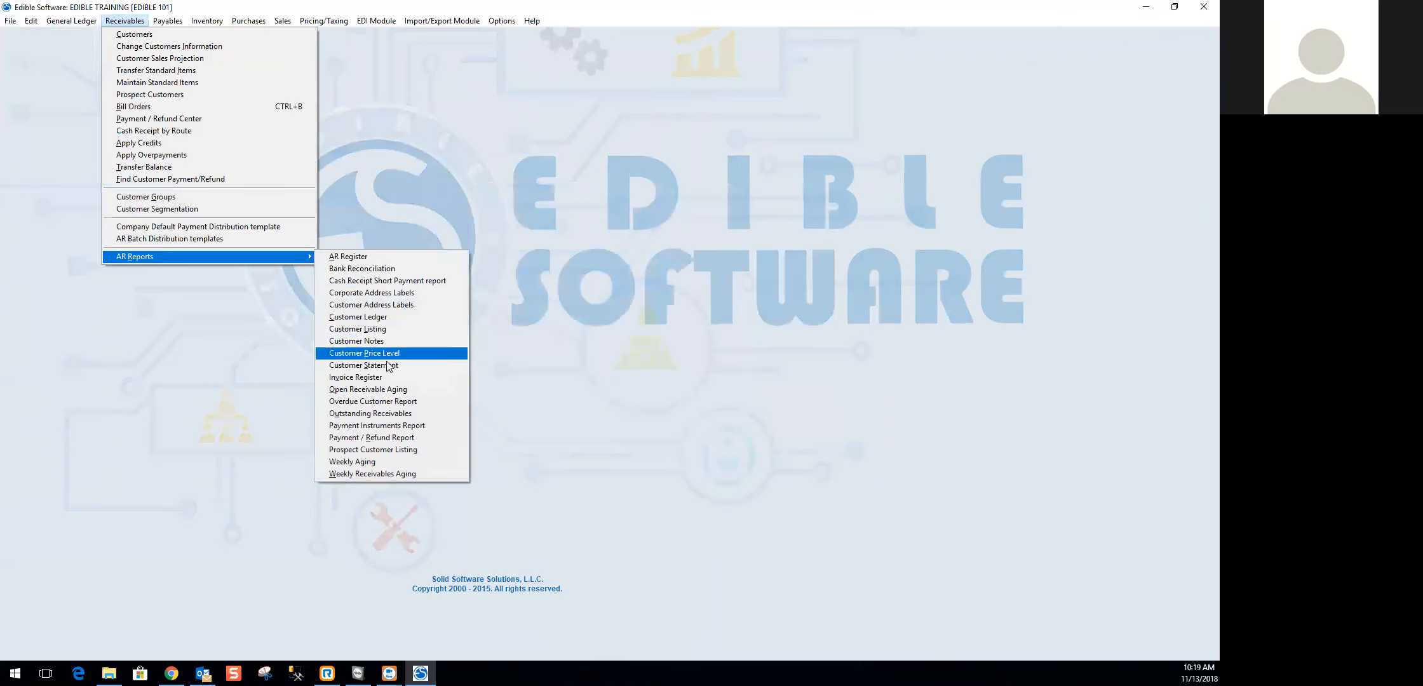
left_click(341, 378)
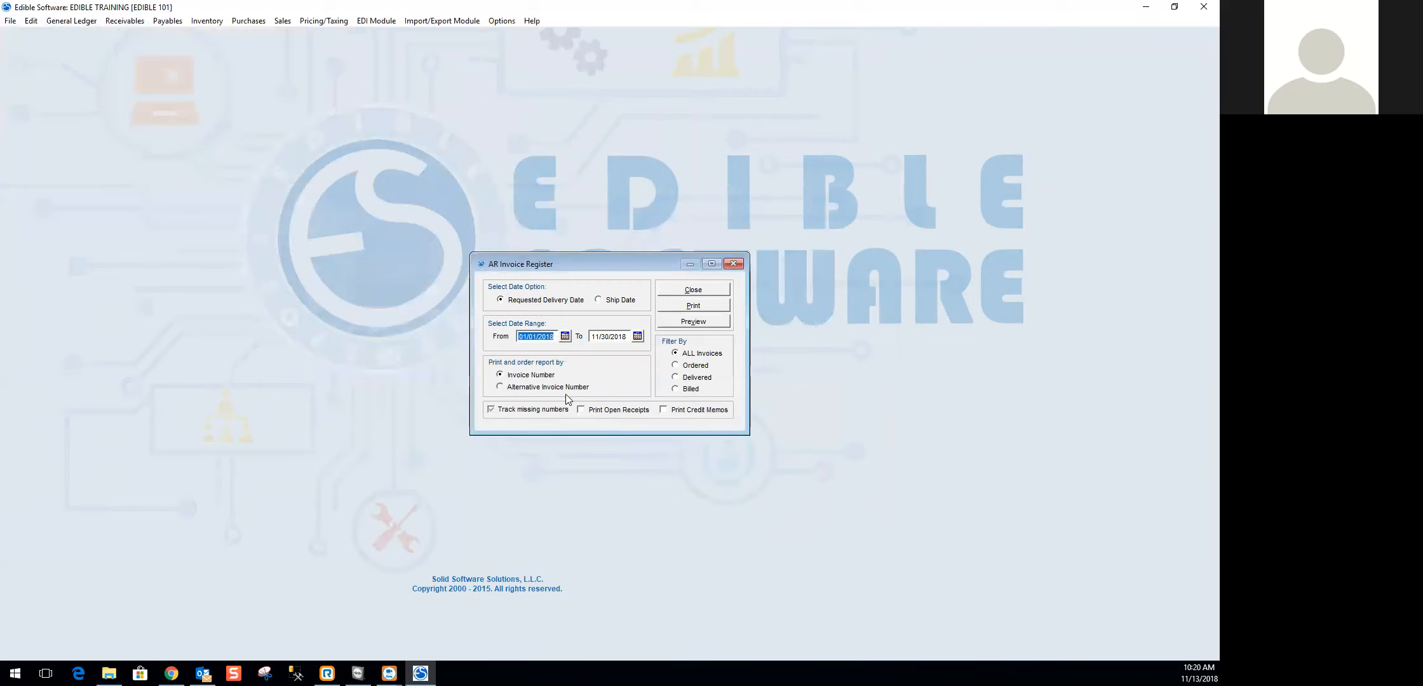
left_click(489, 408)
left_click(603, 414)
left_click(677, 416)
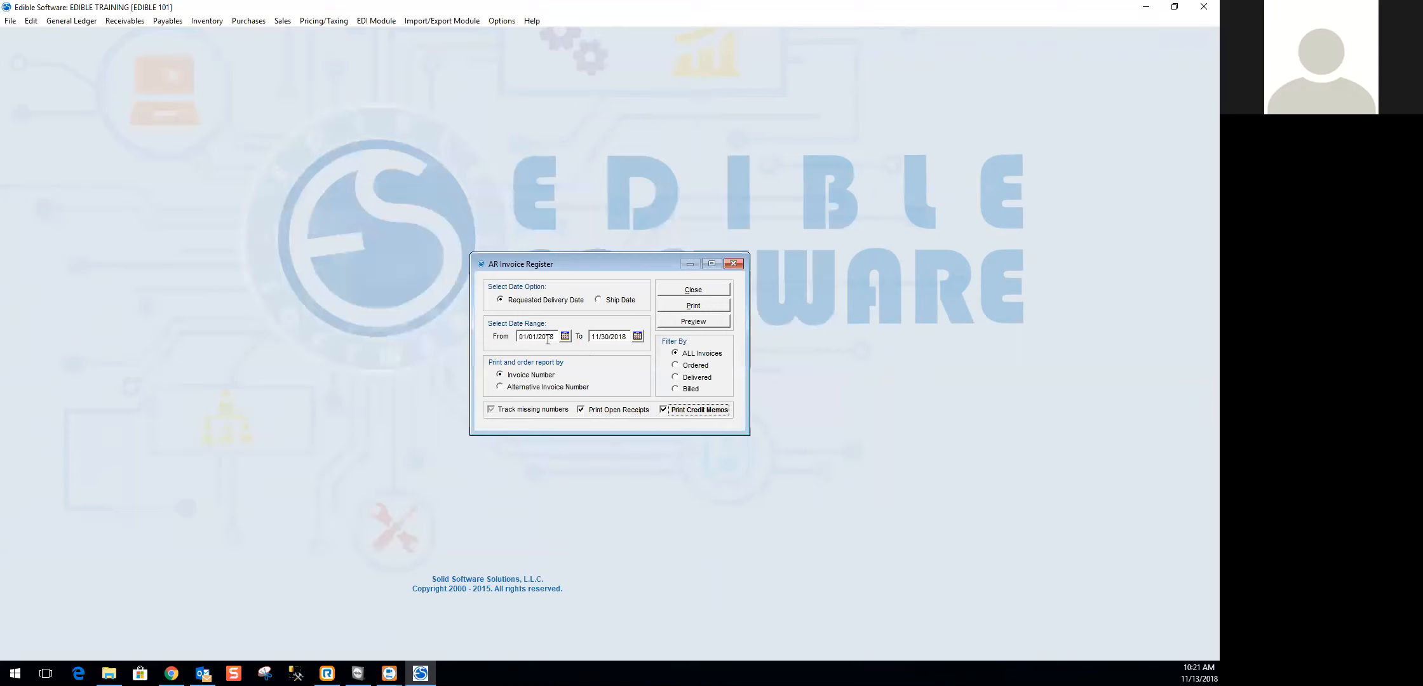
left_click(674, 320)
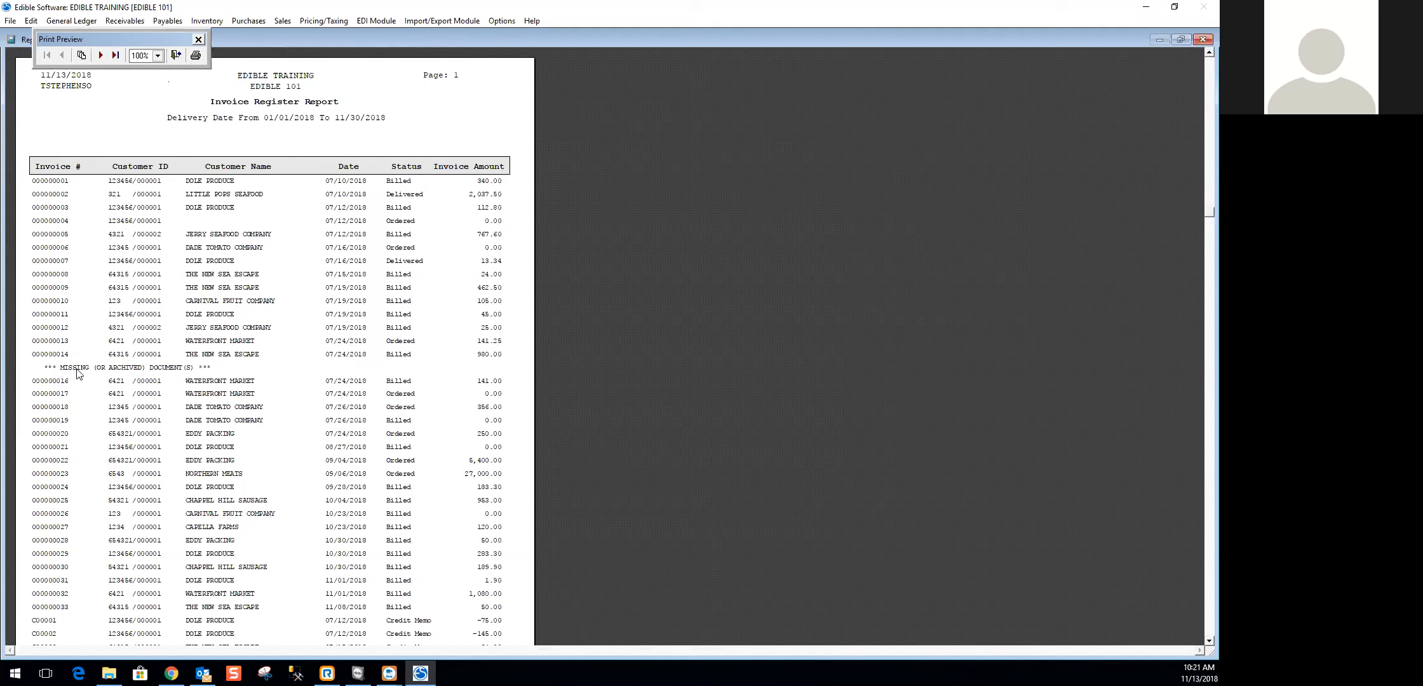
- Review the Invoice Register's documents, missing-number markers and summary across both pages, and close the report
scroll(77, 373, "down", 2)
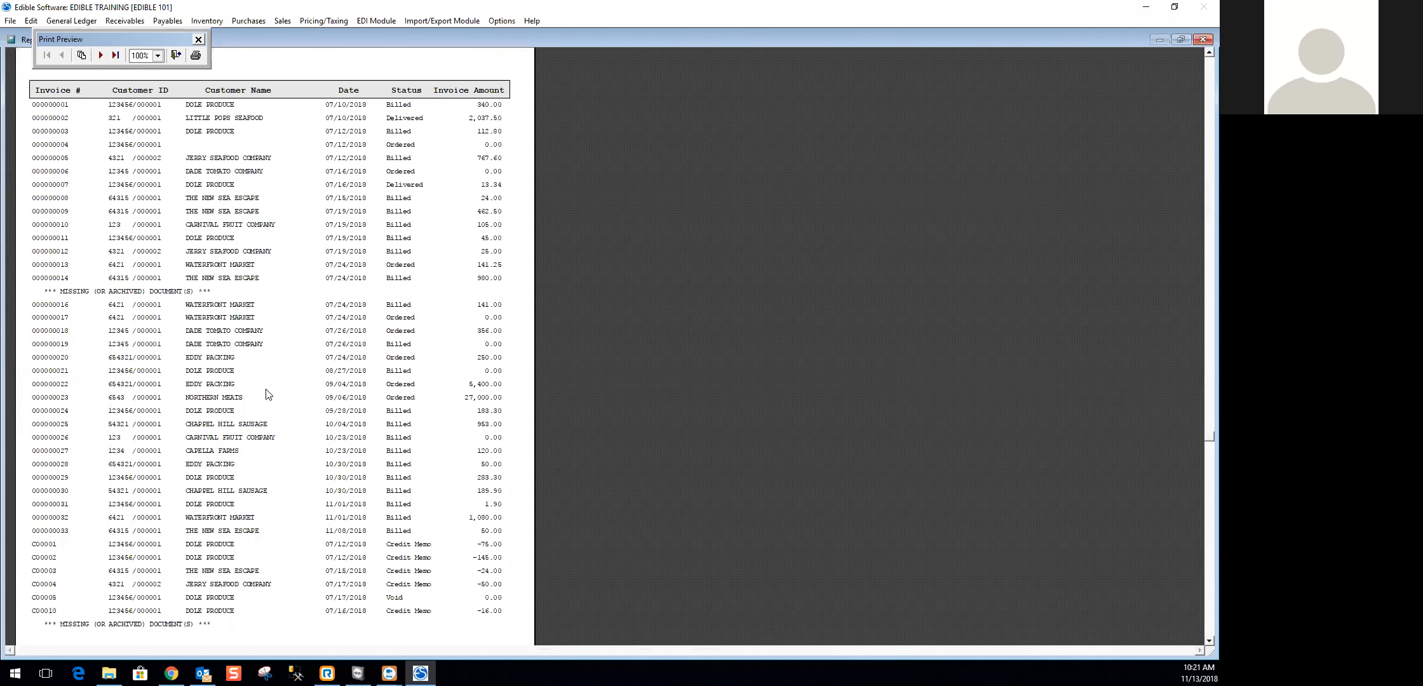
scroll(198, 420, "down", 2)
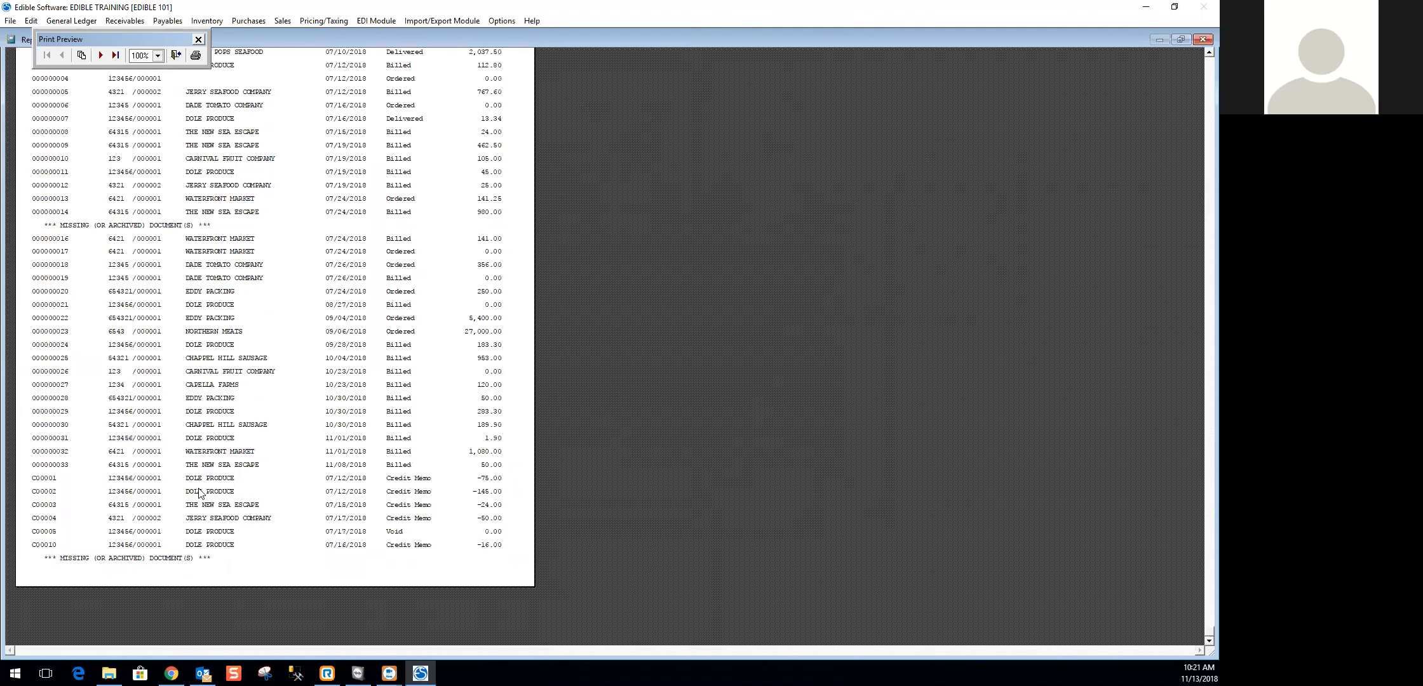
scroll(163, 458, "up", 4)
scroll(164, 458, "up", 1)
left_click(100, 55)
scroll(226, 356, "down", 1)
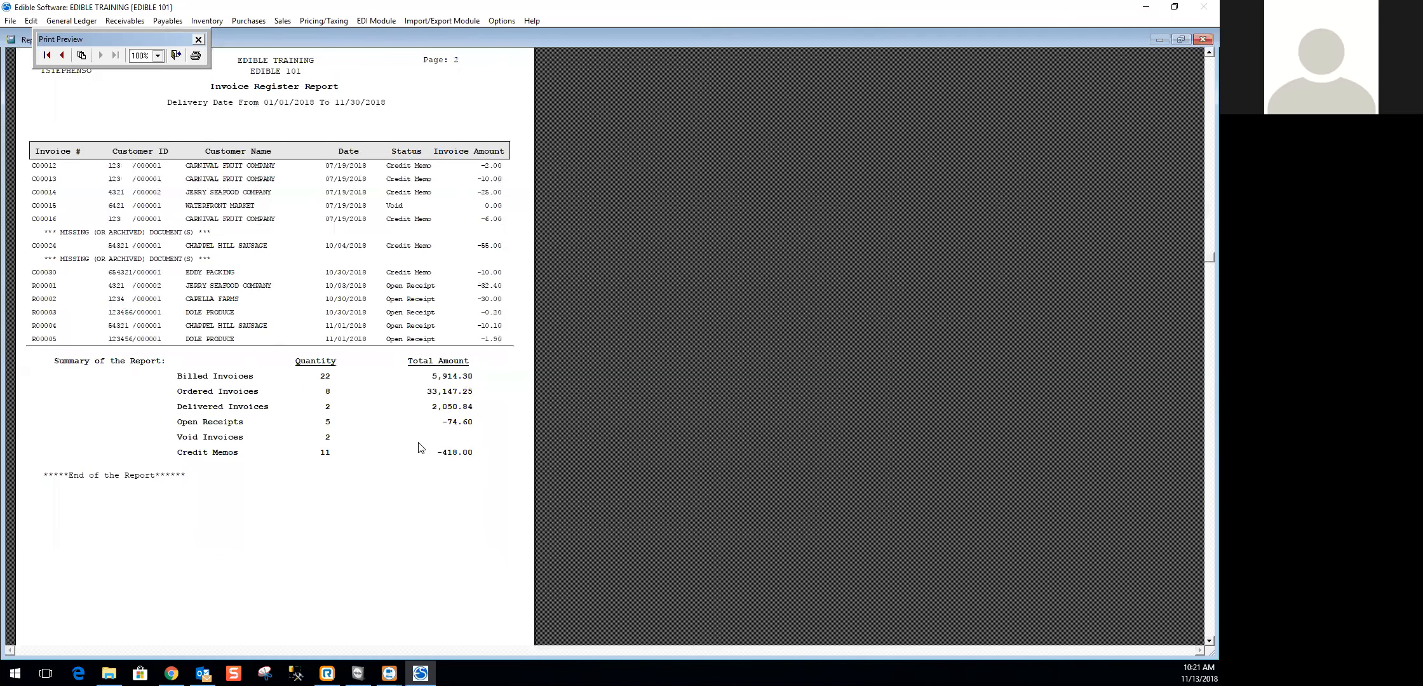
scroll(417, 471, "down", 3)
scroll(419, 472, "up", 3)
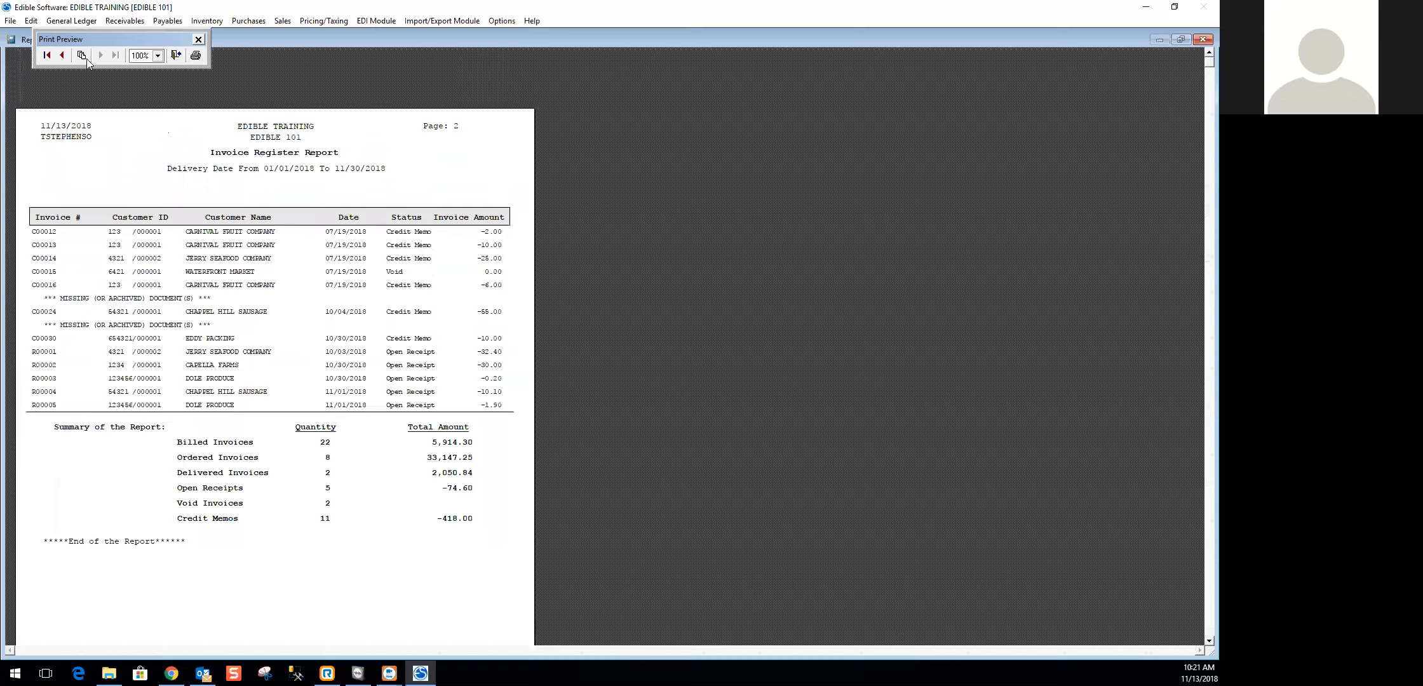
left_click(174, 55)
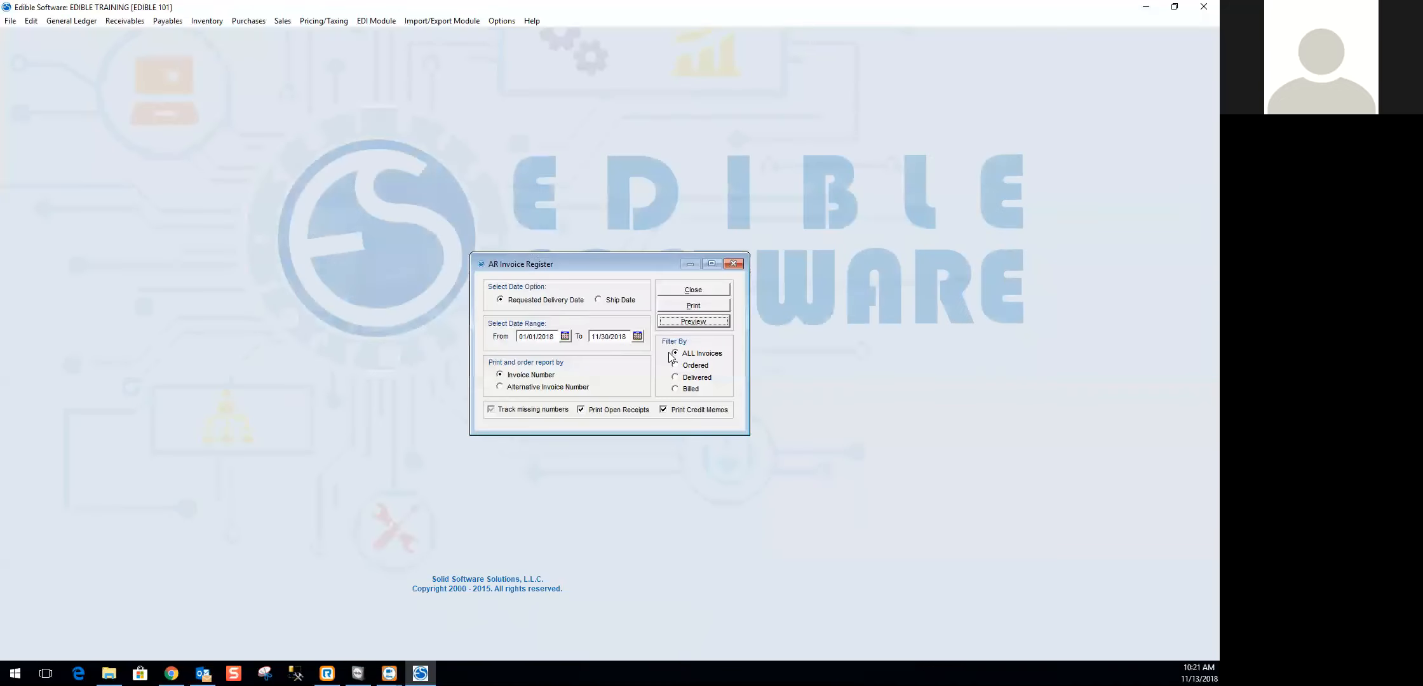
left_click(706, 290)
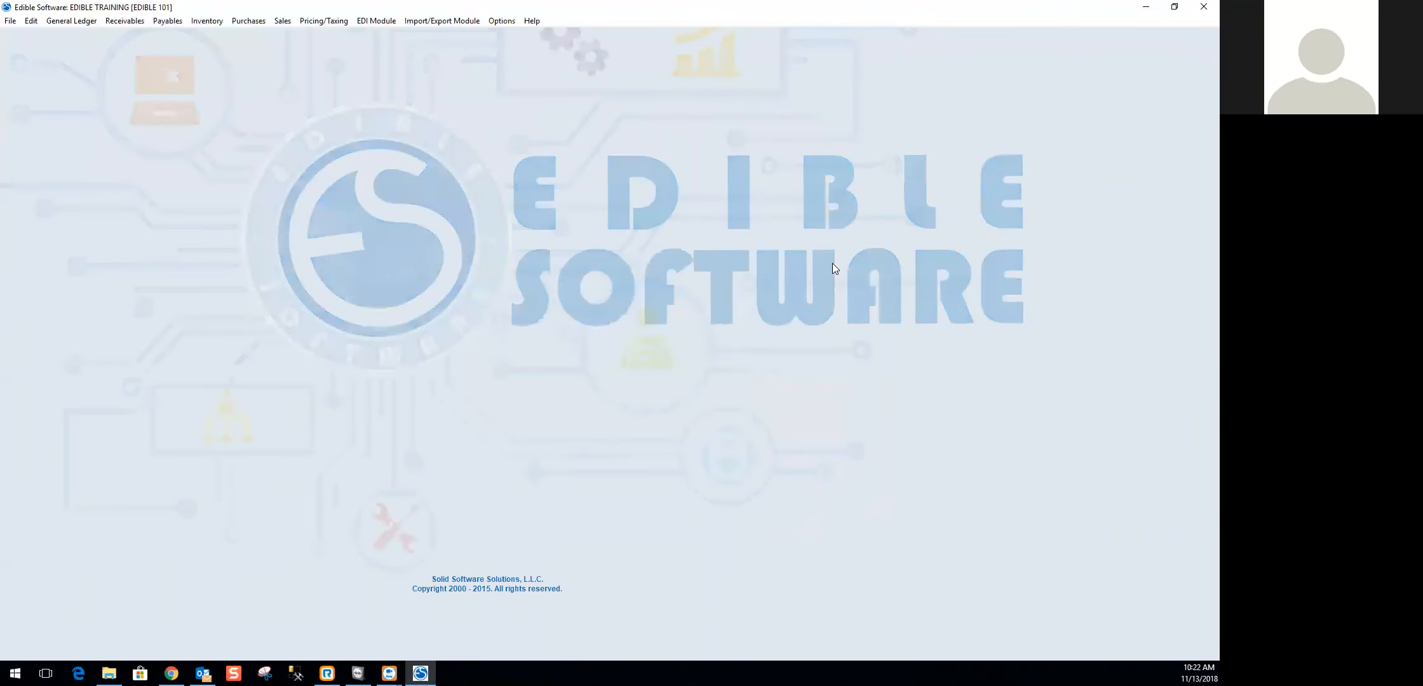
- Open the Open Receivable Aging report, move its window toward the middle of the workspace, and set the up-to date to 10/31/2018
left_click(124, 21)
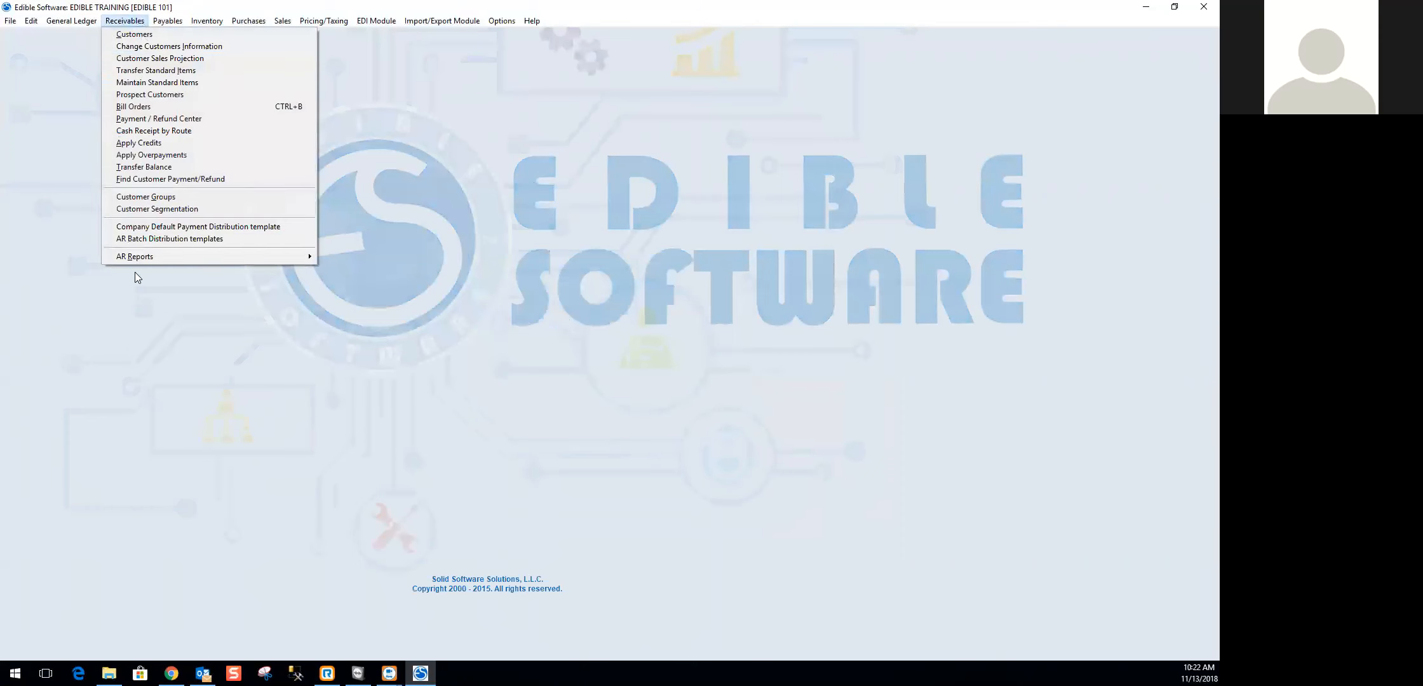
mouse_move(150, 258)
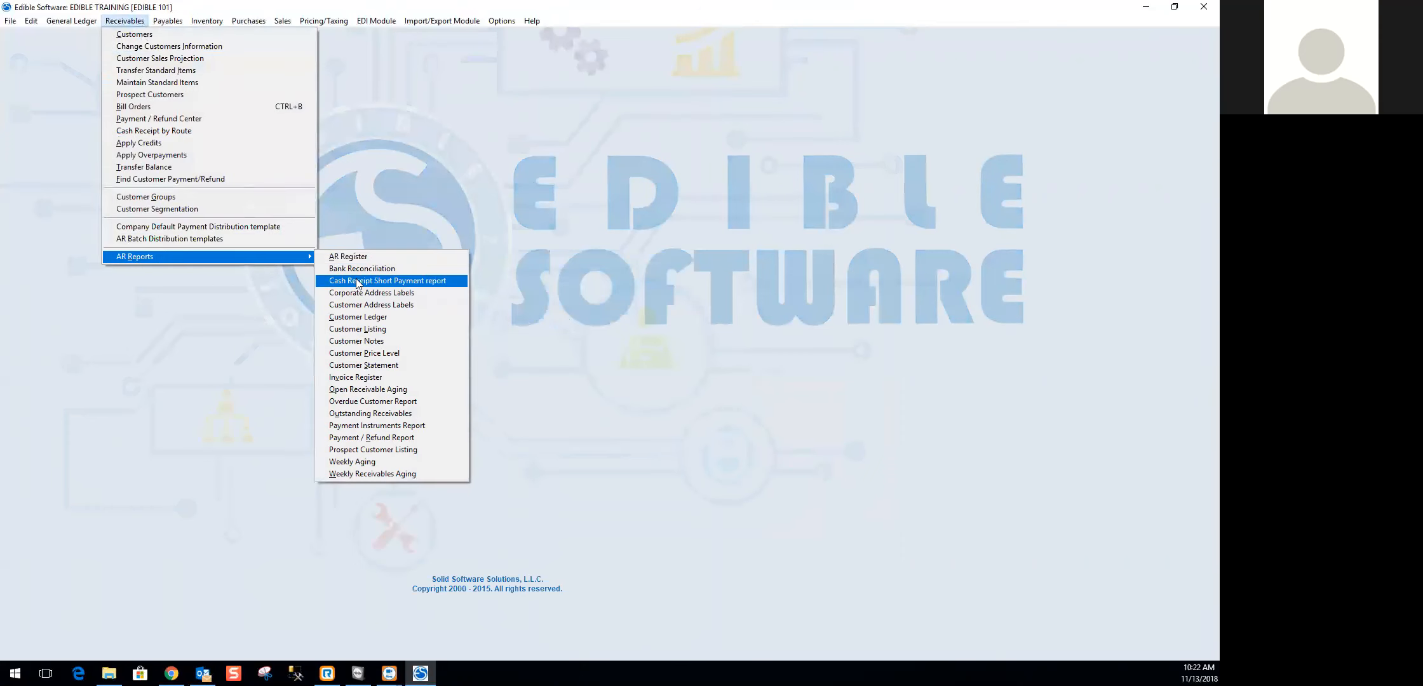
left_click(353, 391)
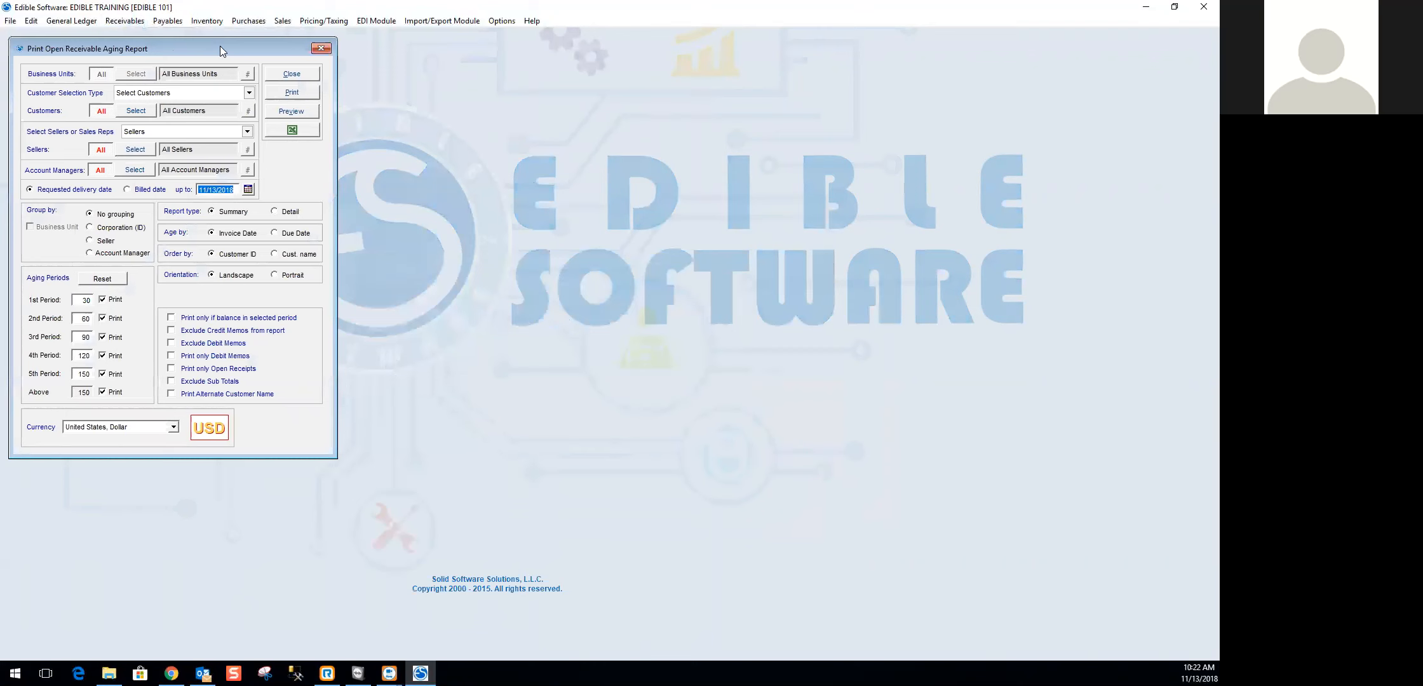
left_click_drag(220, 46, 560, 77)
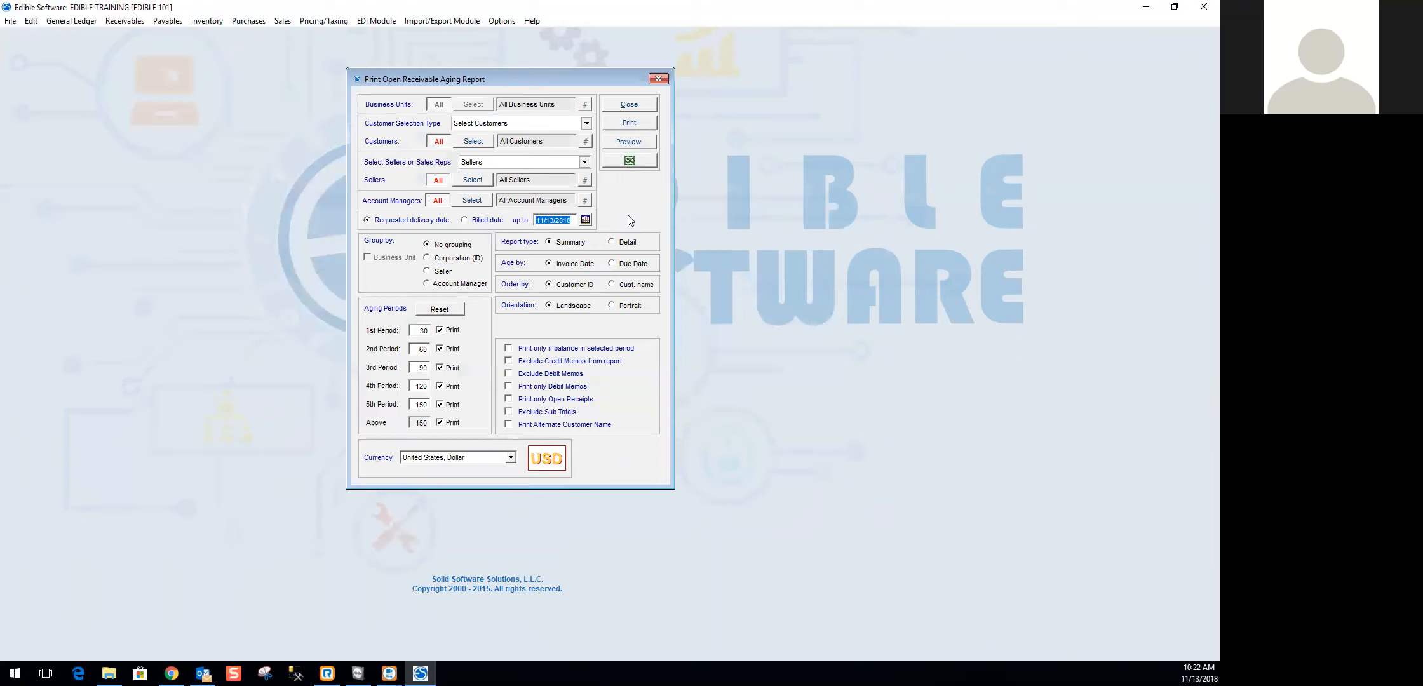
left_click_drag(536, 221, 582, 219)
type("10/31/2018")
key("Tab")
- Preview the summary aging report in an enlarged window to review the customers' aging periods, and close the preview
left_click(631, 141)
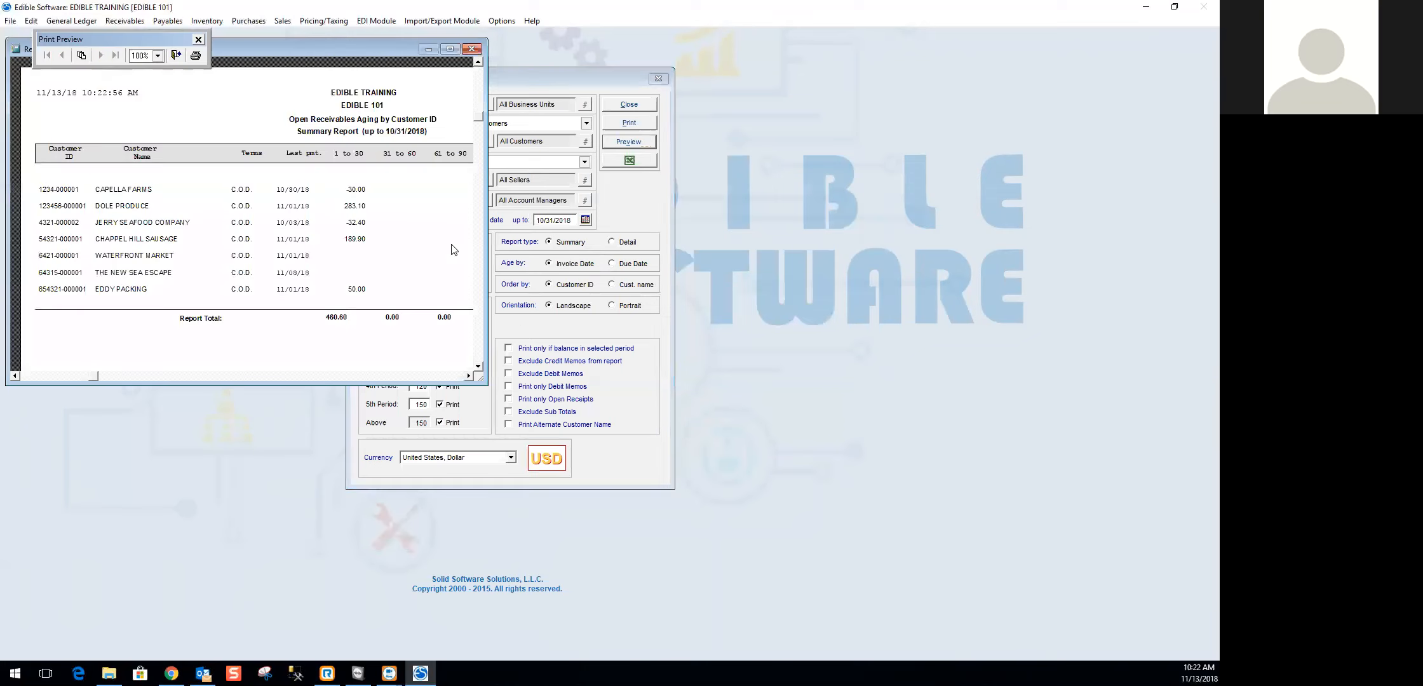
left_click_drag(480, 381, 859, 499)
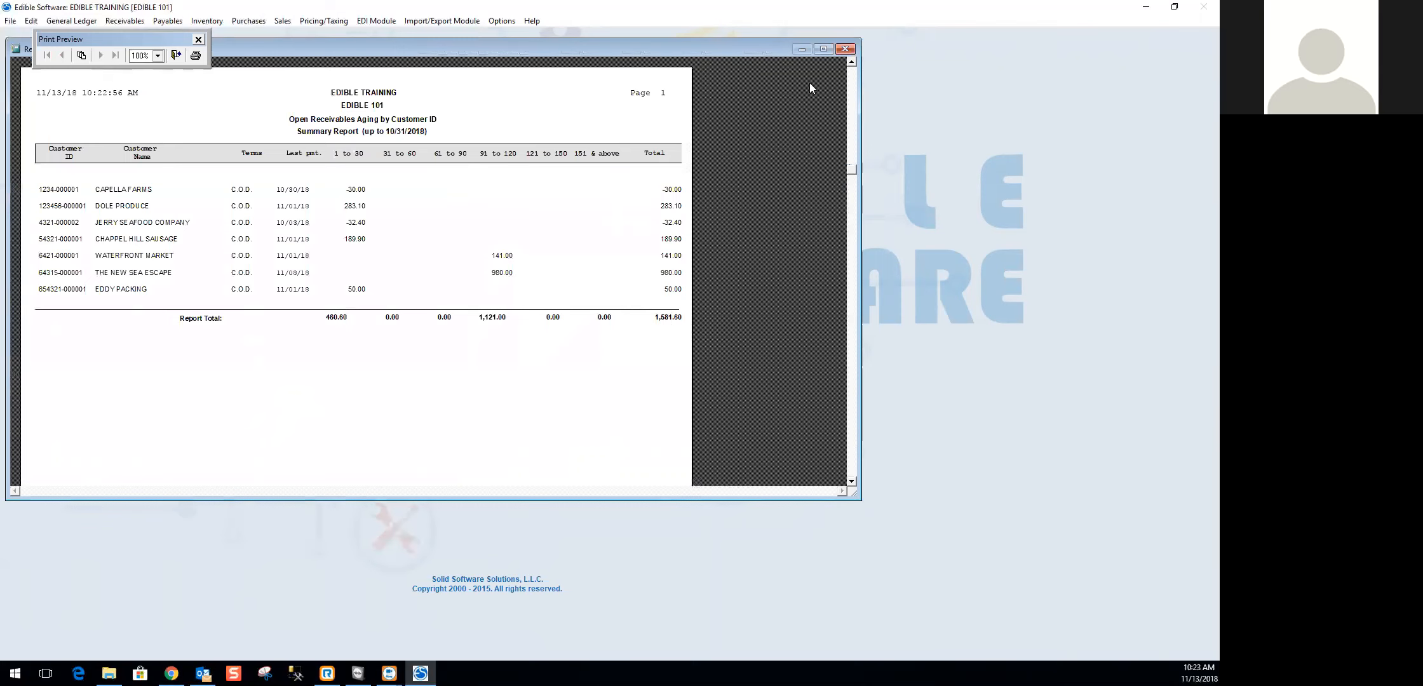
left_click(845, 49)
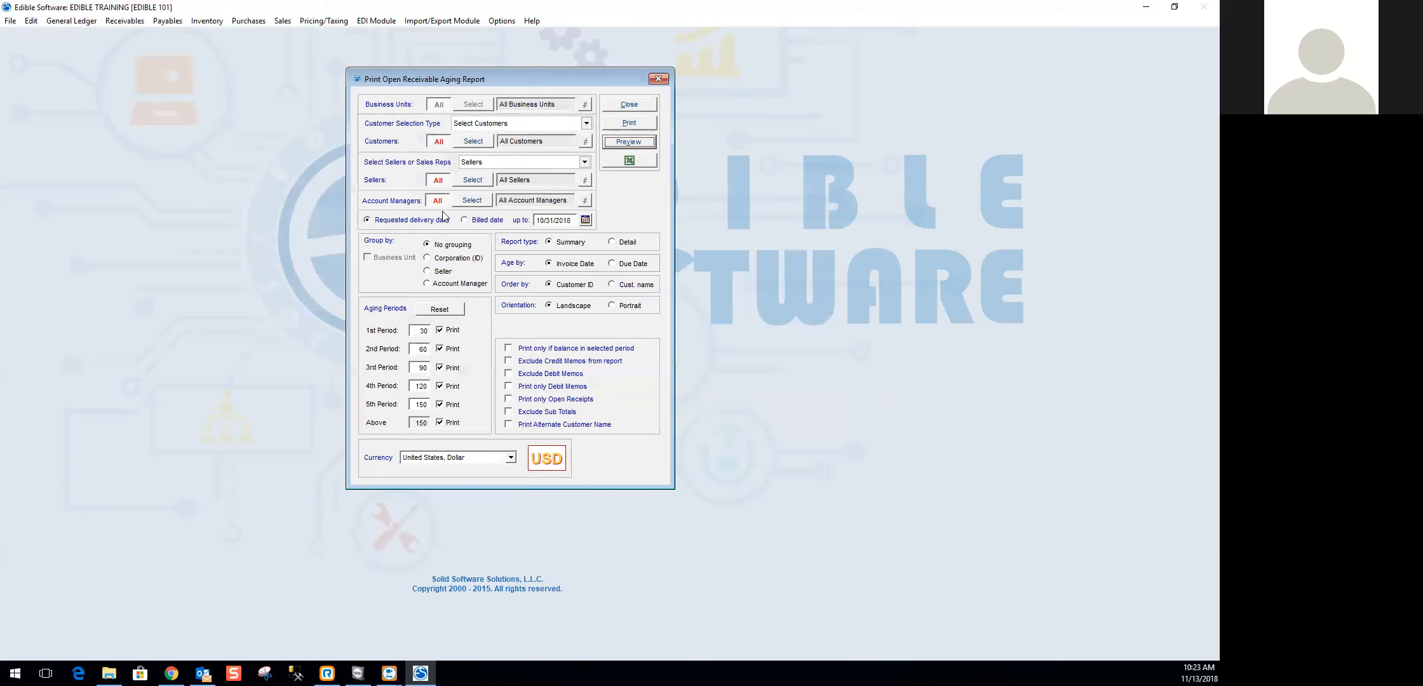
- Try the Billed date basis, return to Requested delivery date, and preview the Summary report again in an enlarged window before closing it
left_click(487, 221)
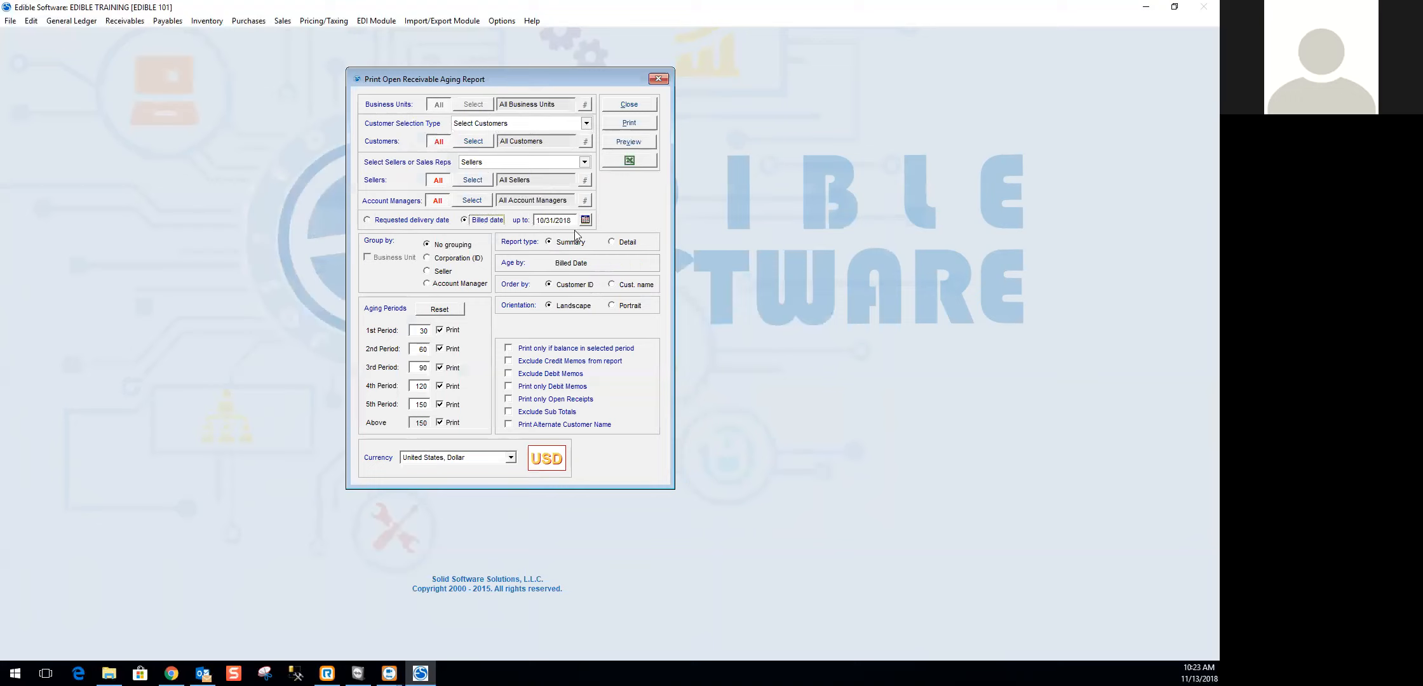
left_click(401, 220)
left_click(570, 247)
left_click(618, 140)
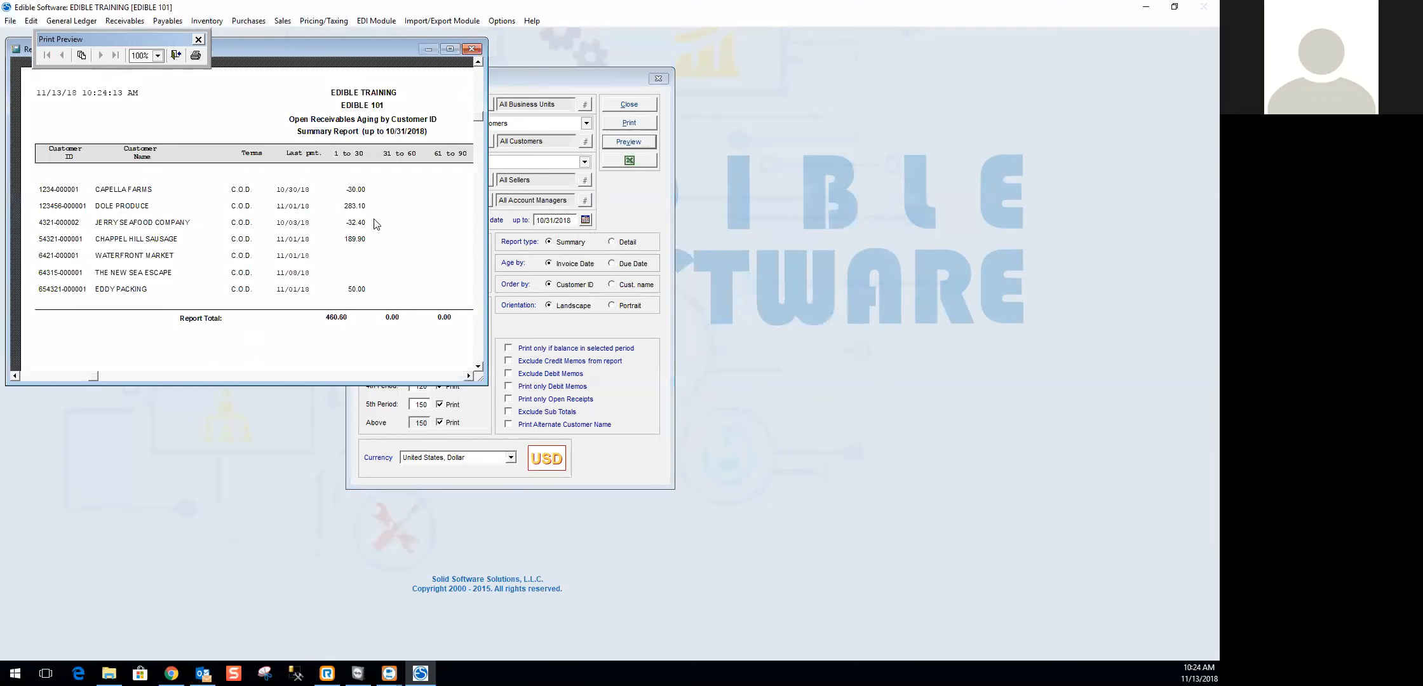
left_click_drag(481, 382, 929, 527)
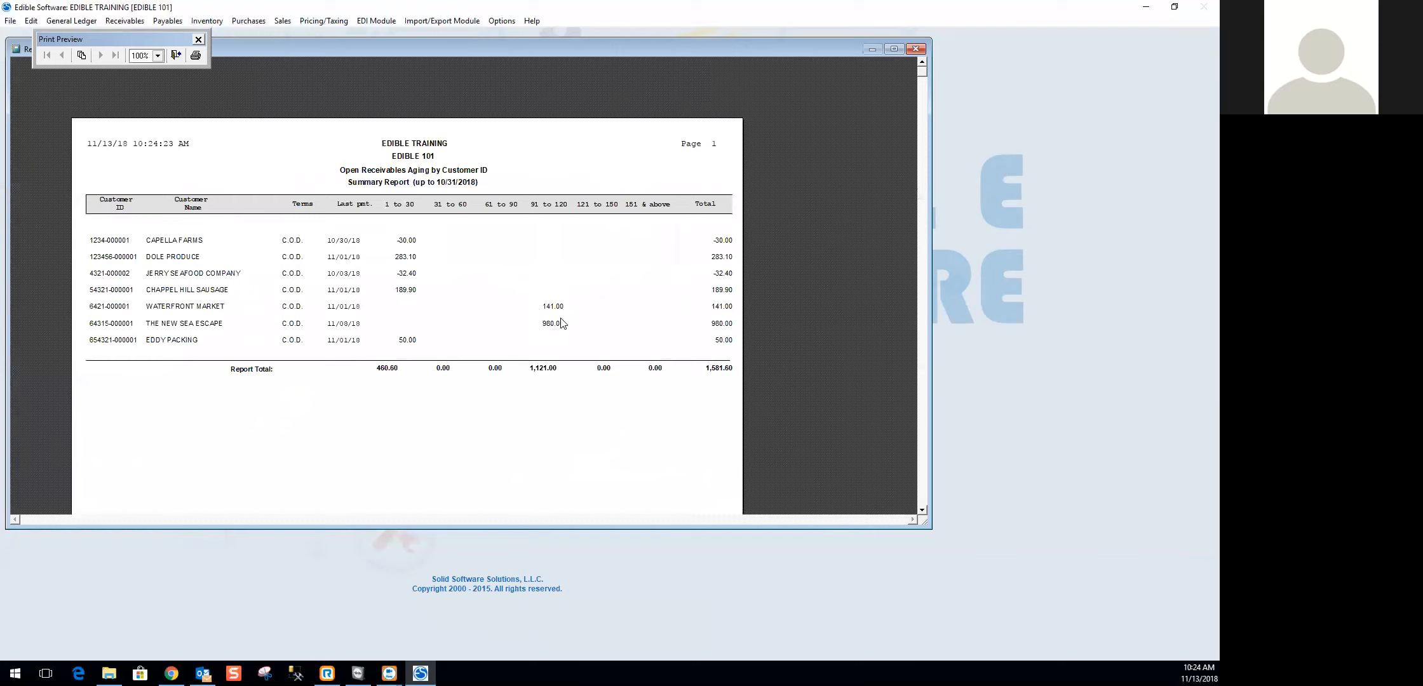
left_click(916, 49)
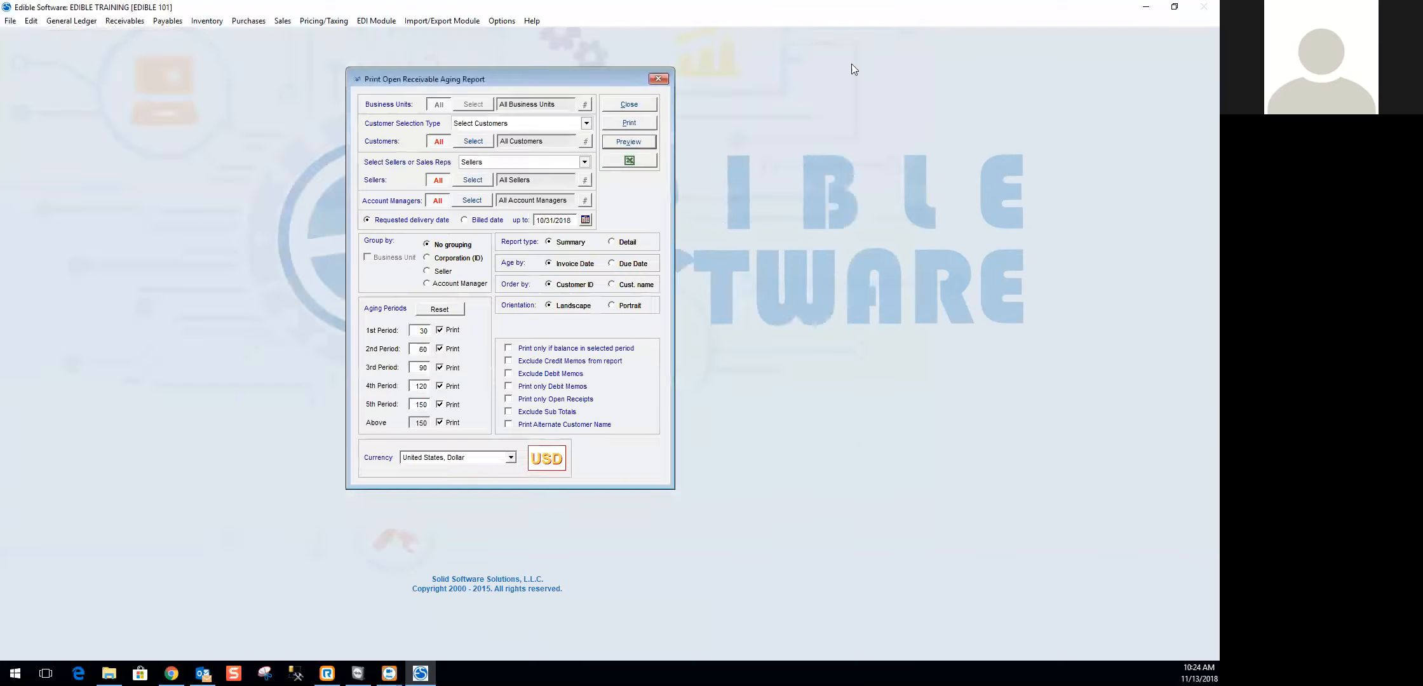
- Switch the aging report type to Detail and preview it in a maximized window
left_click(627, 243)
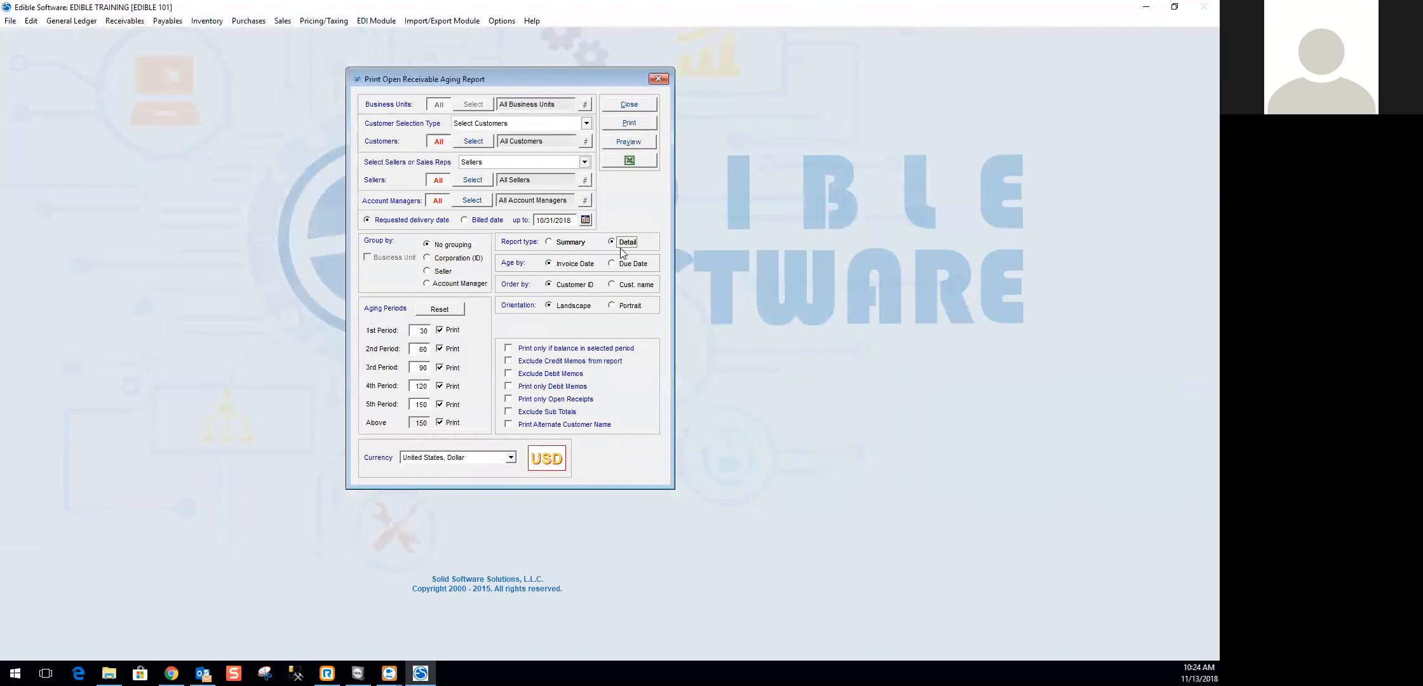
left_click(635, 145)
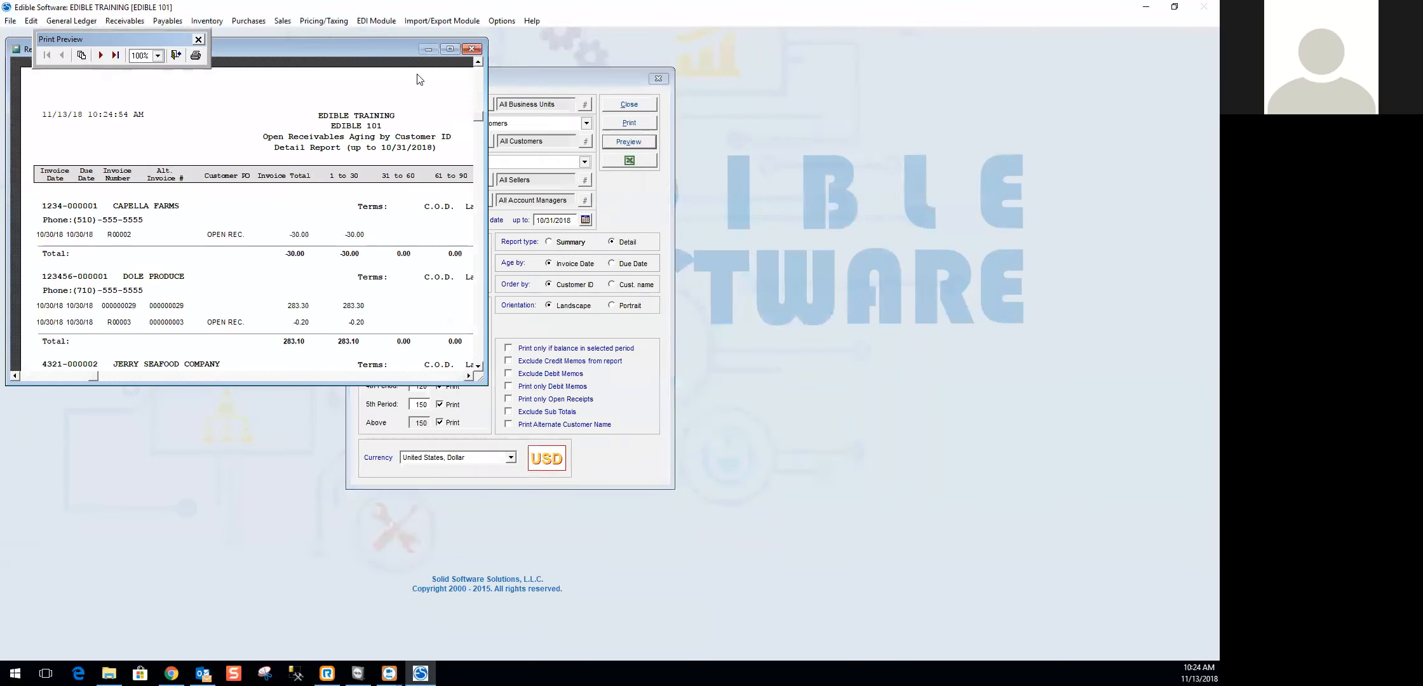
left_click(451, 49)
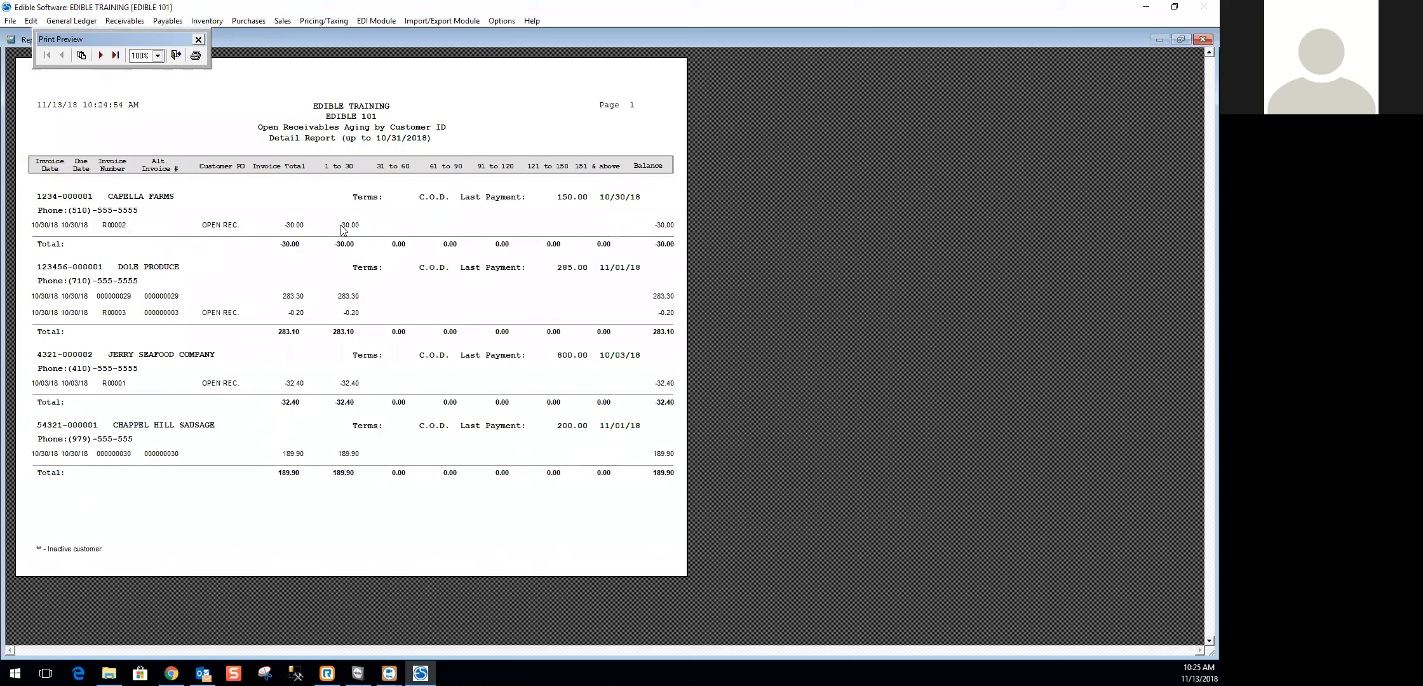
- Review the second page of the detail aging report, close the preview, and close the Open Receivable Aging window
left_click(100, 55)
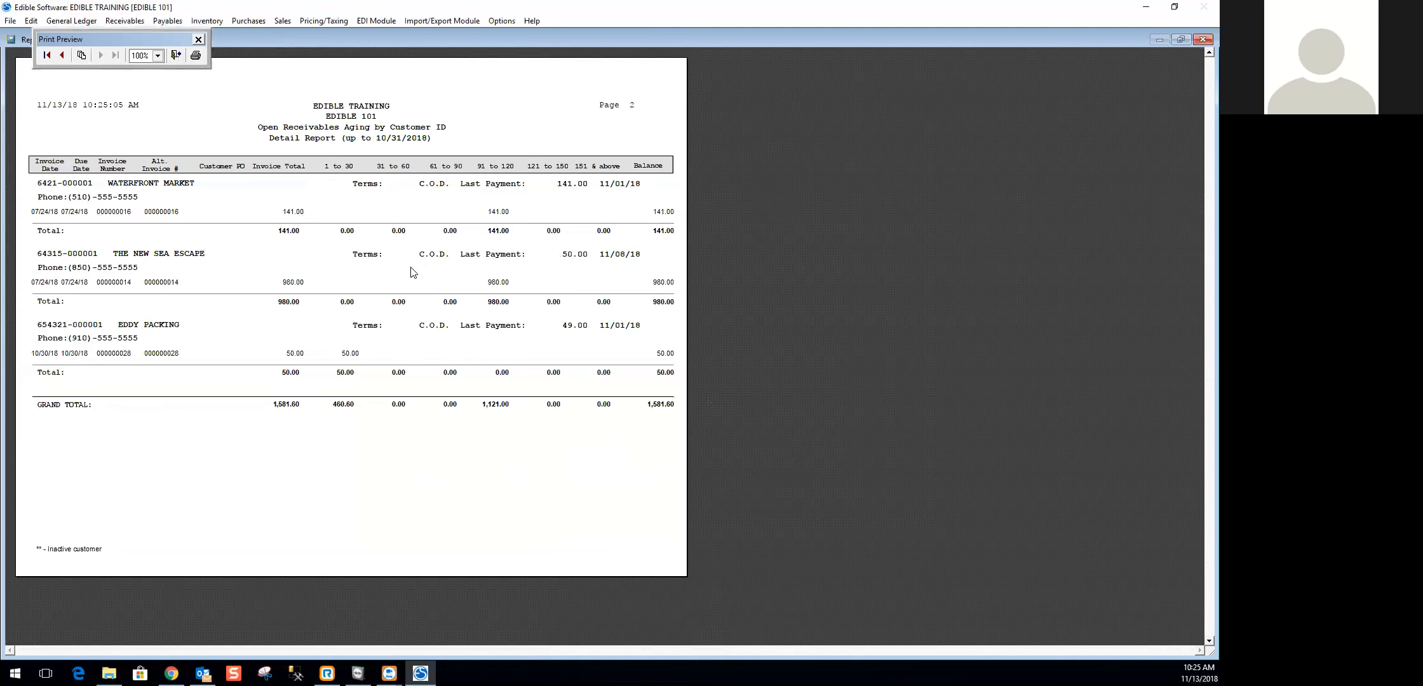
left_click(176, 56)
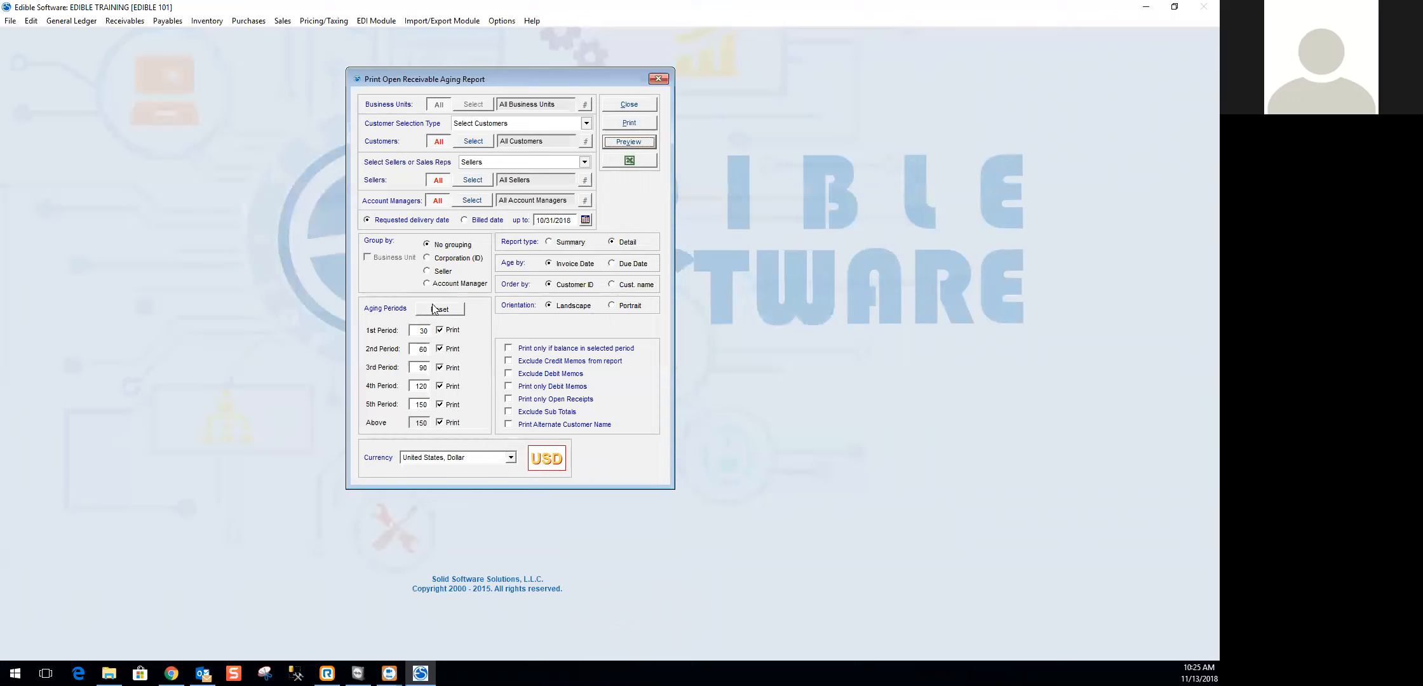
left_click(416, 331)
left_click(629, 105)
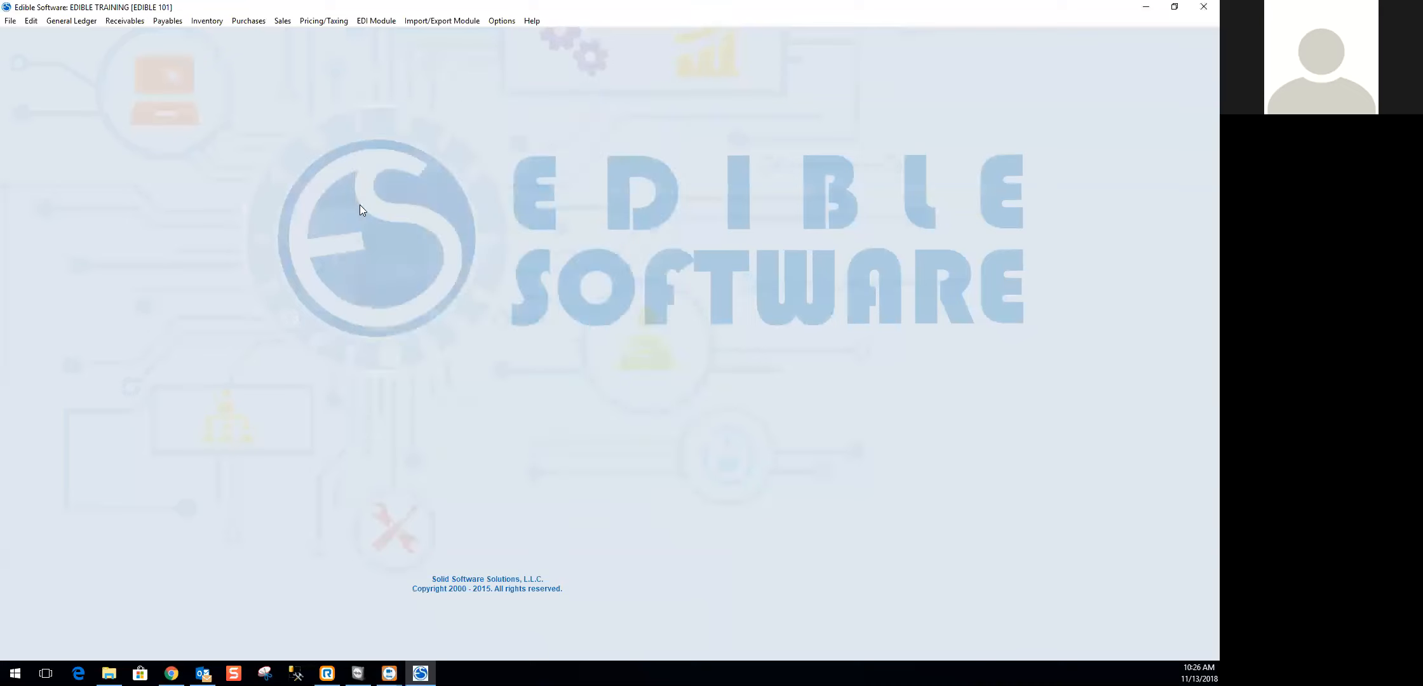
- Open the Outstanding Receivables report and set its up-to date to 10/31/2018
left_click(132, 21)
mouse_move(160, 255)
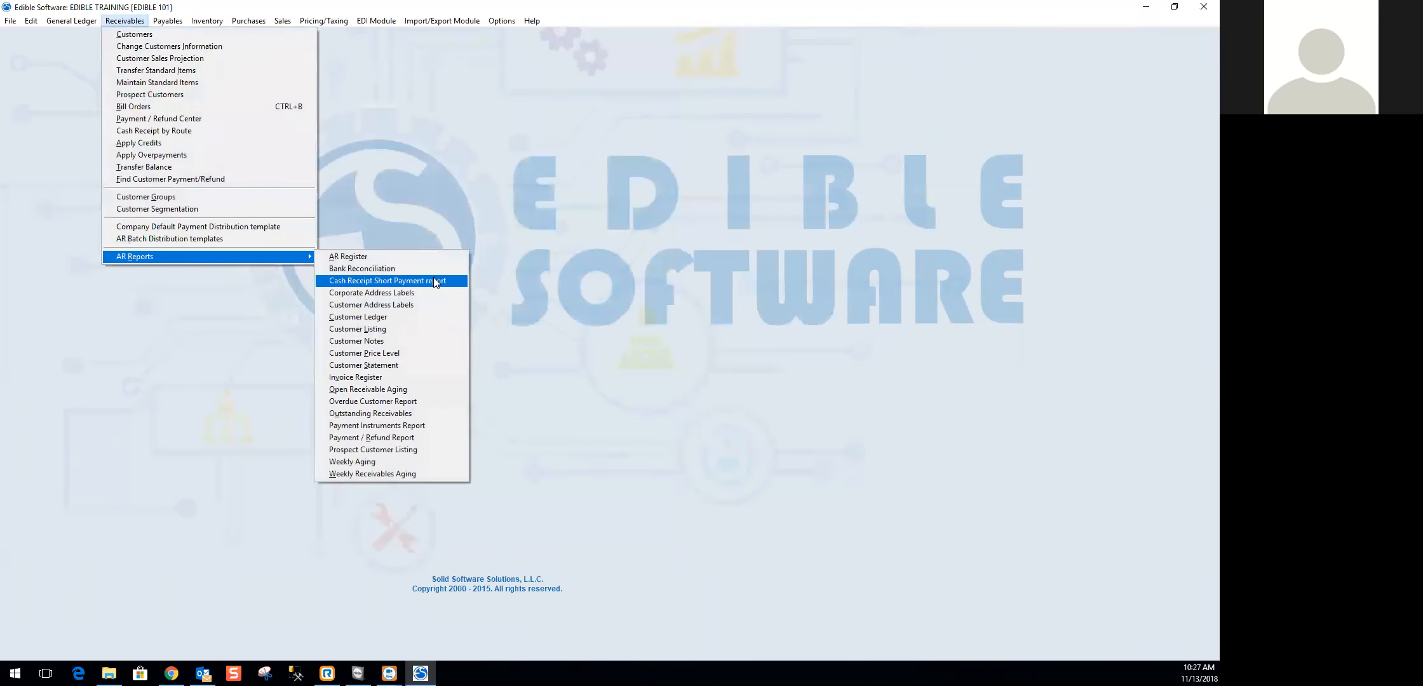
left_click(366, 413)
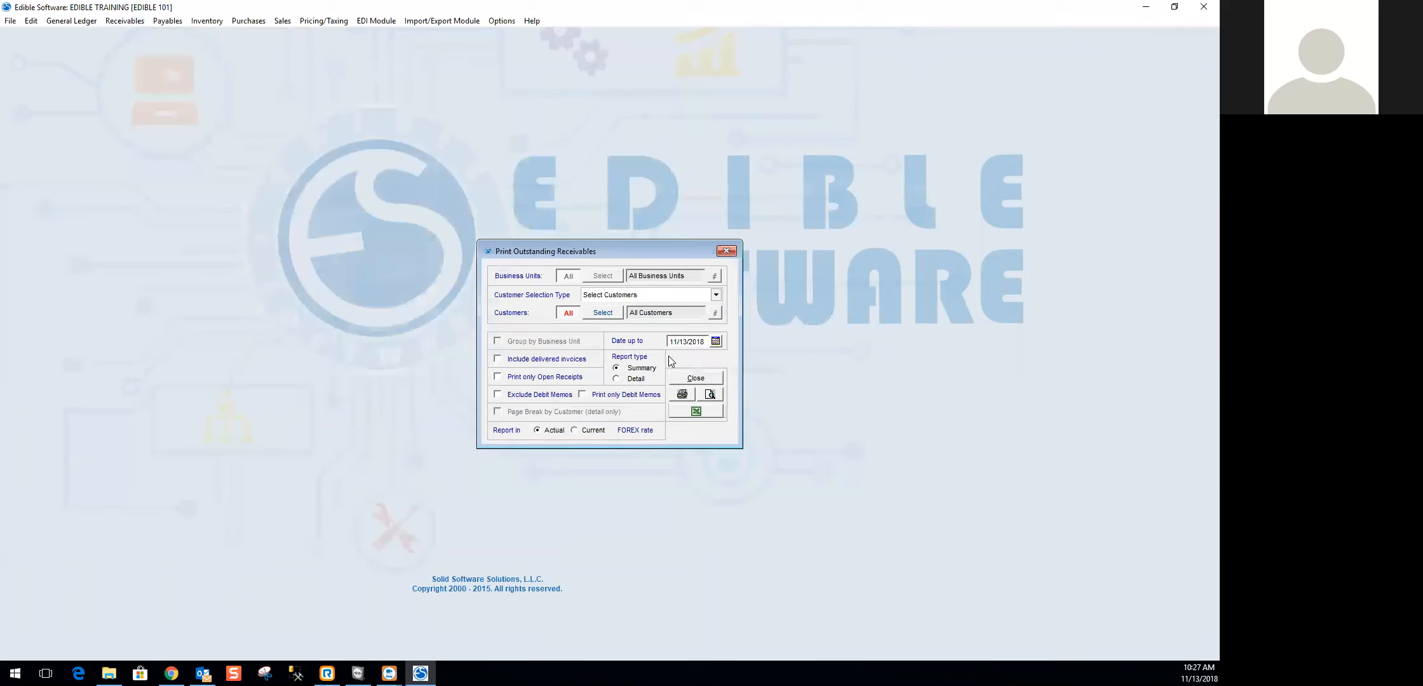
left_click_drag(702, 339, 651, 344)
type("11/30/2018")
key("Tab")
left_click(706, 343)
type("10/31/2018")
key("Tab")
- Preview the Summary outstanding receivables report in a maximized window to review customer balances, and close the preview
left_click(712, 394)
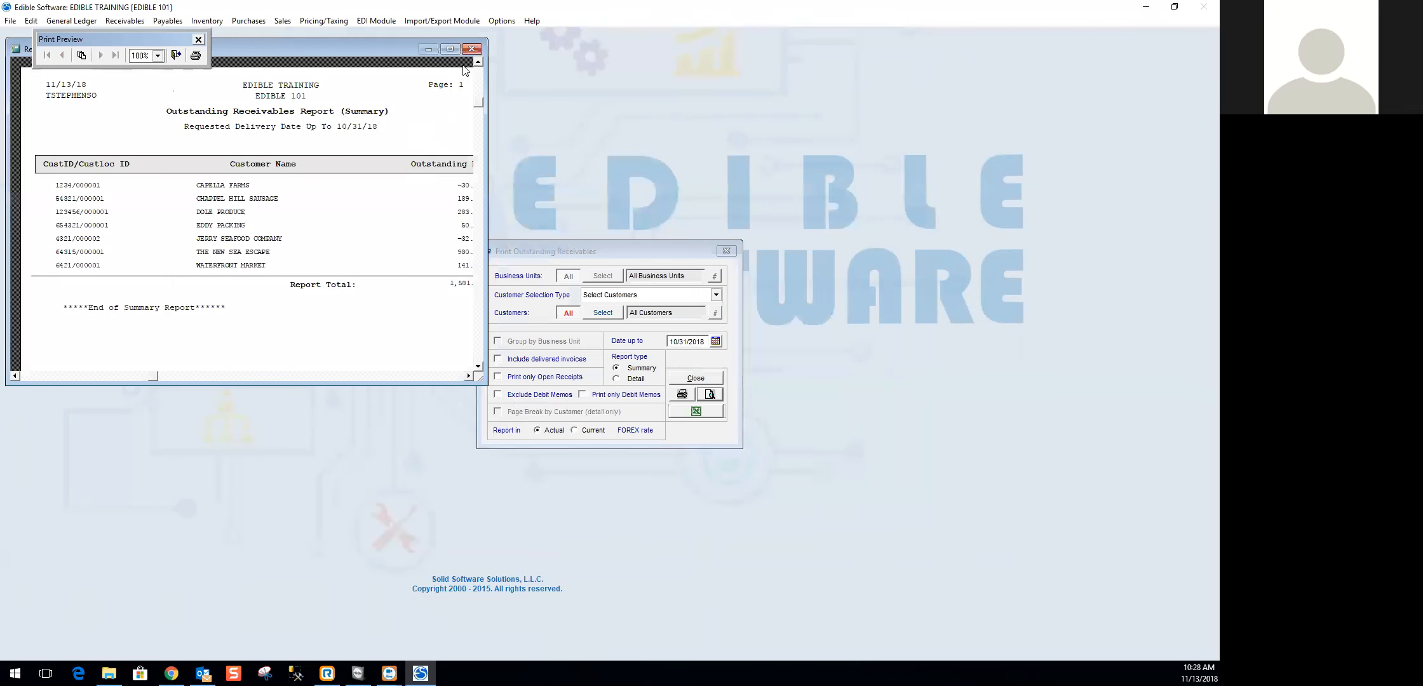
left_click(452, 51)
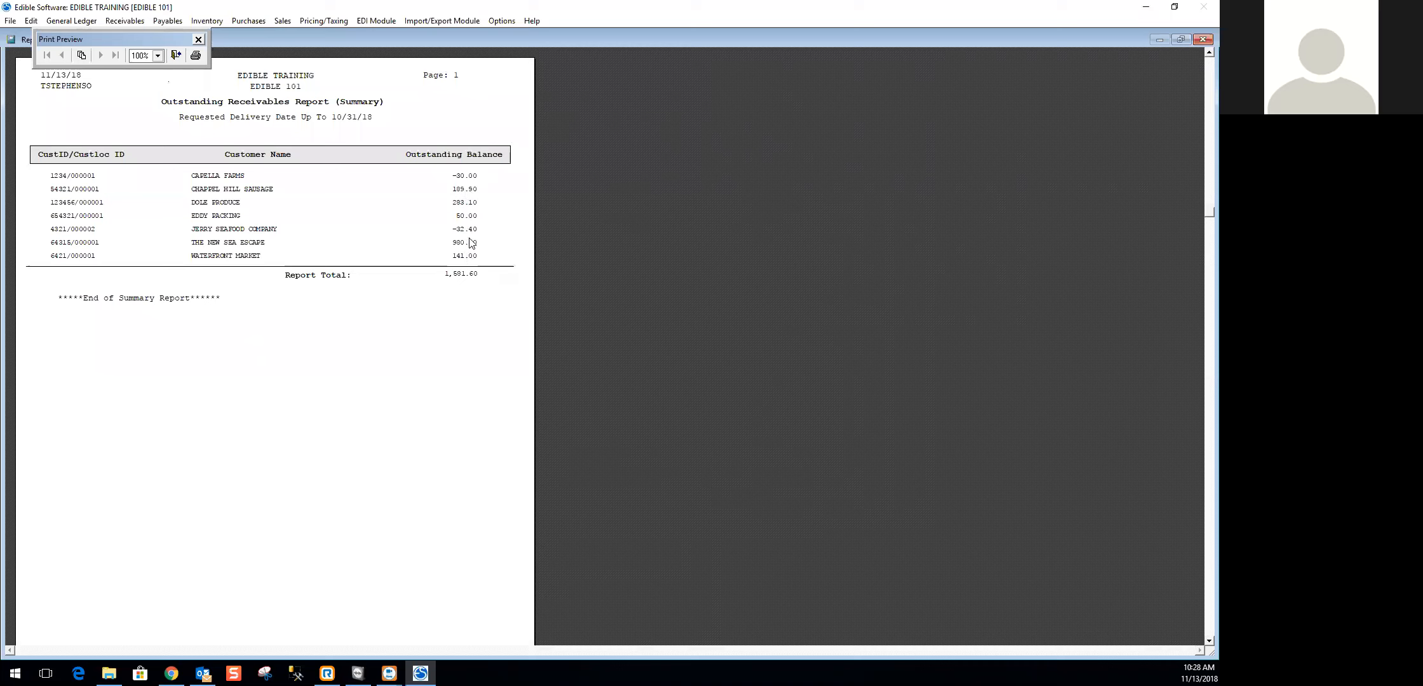
left_click(179, 57)
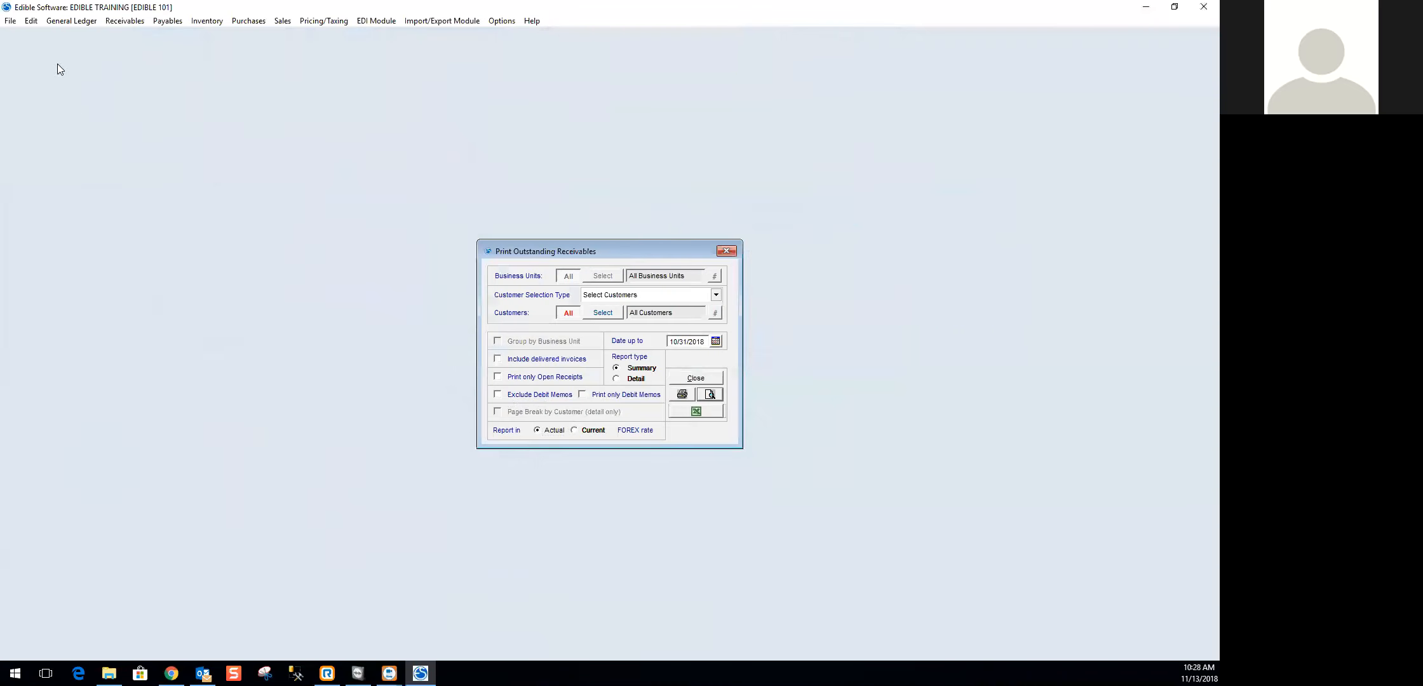
- Switch the outstanding receivables report to Detail, preview the invoices per customer in an enlarged window, and close the preview
left_click(634, 378)
left_click(714, 399)
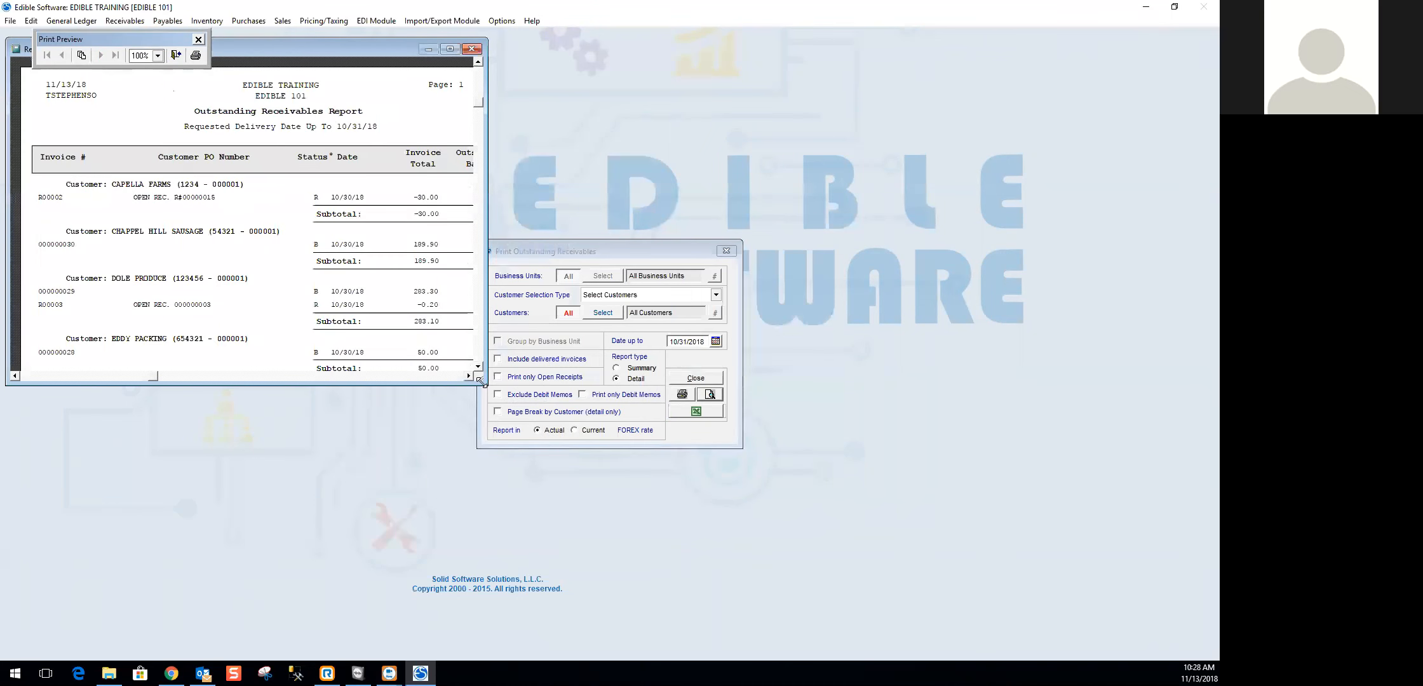
left_click_drag(480, 381, 648, 589)
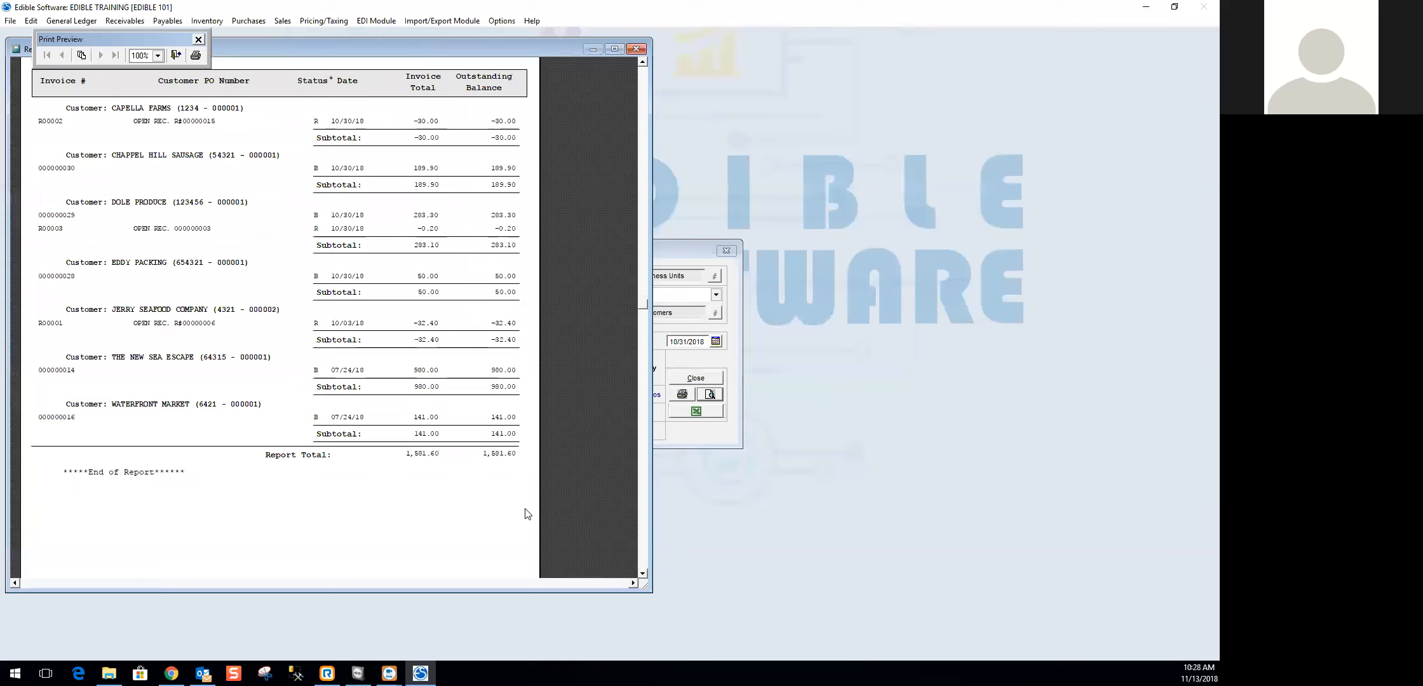
scroll(534, 364, "down", 1)
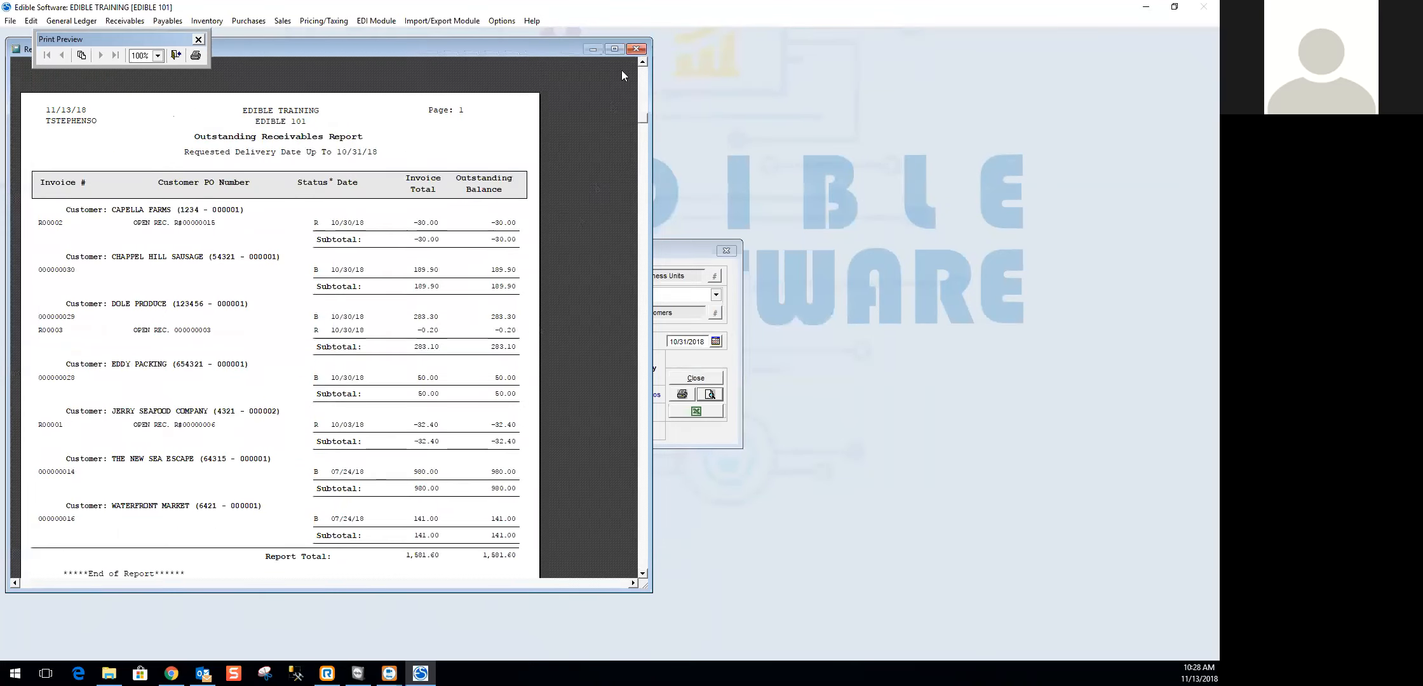
left_click(635, 49)
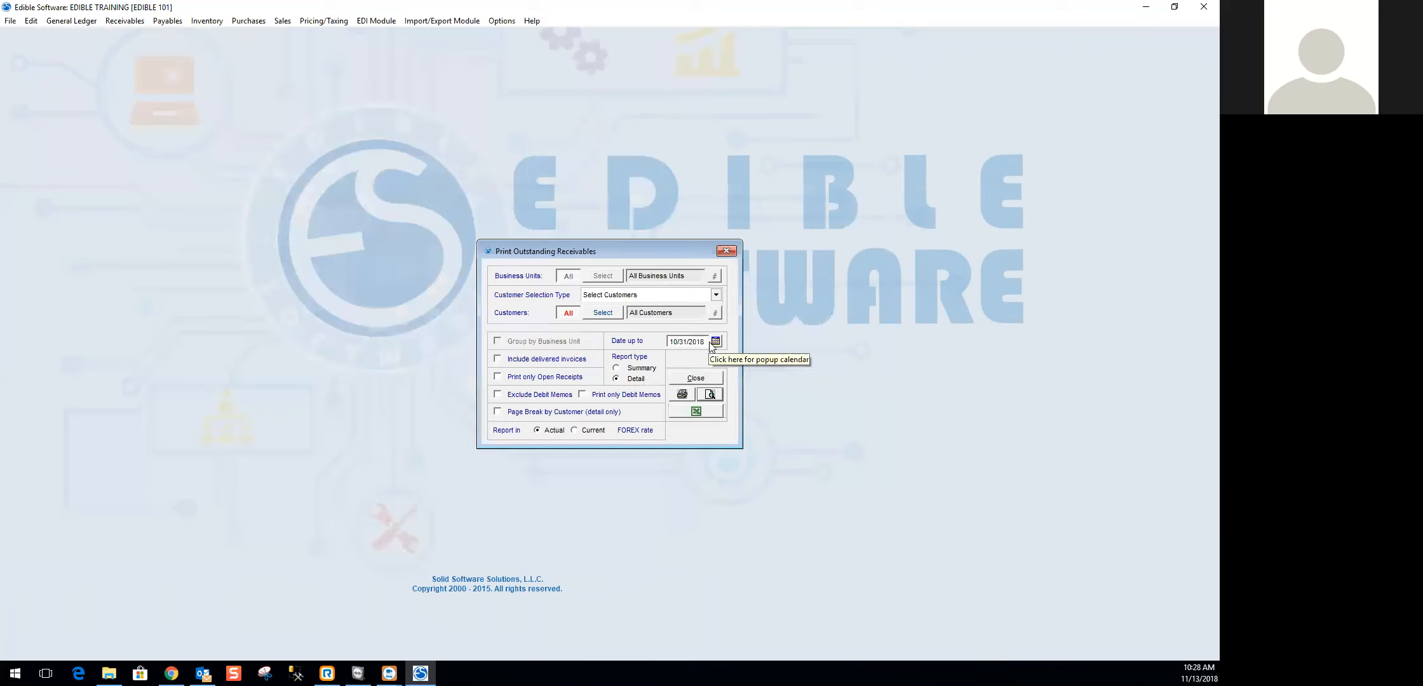
- Return the outstanding receivables report to Summary, preview it once more, and close both the preview and the report window
left_click(642, 371)
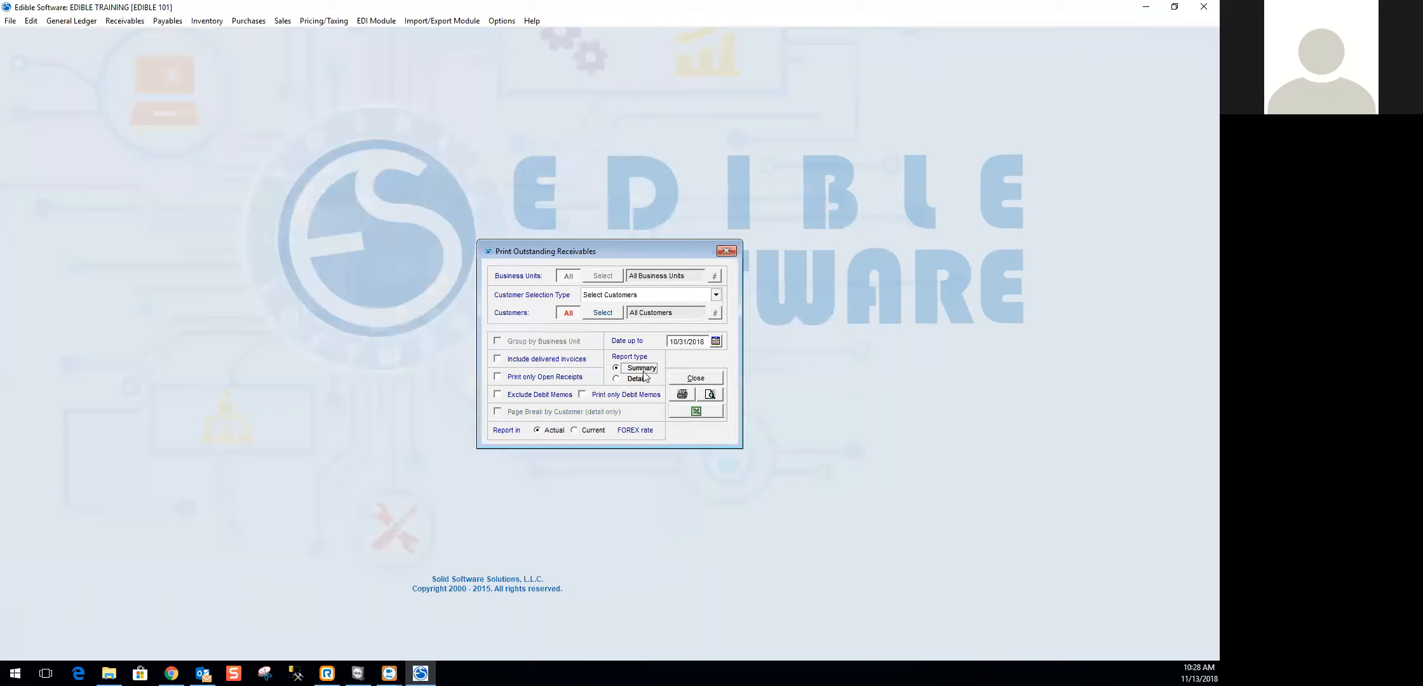
left_click(710, 395)
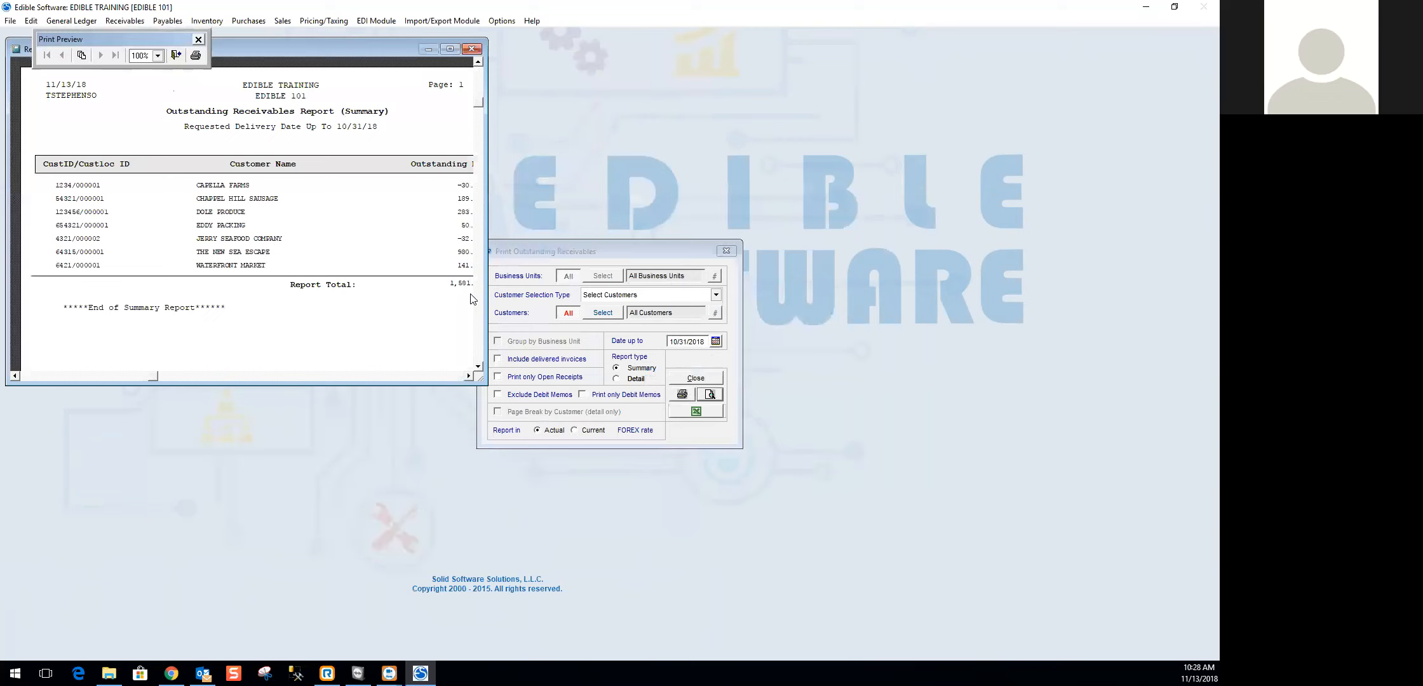
left_click_drag(481, 379, 503, 409)
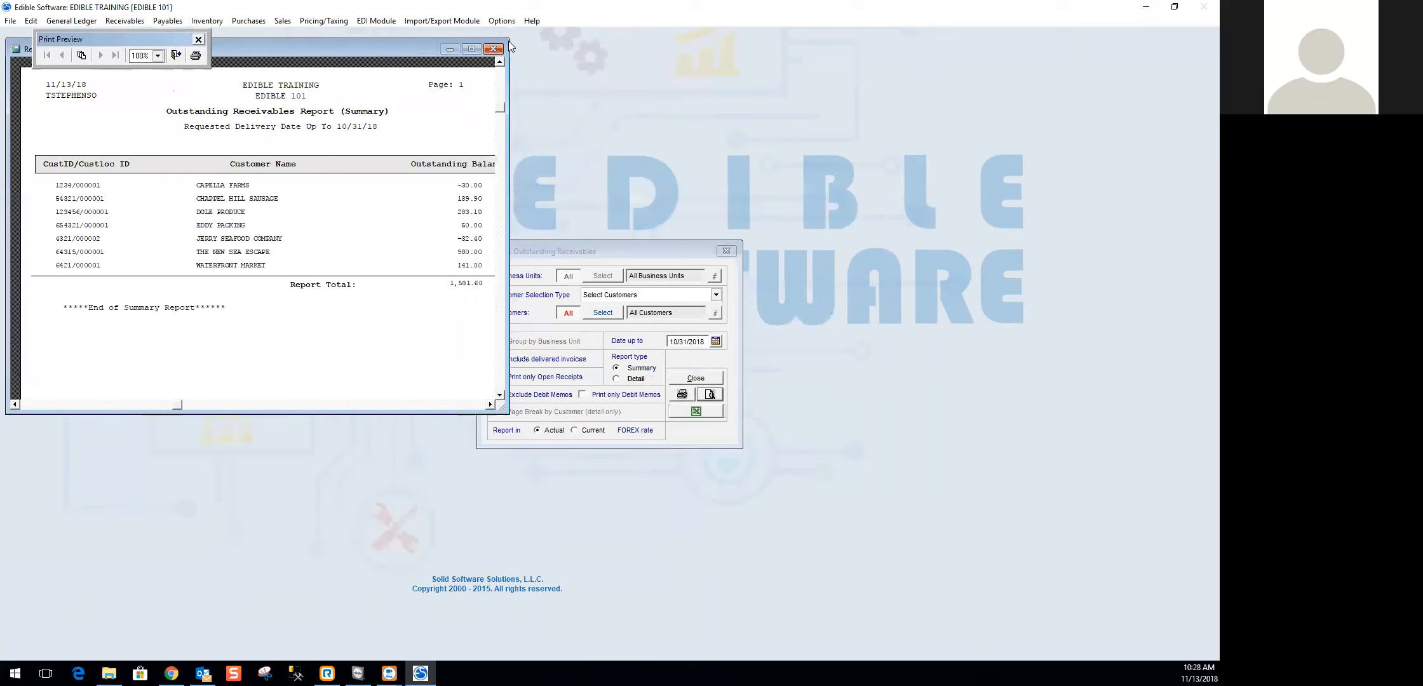
left_click(493, 49)
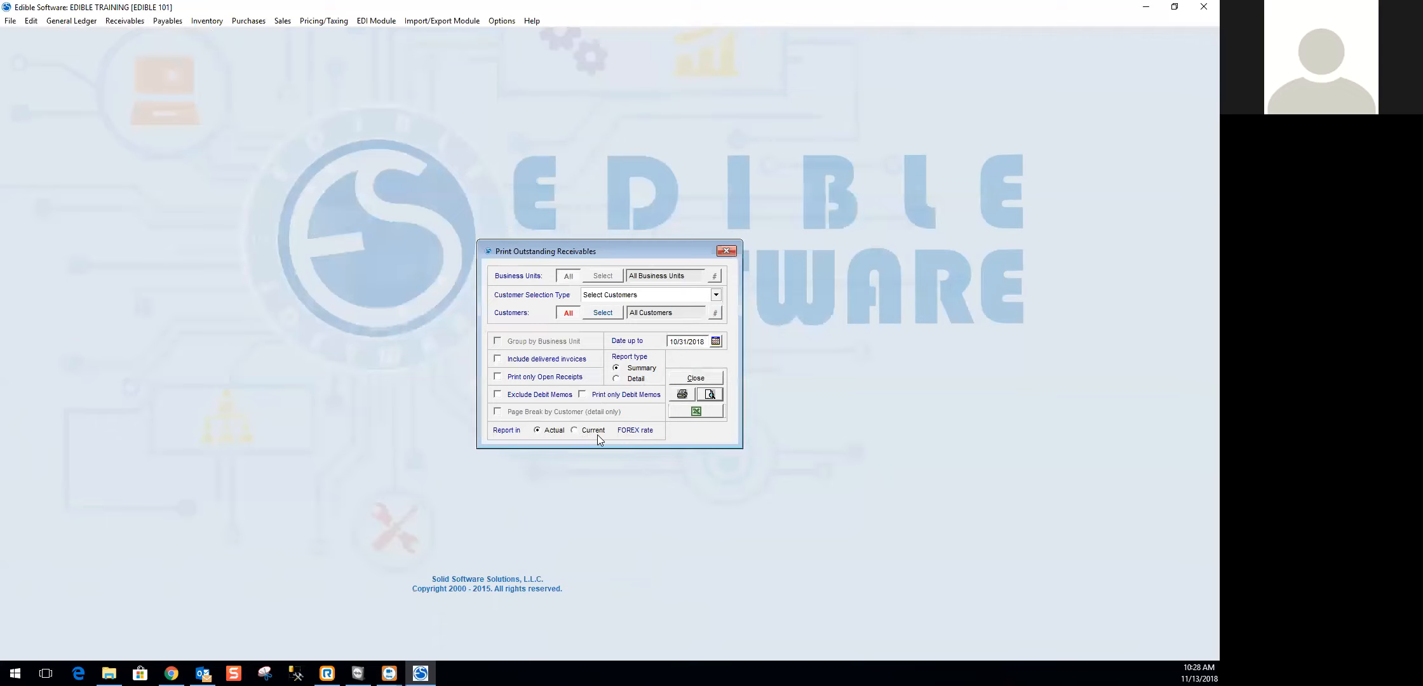
left_click(697, 379)
- Open the Overdue Customer Report, move its window toward the middle of the workspace, and set the requested delivery and apply date to 10/31/2018
left_click(124, 20)
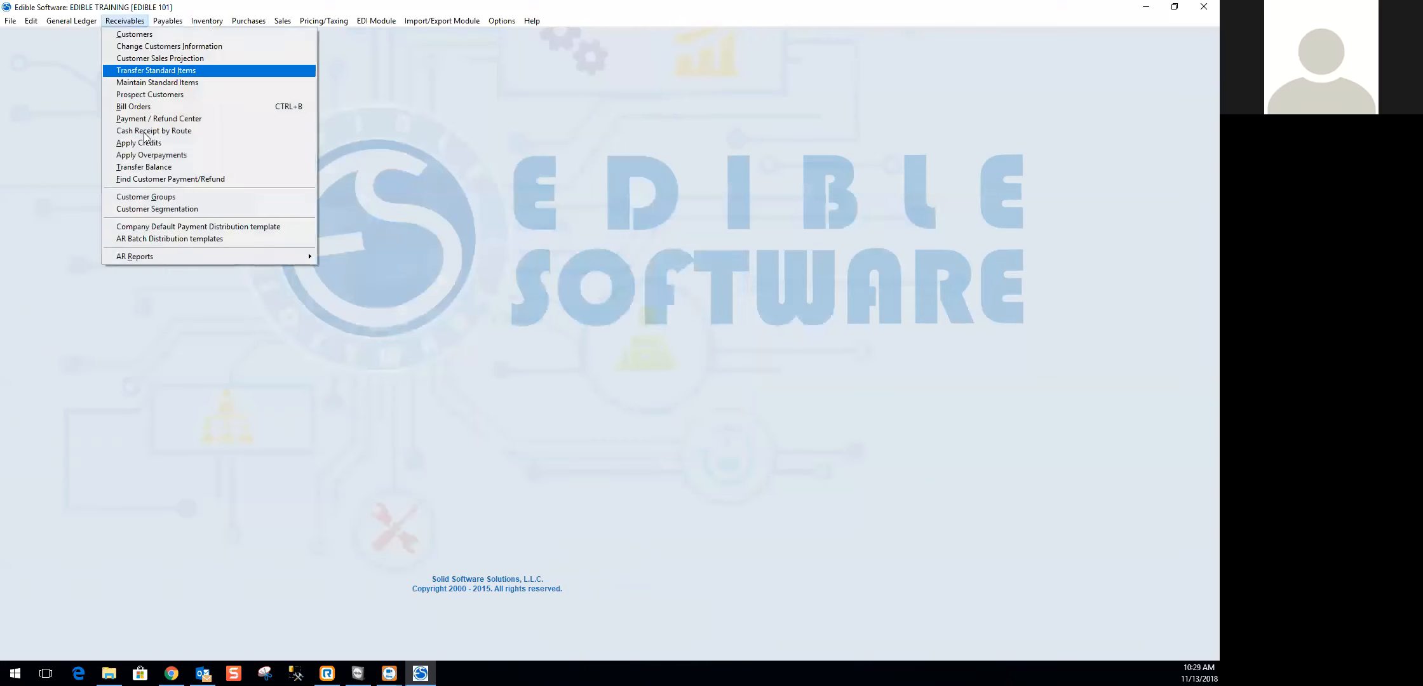
mouse_move(151, 258)
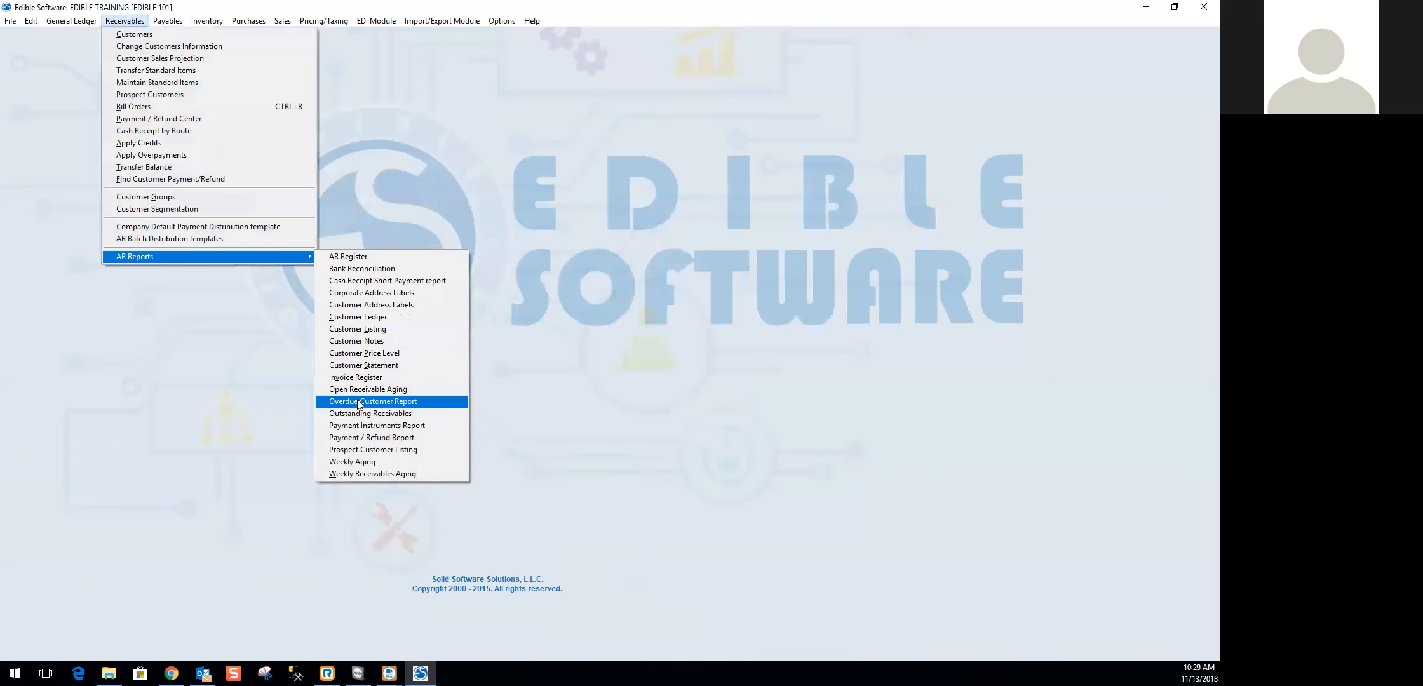
left_click(405, 404)
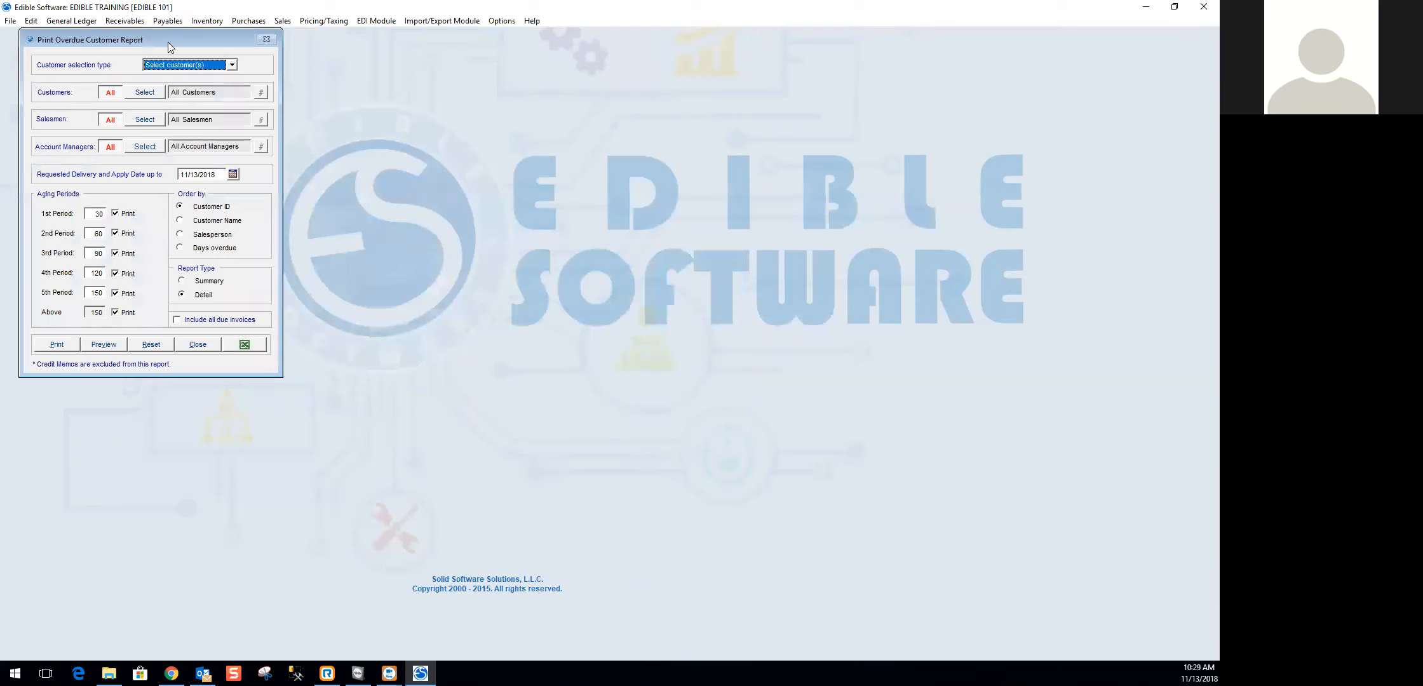
left_click_drag(168, 42, 323, 137)
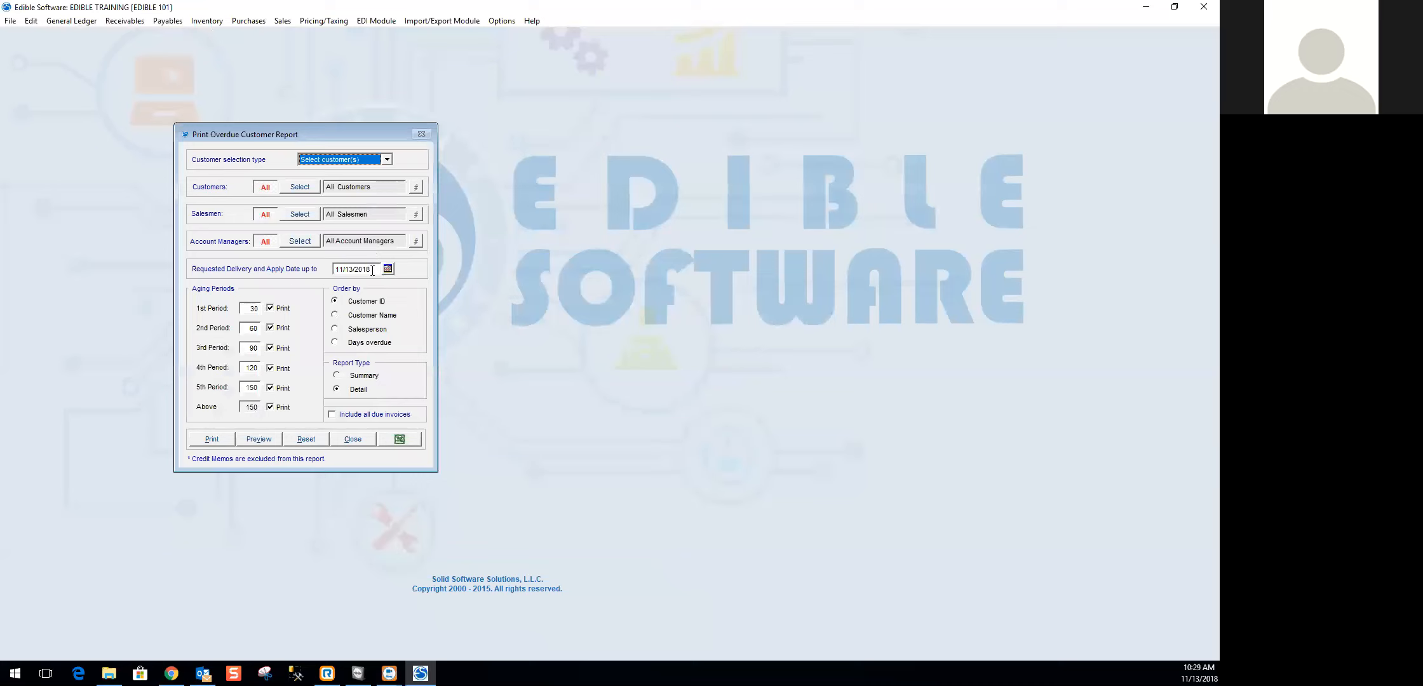
left_click_drag(371, 270, 327, 270)
type("10/31/2018")
key("Tab")
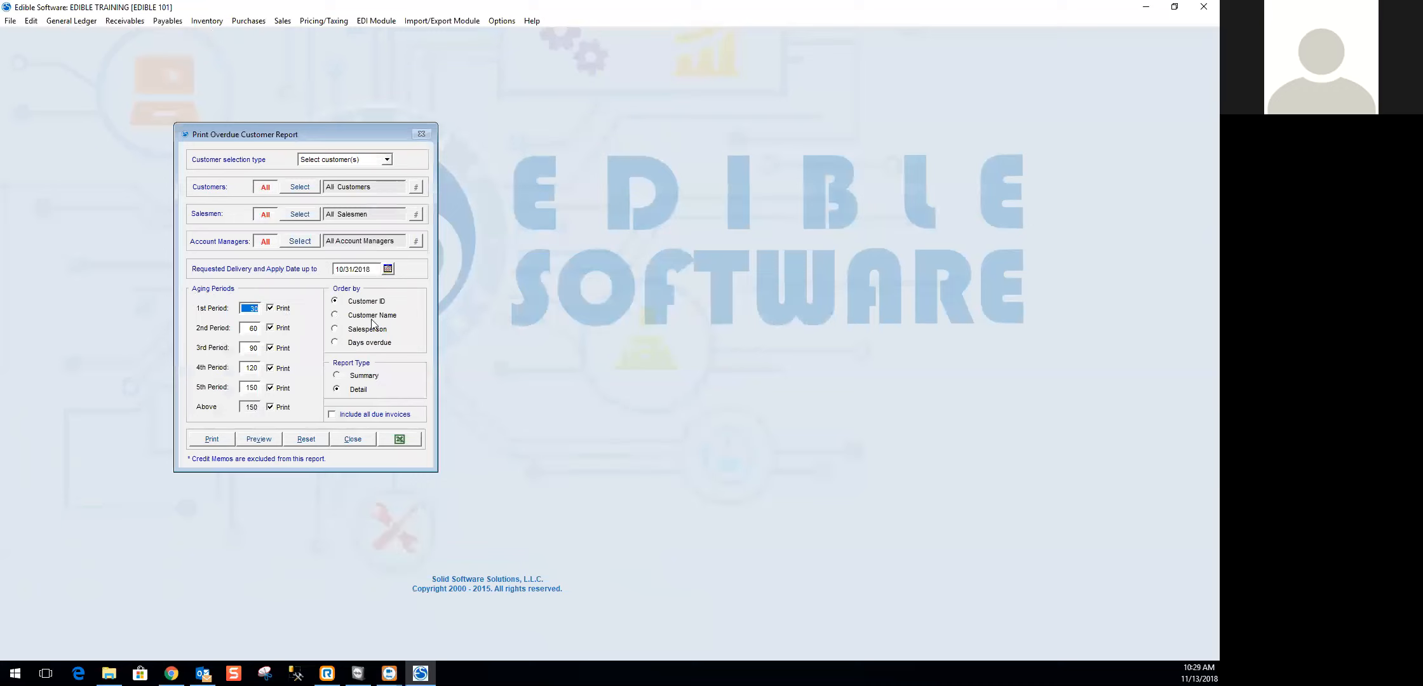
- Set the overdue customer report type to Summary, preview it in a widened window, and close the preview
left_click(361, 378)
left_click(267, 440)
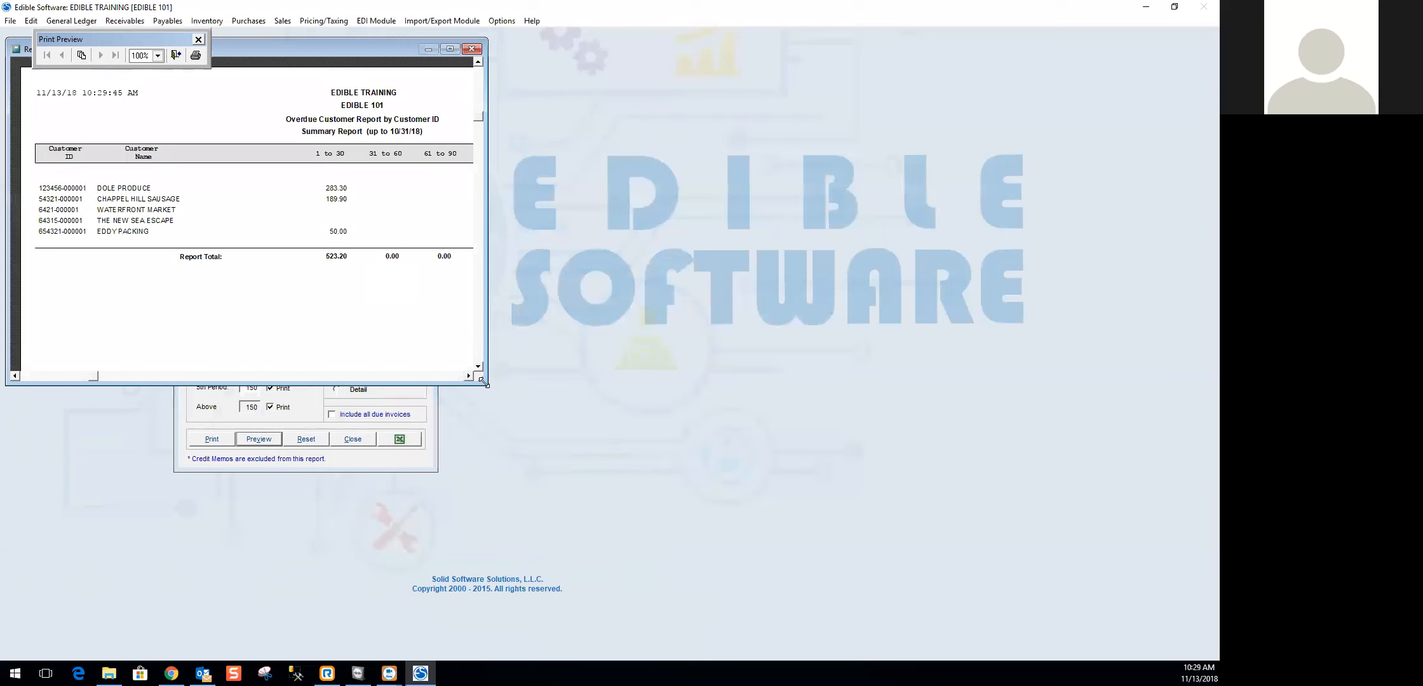
left_click_drag(484, 382, 810, 424)
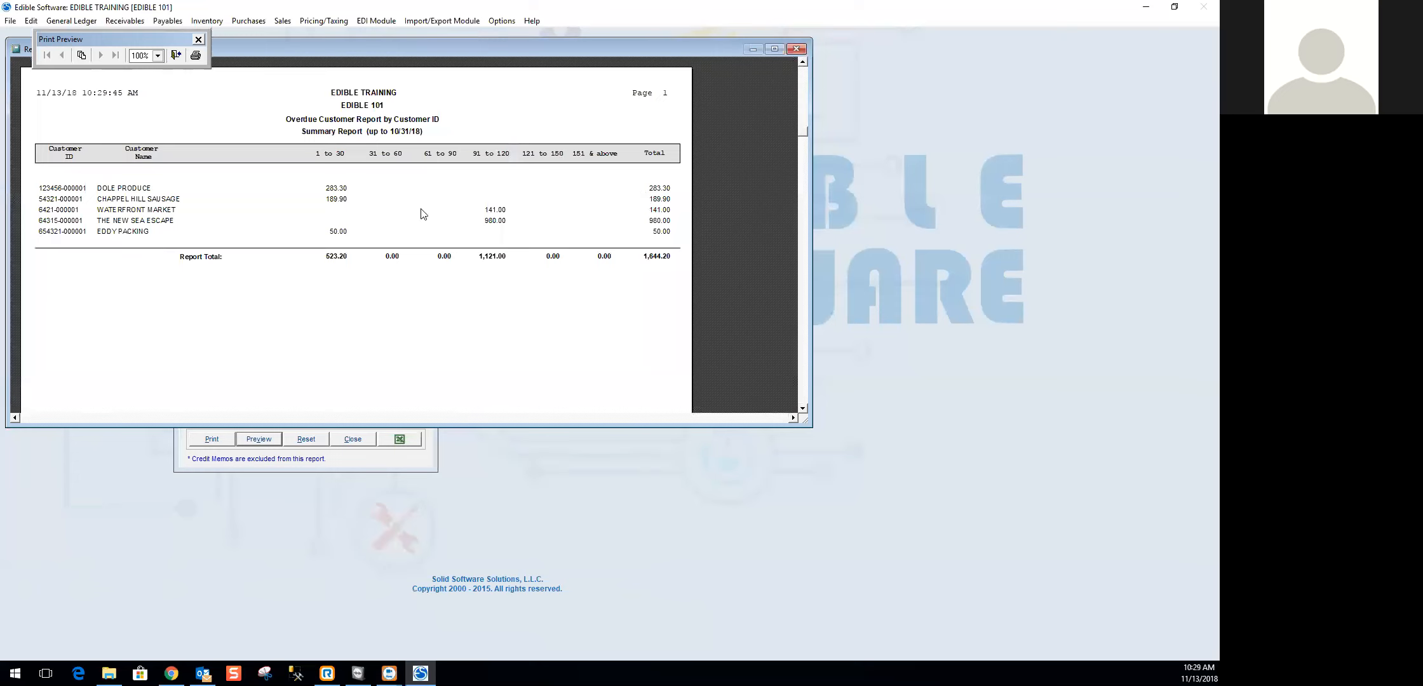
left_click(796, 50)
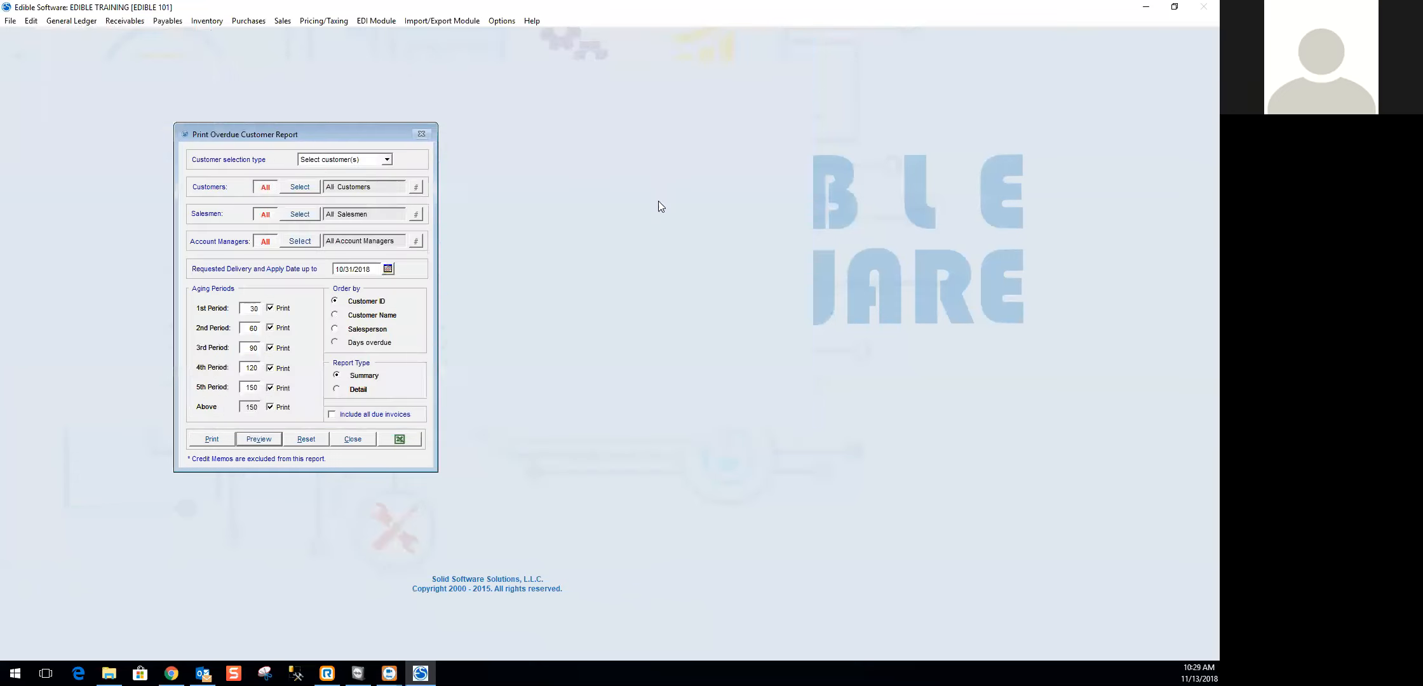
- Switch the overdue customer report to Detail, preview it in an enlarged window to review the overdue invoices, and close the preview
left_click(343, 390)
left_click(249, 440)
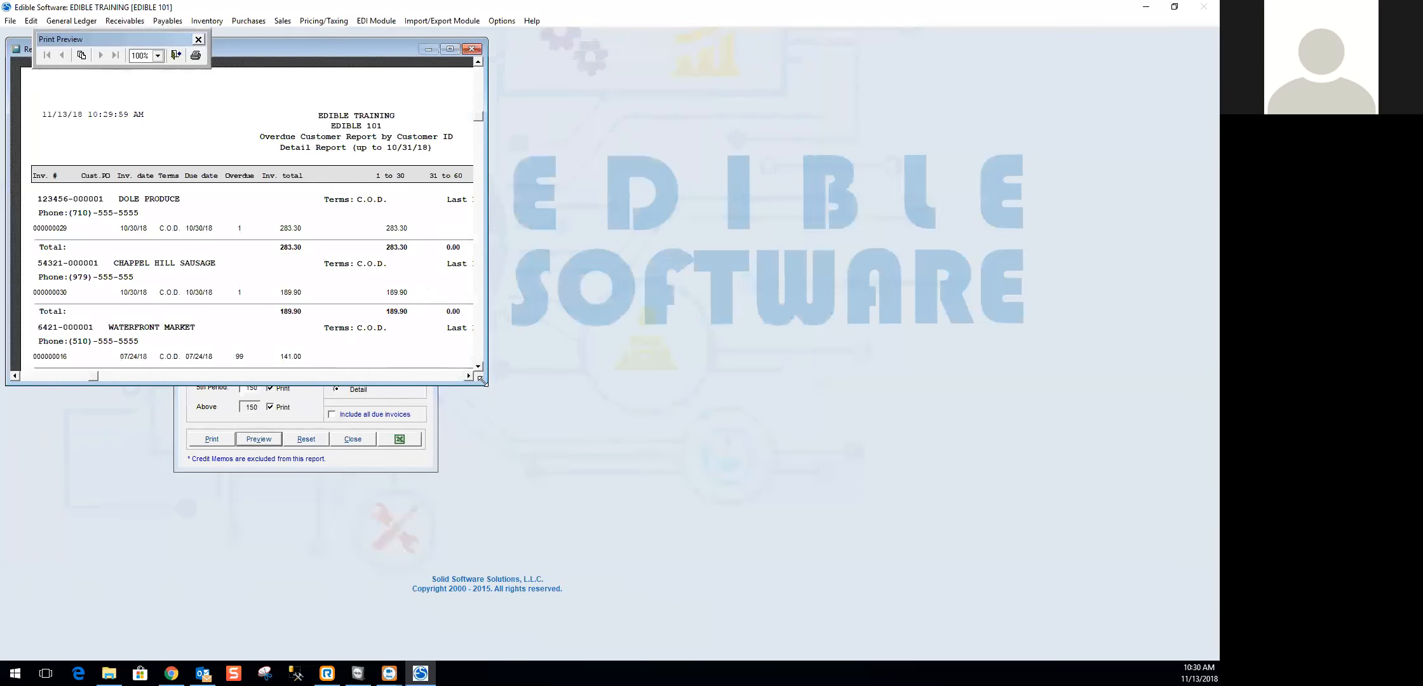
left_click_drag(482, 381, 823, 601)
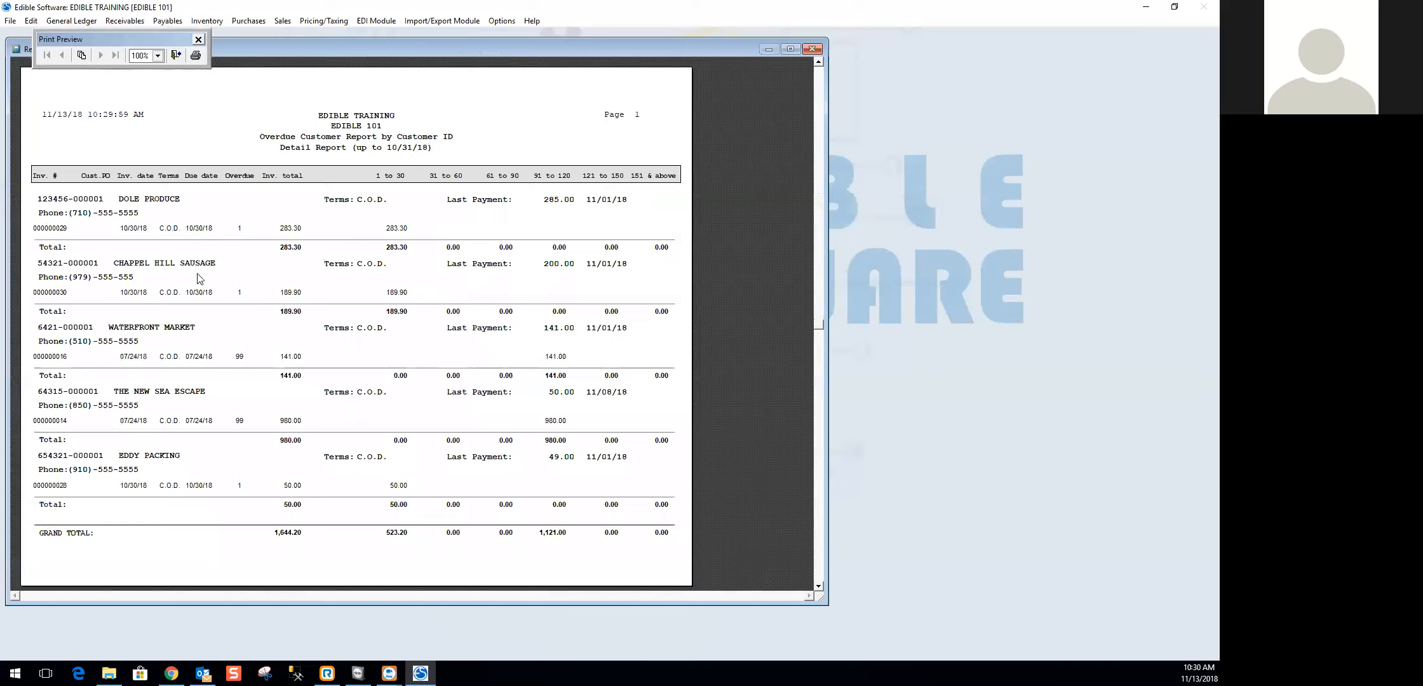
left_click(807, 52)
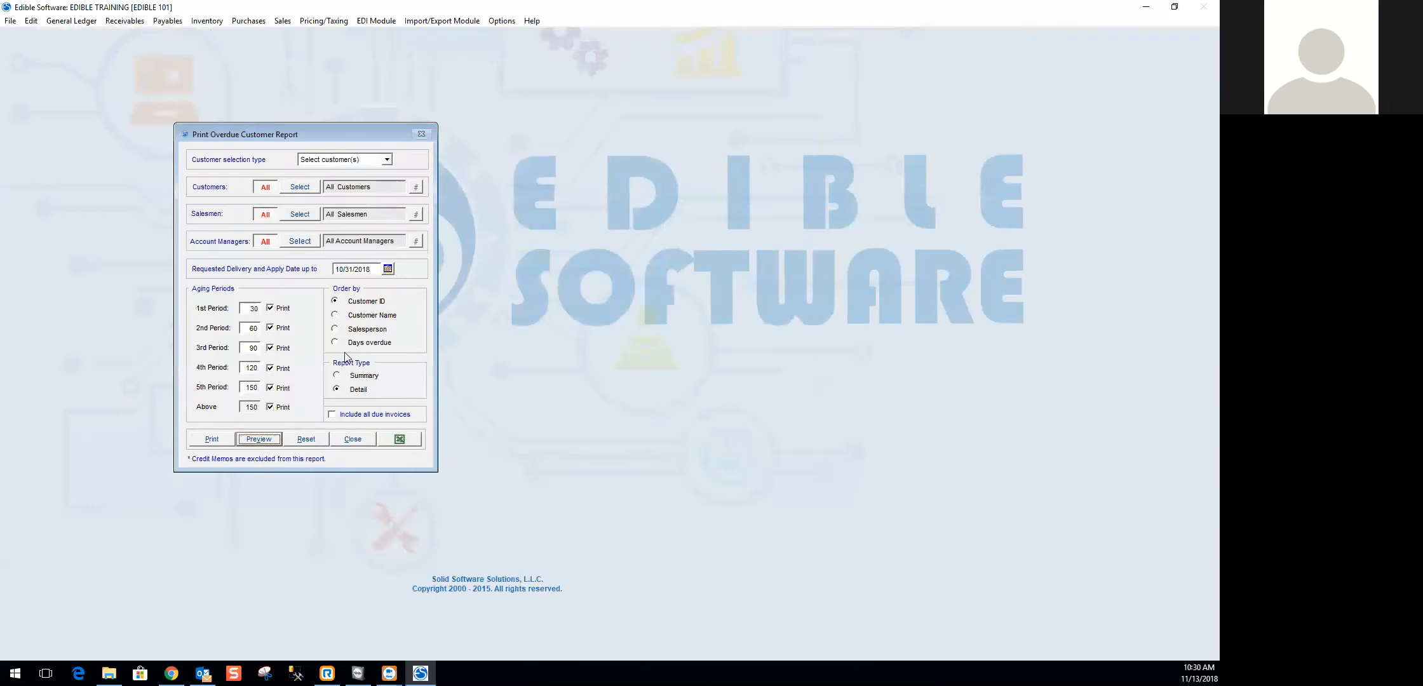
- Order the detail overdue report by Days overdue, preview it in an enlarged window, and close the preview
left_click(335, 343)
left_click(259, 439)
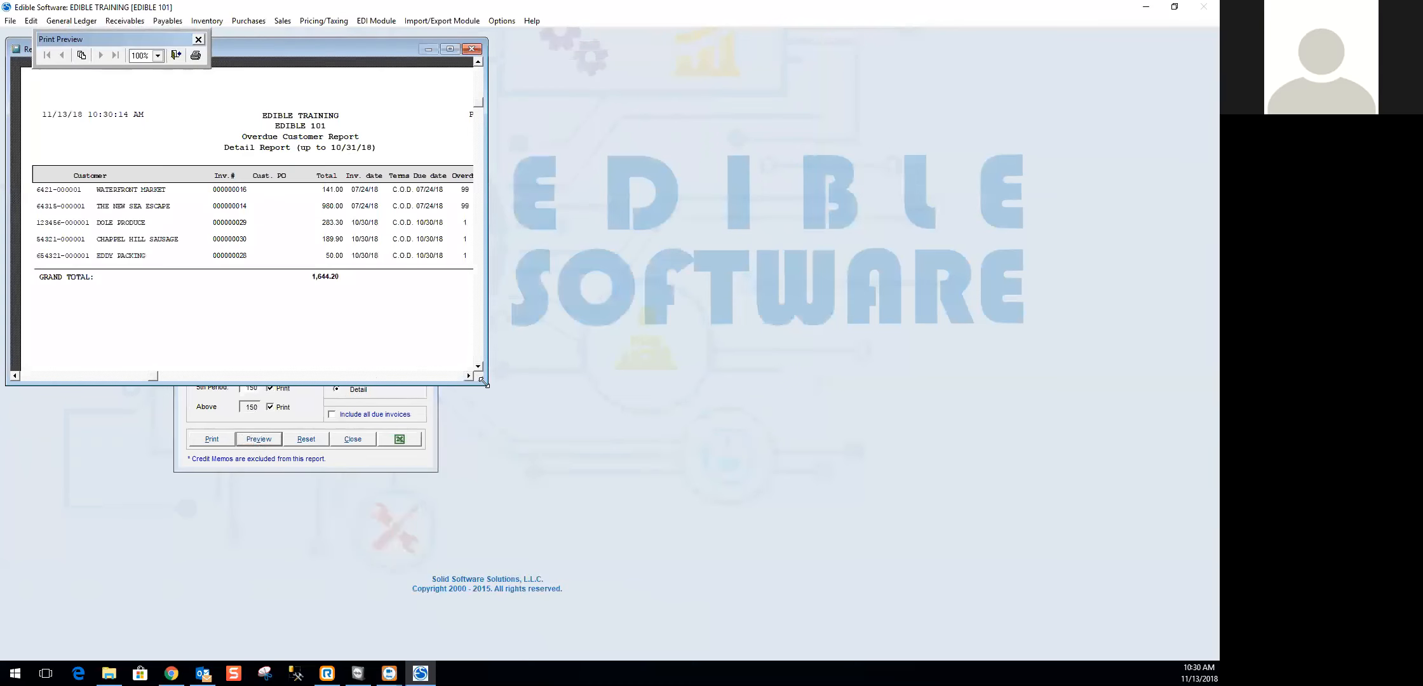
left_click_drag(482, 381, 742, 505)
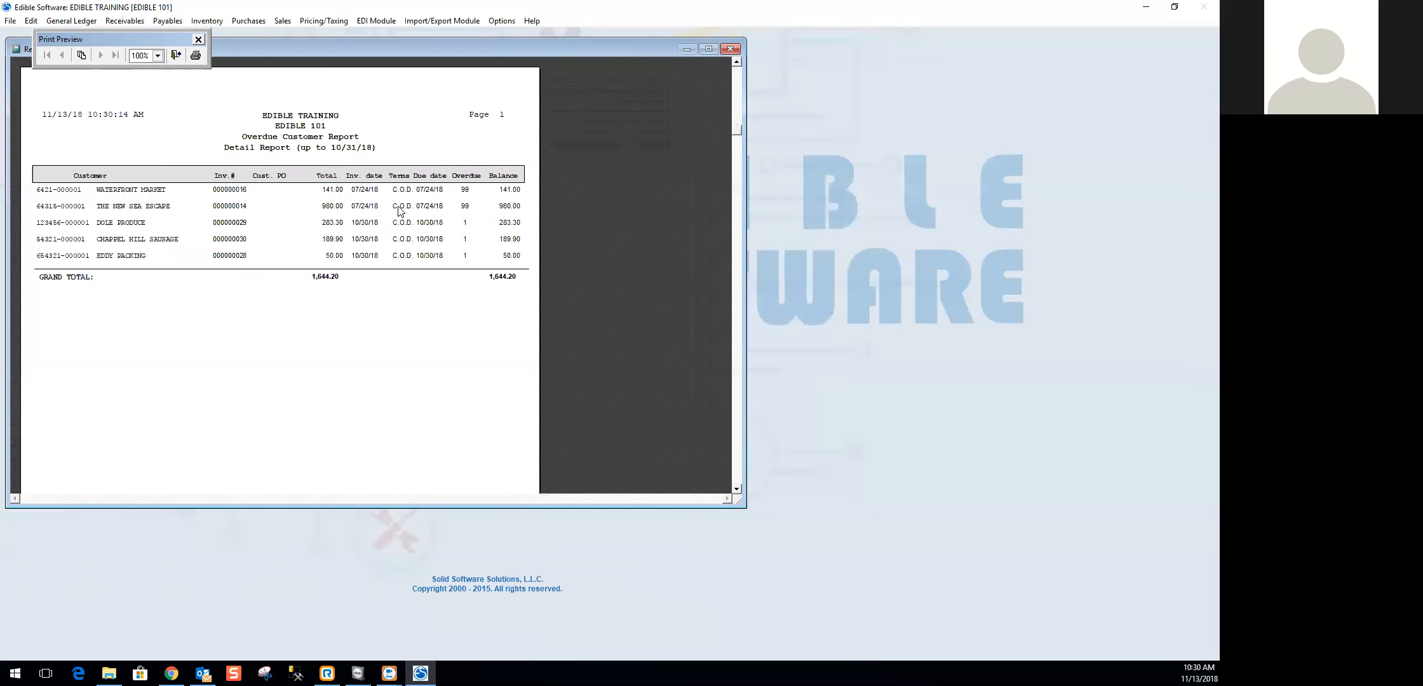
left_click(732, 50)
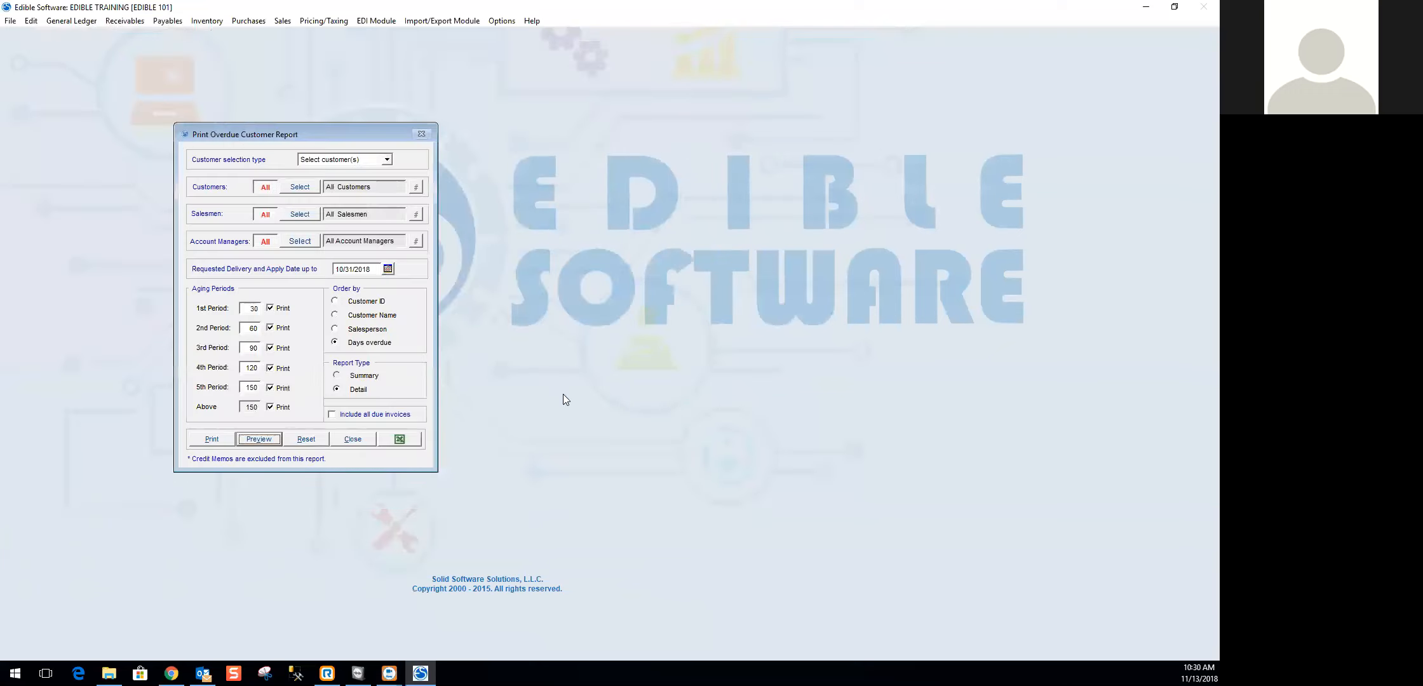
- Include all due invoices in the overdue report, preview it in an enlarged window, and close the preview and the report window
left_click(366, 417)
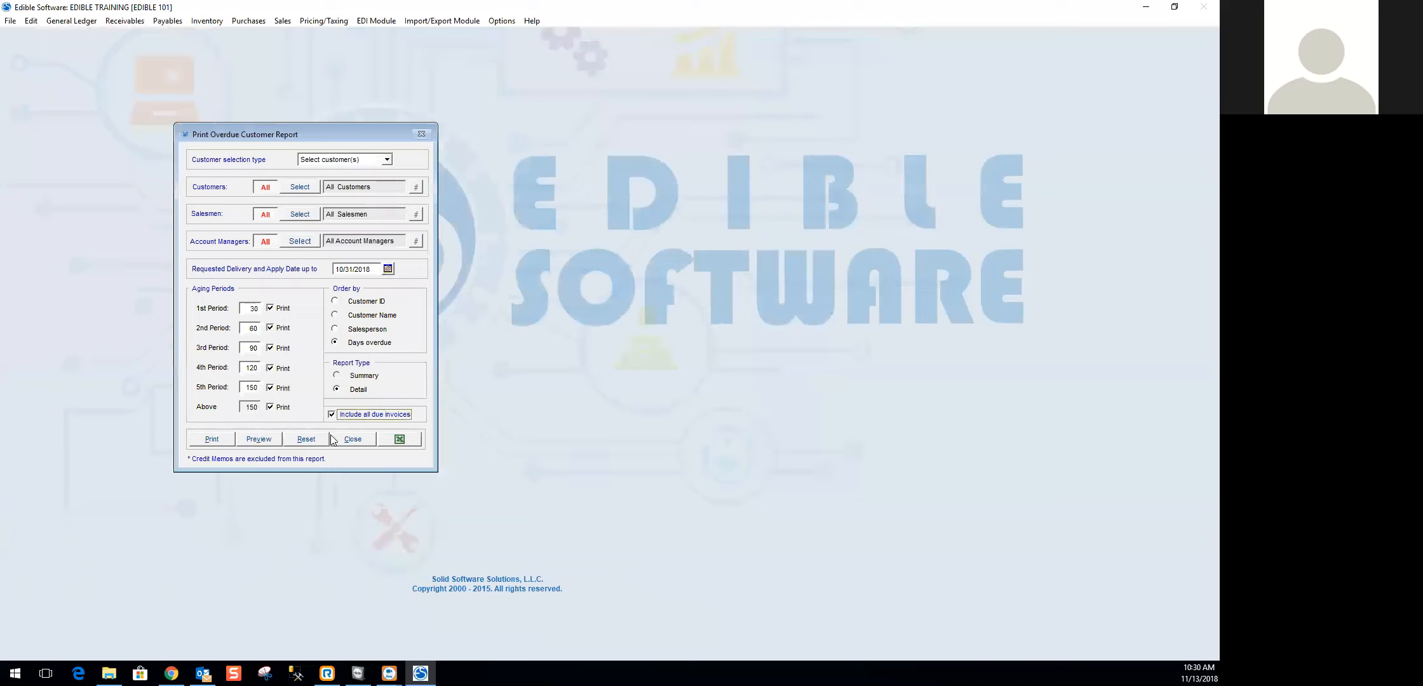
left_click(259, 439)
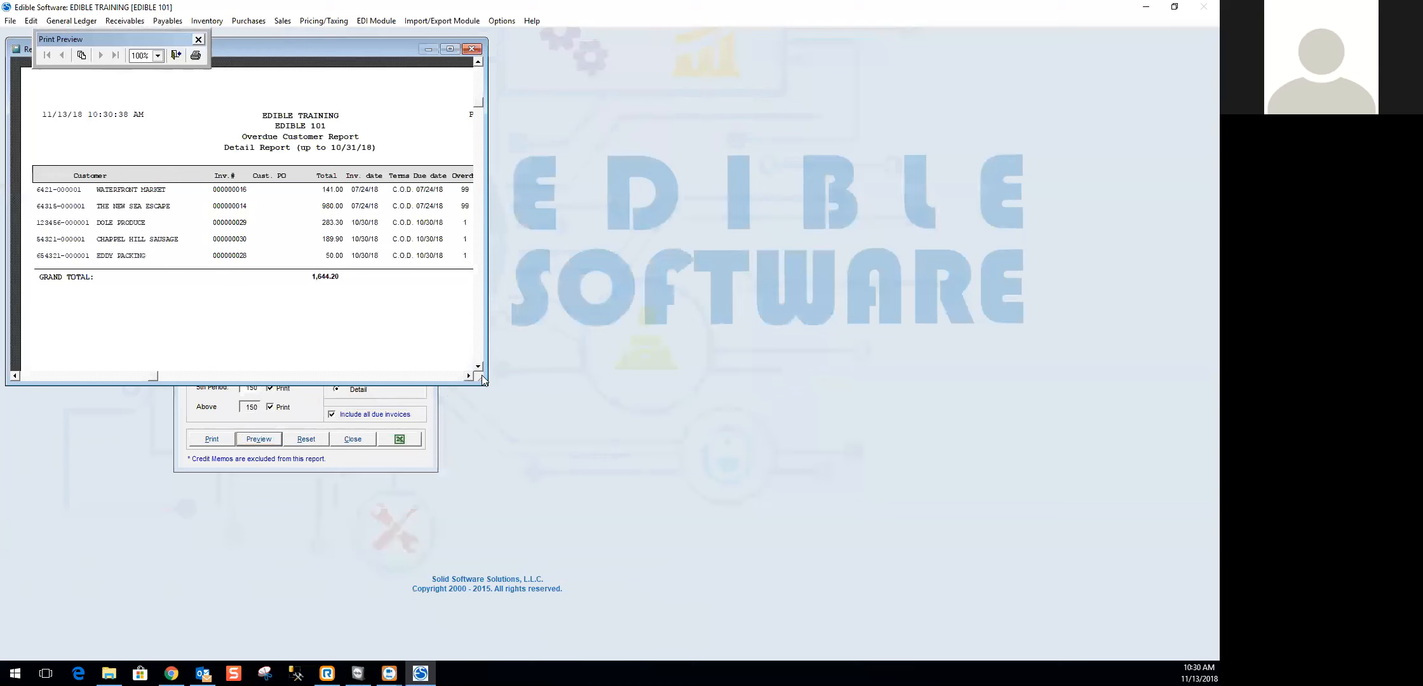
left_click_drag(485, 383, 682, 472)
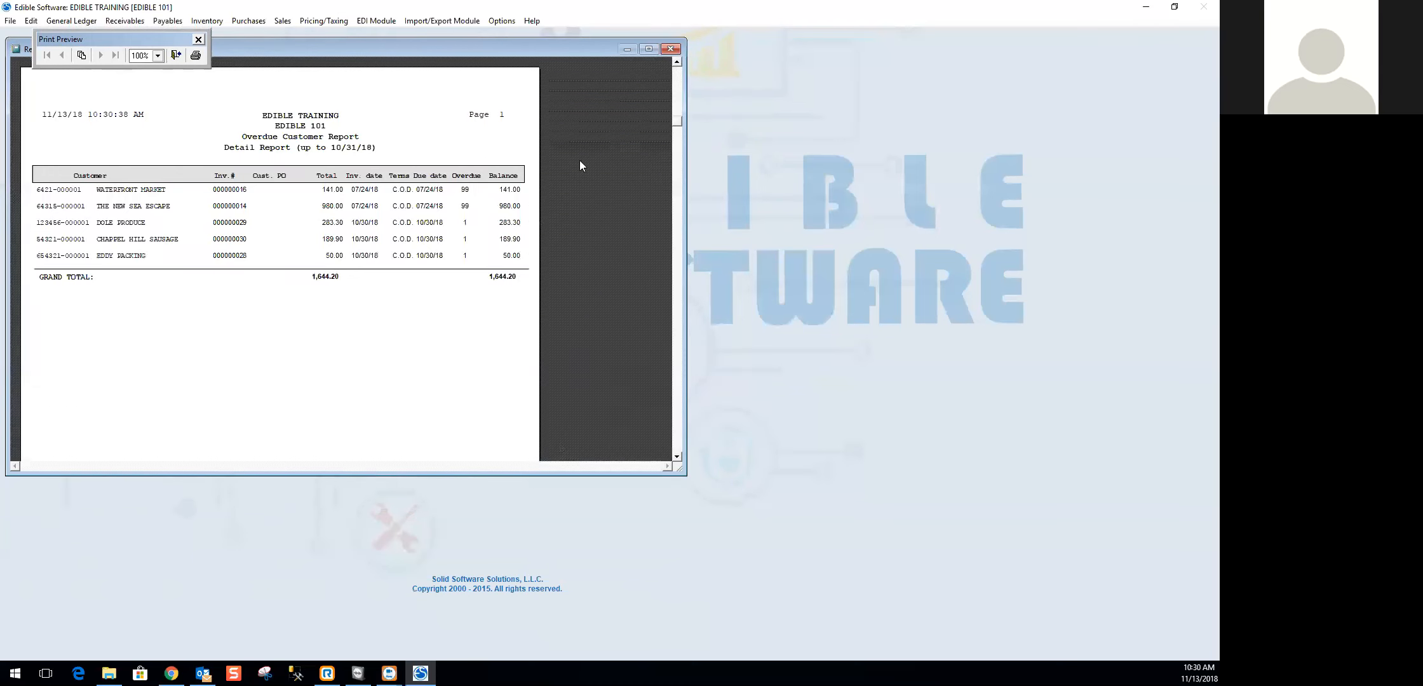
left_click(670, 49)
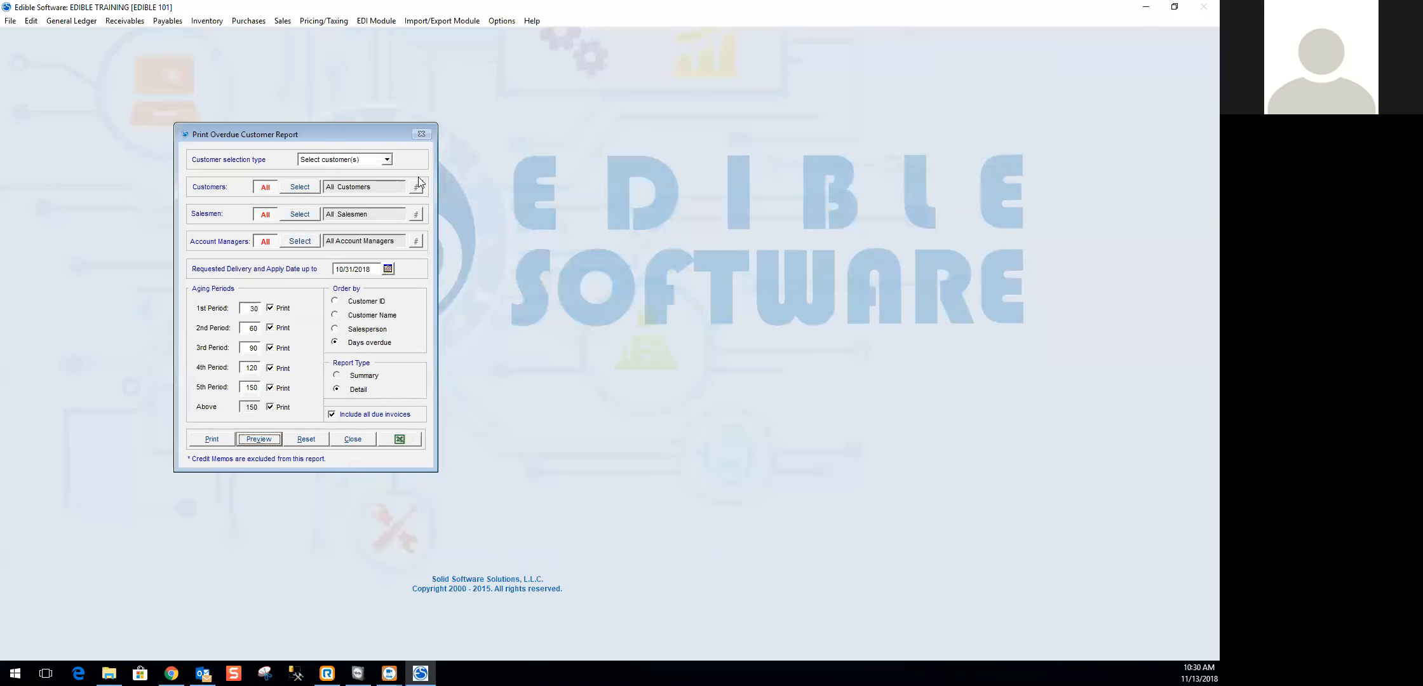
left_click(359, 440)
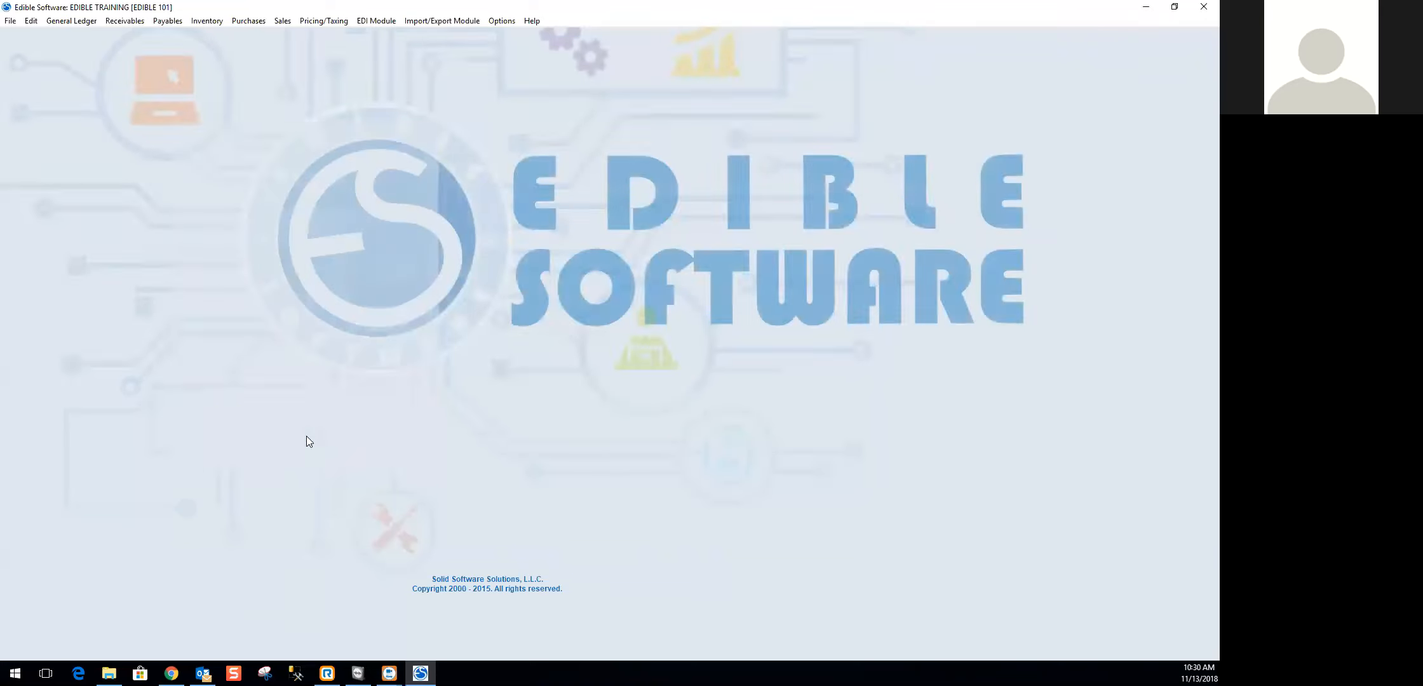
- Open the Payment Instruments Report, set the apply date's start to 01/01/2018, and check the available grouping periods, keeping Day
left_click(125, 21)
mouse_move(143, 258)
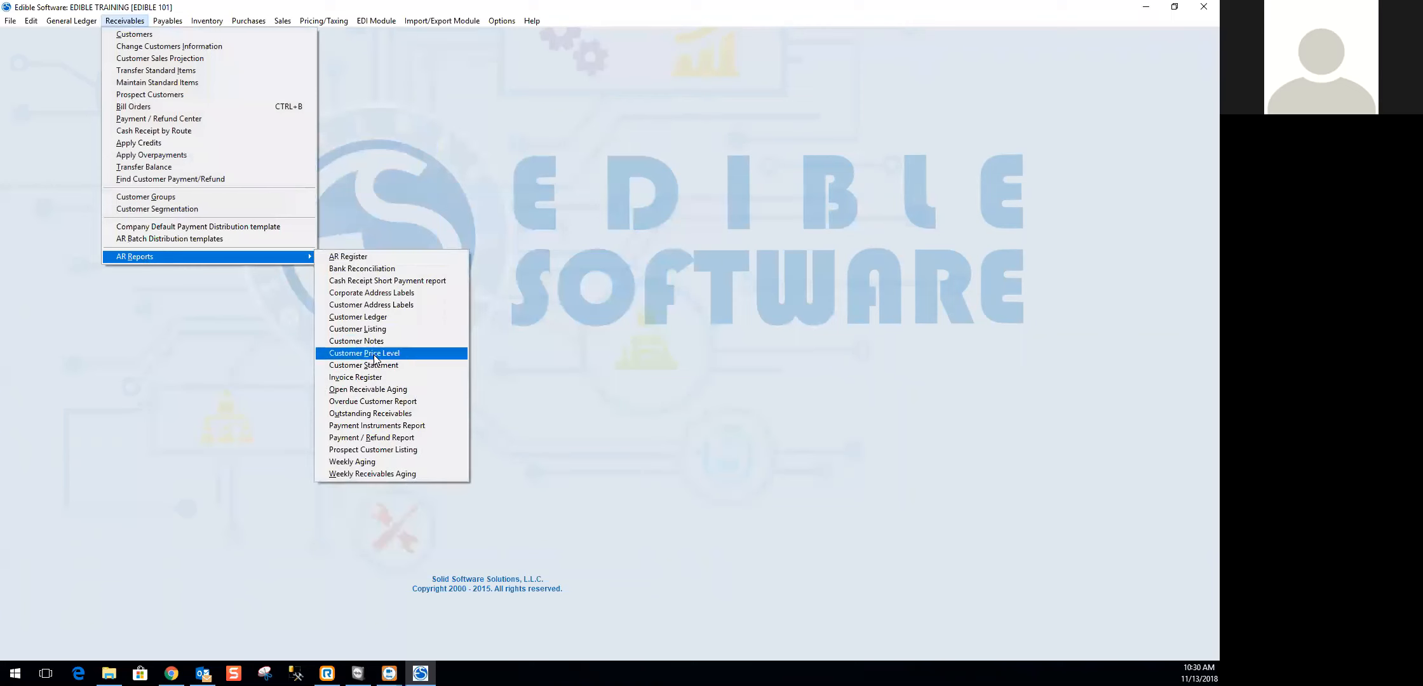
left_click(369, 427)
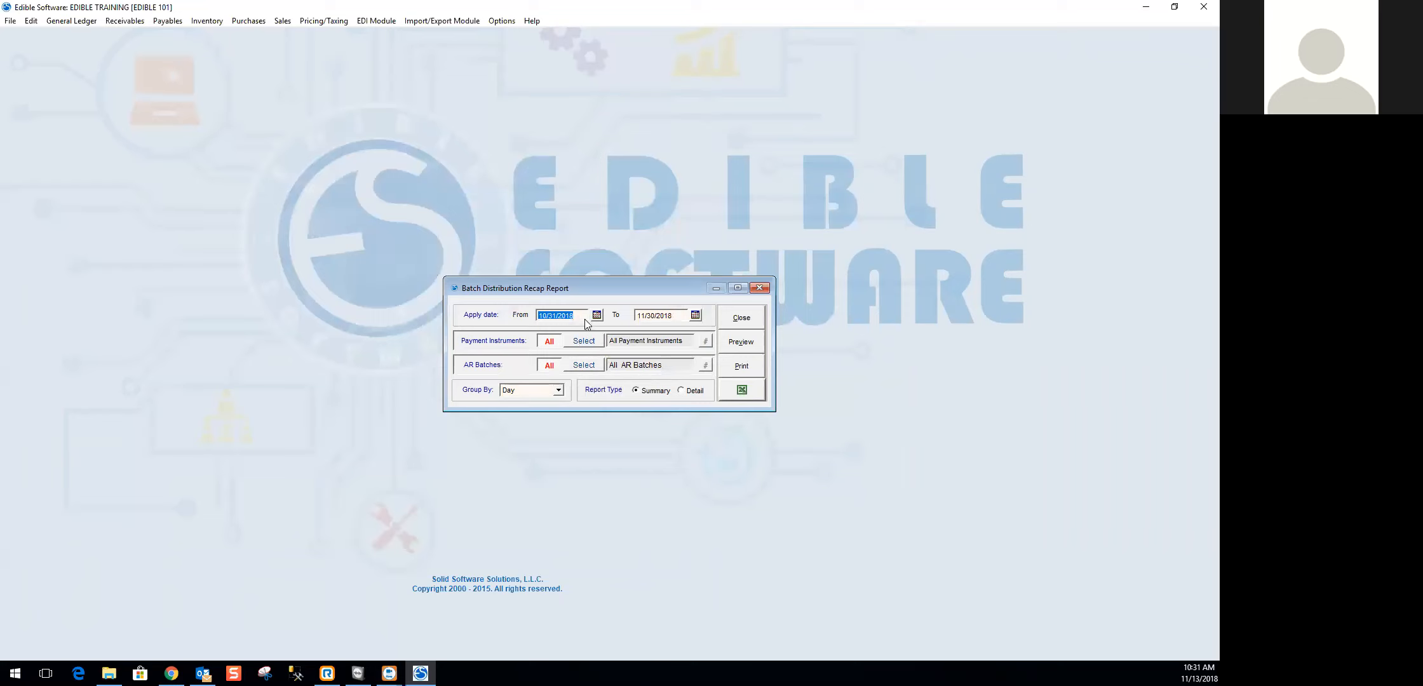
type("01/01/2018")
key("Tab")
left_click(559, 390)
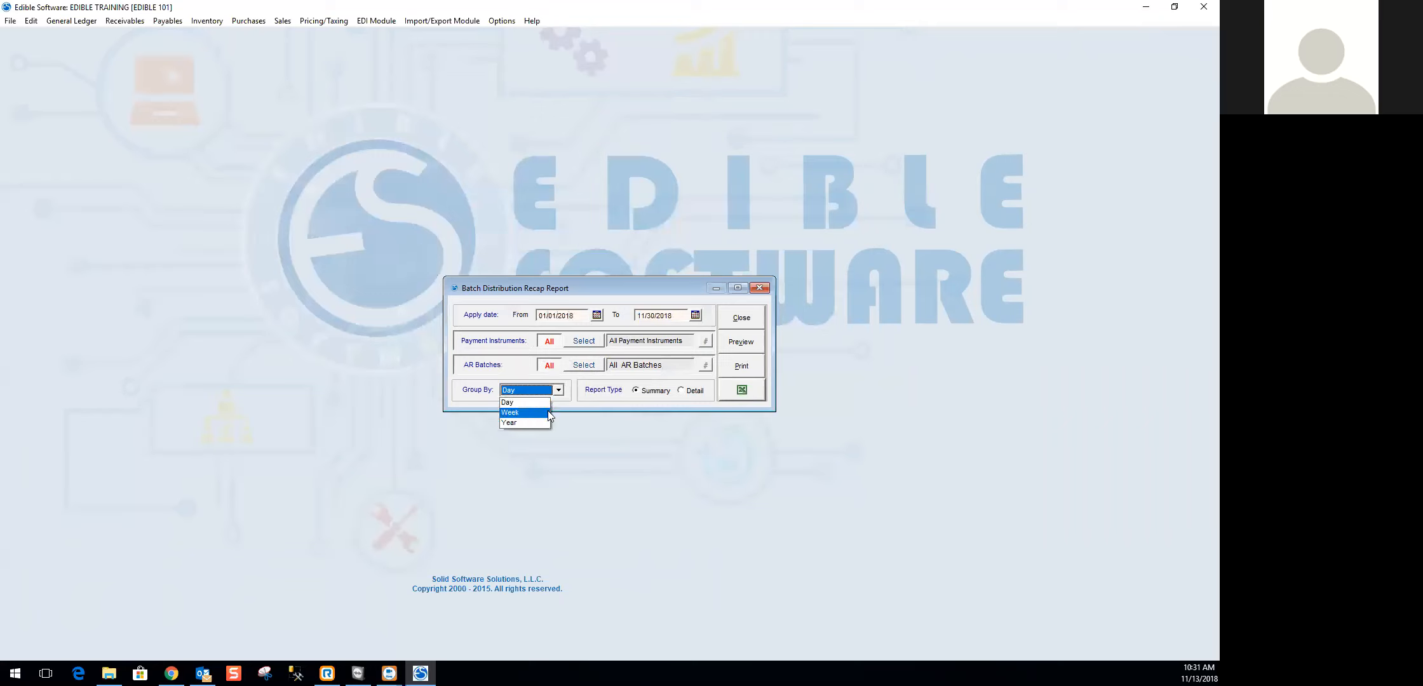
left_click(558, 390)
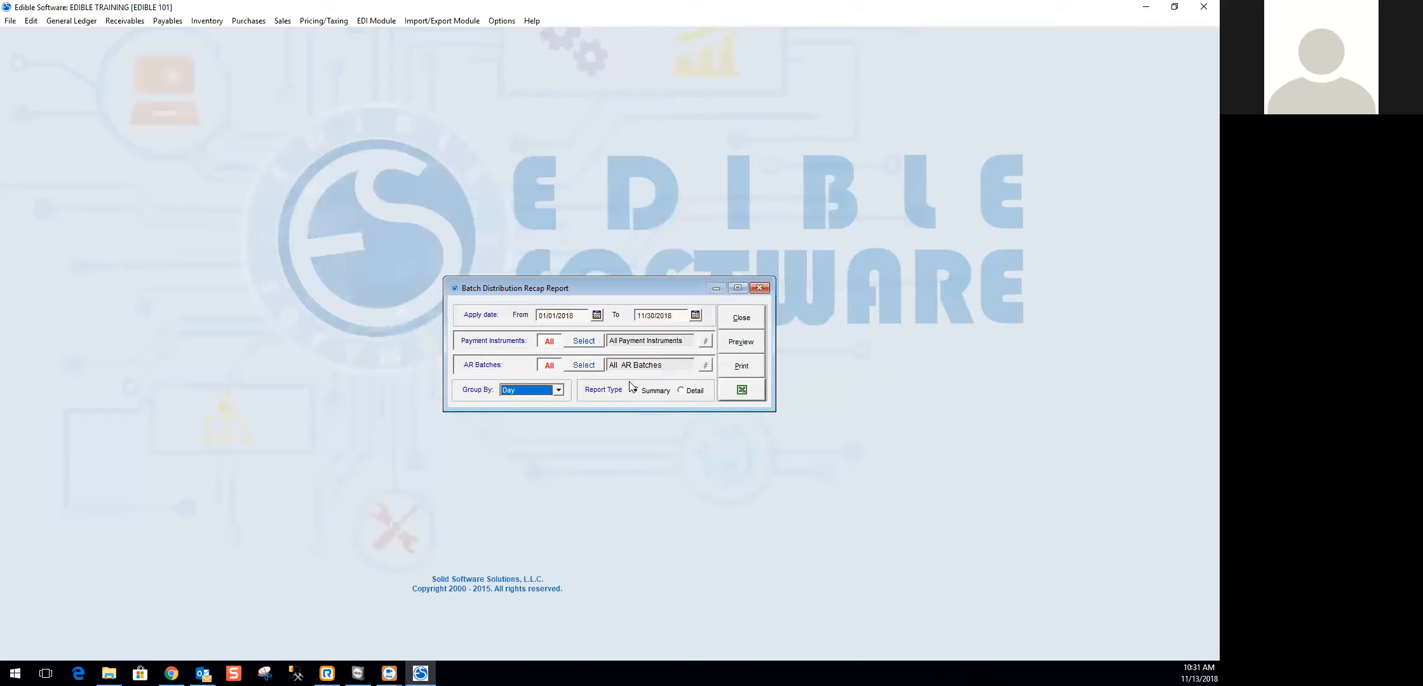
- Preview the summary payment instruments report grouped by day in an enlarged window, review down to the report totals, and close the preview
left_click(739, 341)
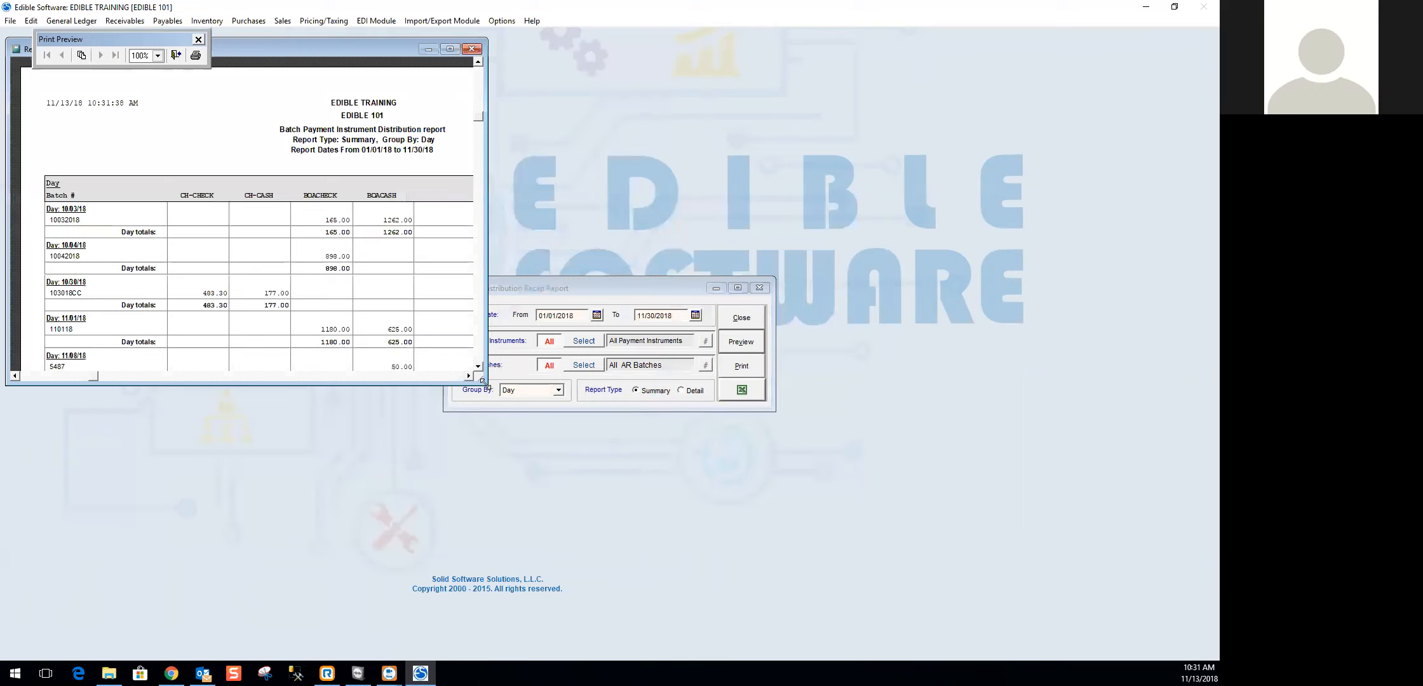
left_click_drag(484, 382, 619, 497)
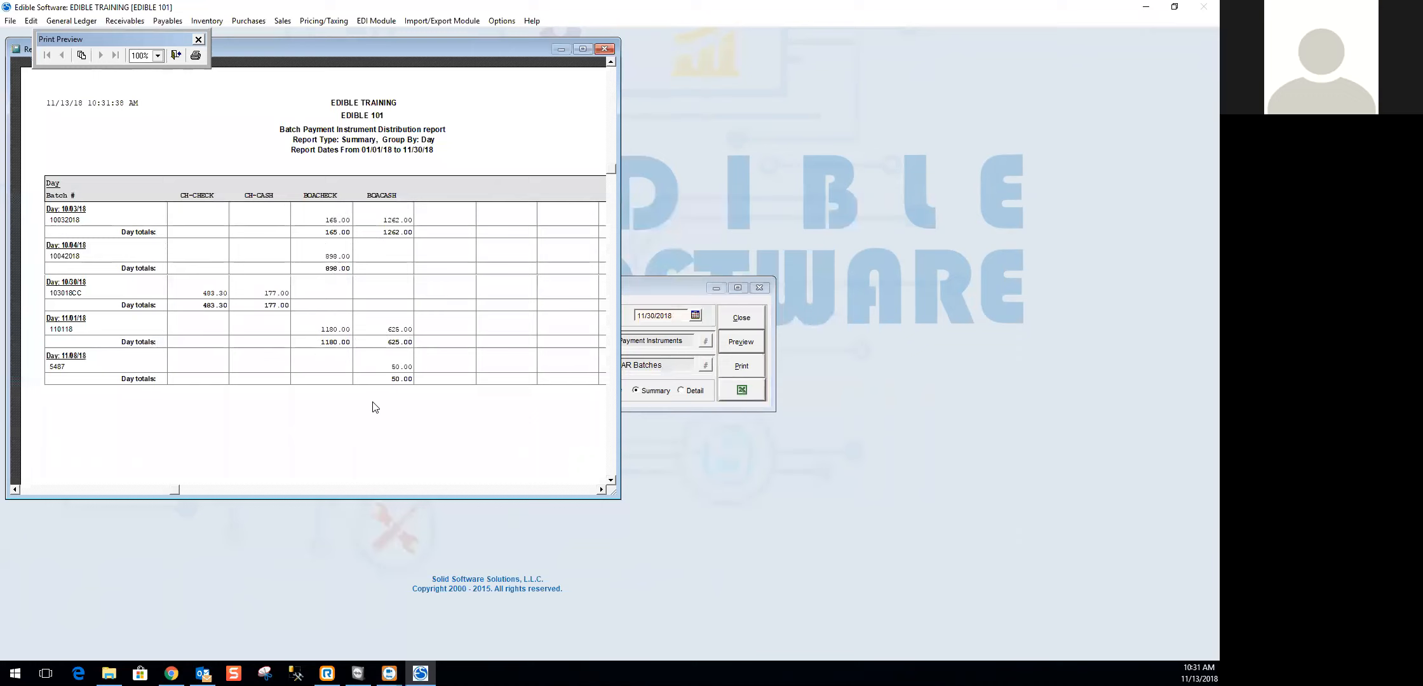
left_click_drag(621, 230, 881, 230)
scroll(622, 329, "down", 3)
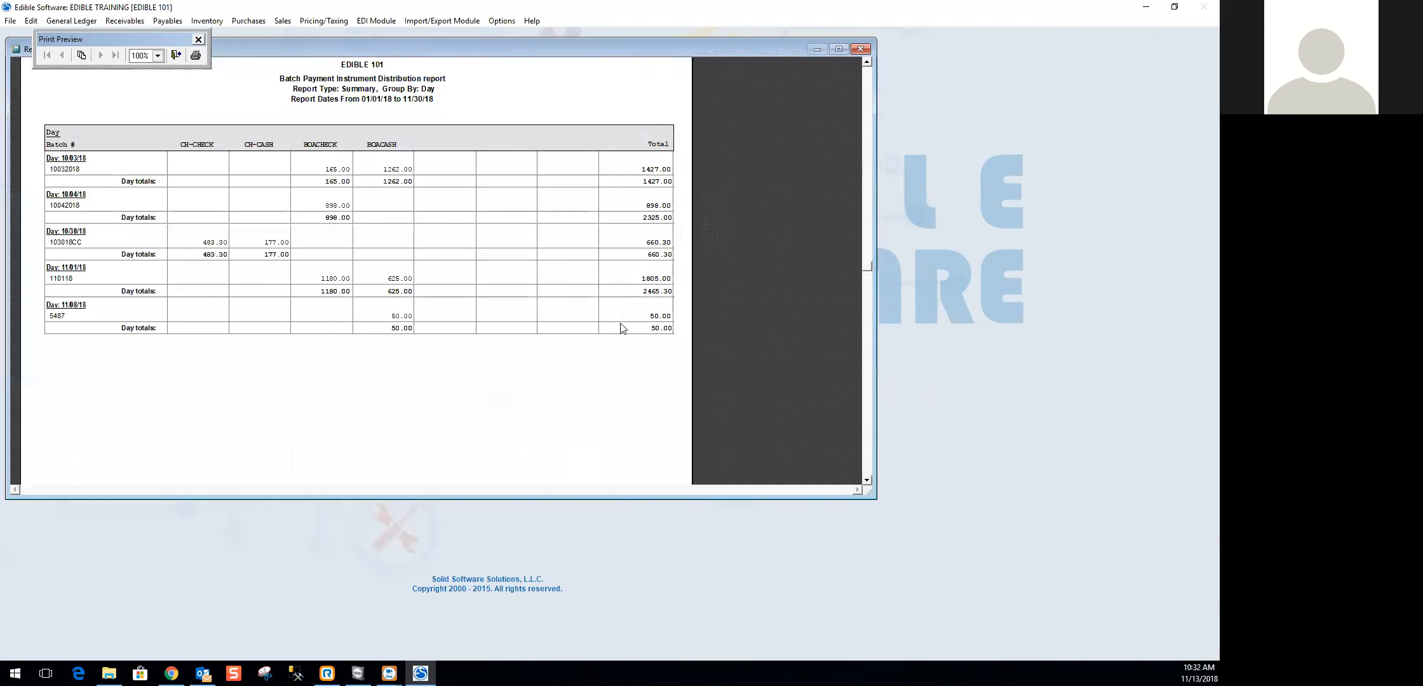
scroll(622, 329, "up", 3)
scroll(620, 327, "down", 1)
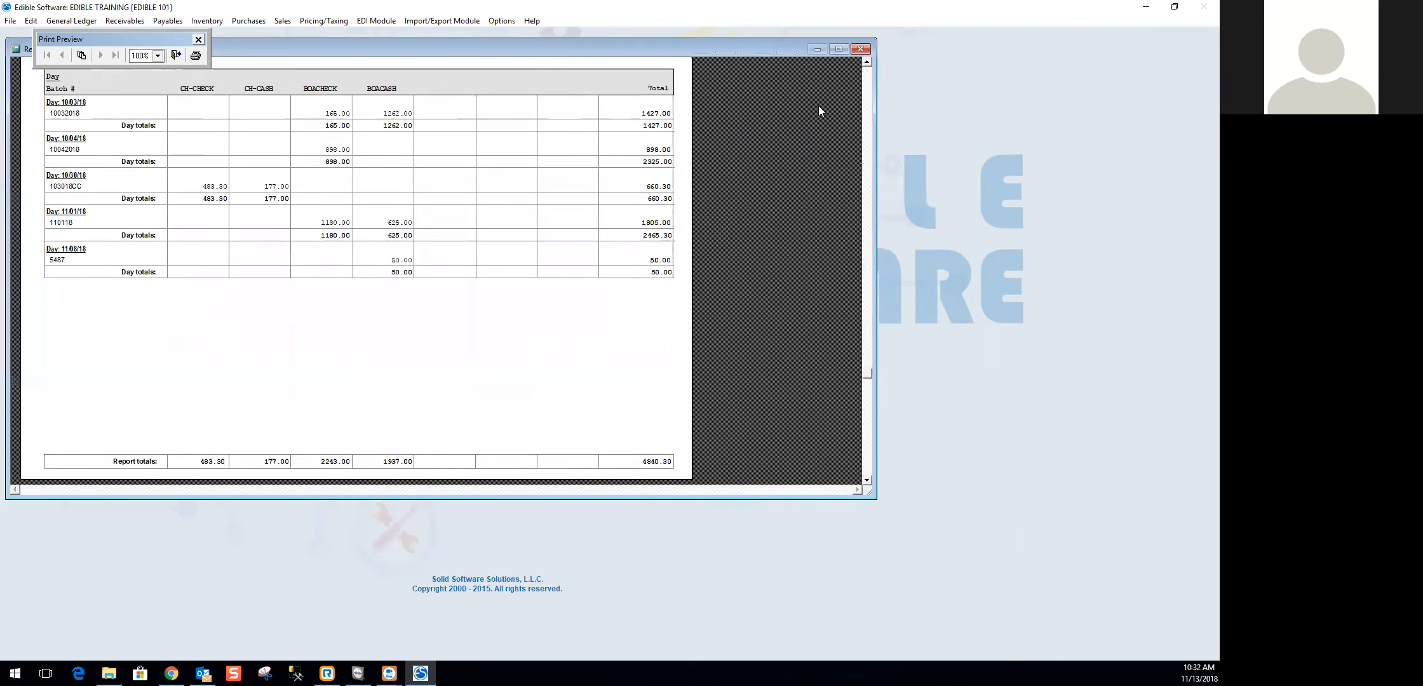
left_click(860, 49)
- Switch the payment instruments report to Detail, preview it in an enlarged window, page forward, and close the preview and the report window
left_click(692, 392)
left_click(754, 342)
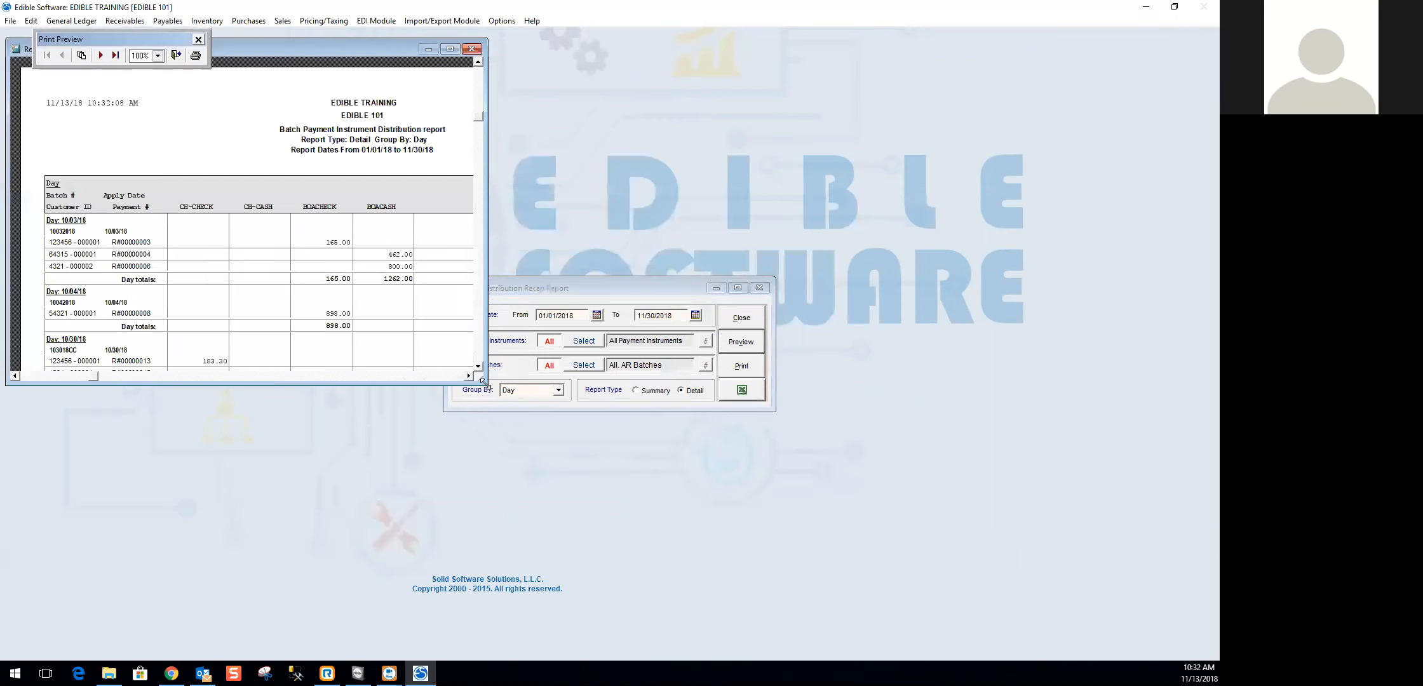
left_click_drag(484, 383, 770, 612)
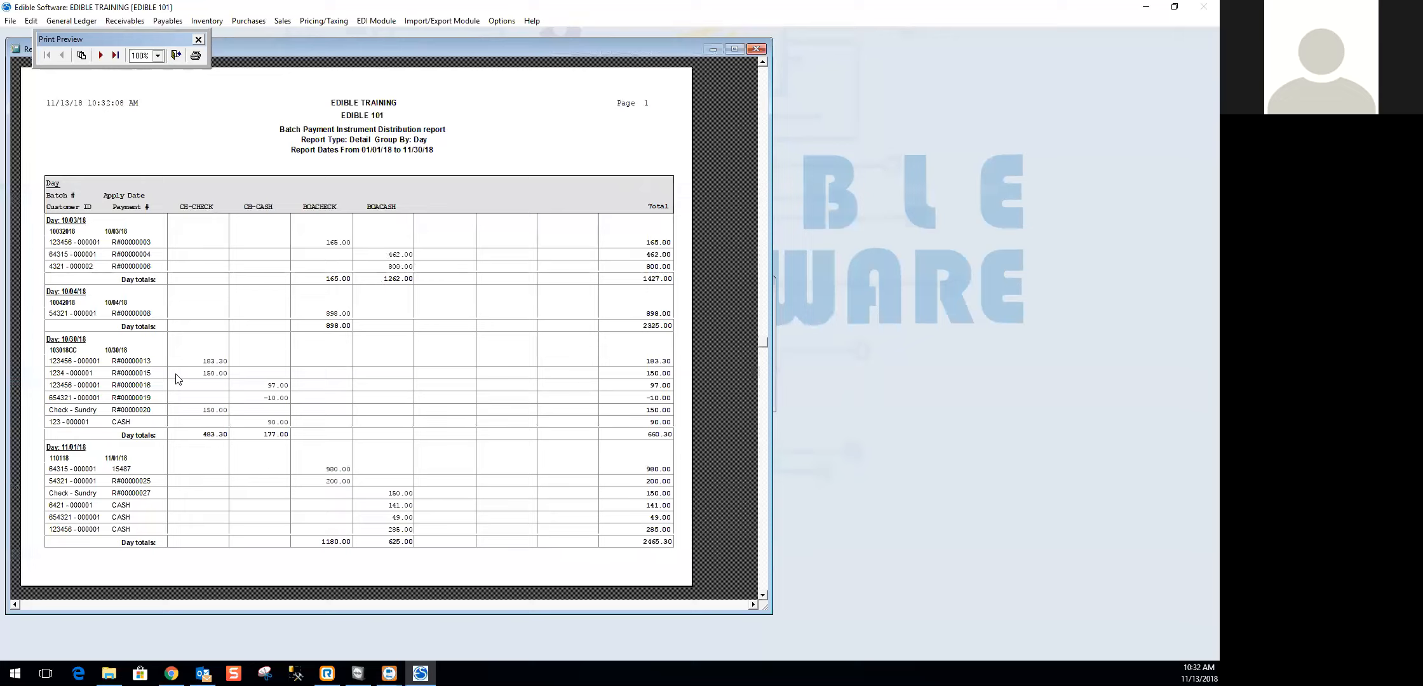
scroll(137, 438, "down", 2)
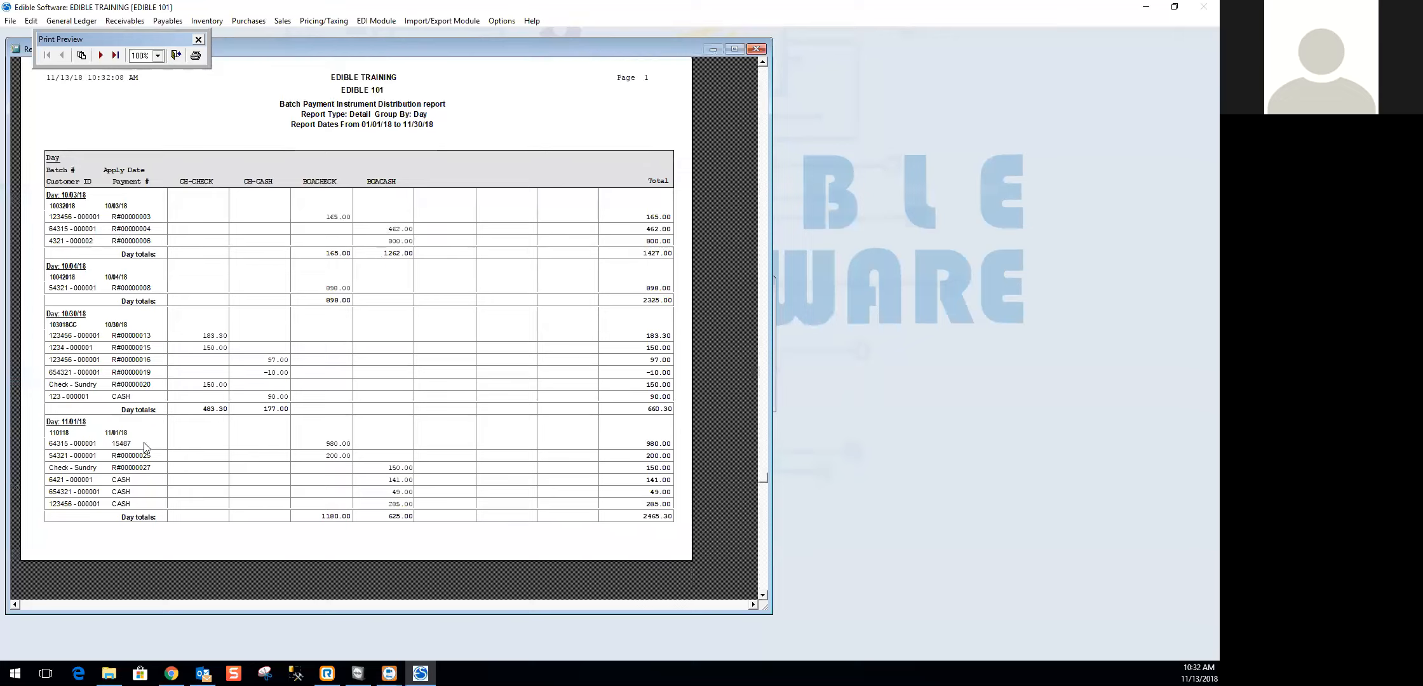
scroll(136, 438, "up", 2)
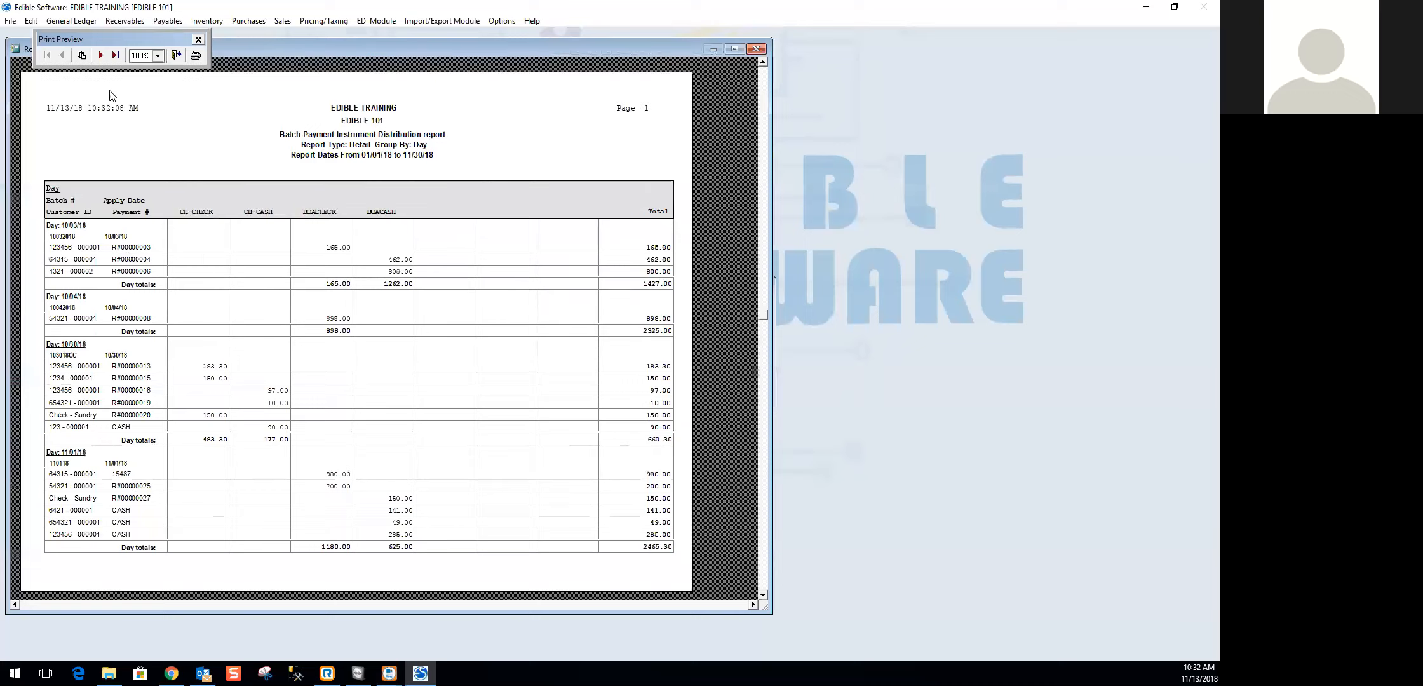
left_click(100, 56)
left_click(756, 49)
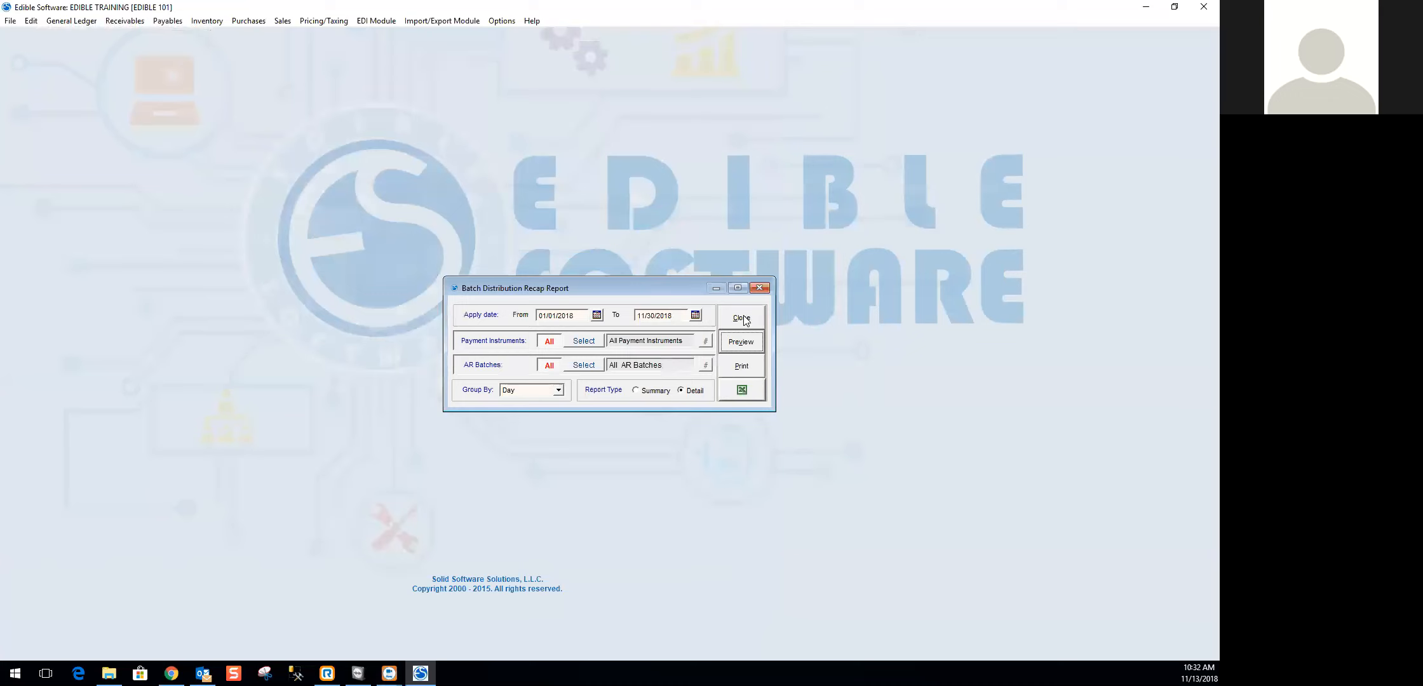
left_click(743, 318)
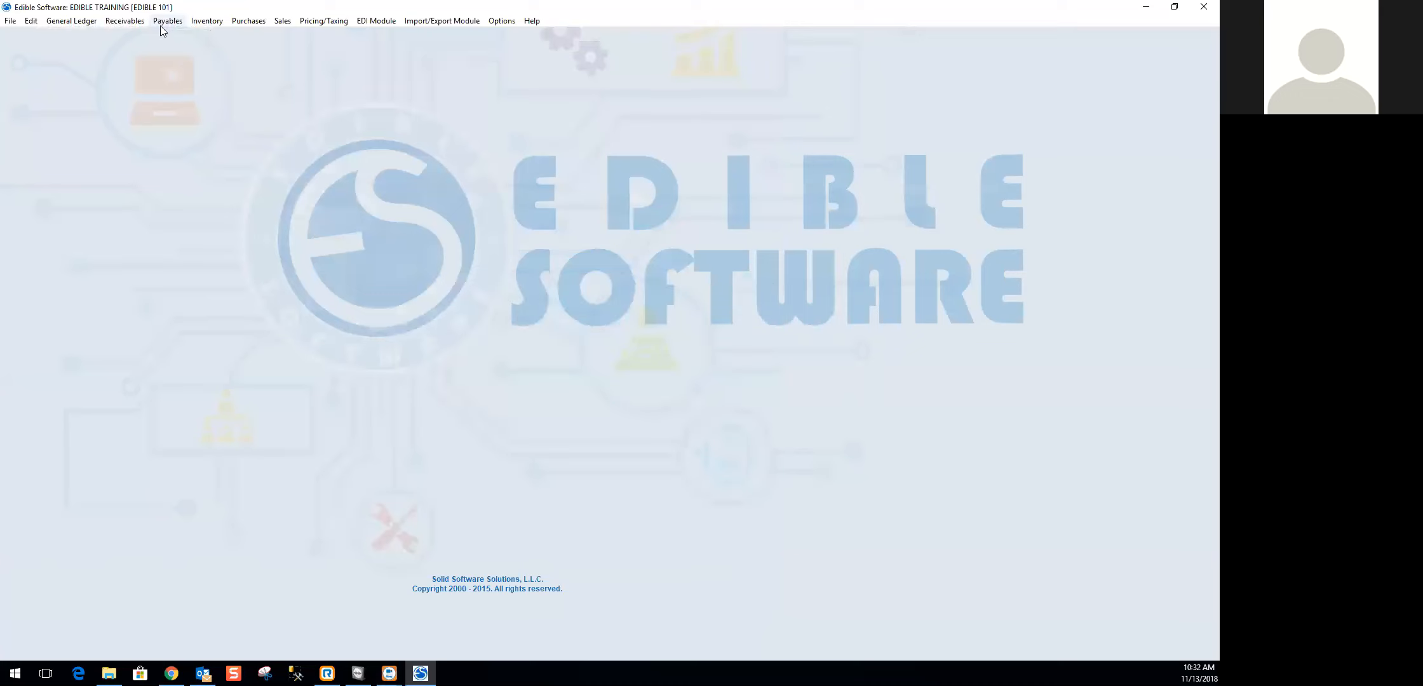
- Open the Payment / Refund Report and check its report types and grouping choices, keeping Detail and AR Batch
left_click(160, 25)
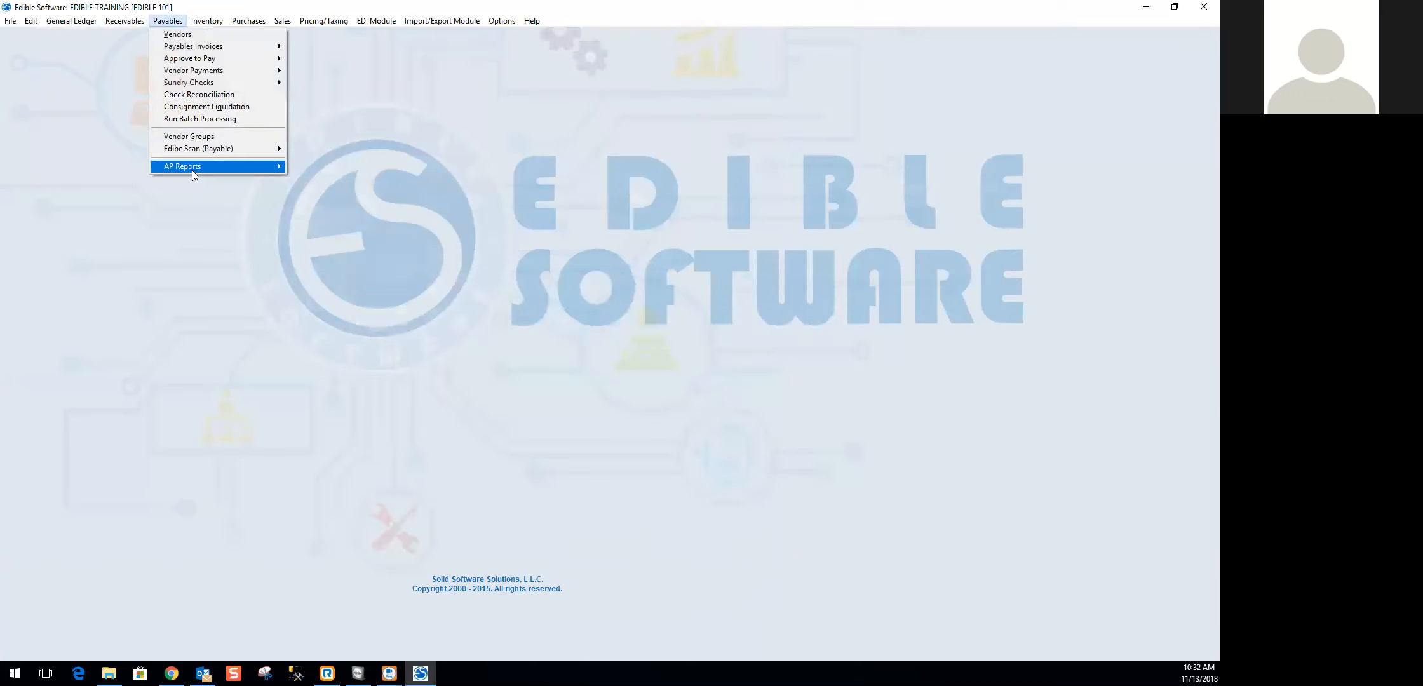
mouse_move(127, 21)
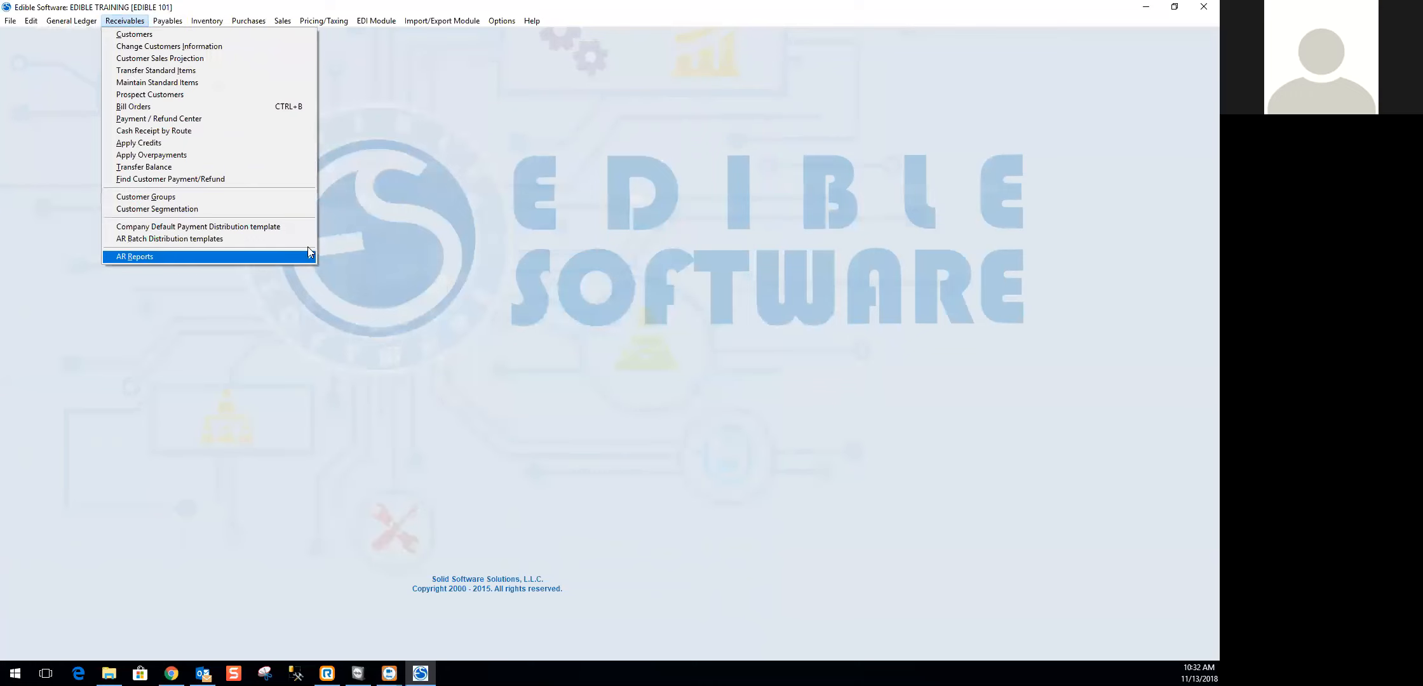
mouse_move(305, 256)
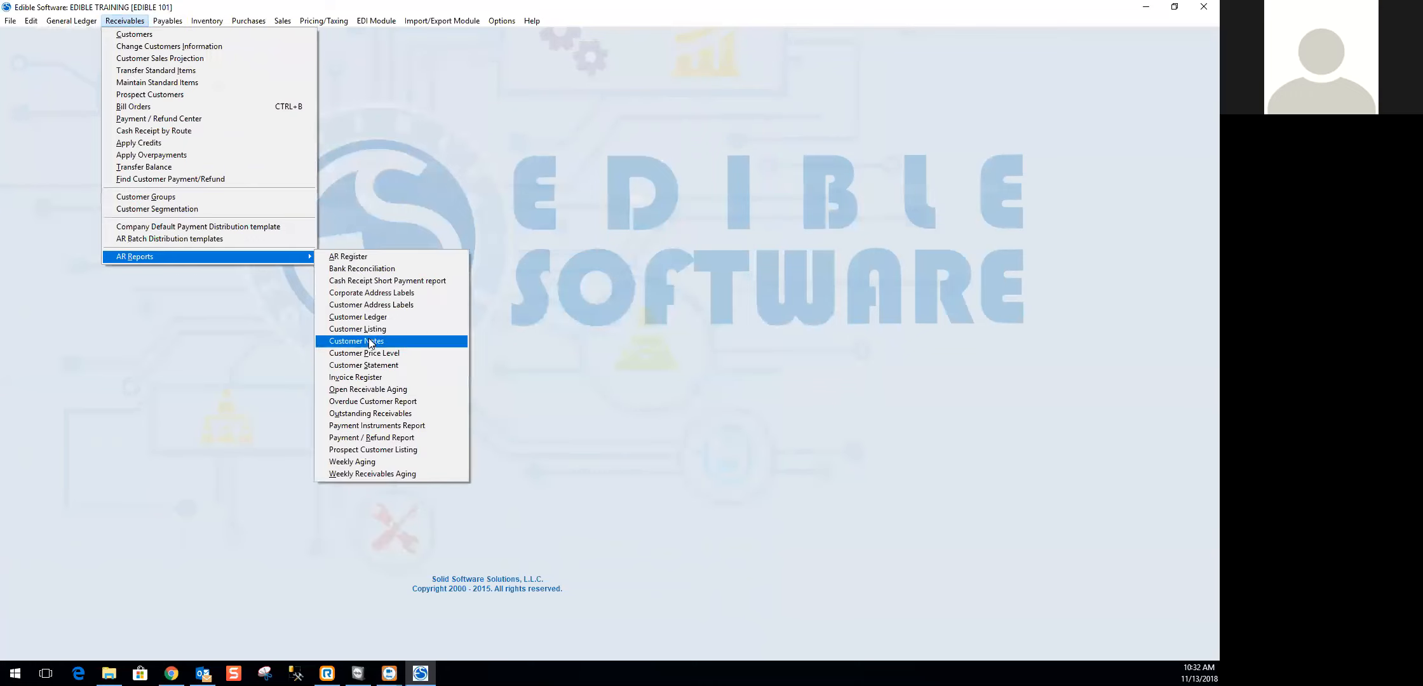
left_click(399, 437)
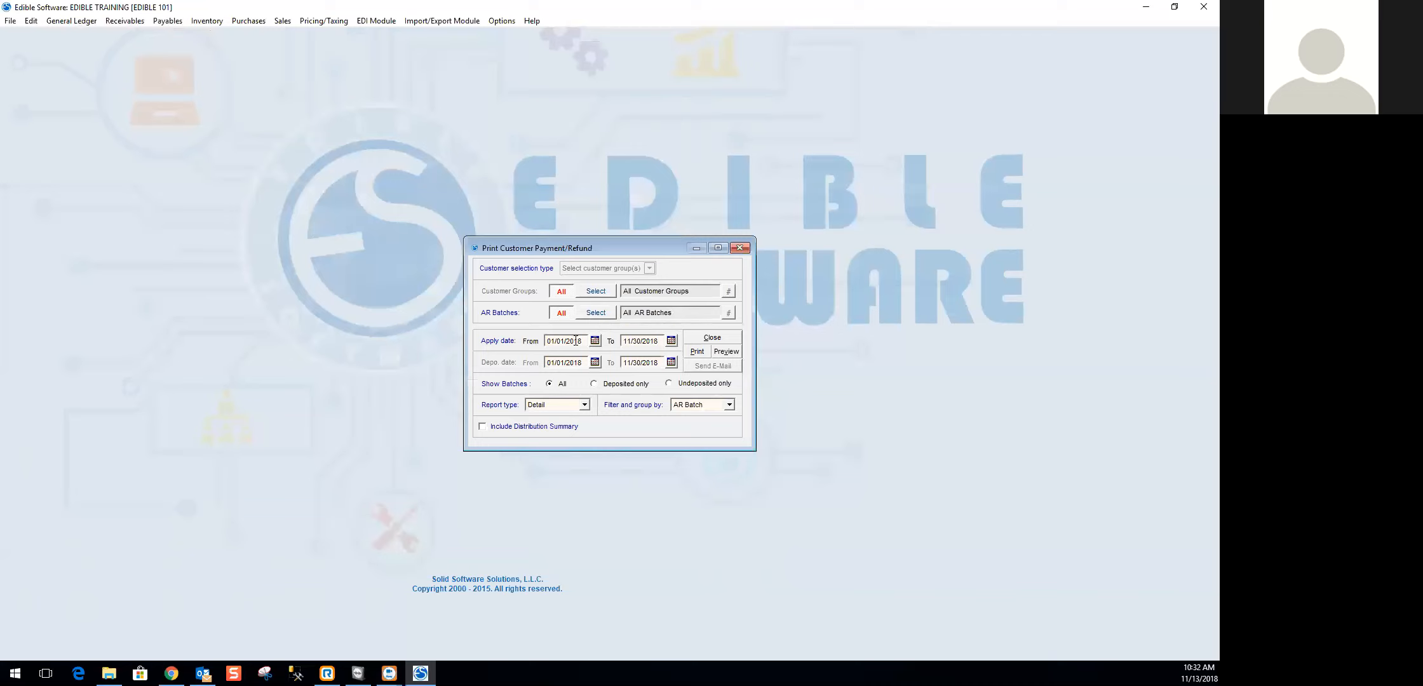
left_click_drag(586, 341, 505, 346)
left_click(584, 405)
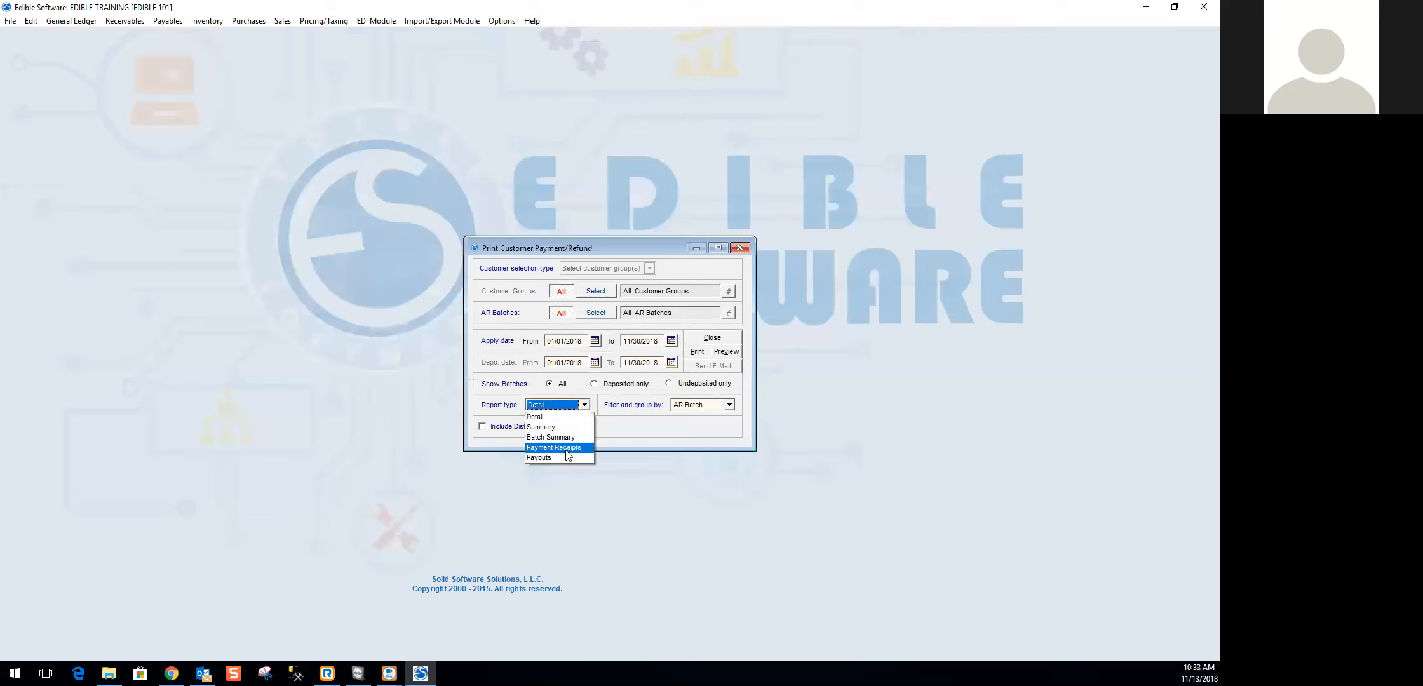
left_click(585, 405)
left_click(729, 406)
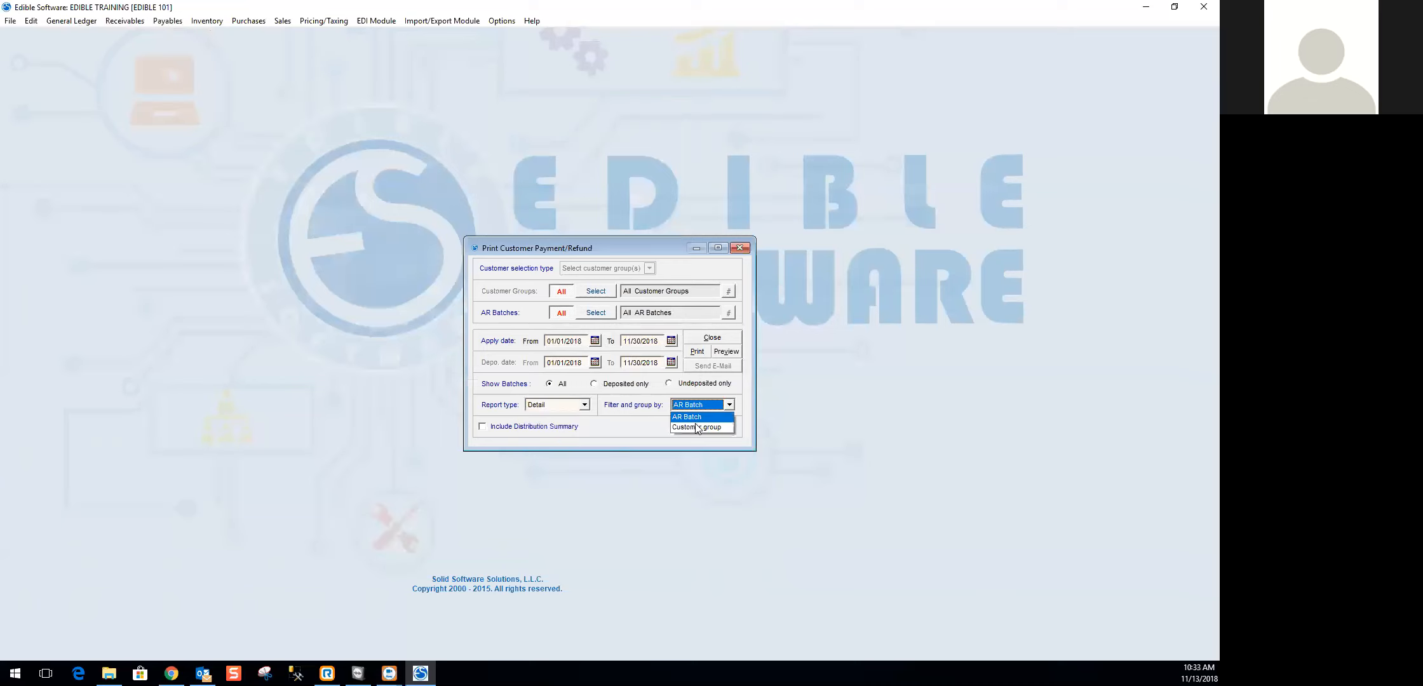
left_click(728, 404)
- Preview the detail payment/refund report by AR batch in an enlarged window, page through the batches, and close the preview
left_click(728, 353)
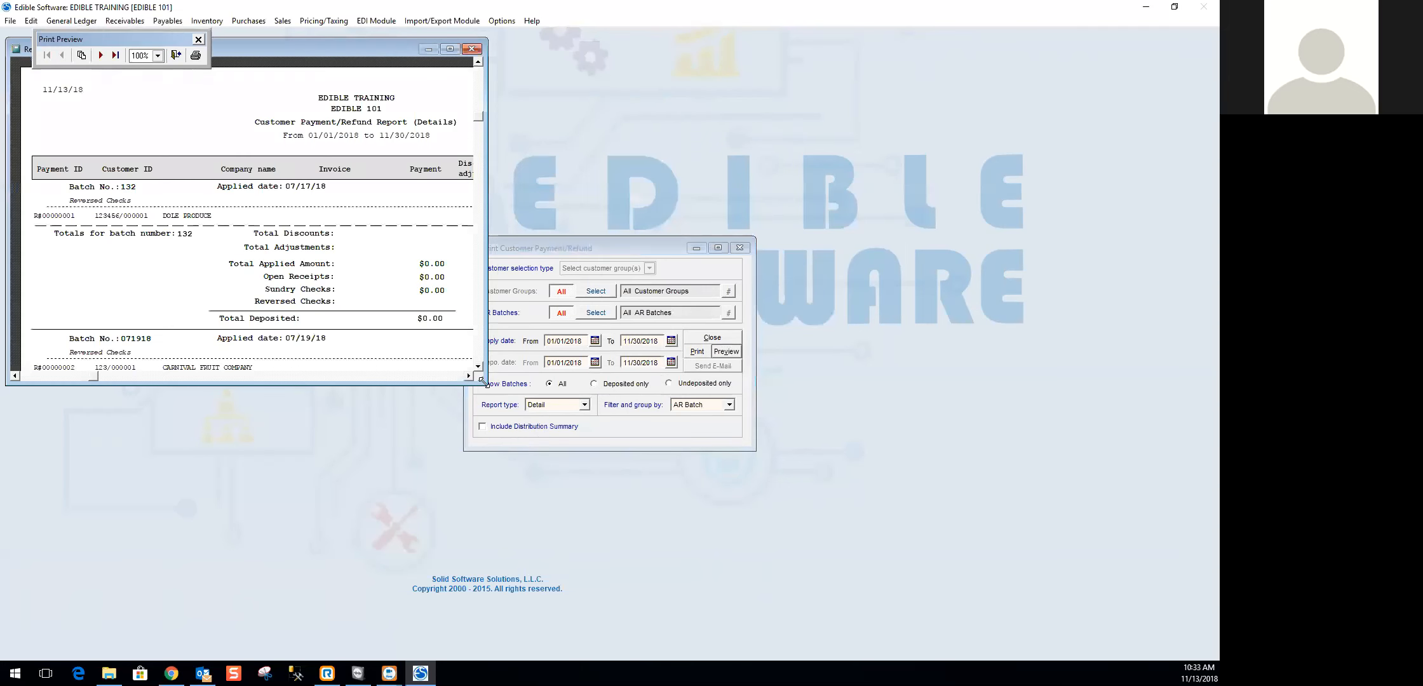
left_click_drag(482, 381, 783, 526)
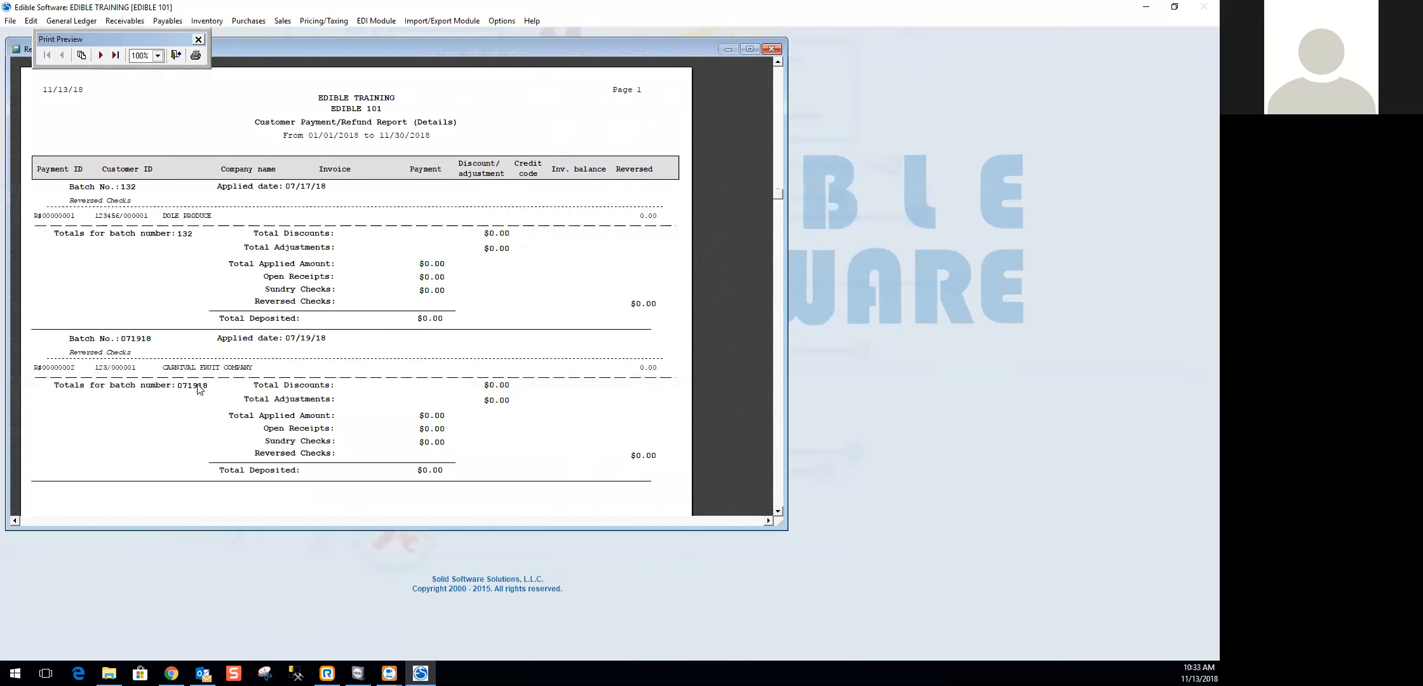
left_click(100, 55)
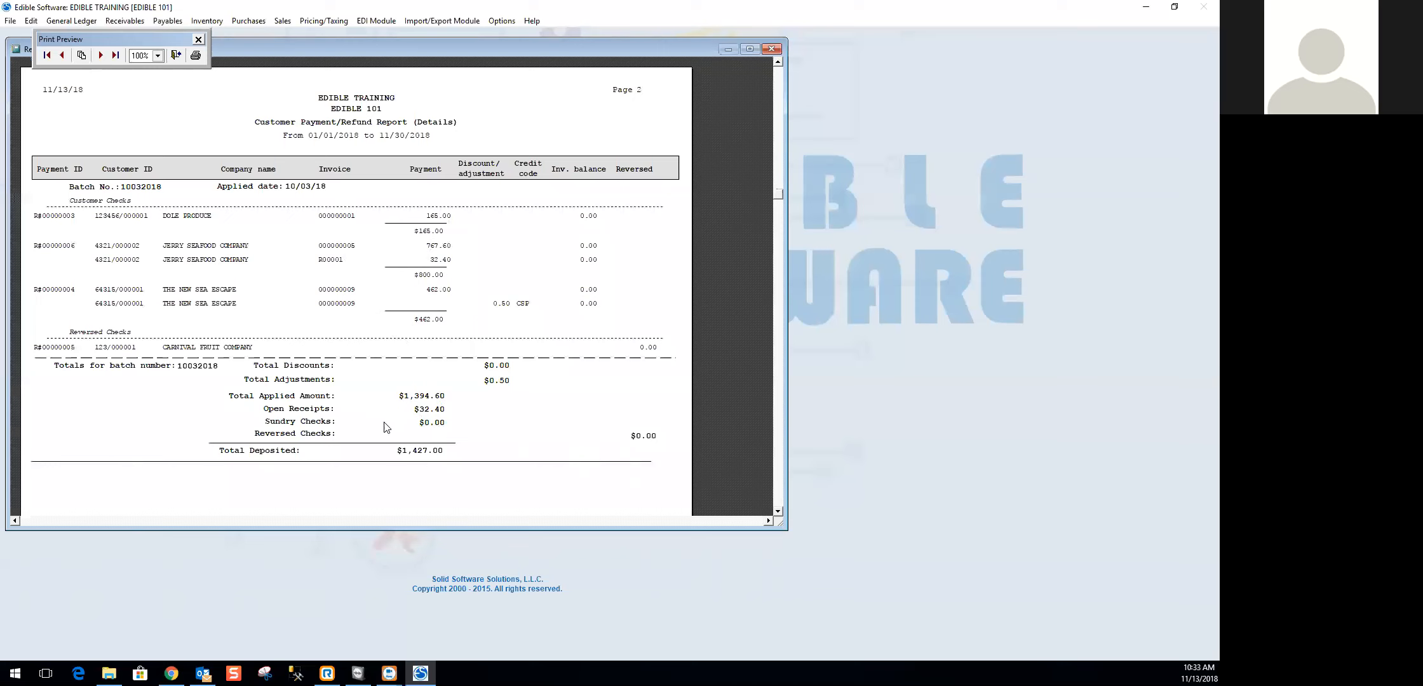
left_click(104, 56)
left_click(102, 56)
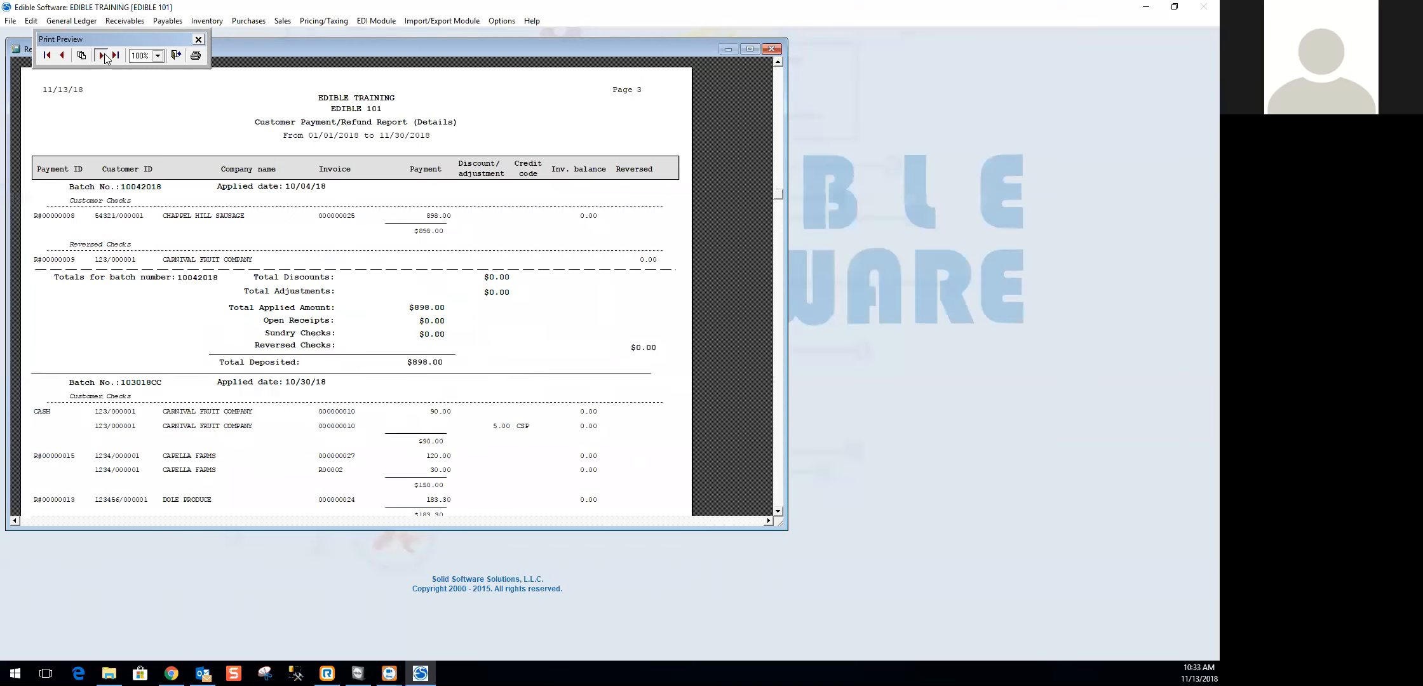
left_click(772, 49)
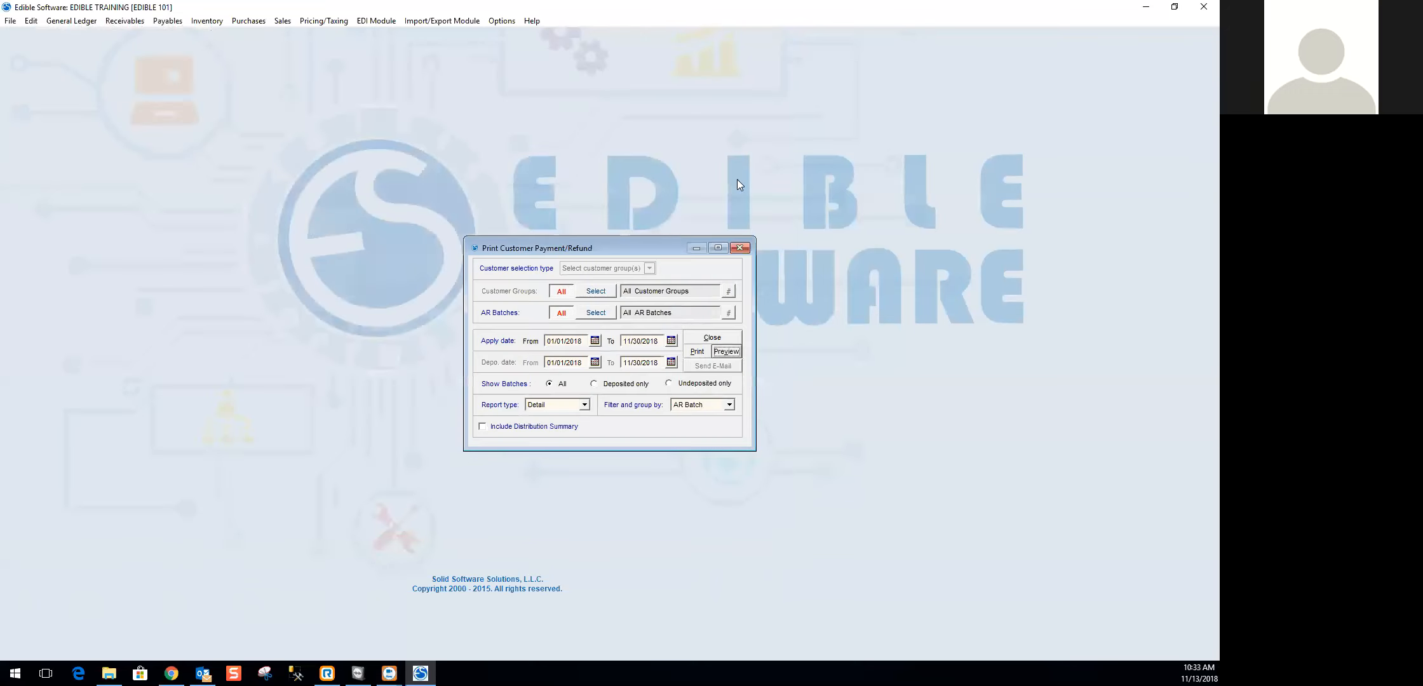
- Include the distribution summary in the payment/refund report, preview it maximized through to the last page, and close the preview
left_click(515, 426)
left_click(726, 352)
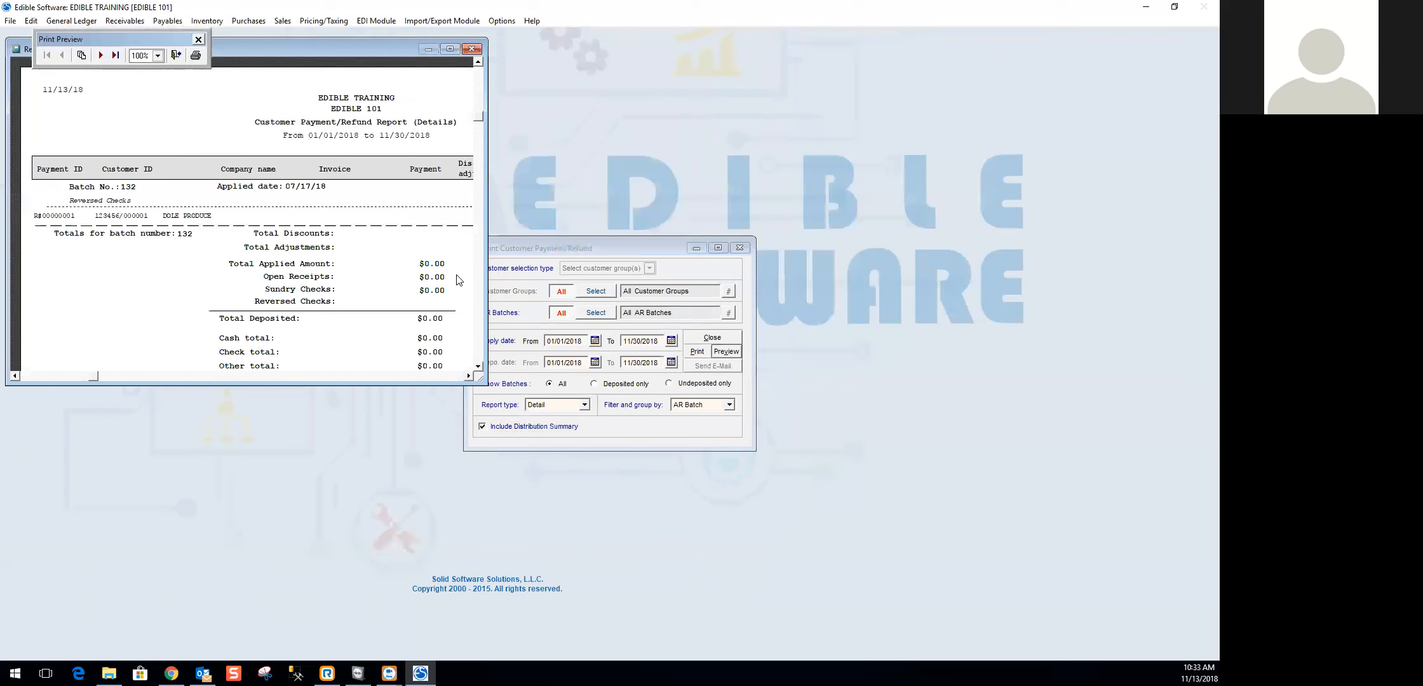
left_click(449, 49)
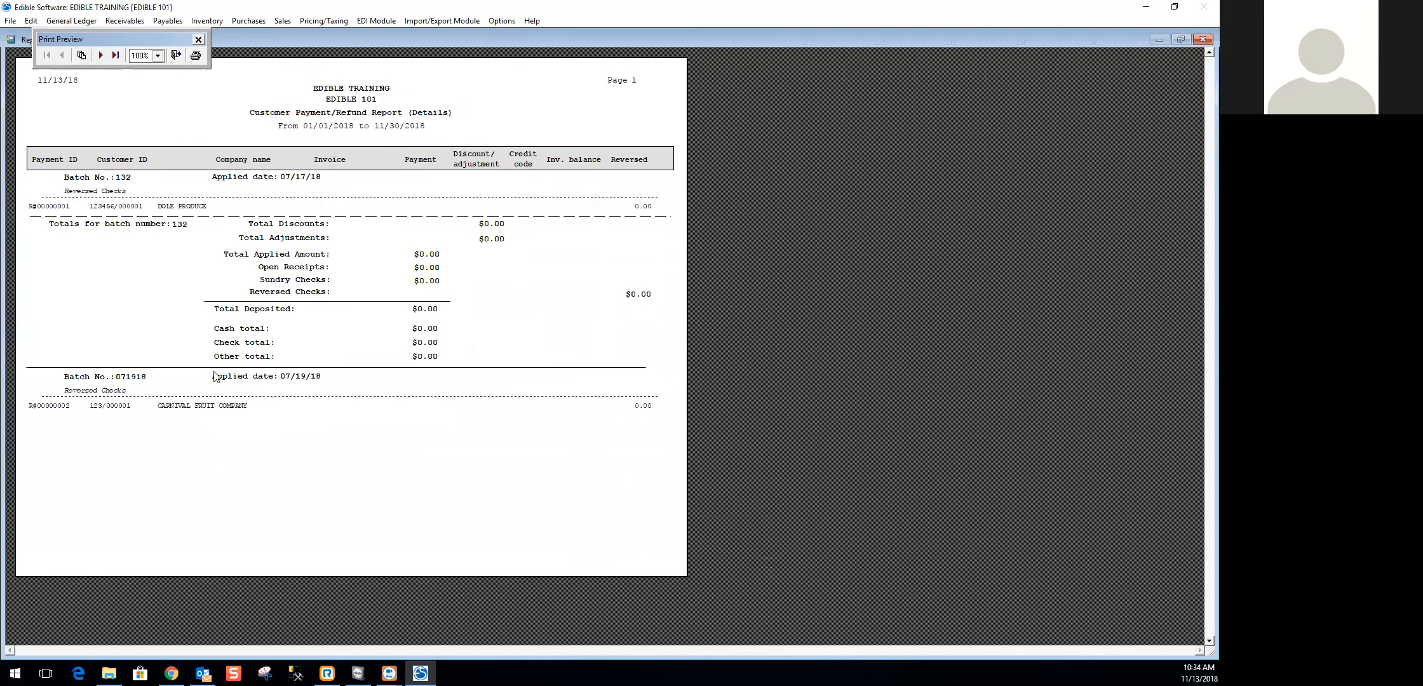
left_click(100, 57)
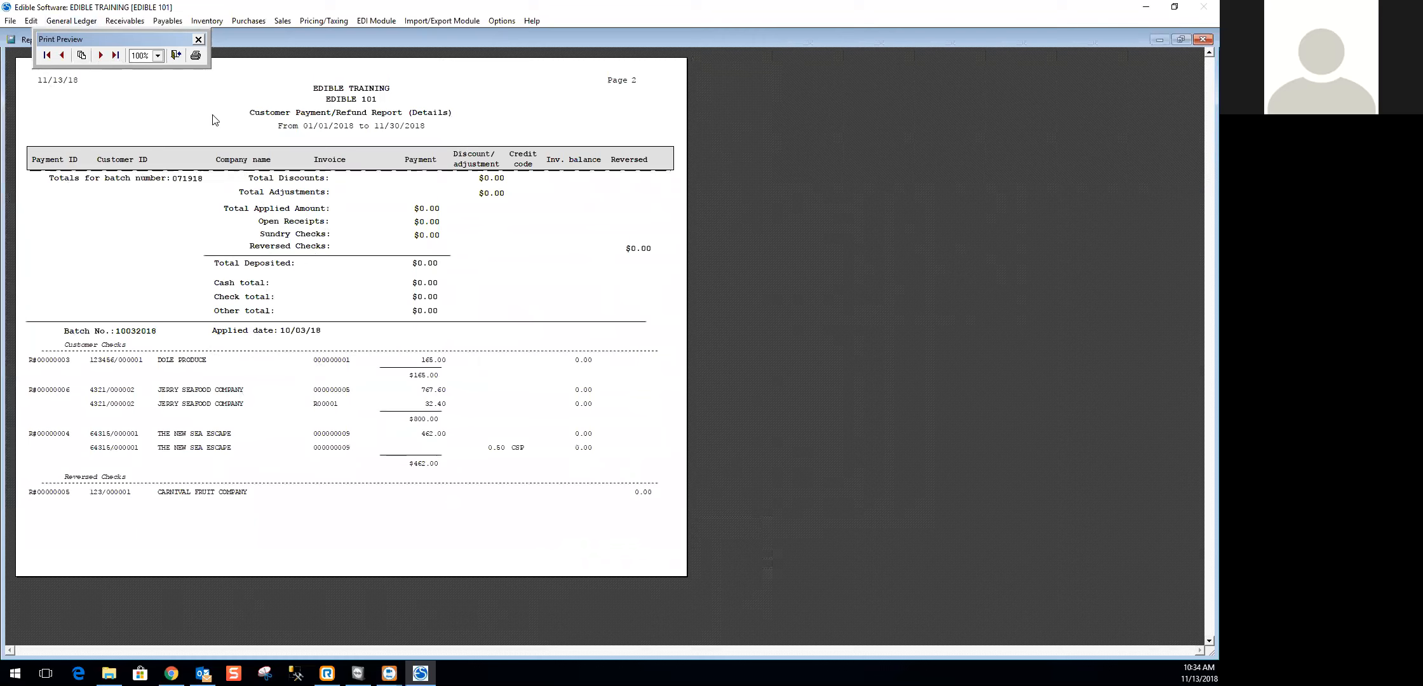
left_click(100, 55)
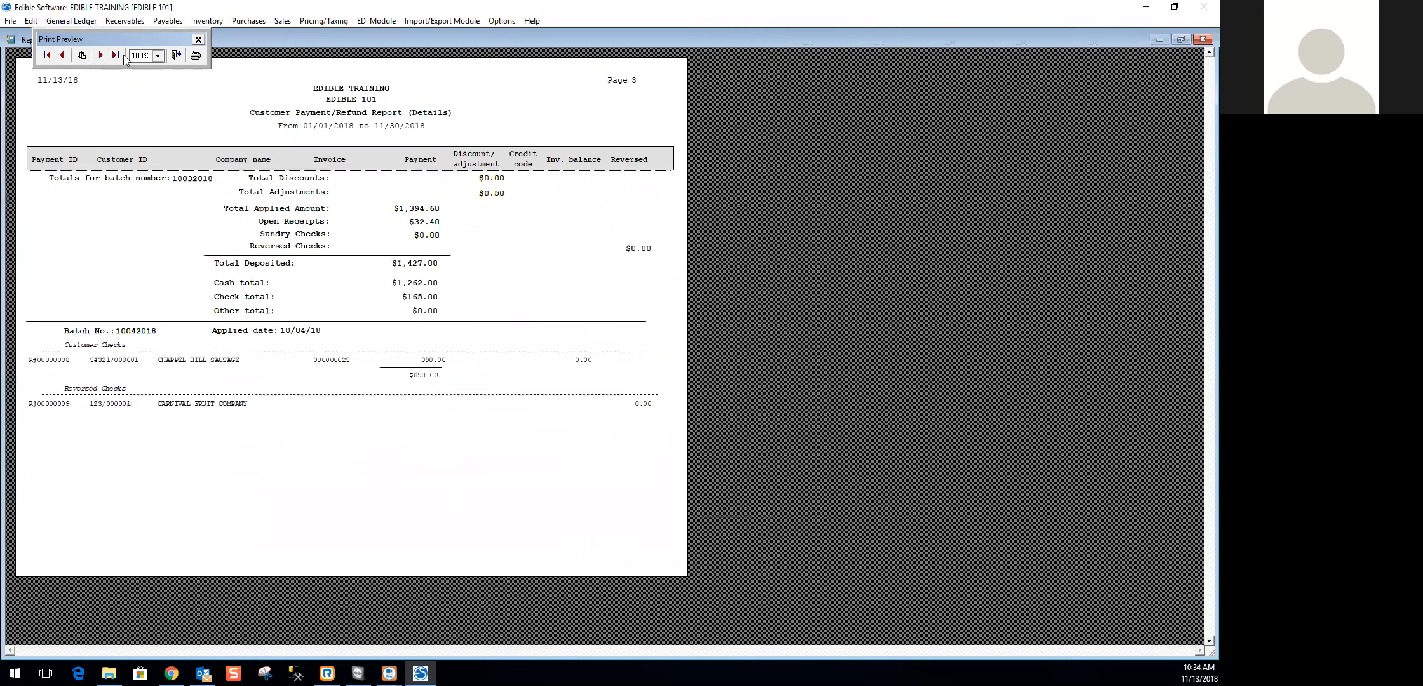
left_click(114, 56)
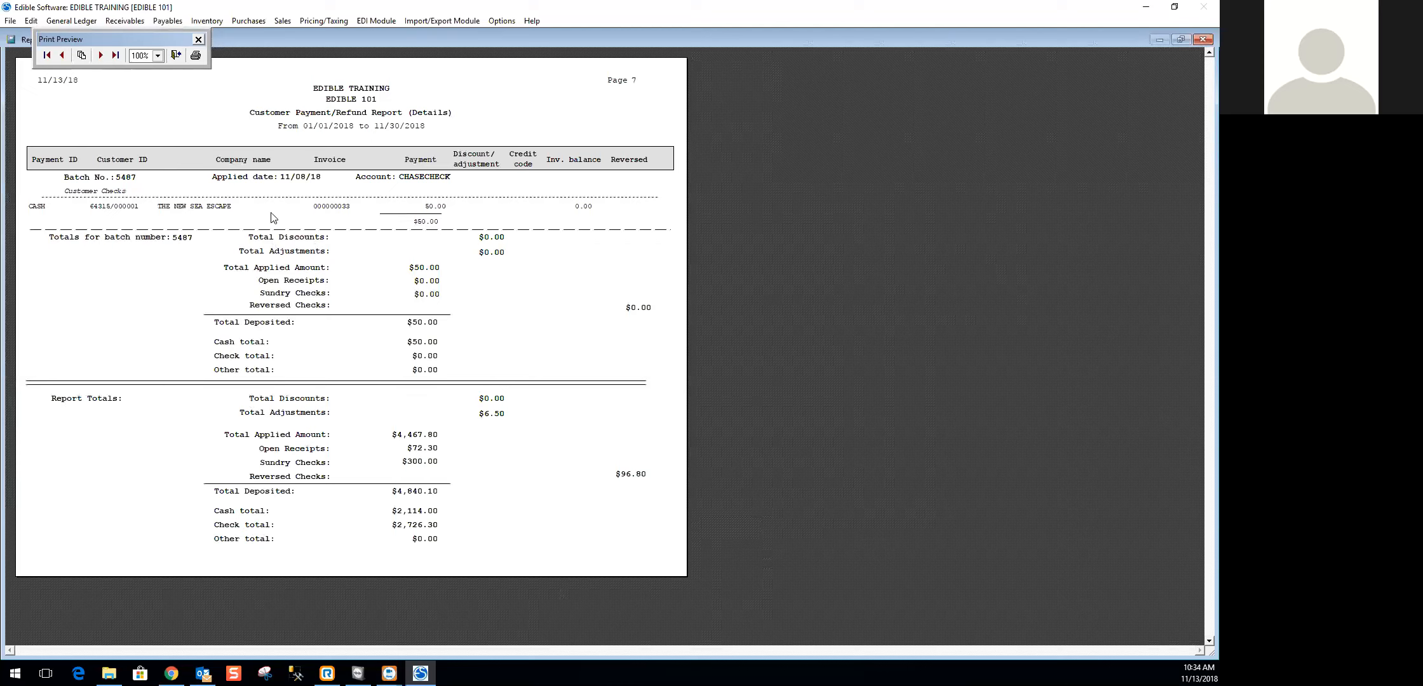
left_click(199, 39)
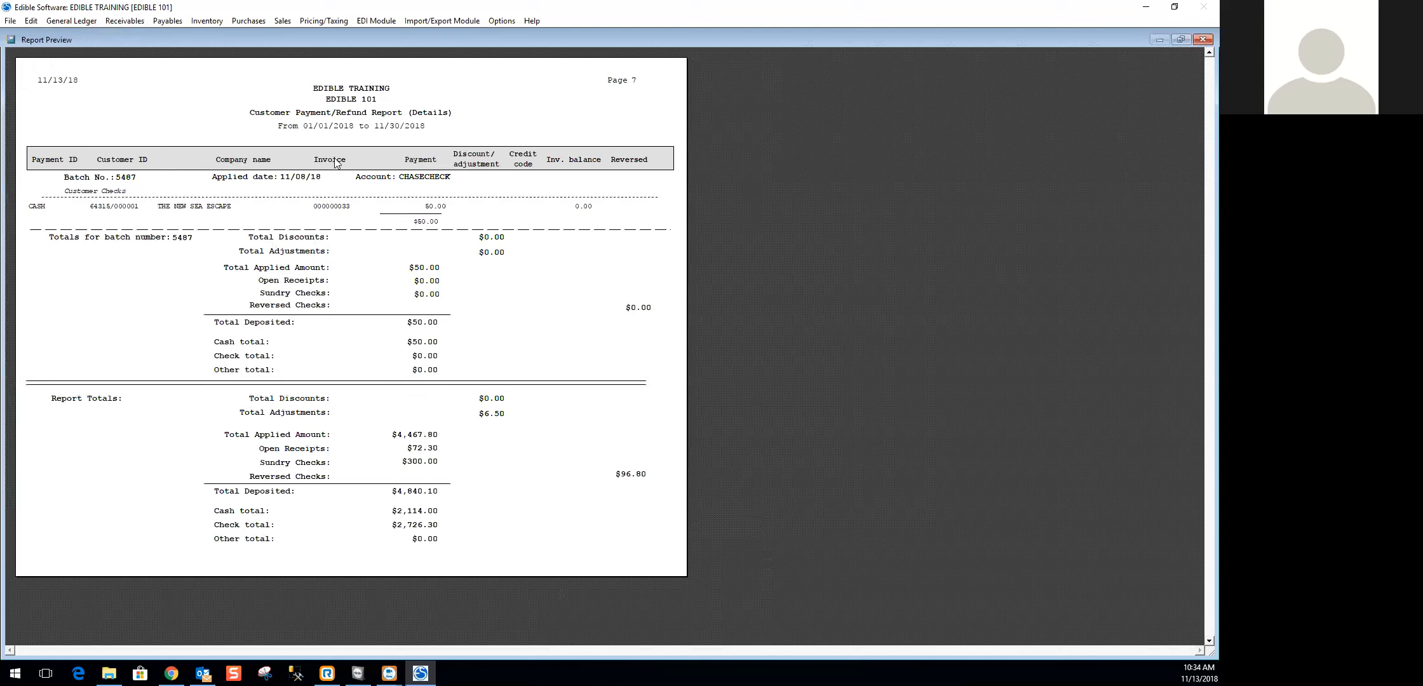
left_click(1201, 39)
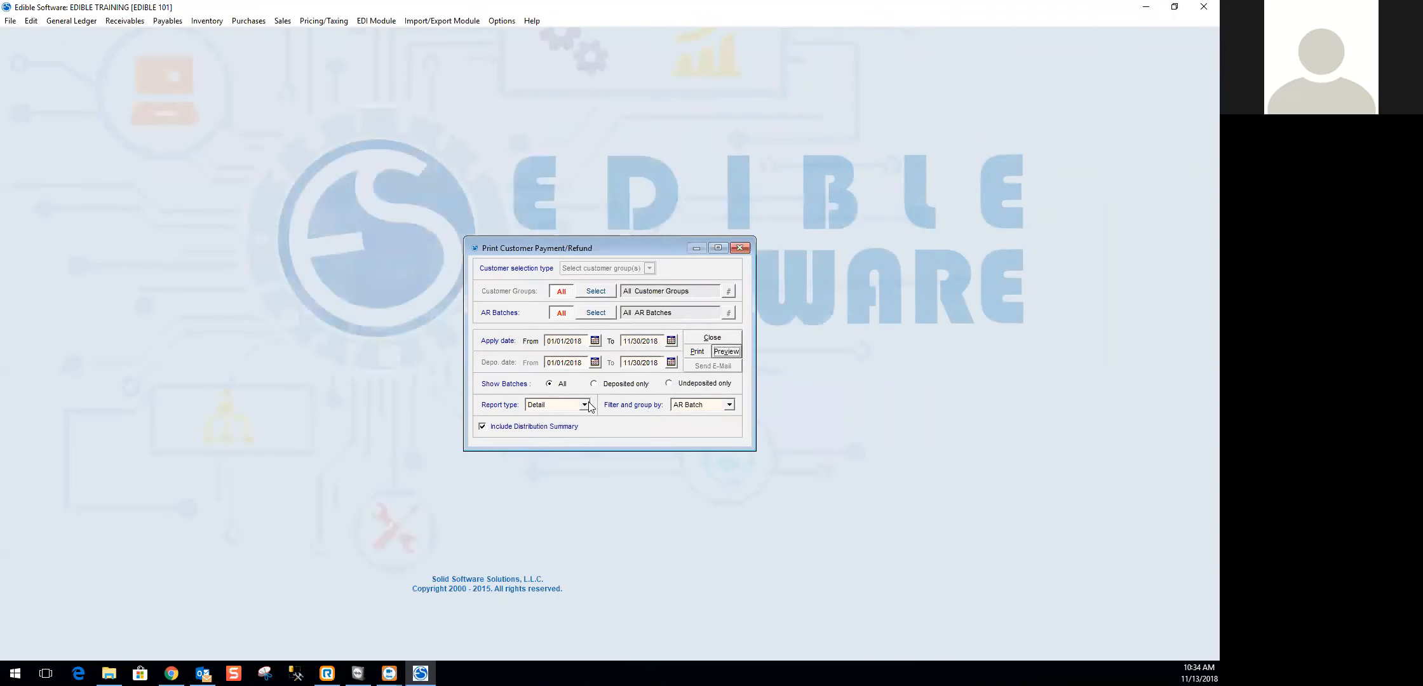
- Set the payment/refund report type to Summary and preview it in an enlarged window to review the batch totals
left_click(584, 405)
left_click(546, 424)
left_click(727, 352)
left_click_drag(484, 382, 704, 613)
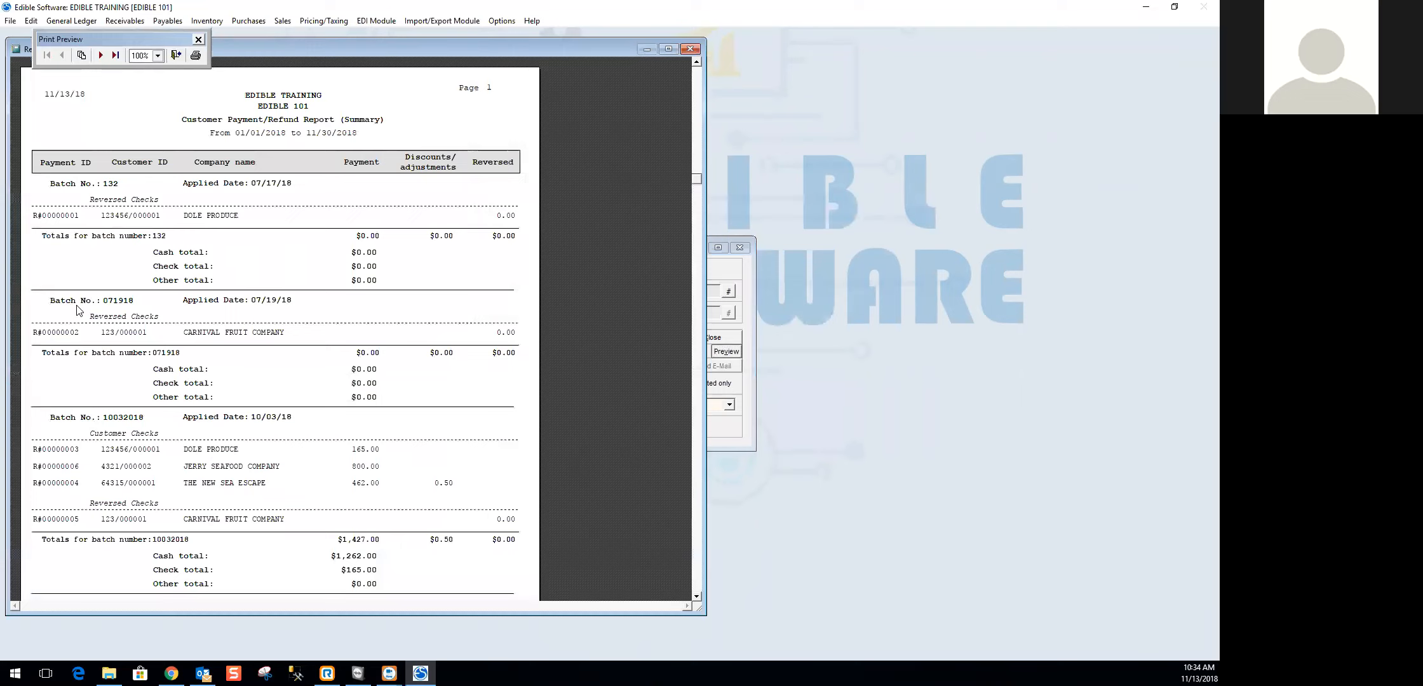
scroll(336, 501, "down", 3)
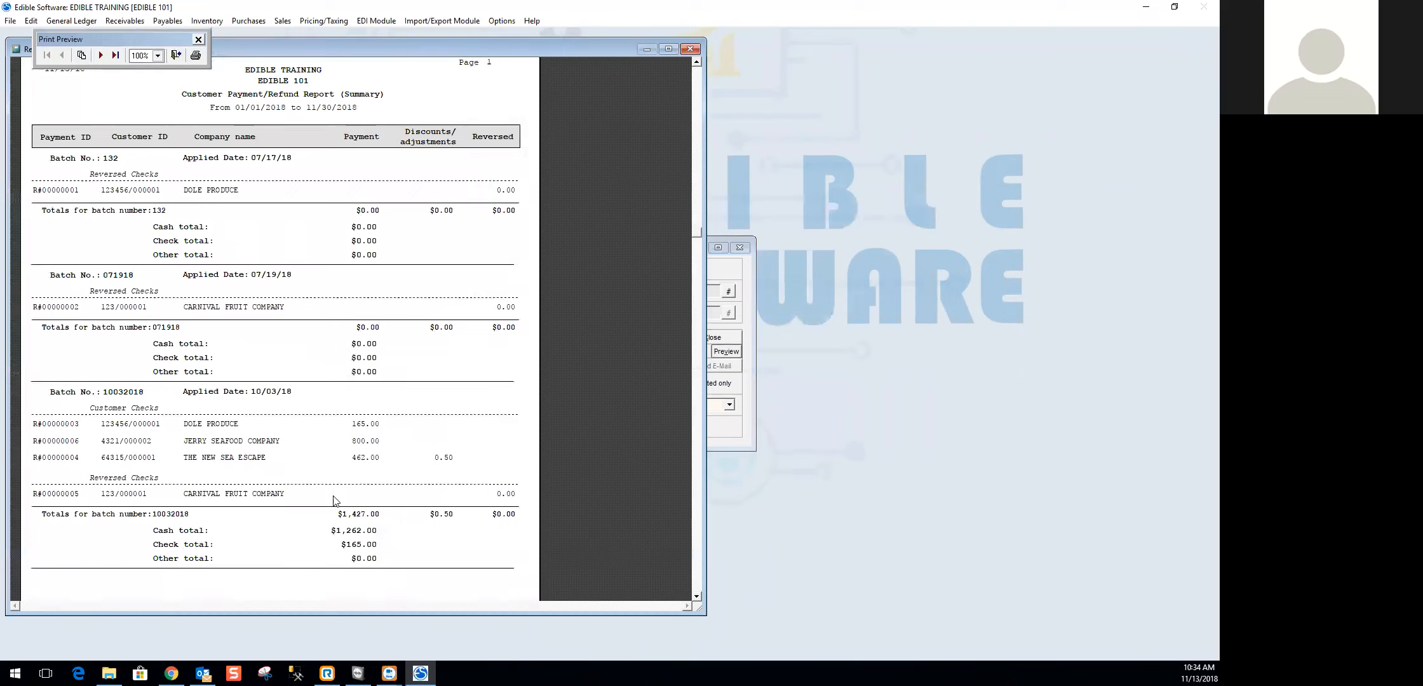
scroll(336, 502, "up", 1)
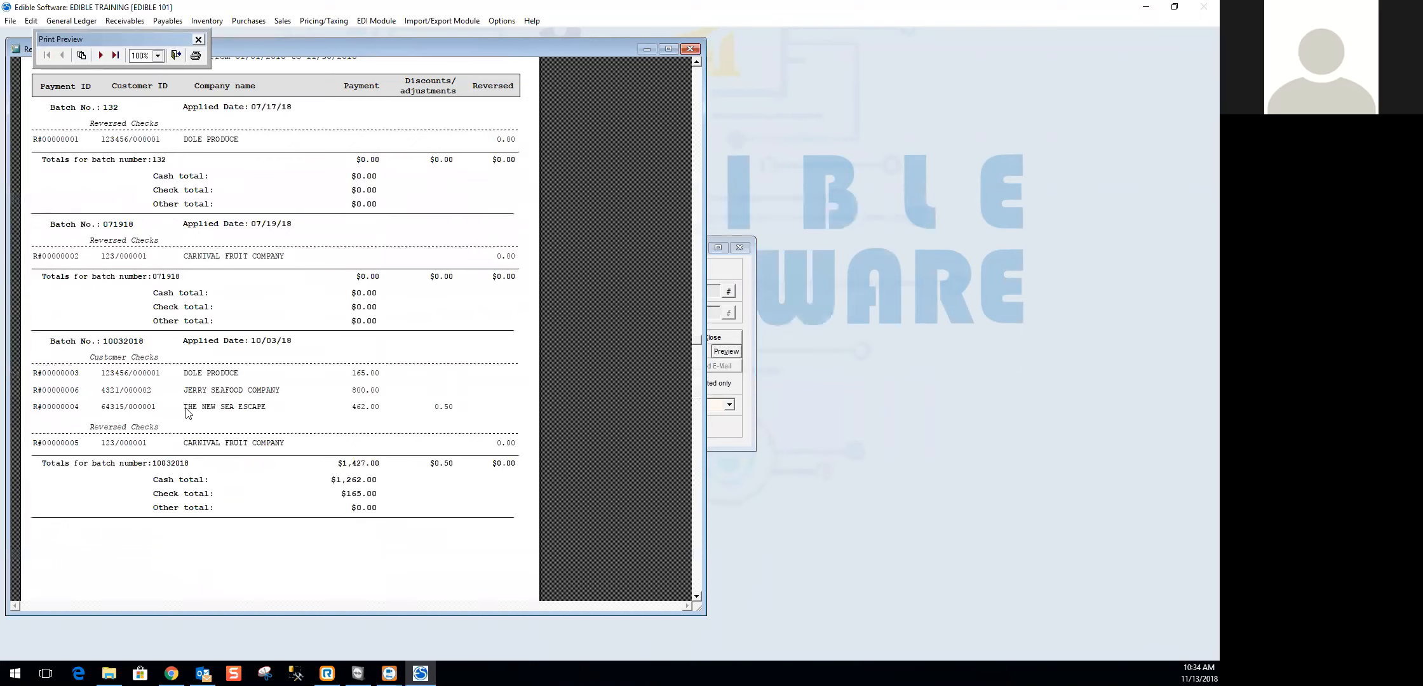
- Page to the next batches in the summary payment/refund preview, and close the preview
left_click(102, 56)
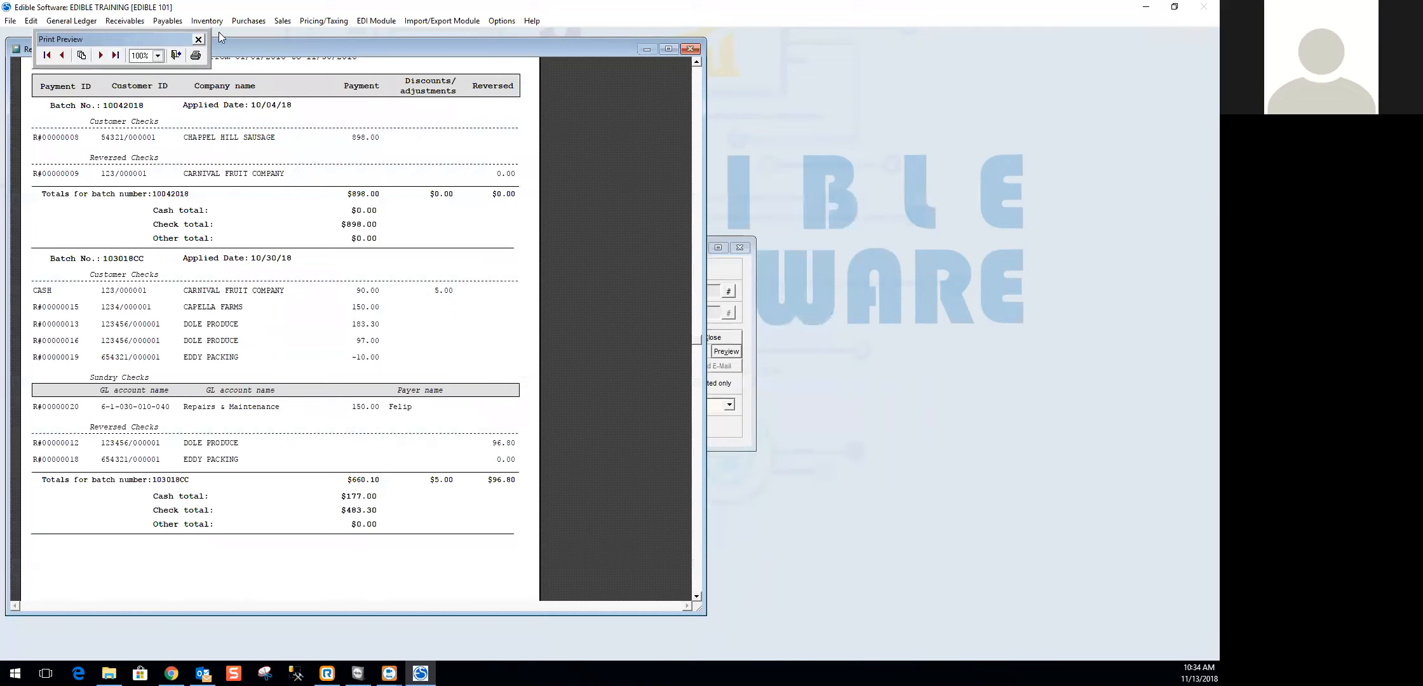
left_click(198, 41)
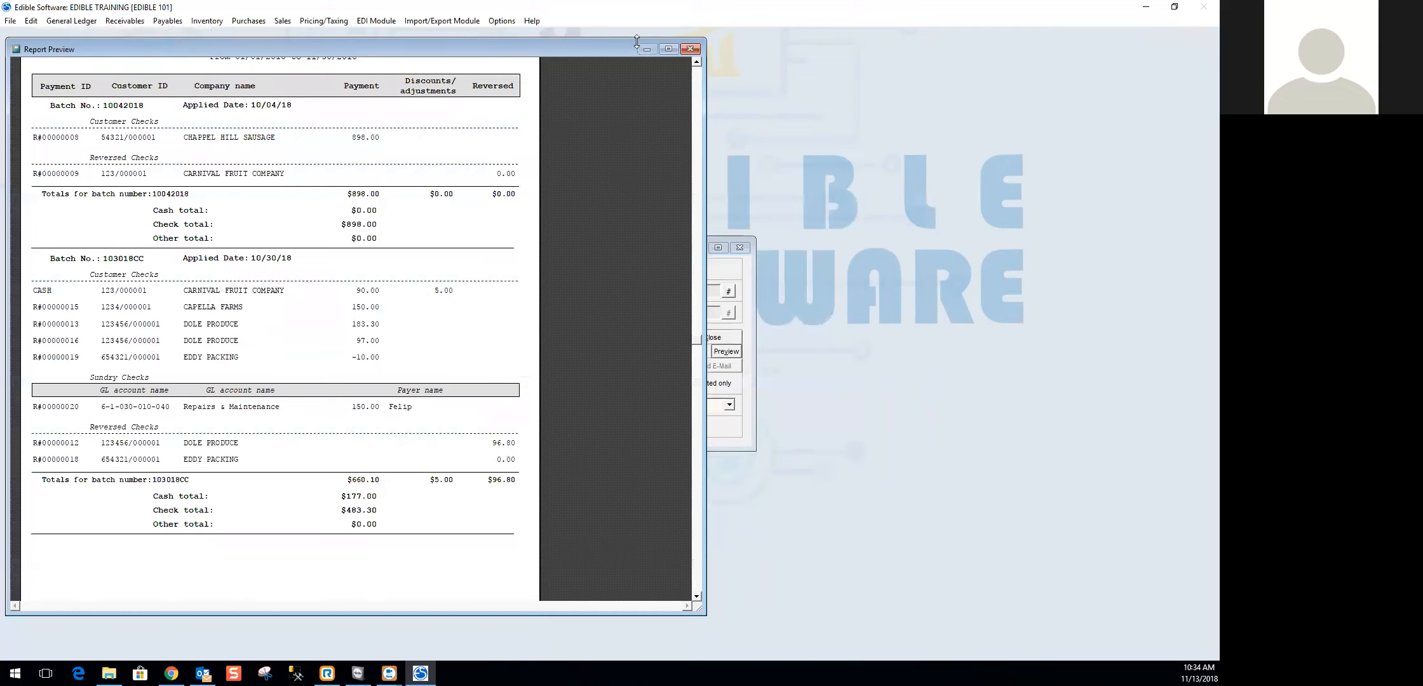
left_click(691, 49)
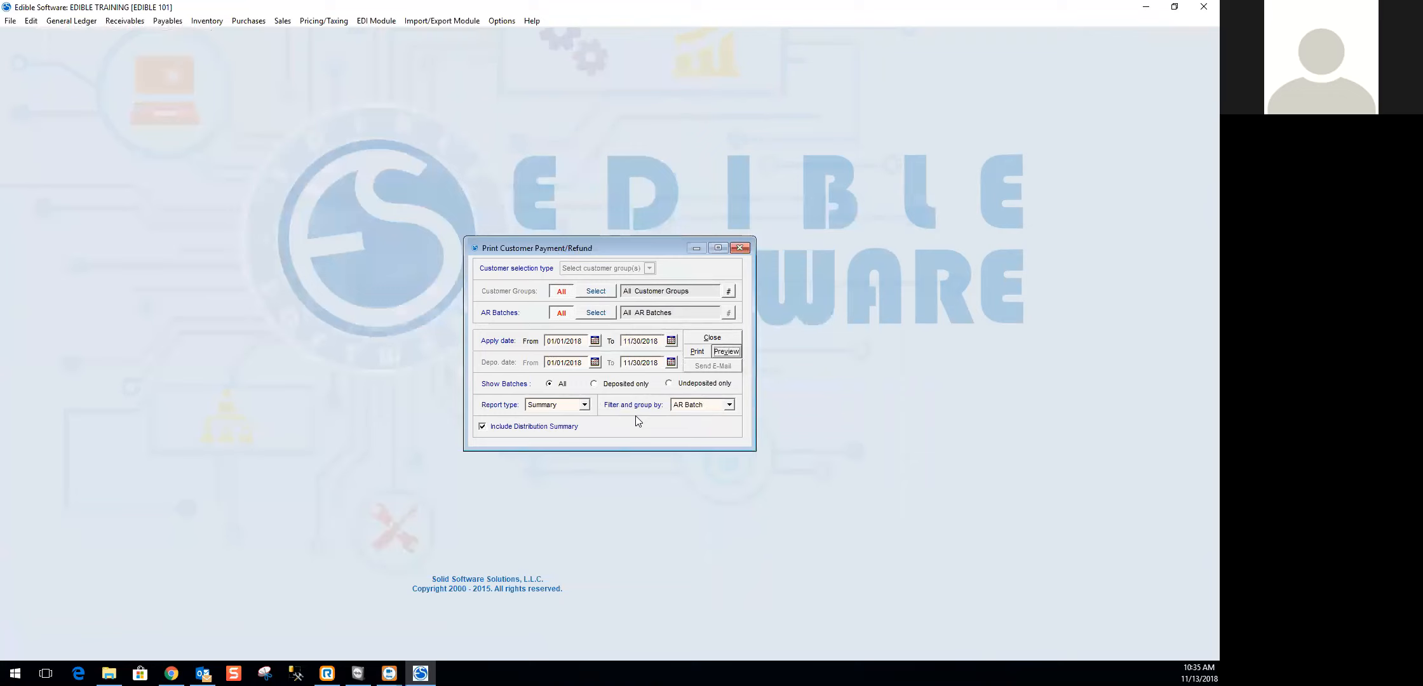
- Check the available payment/refund report types, keeping Summary, and close the report's options window
left_click(584, 405)
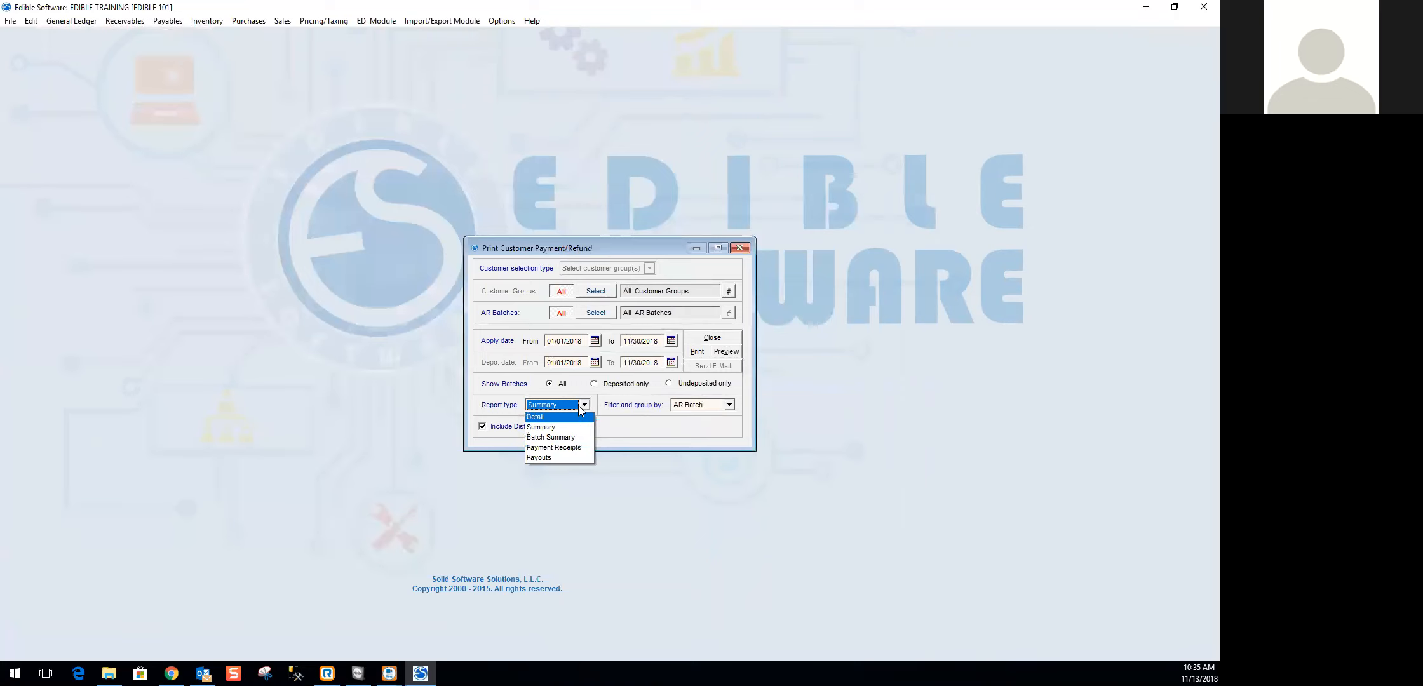
left_click(586, 404)
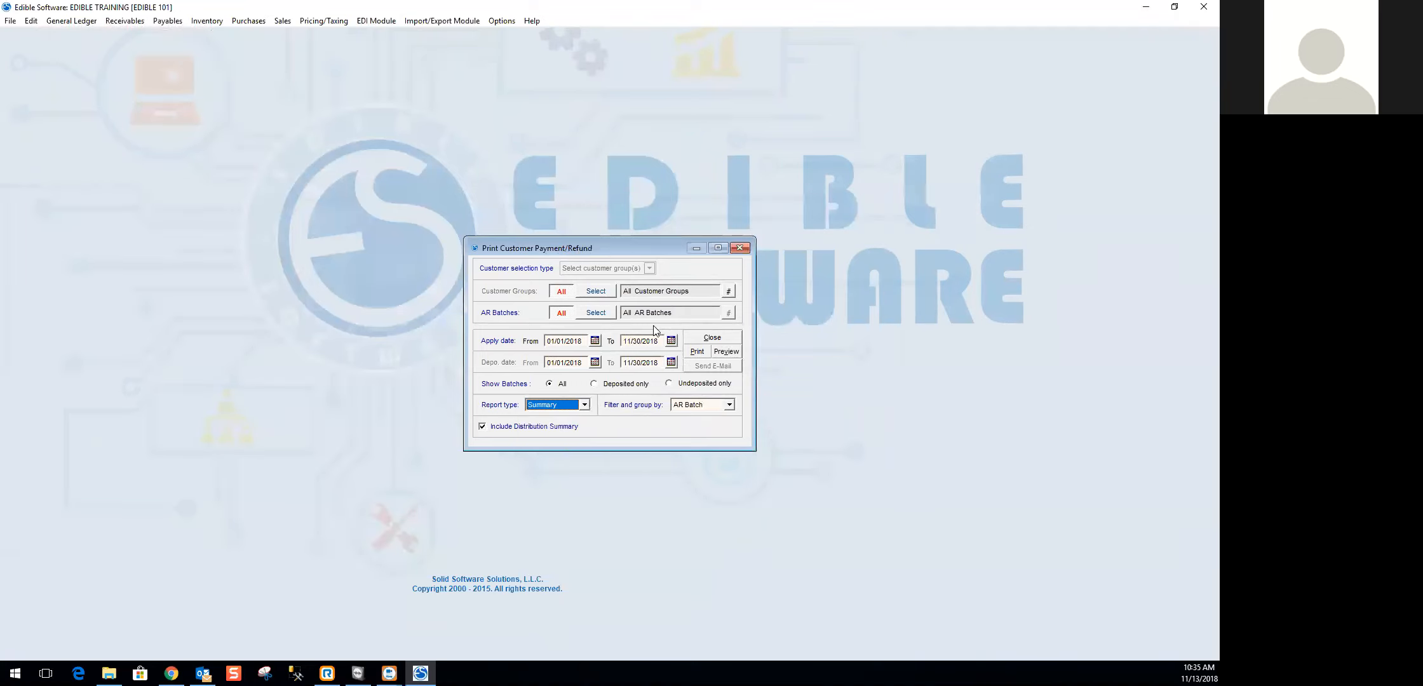
left_click(723, 333)
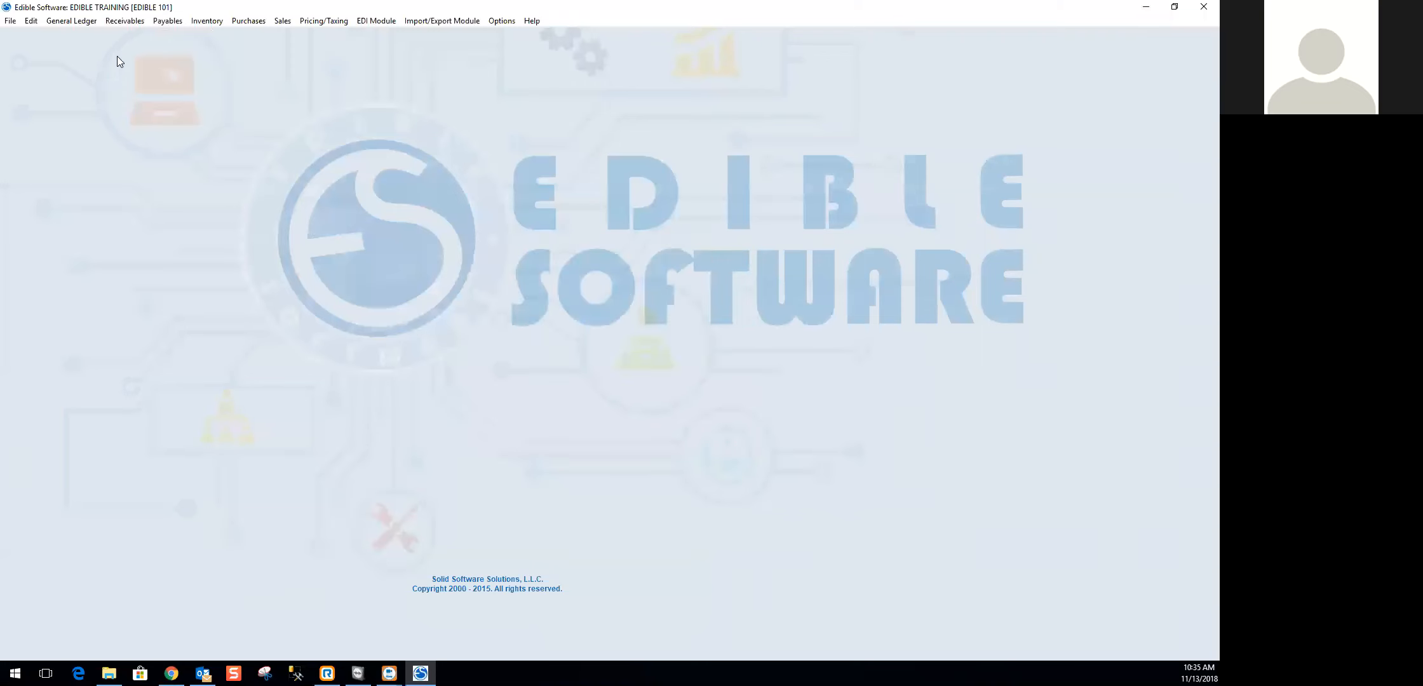
- Open the Prospect Customer Listing, preview it for all active prospect customers, dismiss the notice, and exit the report
left_click(124, 21)
mouse_move(128, 256)
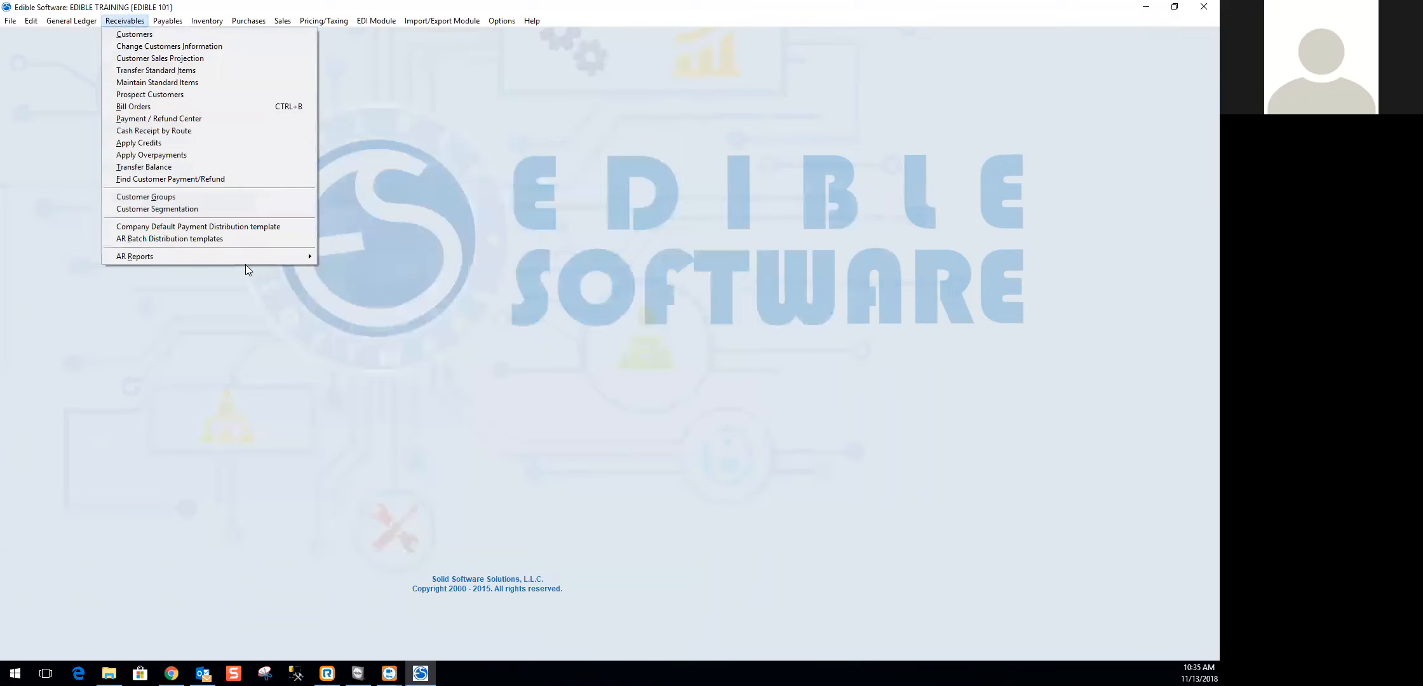
mouse_move(247, 256)
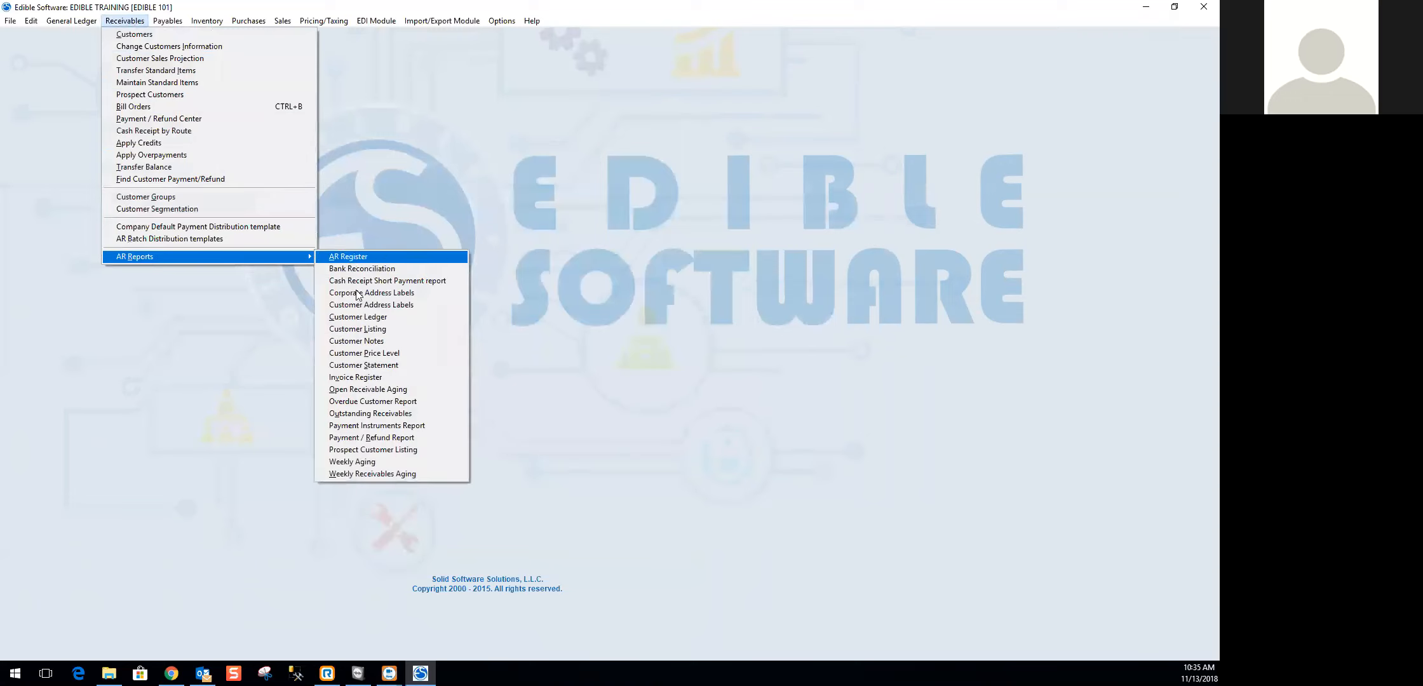
left_click(367, 448)
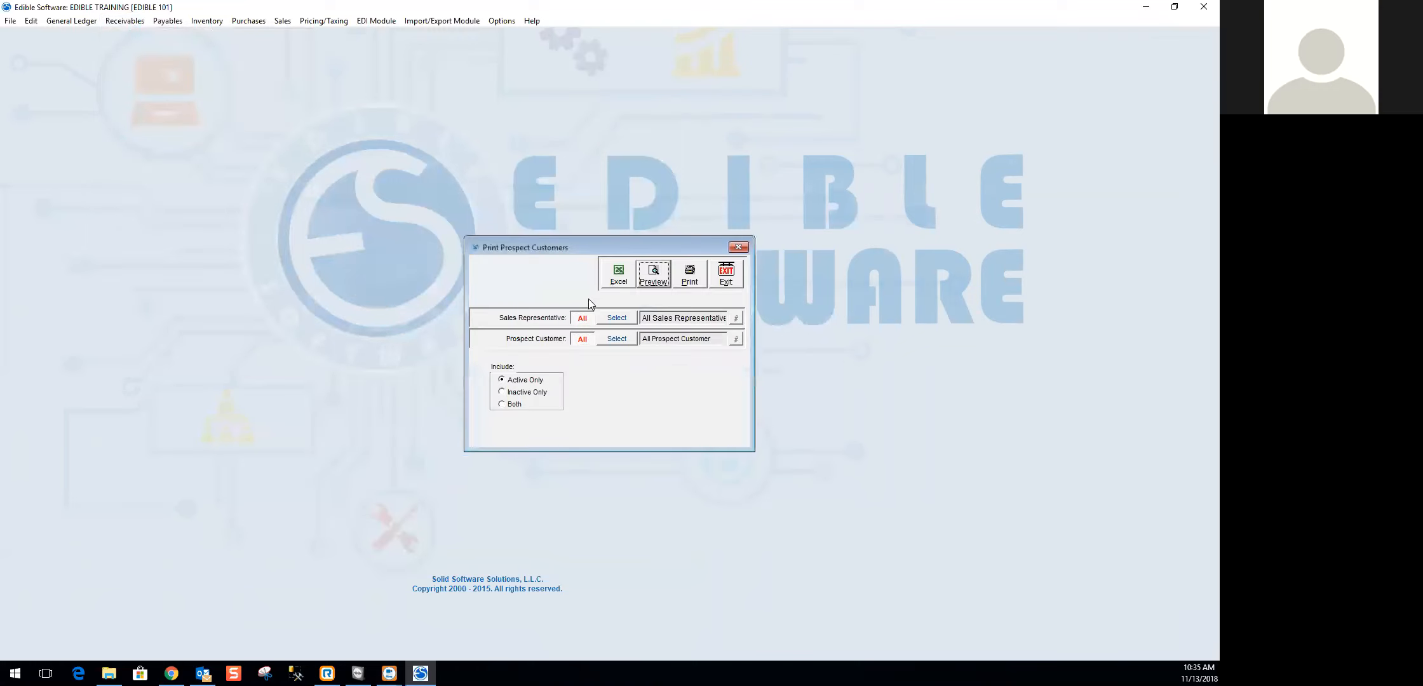
left_click(661, 284)
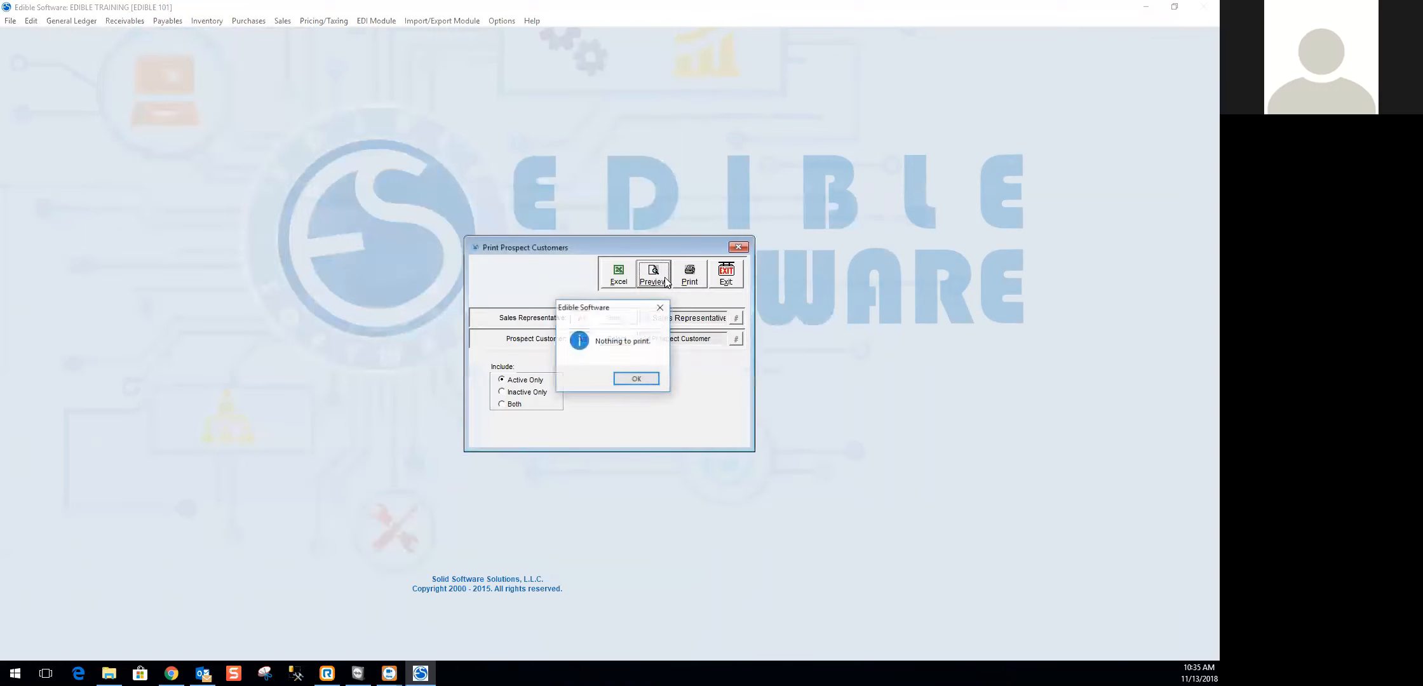
left_click(636, 380)
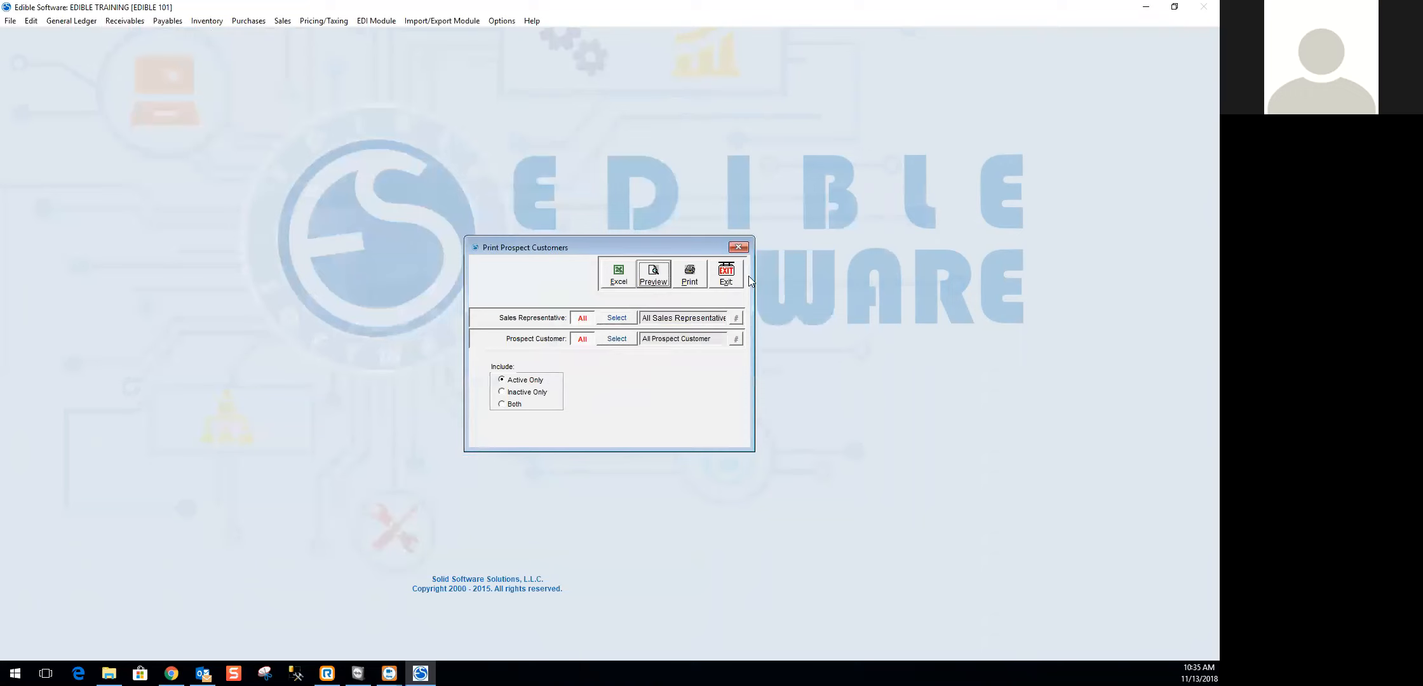
left_click(728, 286)
- Open the Weekly Aging report, preview it for all customers in an enlarged window, and close the preview and report
left_click(125, 20)
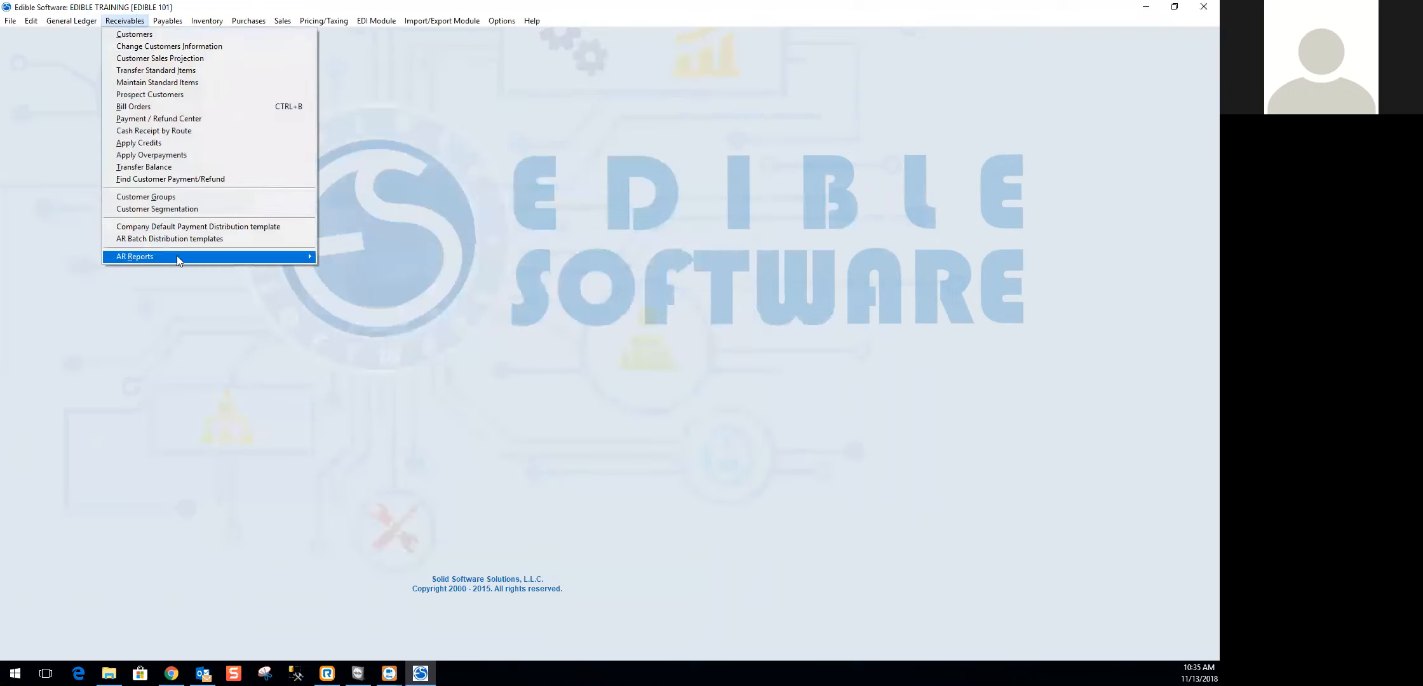
mouse_move(181, 255)
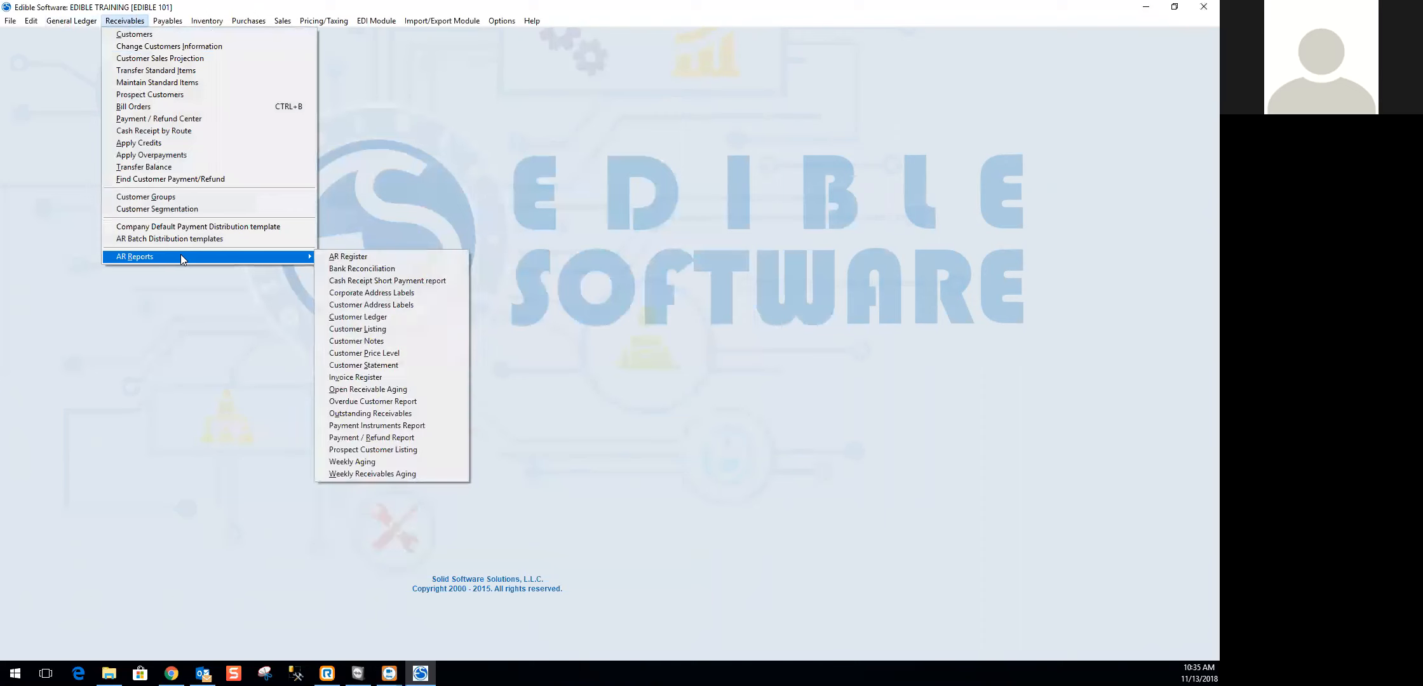
left_click(373, 465)
left_click_drag(150, 53, 248, 88)
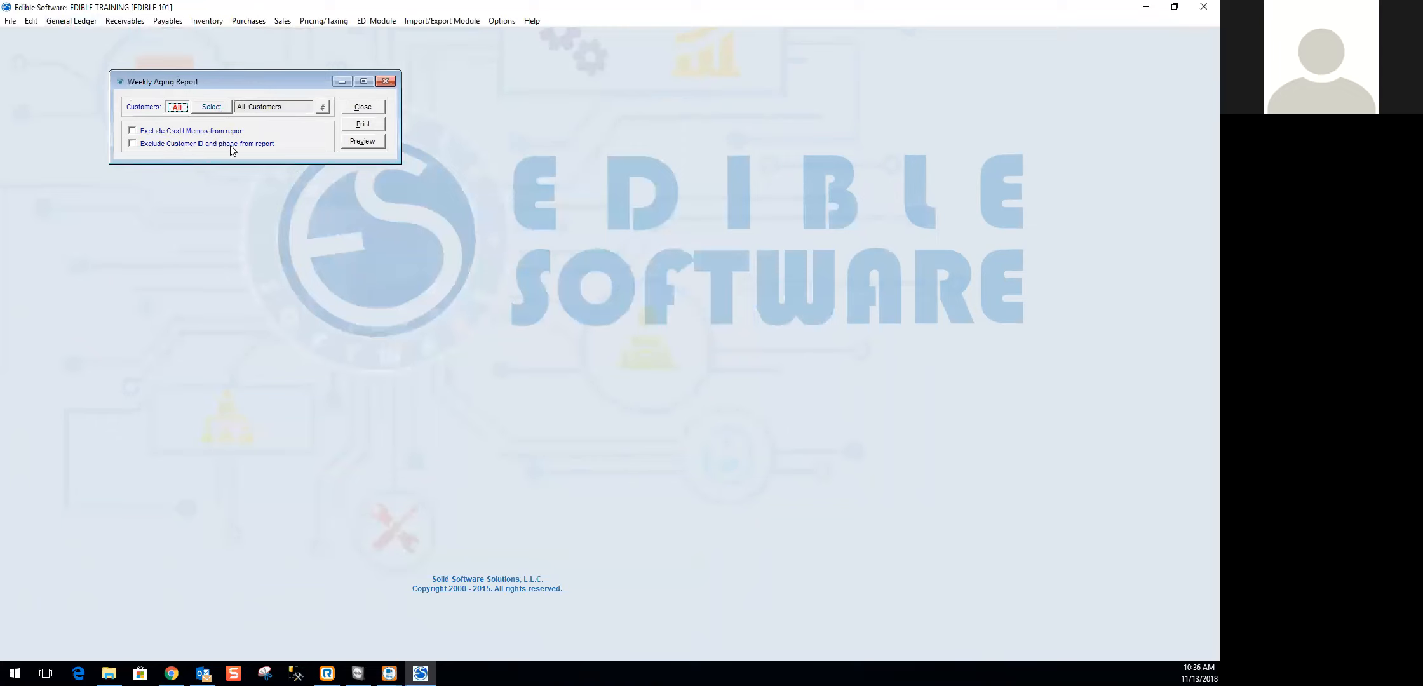
left_click(372, 140)
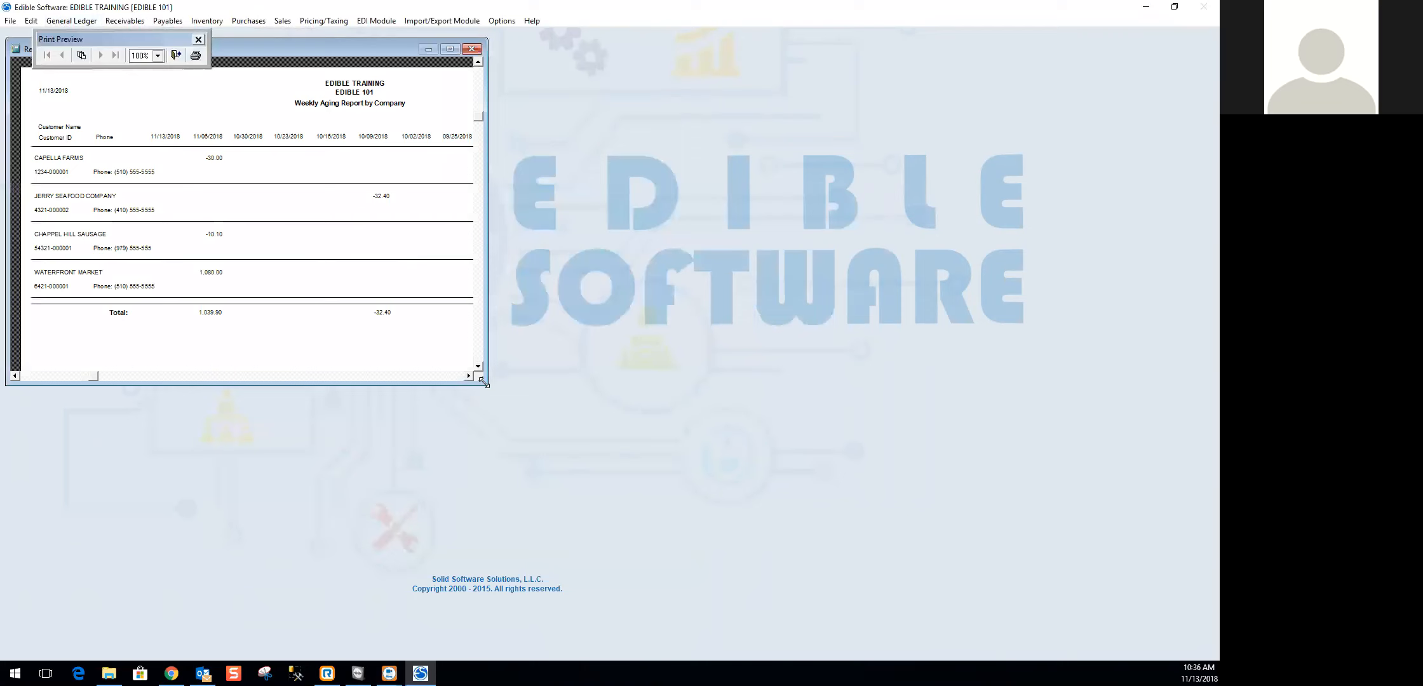
left_click_drag(485, 383, 761, 481)
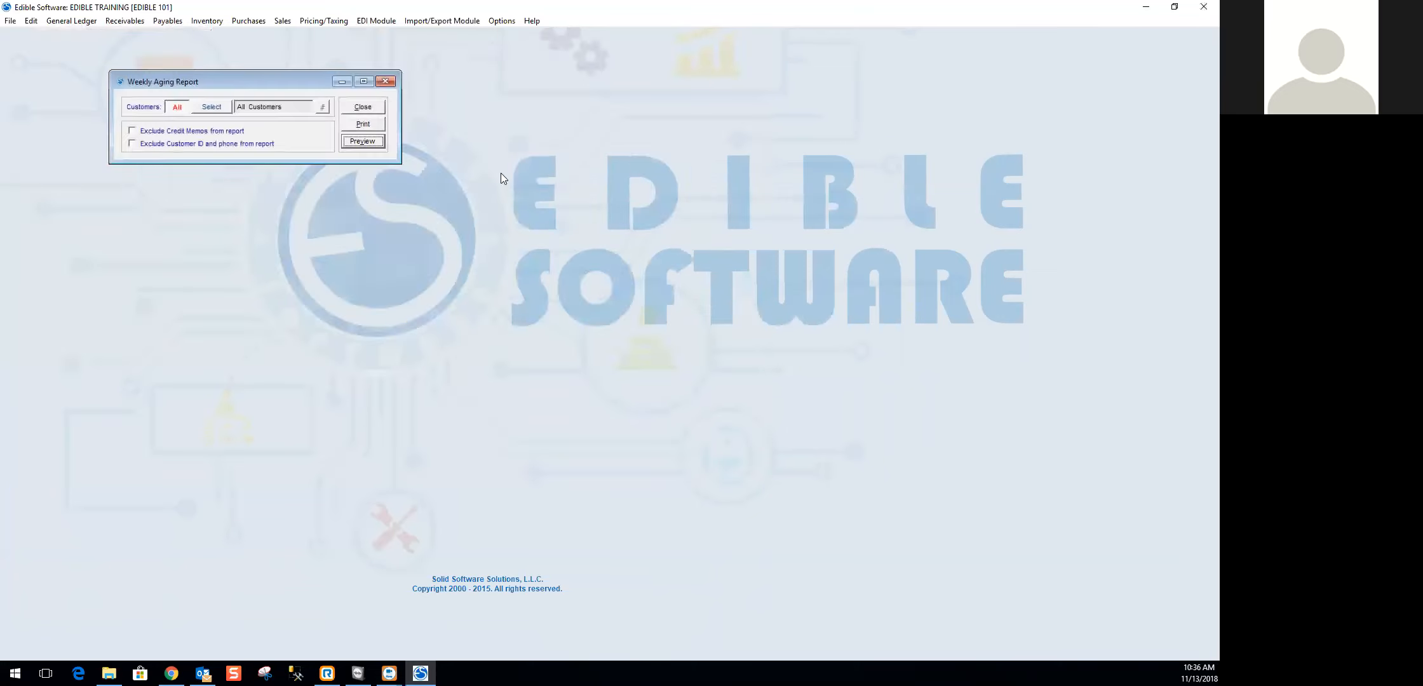
left_click(362, 141)
- Open the Weekly Receivables Aging report, preview its summary by customer ID in an enlarged window, and close the preview
left_click(125, 21)
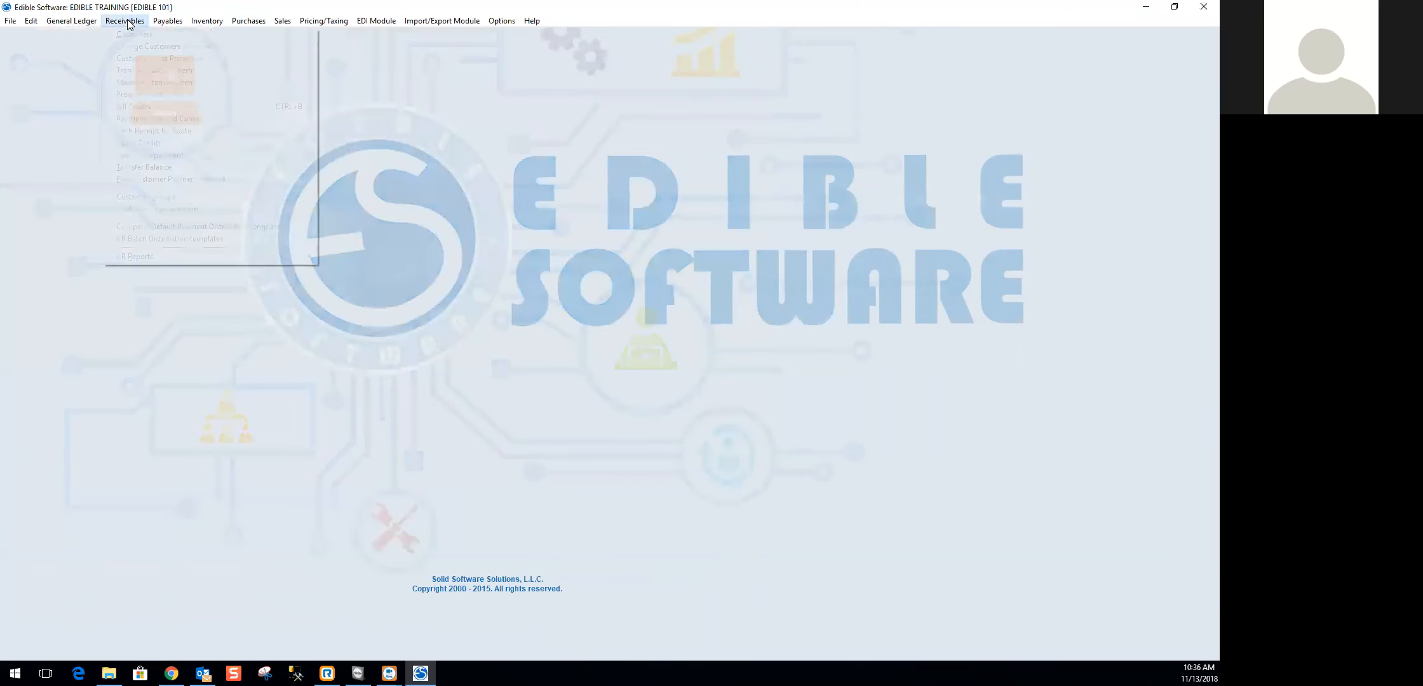
mouse_move(310, 257)
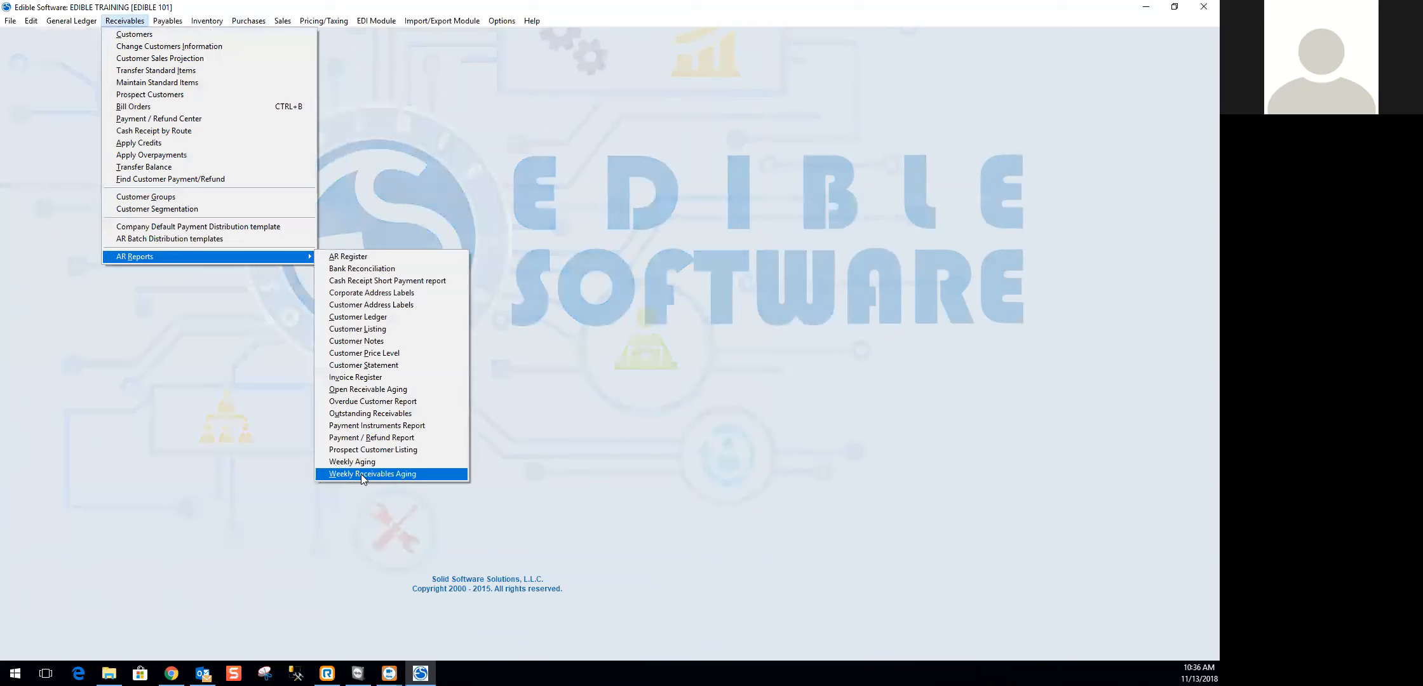
left_click(362, 474)
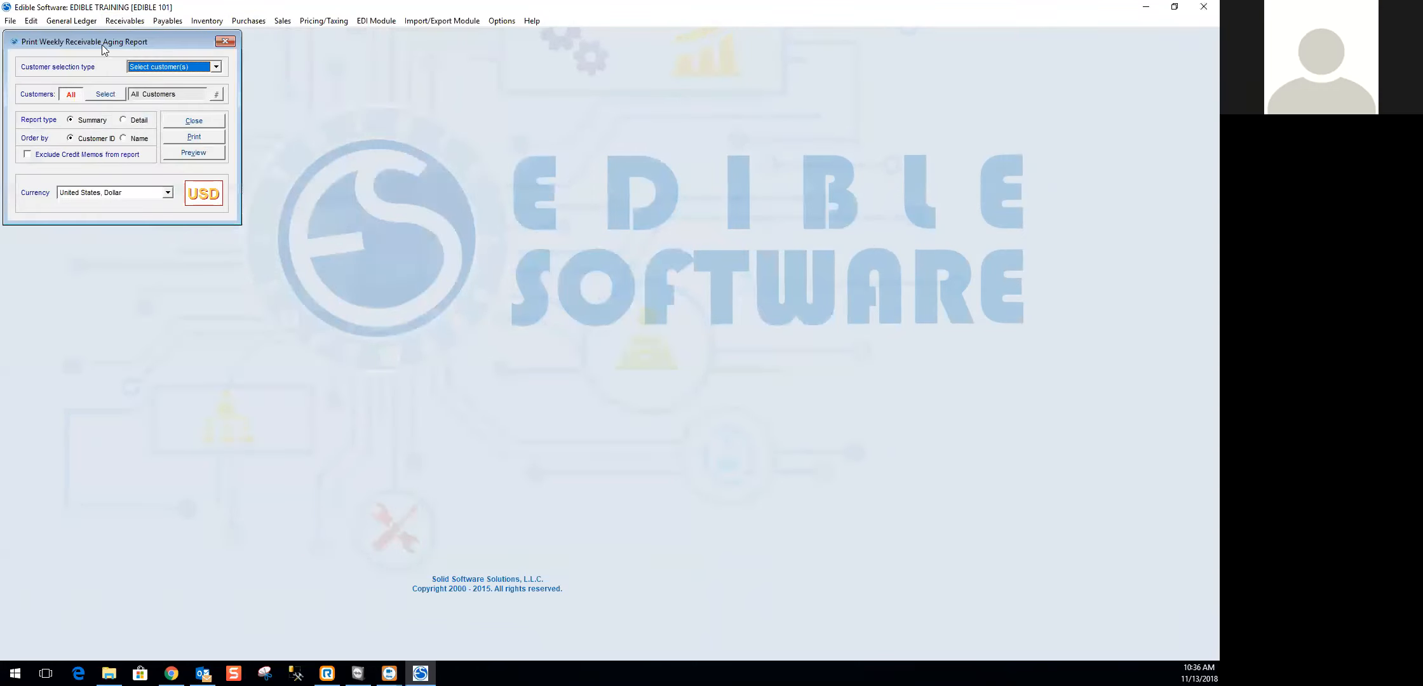
left_click_drag(101, 45, 279, 119)
left_click(372, 227)
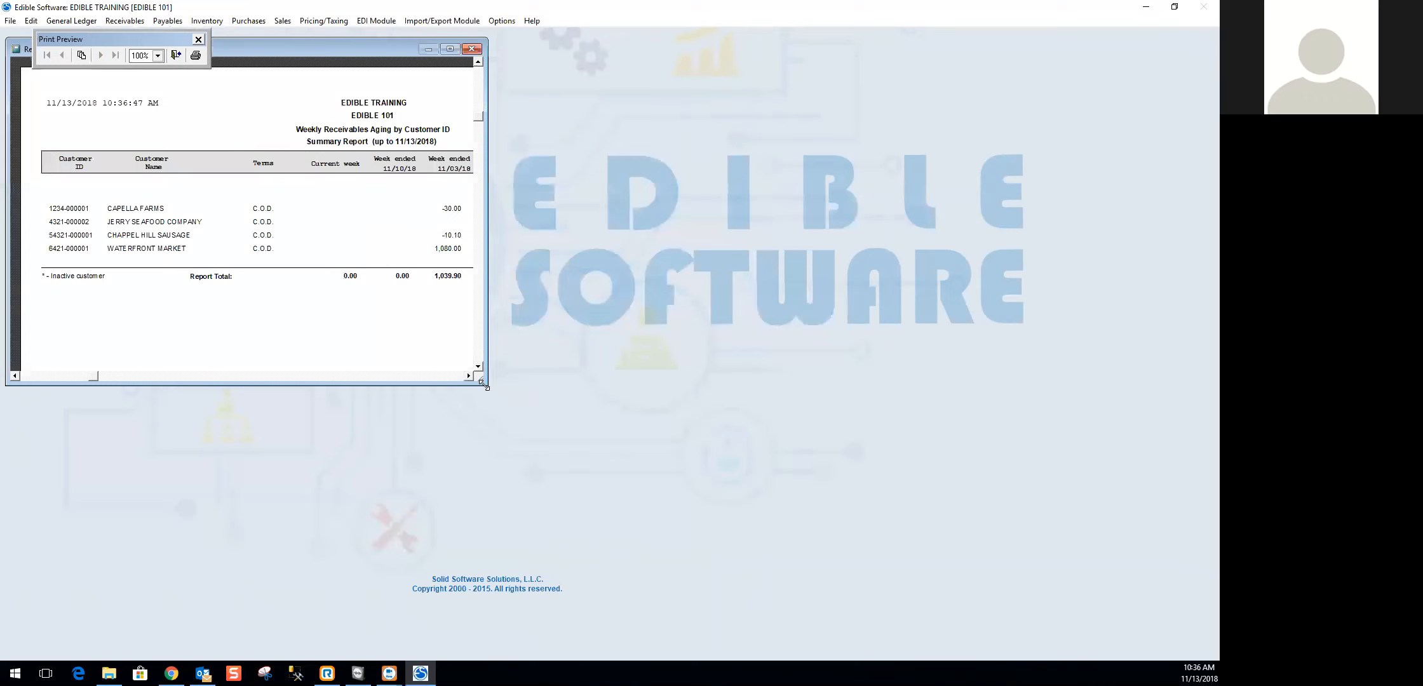
left_click_drag(483, 383, 823, 454)
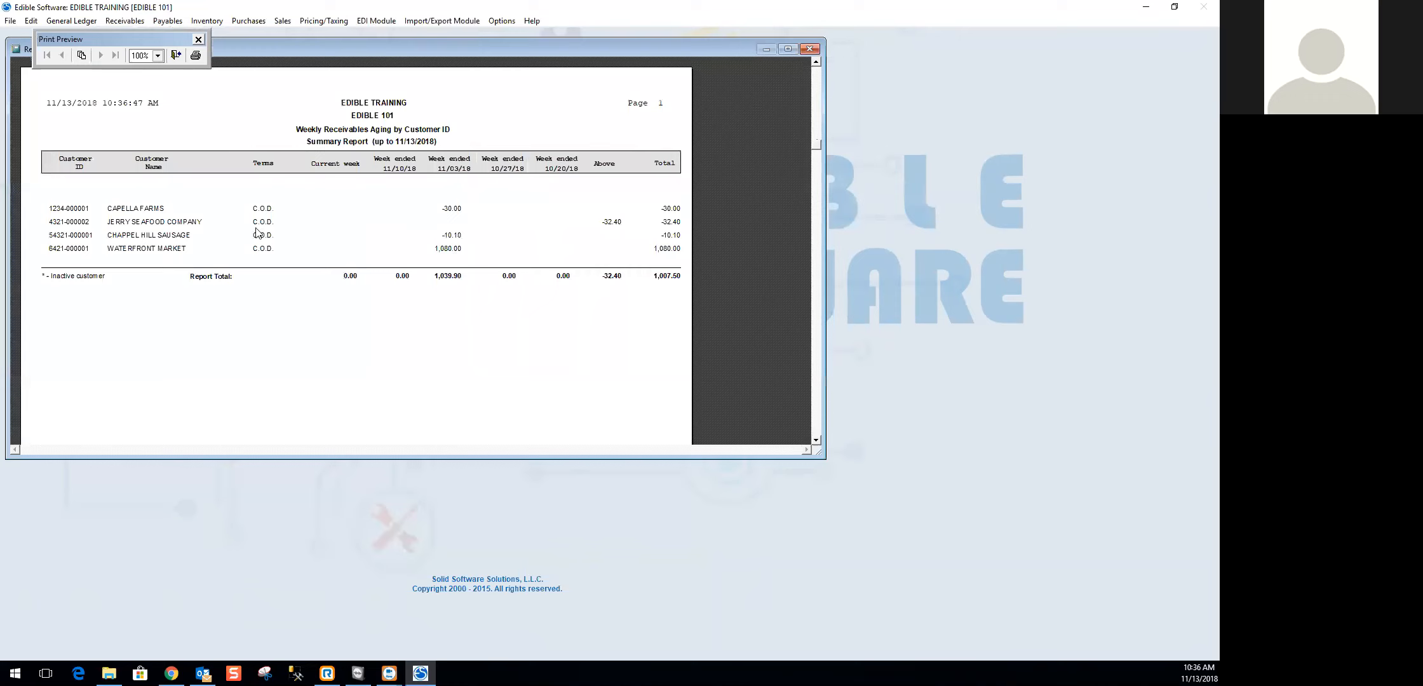
scroll(260, 235, "down", 5)
scroll(274, 240, "up", 5)
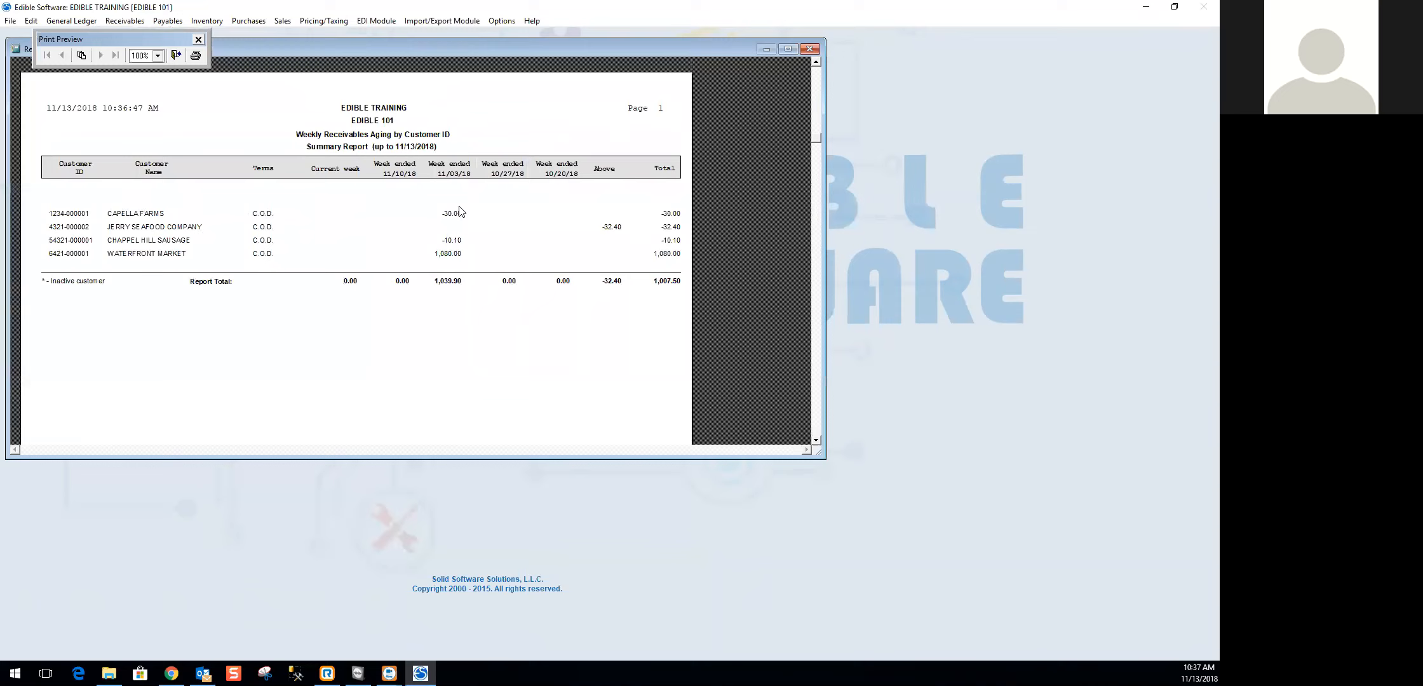
left_click(810, 50)
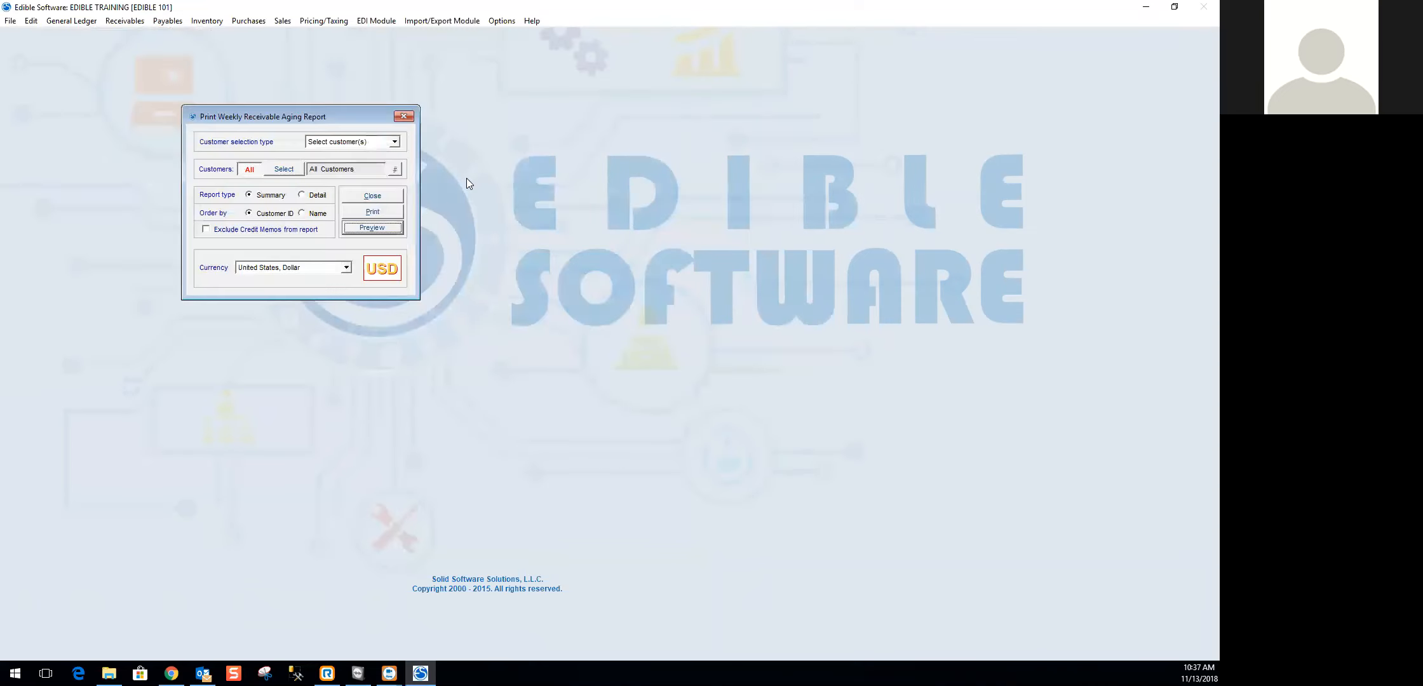
- Set the weekly receivables aging report type to Detail and preview it
left_click(356, 227)
left_click(471, 49)
left_click(302, 195)
left_click(371, 228)
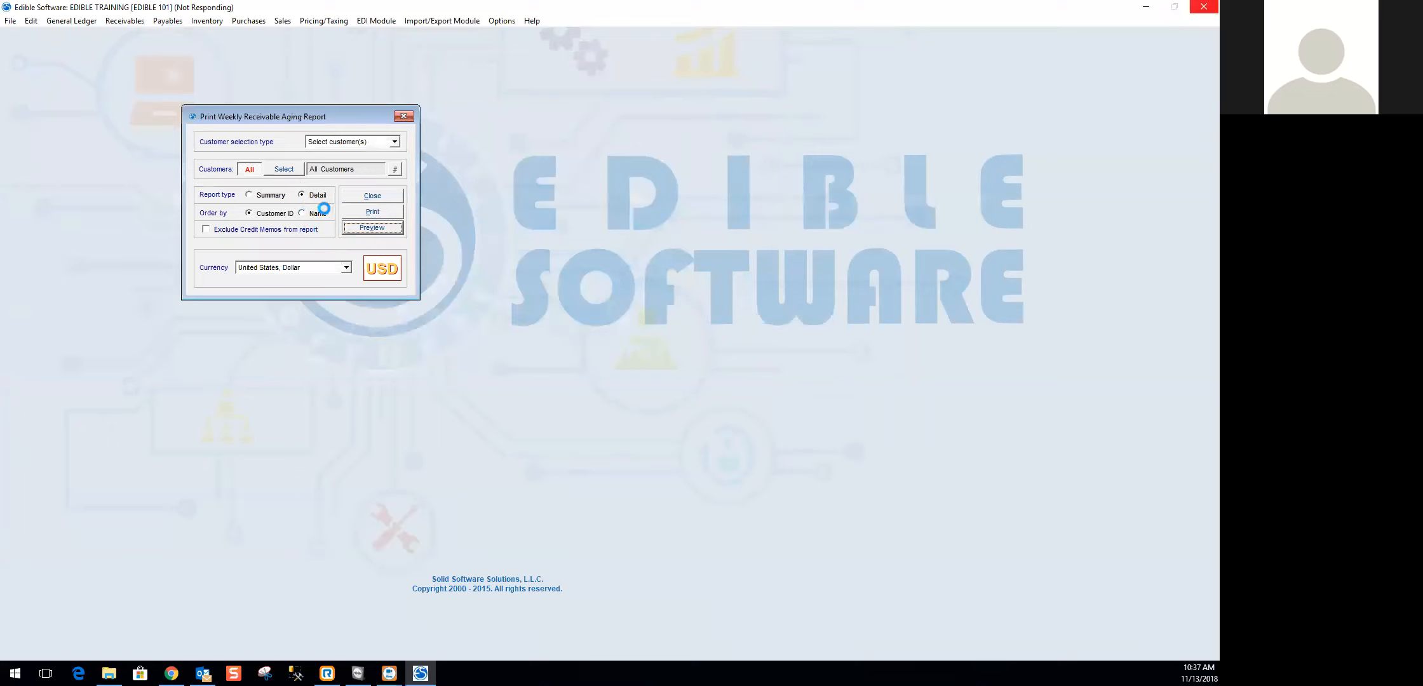